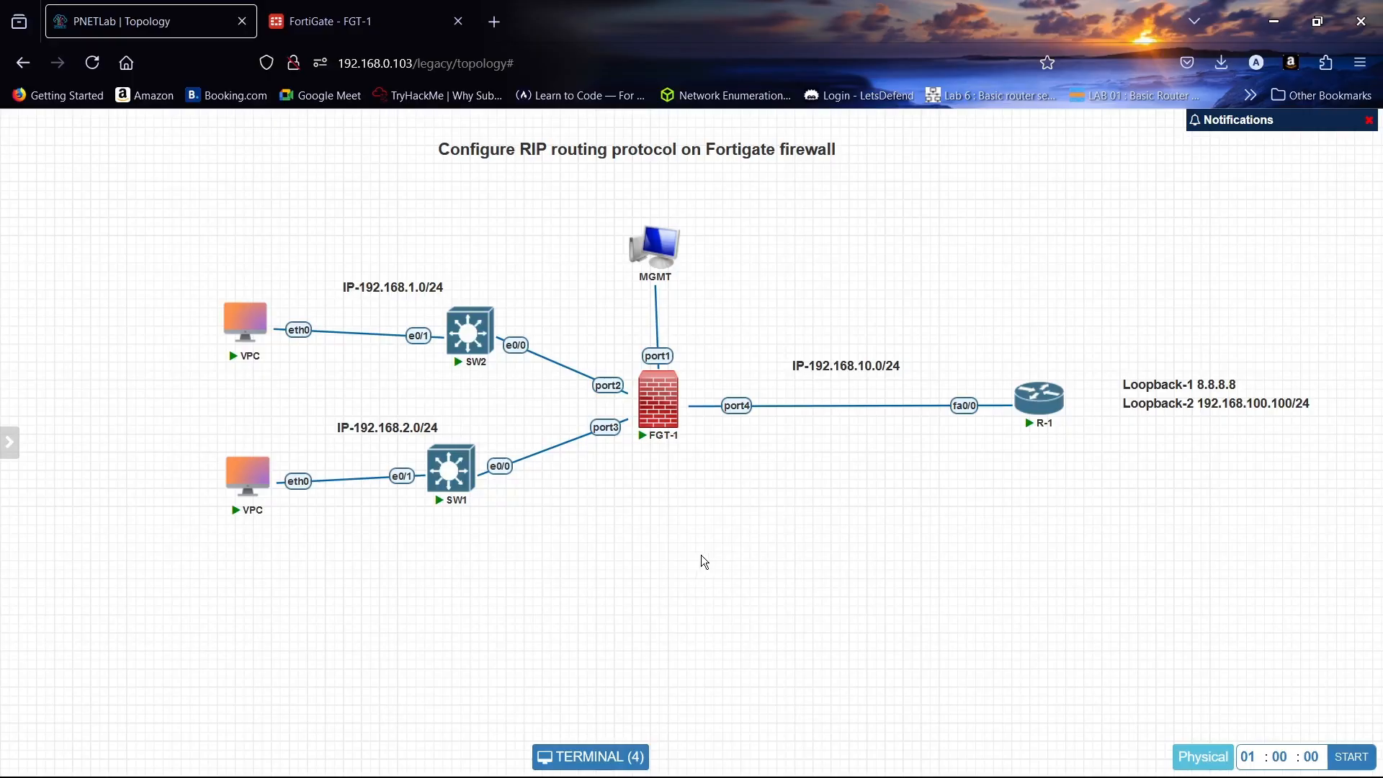
- Open router R-1's console and enter privileged and global configuration mode
left_click(1045, 402)
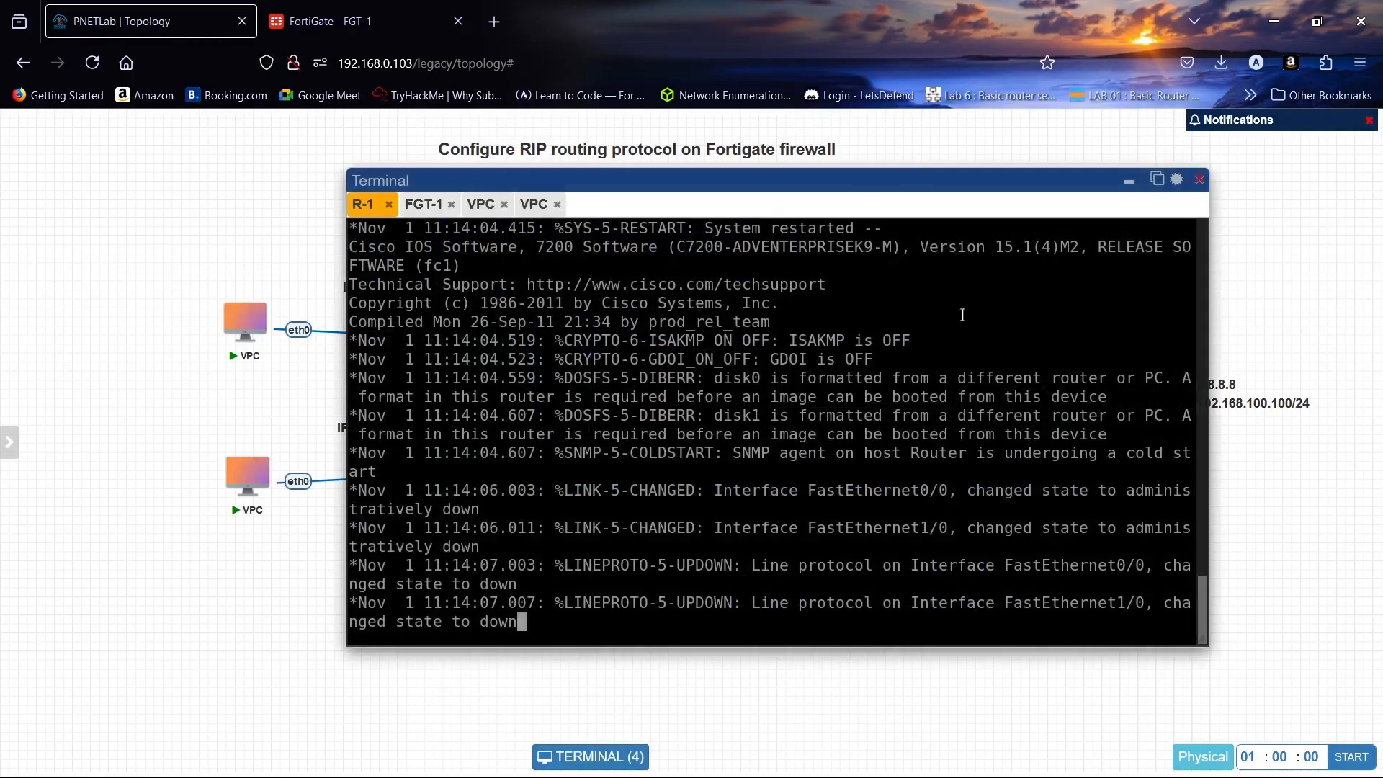
left_click_drag(918, 181, 633, 139)
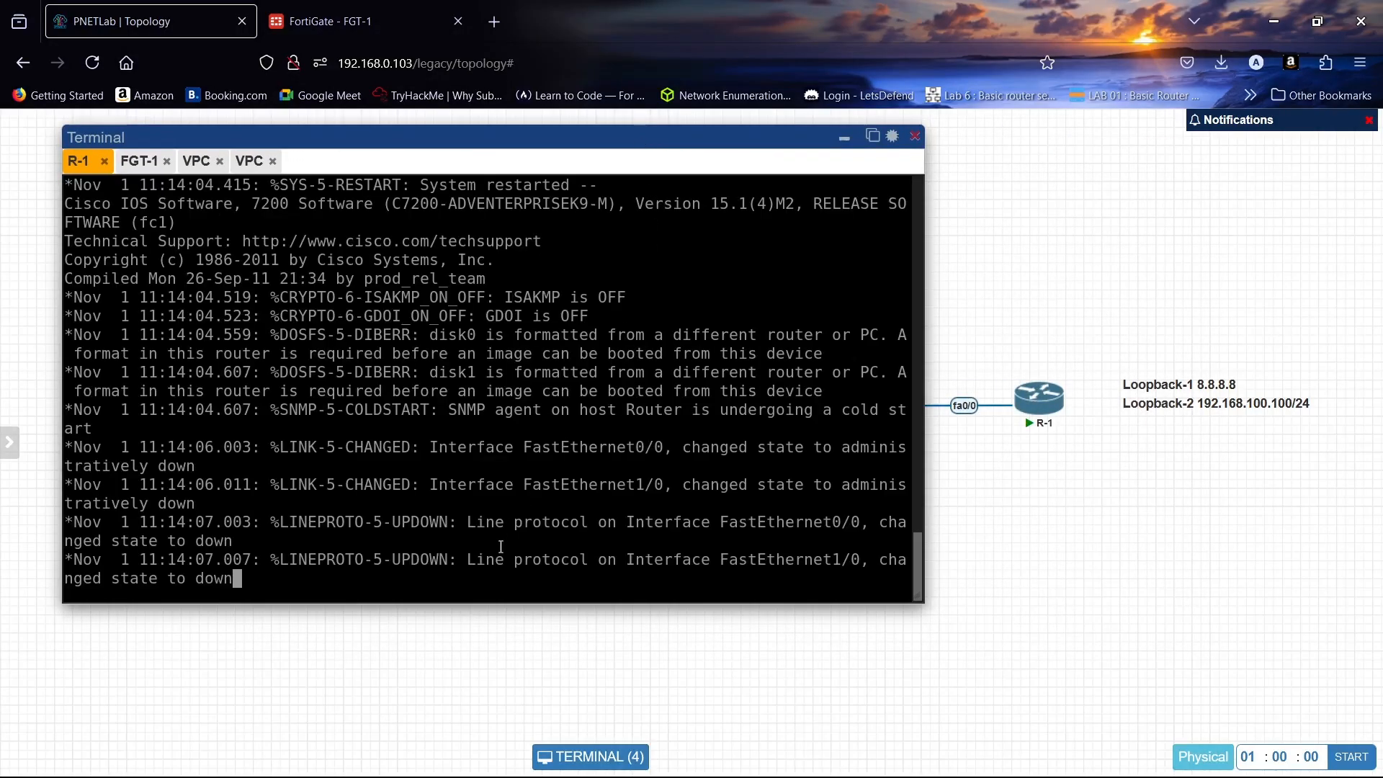
key("Return")
key("Return")
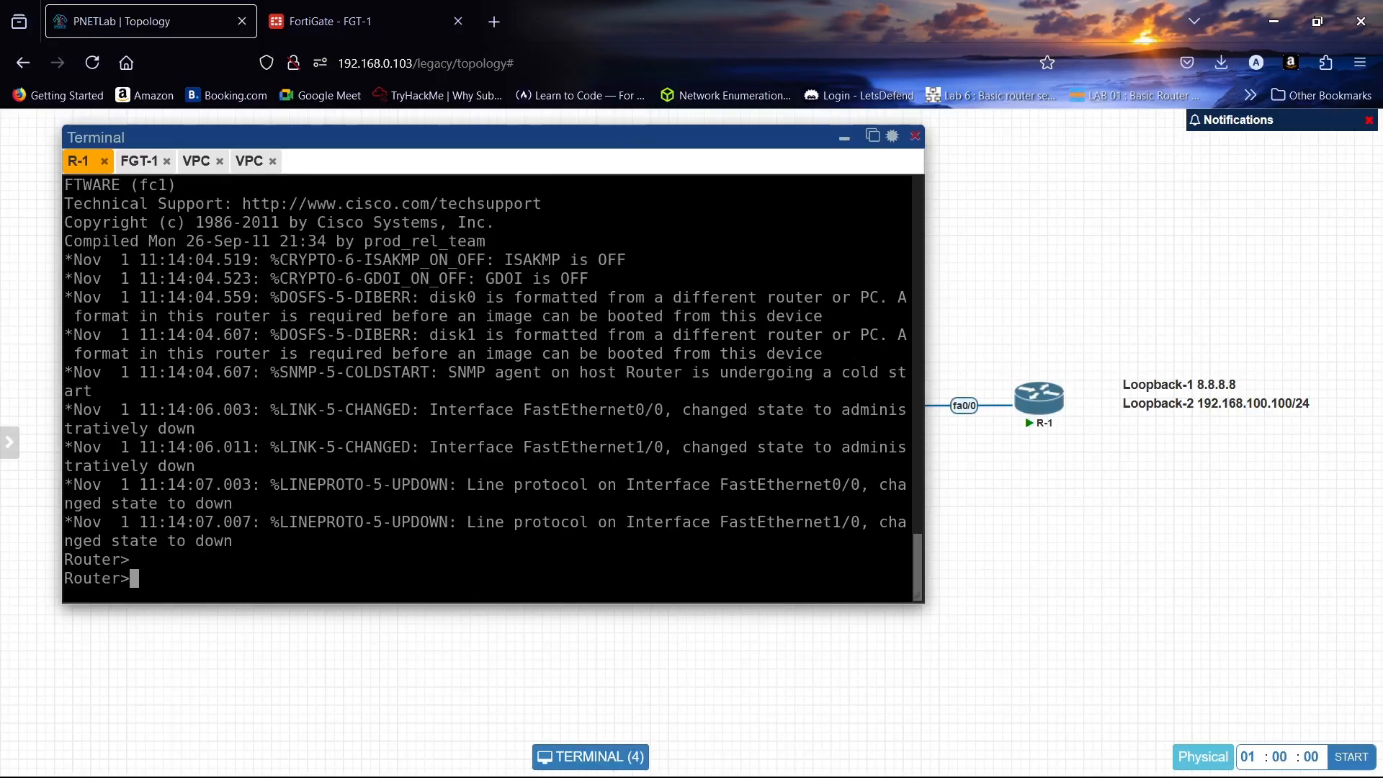
type("en")
key("Return")
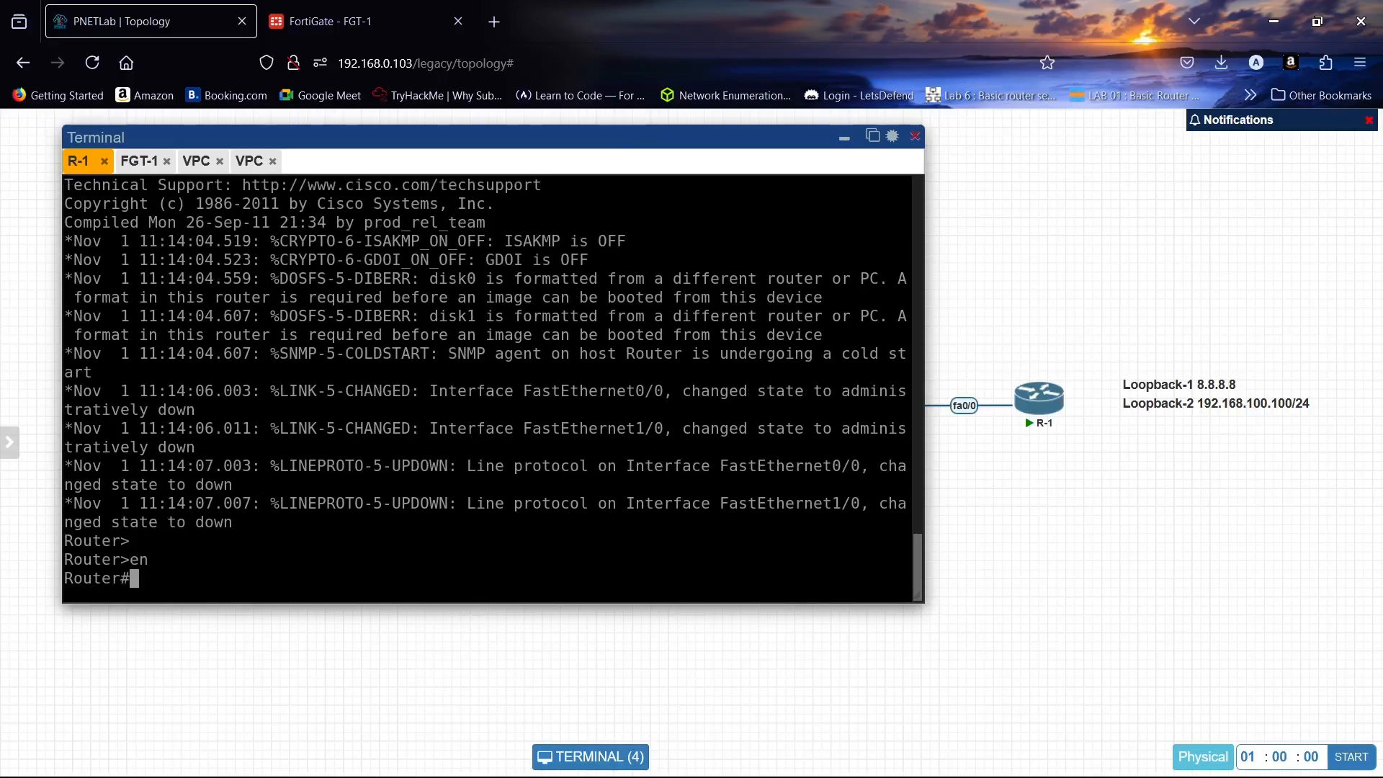
type("conf t")
key("Return")
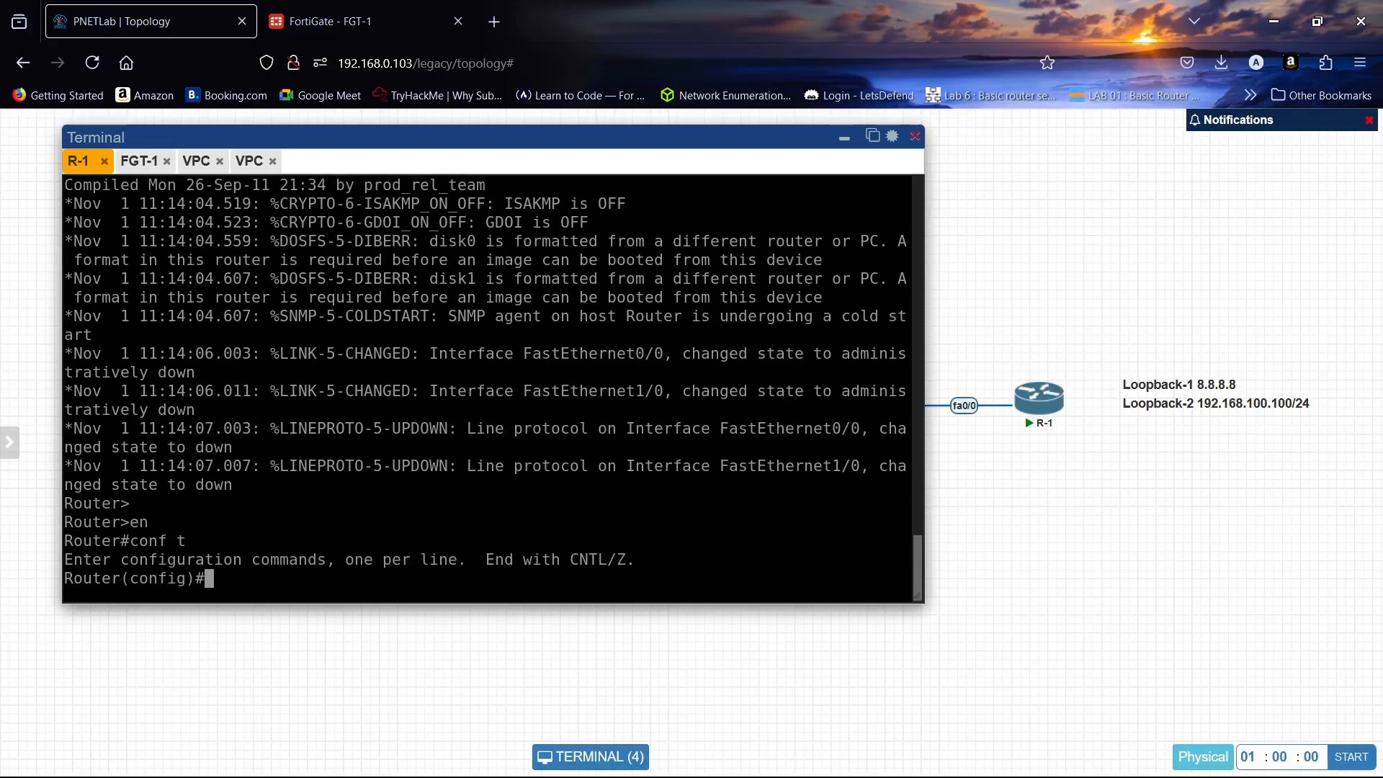
- Set the router's hostname to R1
type("ho")
key("Tab")
type("R1")
key("Return")
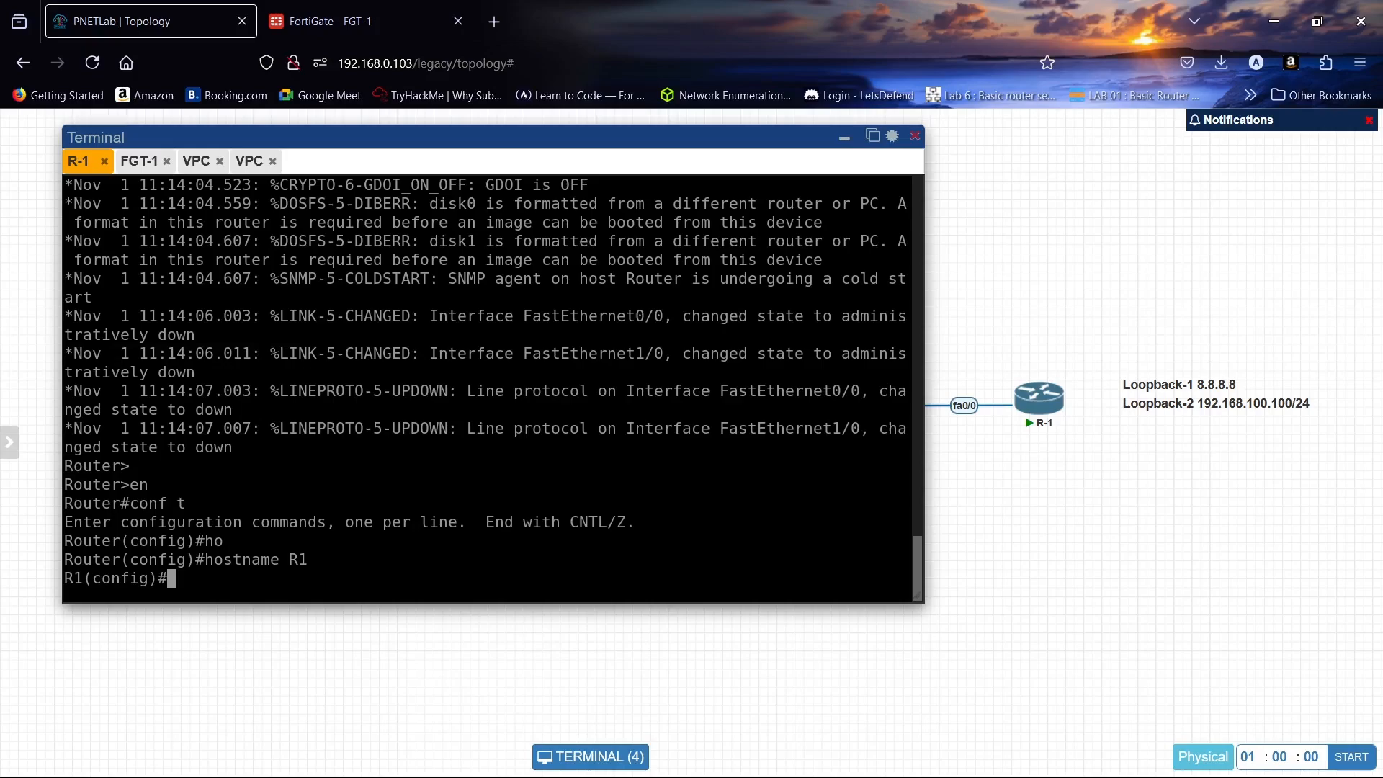
- Address FastEthernet0/0 as 192.168.10.10 255.255.255.0 and bring the interface up
type("int f0/0")
key("Return")
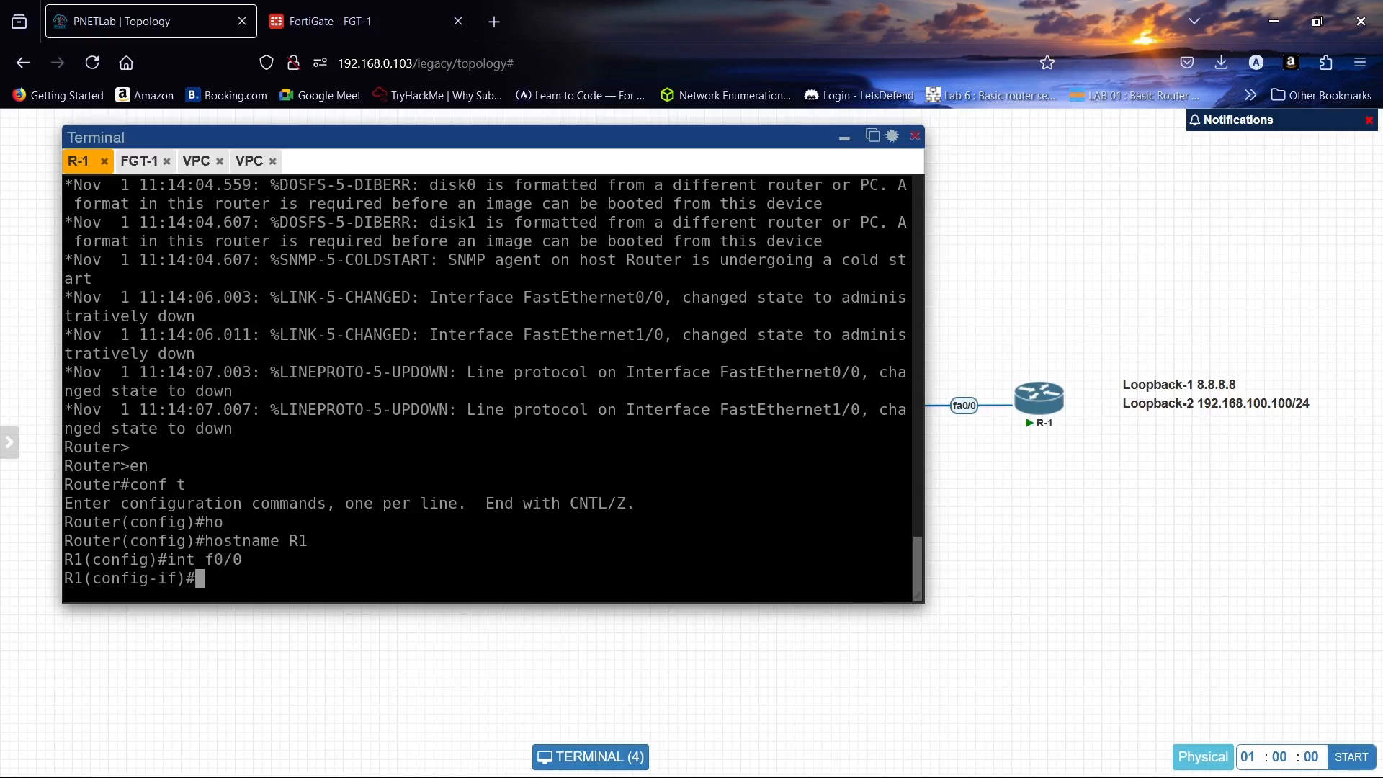
type("ip add 192.168.10.1")
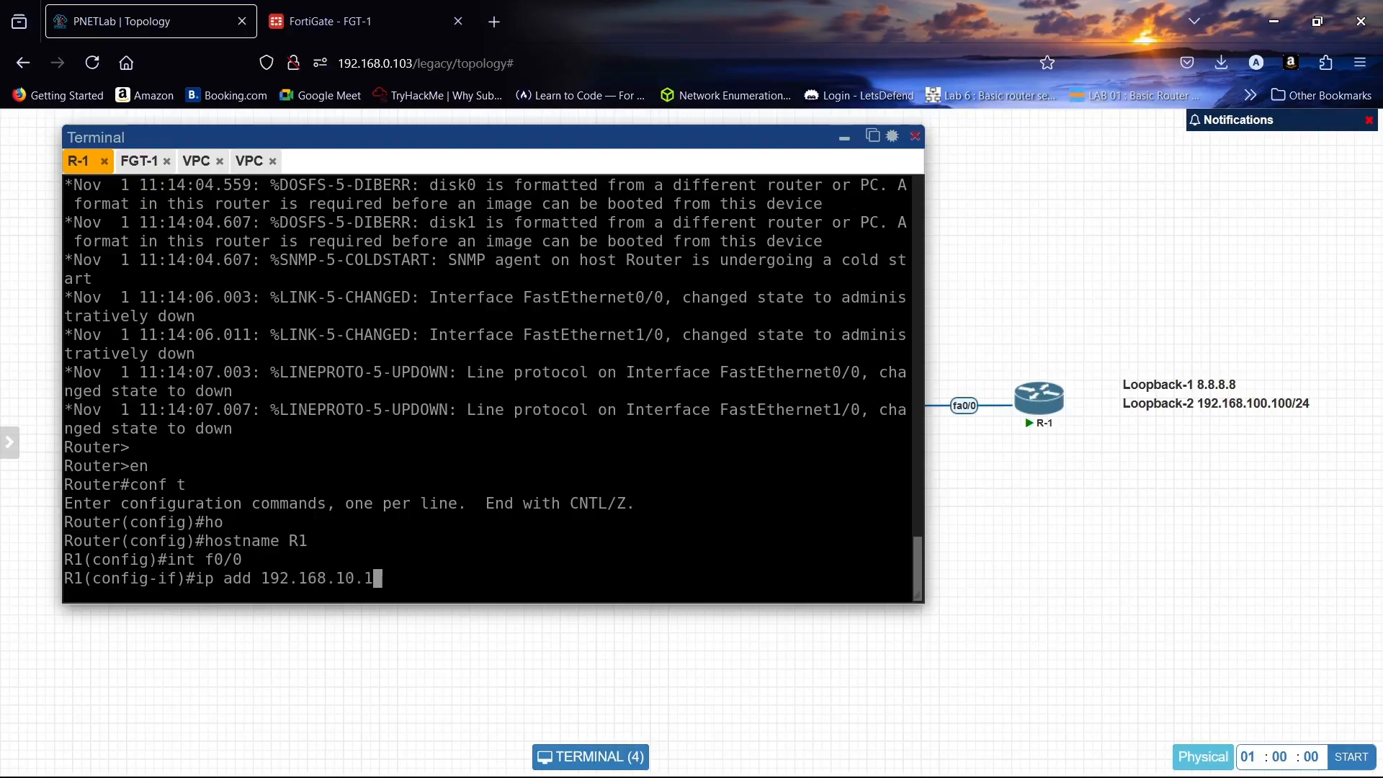
type("0 255.255.255.")
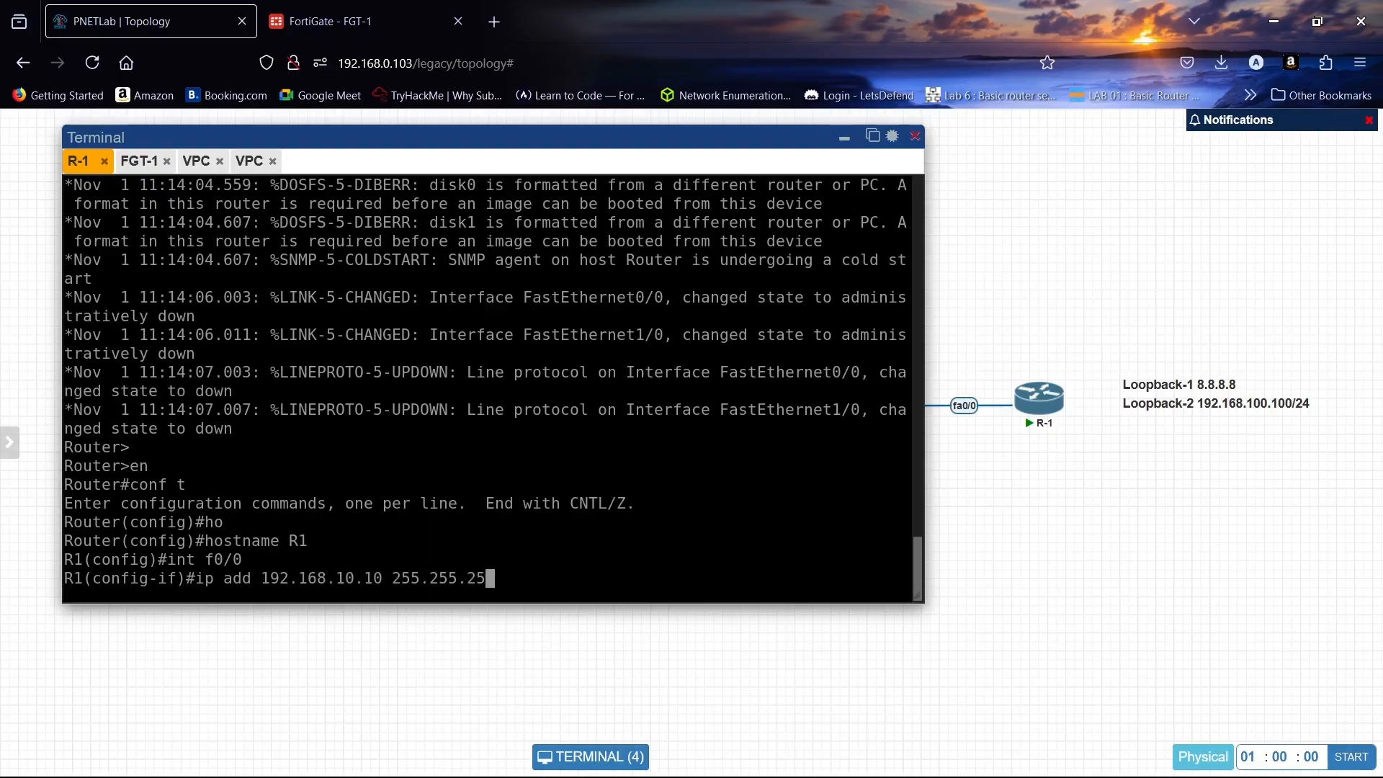
type("0")
key("Return")
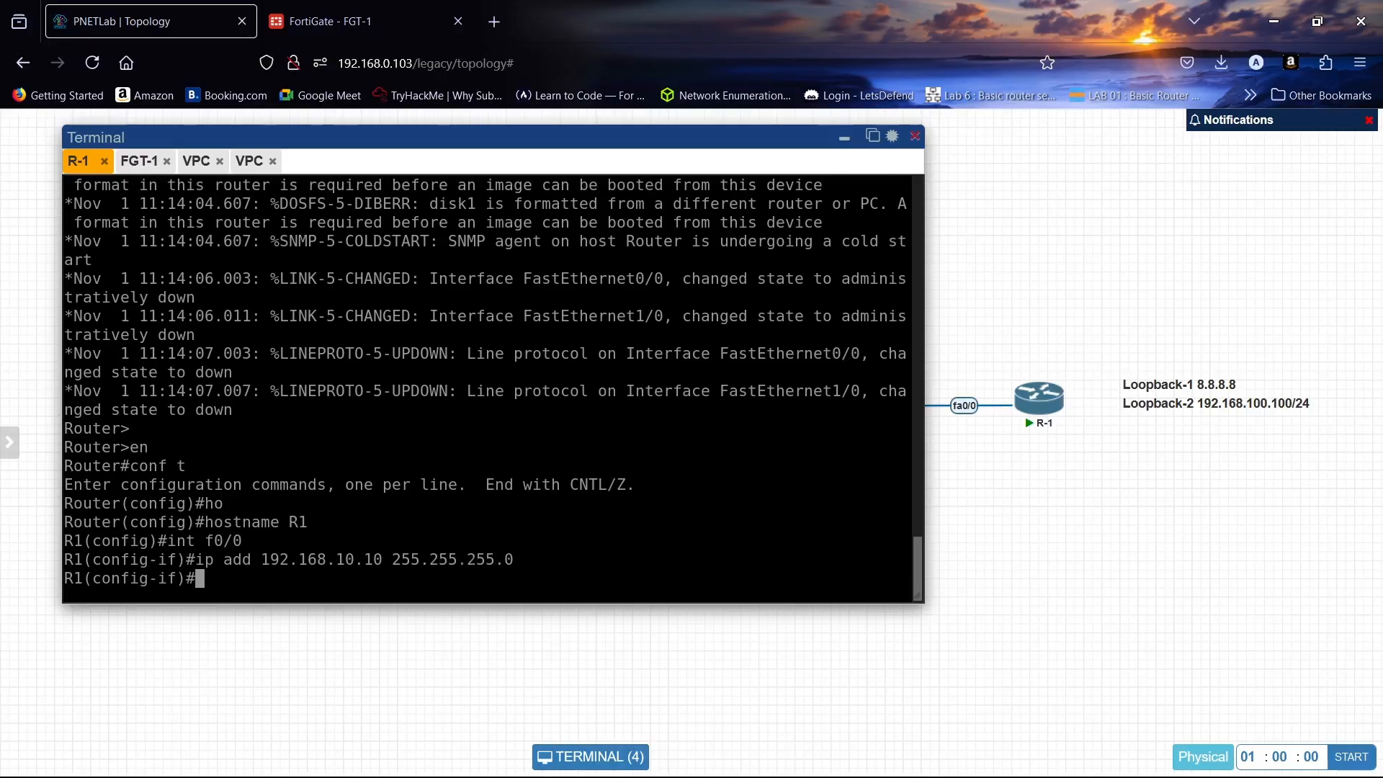
type("no sh")
key("Tab")
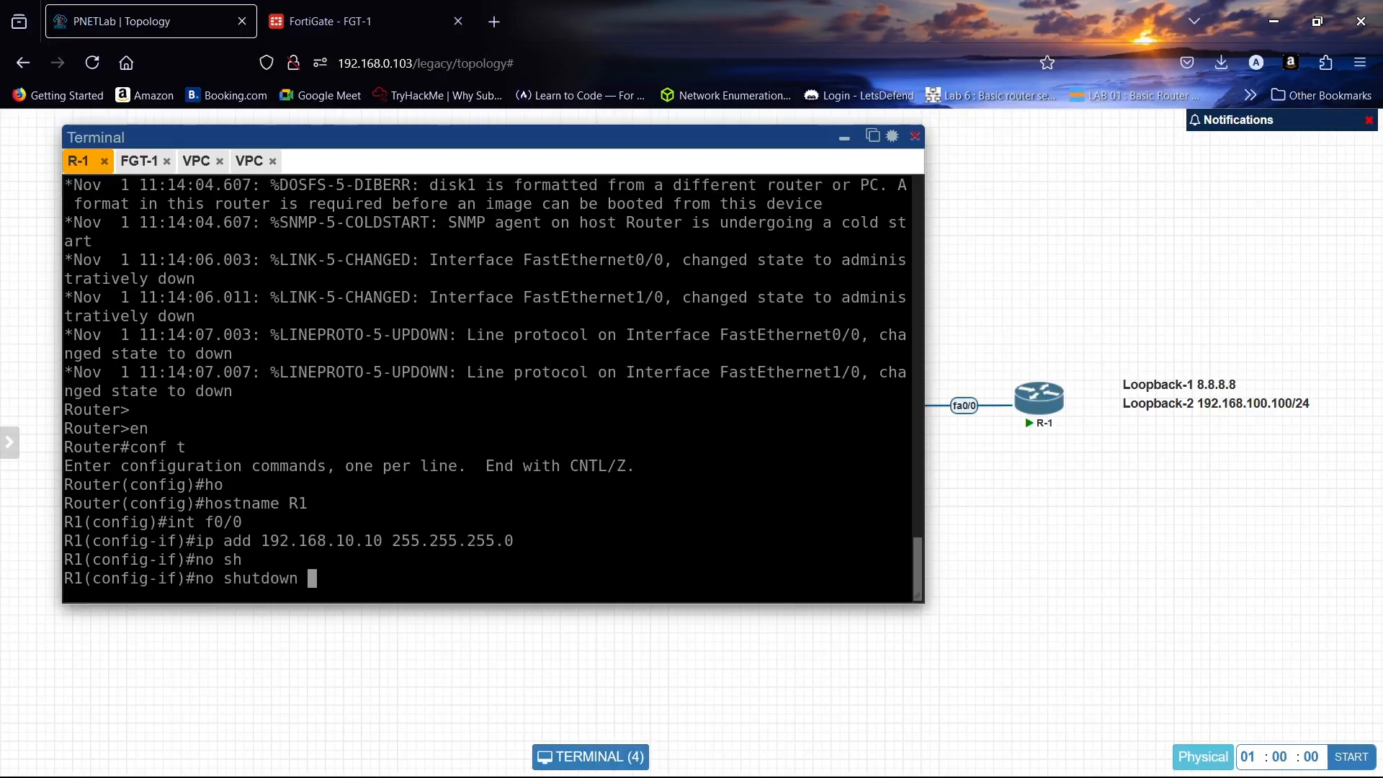
key("Return")
key("Return")
key("Return")
key("Return")
type("ex")
key("Return")
key("Return")
key("Return")
key("Return")
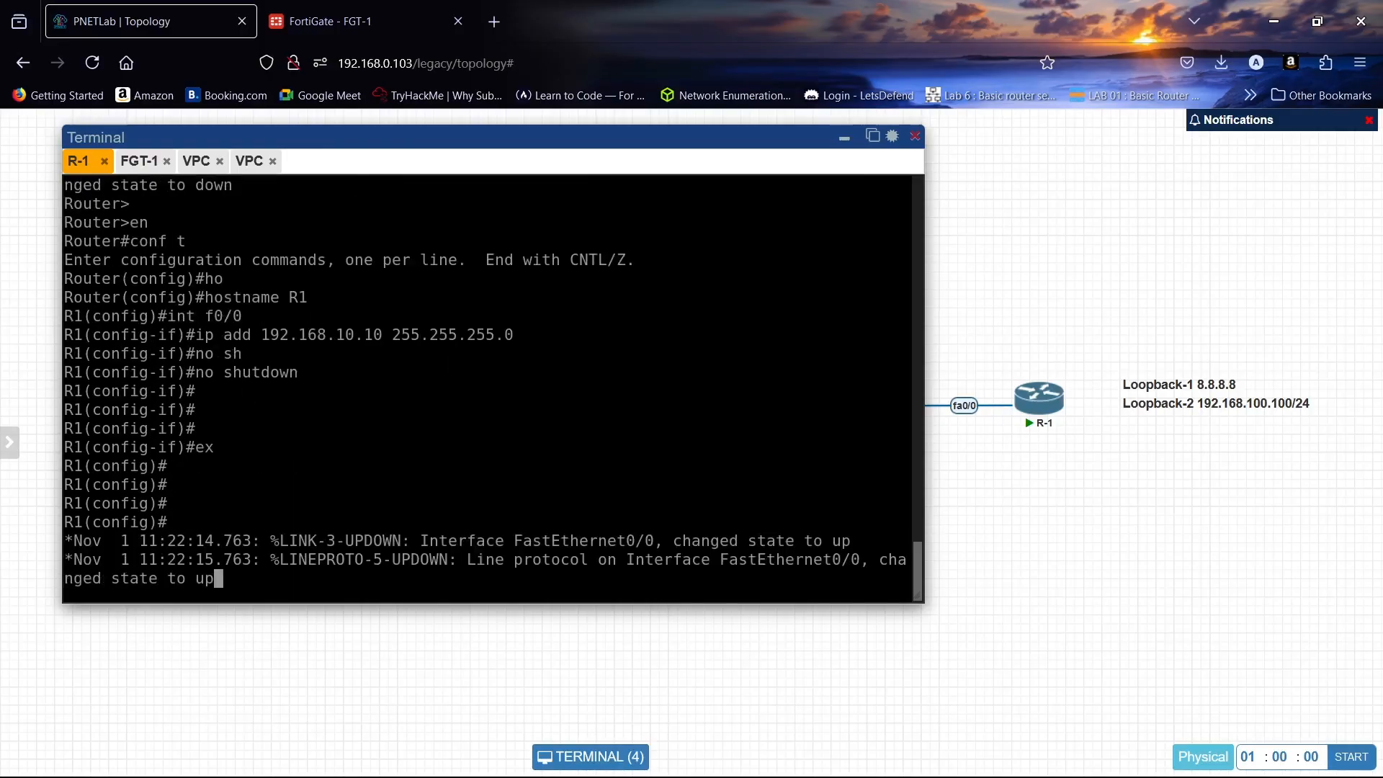
key("Return")
key("Return")
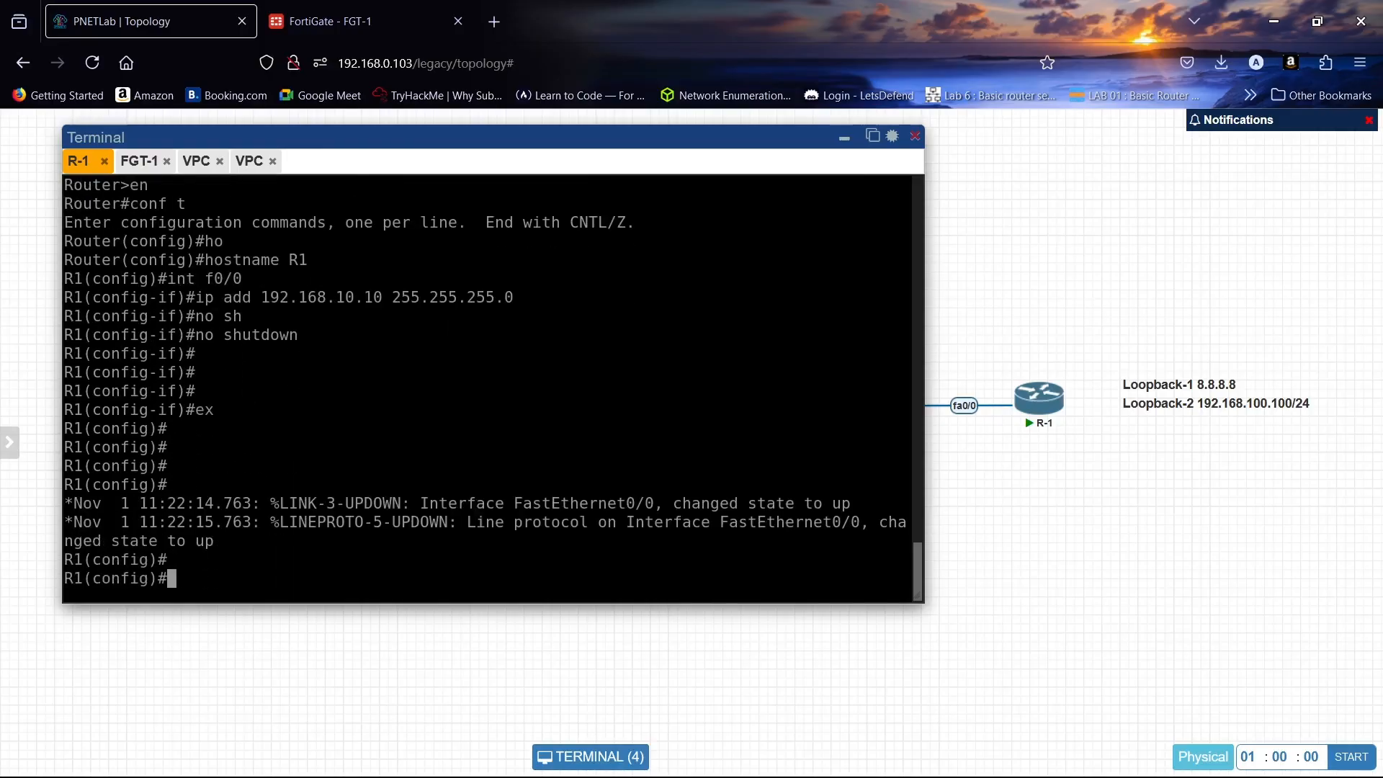
type("int lo1")
- Give Loopback1 the address 8.8.8.8 255.255.255.0
key("Return")
type("ip add")
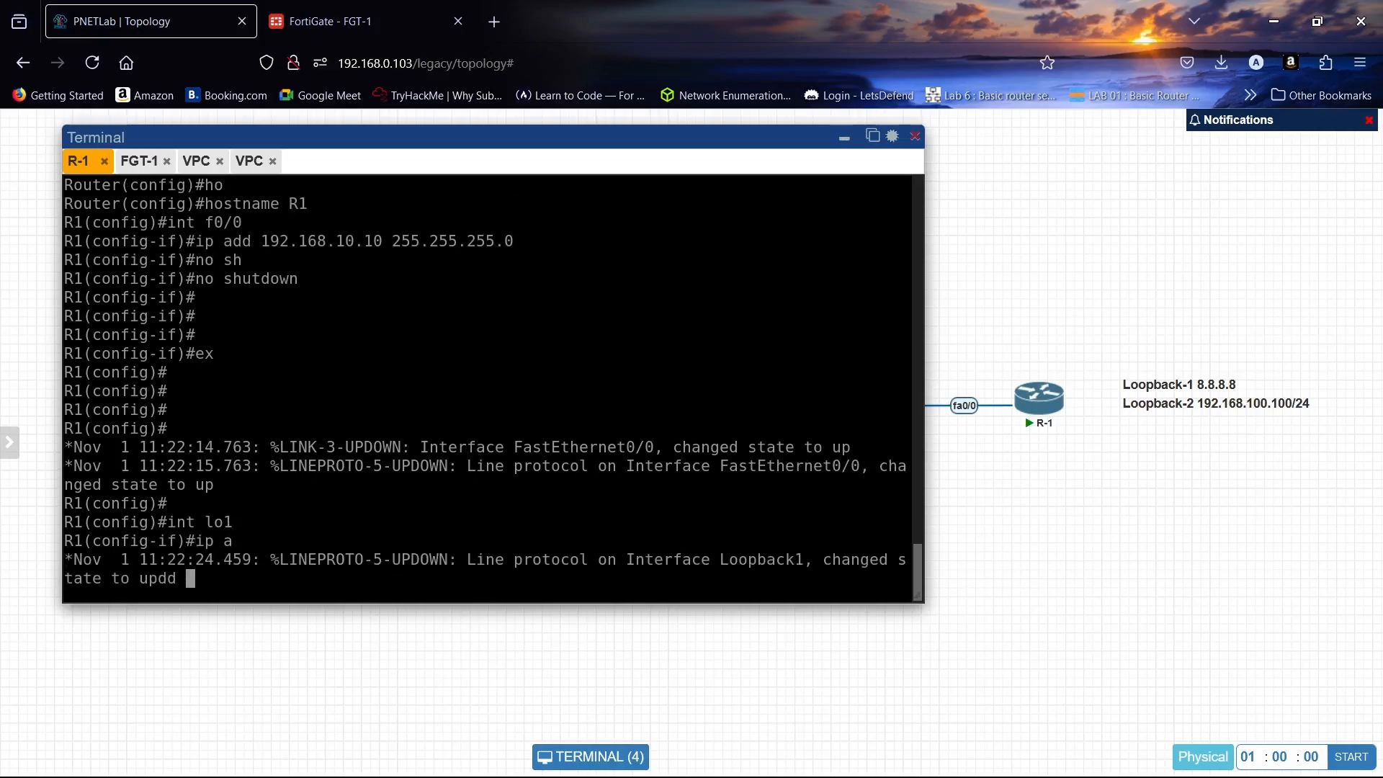
key("Return")
key("Return")
type("ip a")
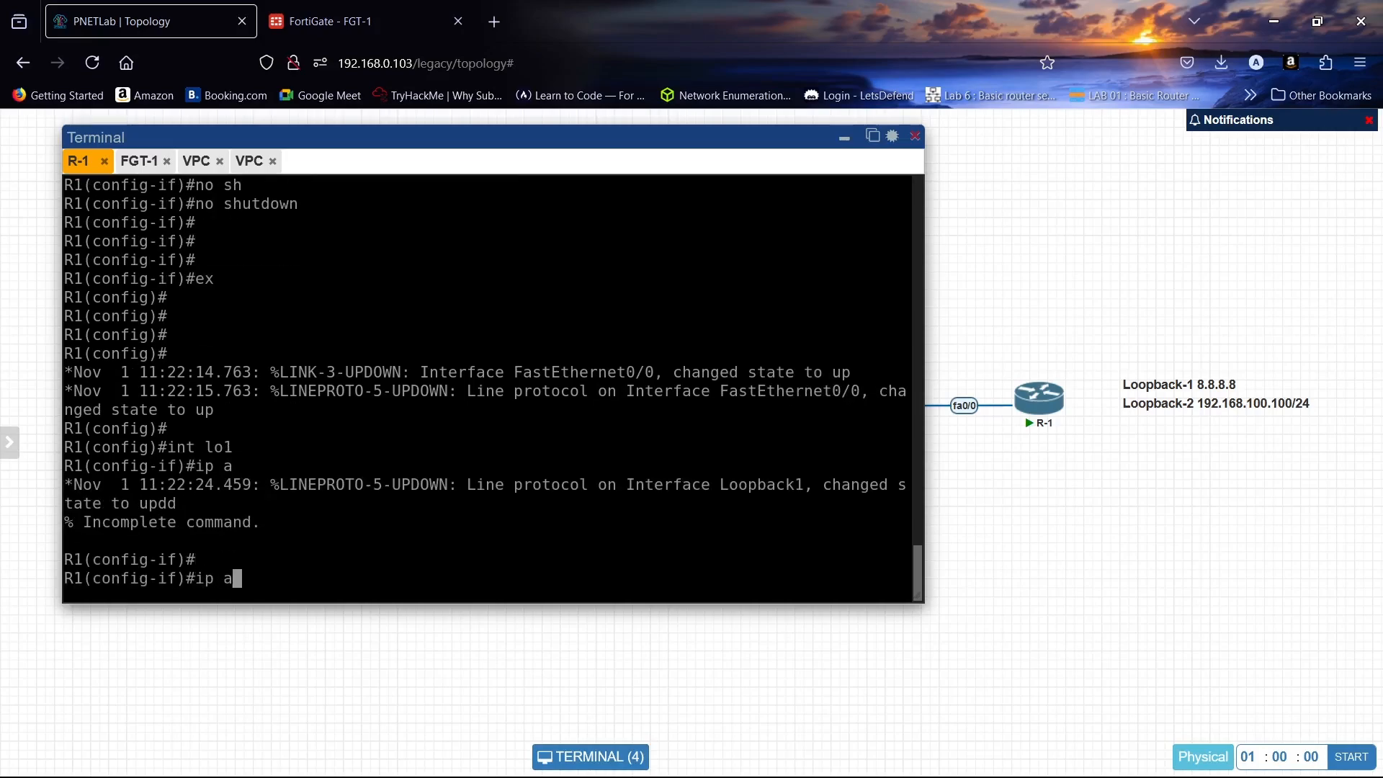
type("dd 8.8.8.8 255.")
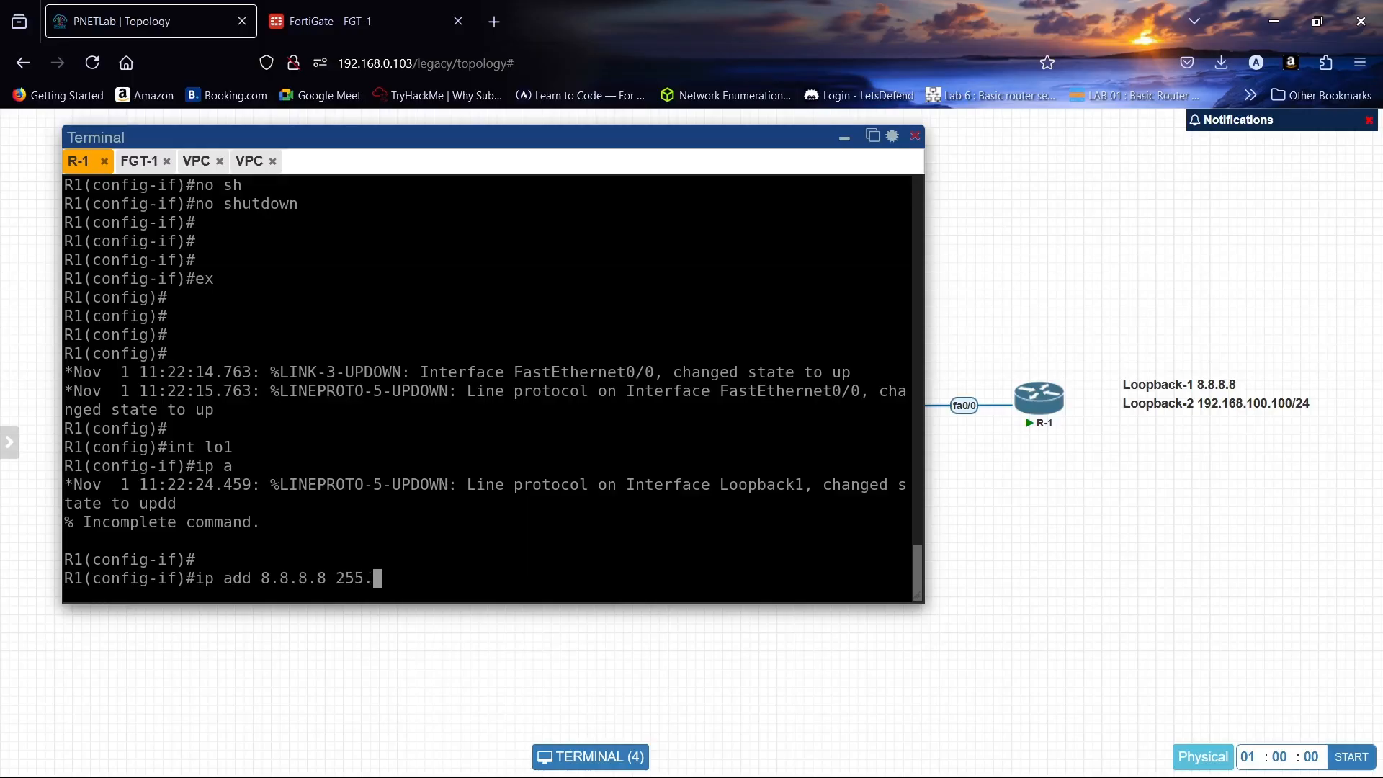
type("255.255.0")
key("Return")
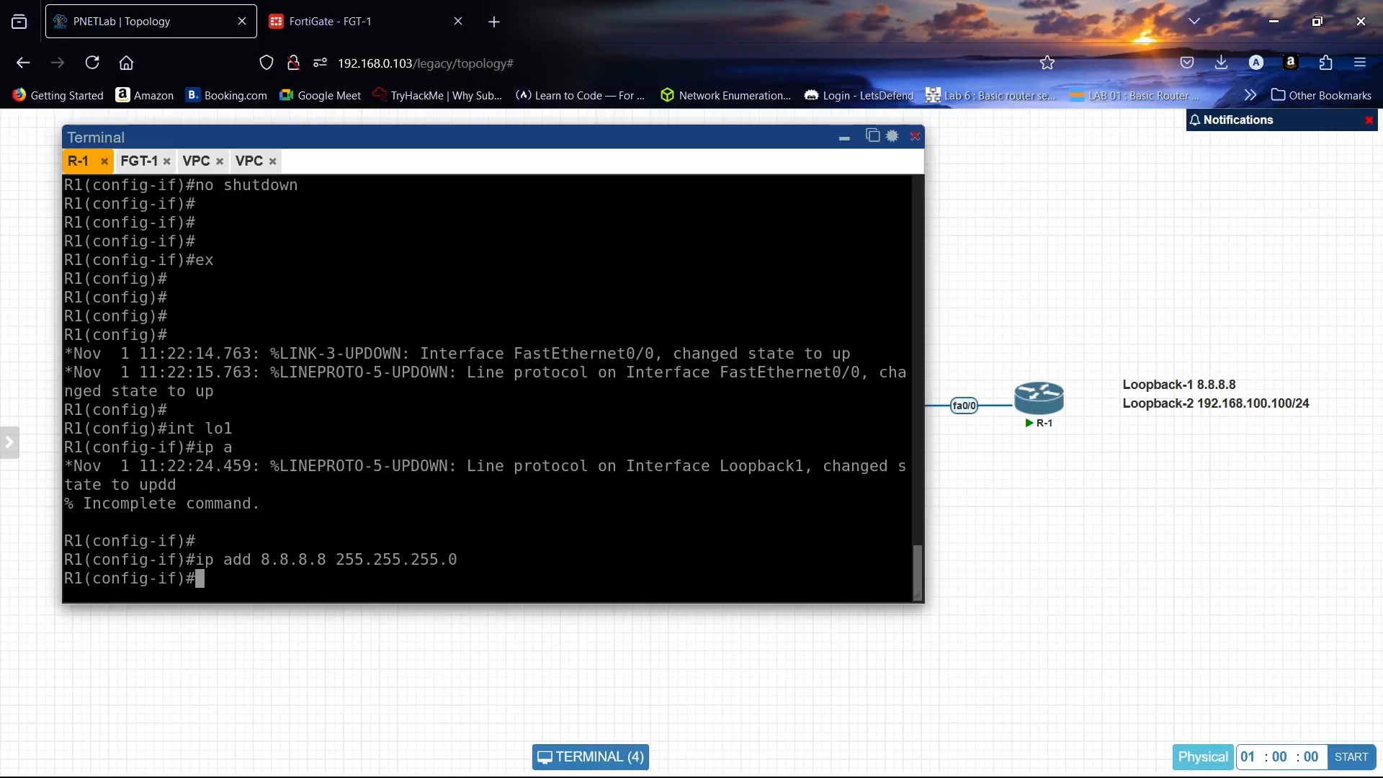
type("ex")
key("Return")
key("Return")
- Create Loopback2 with the address 192.168.100.100 255.255.255.0
type("ig)#i")
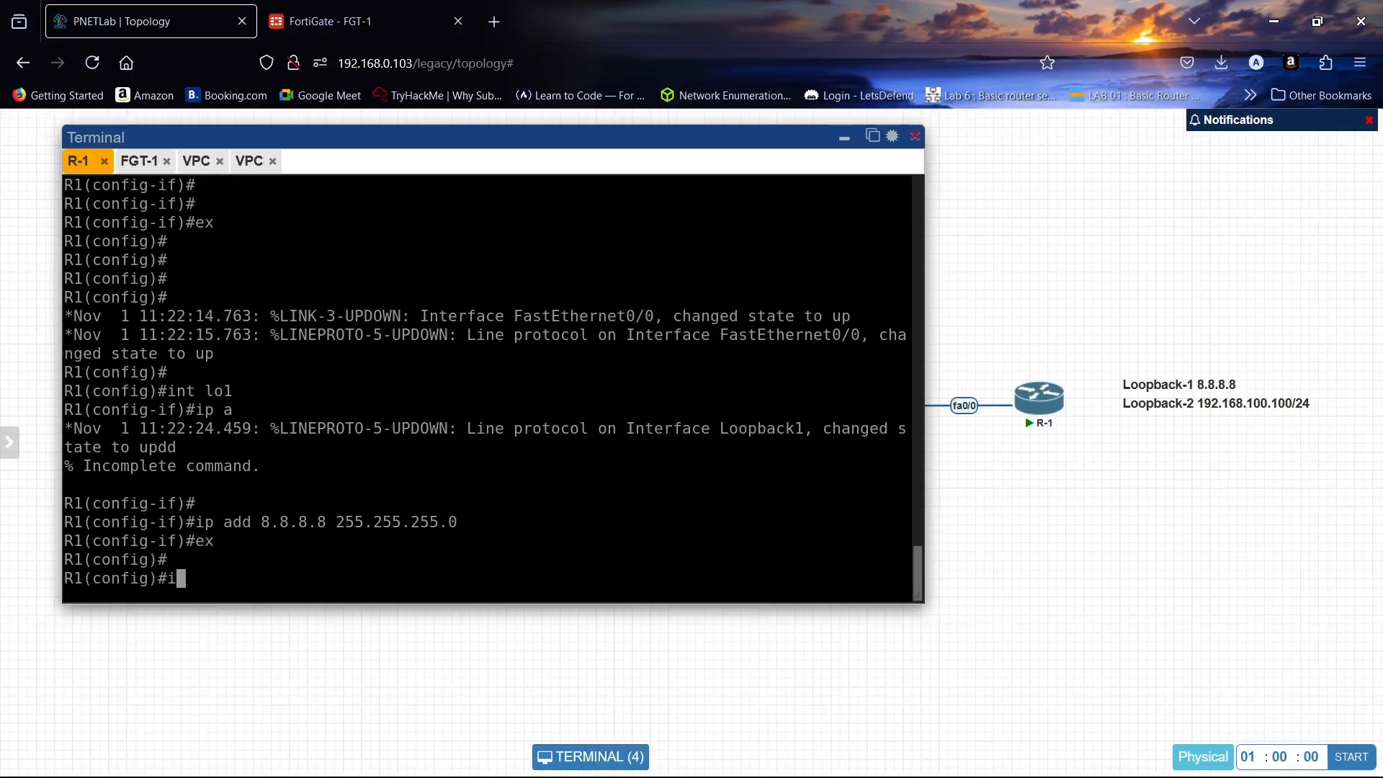
type("nt lo2")
key("Return")
type("ip")
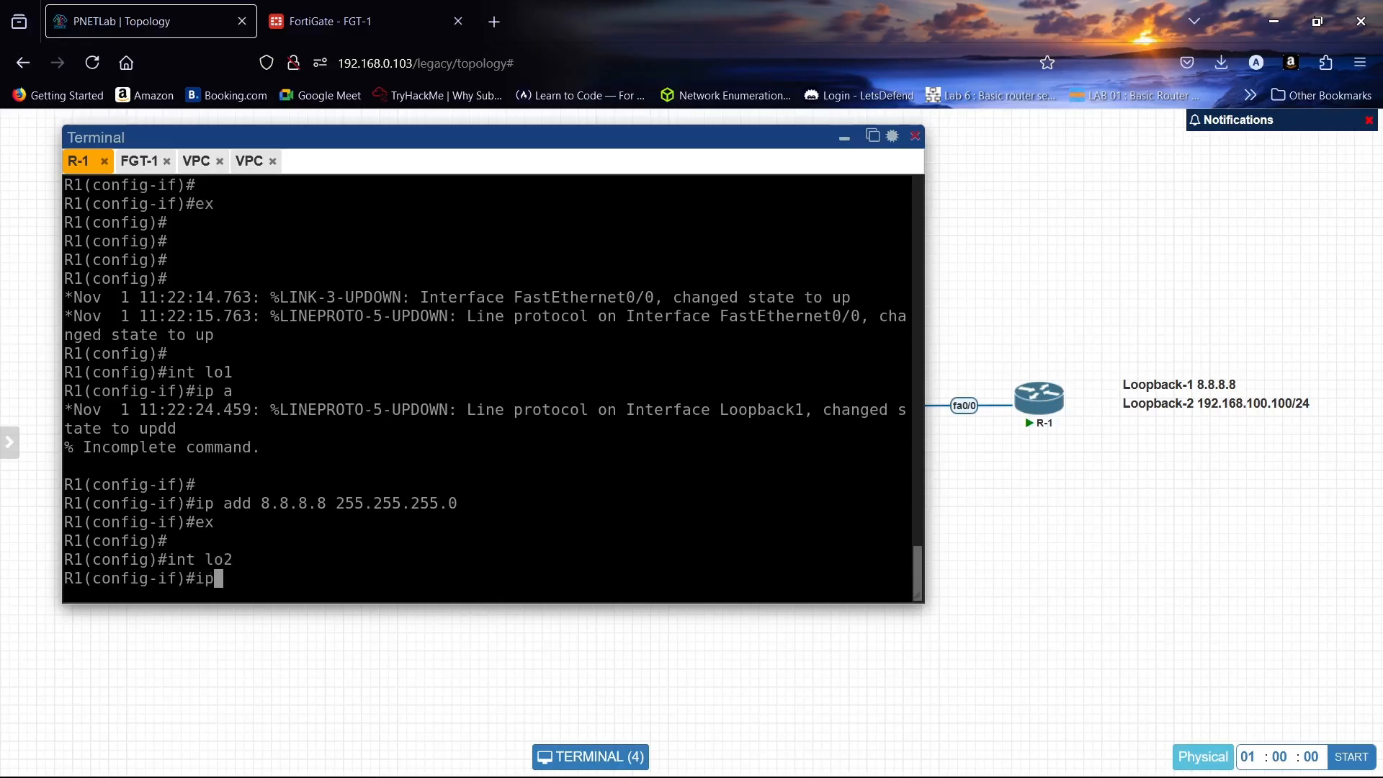
type(" add ")
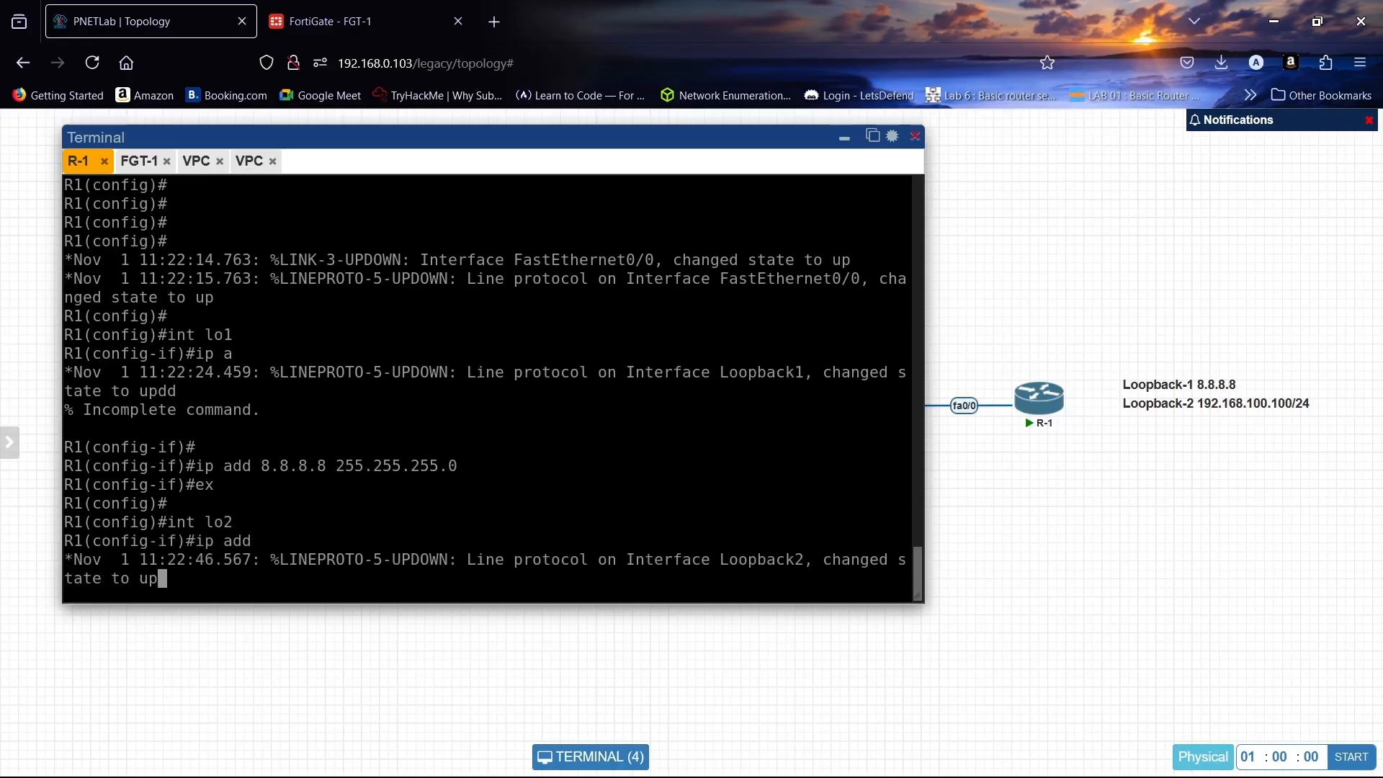
type("192.168.100.100 2")
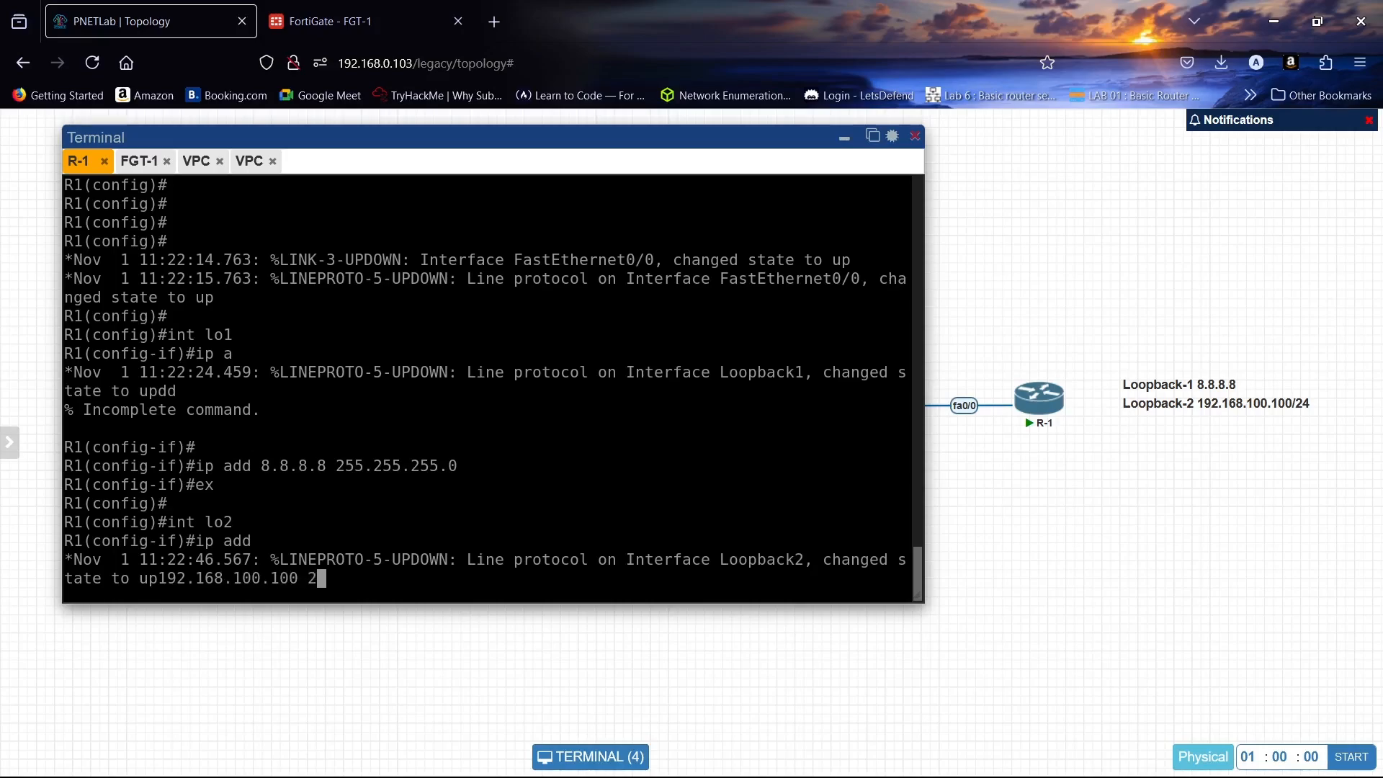
type("55.255.255.0")
key("Return")
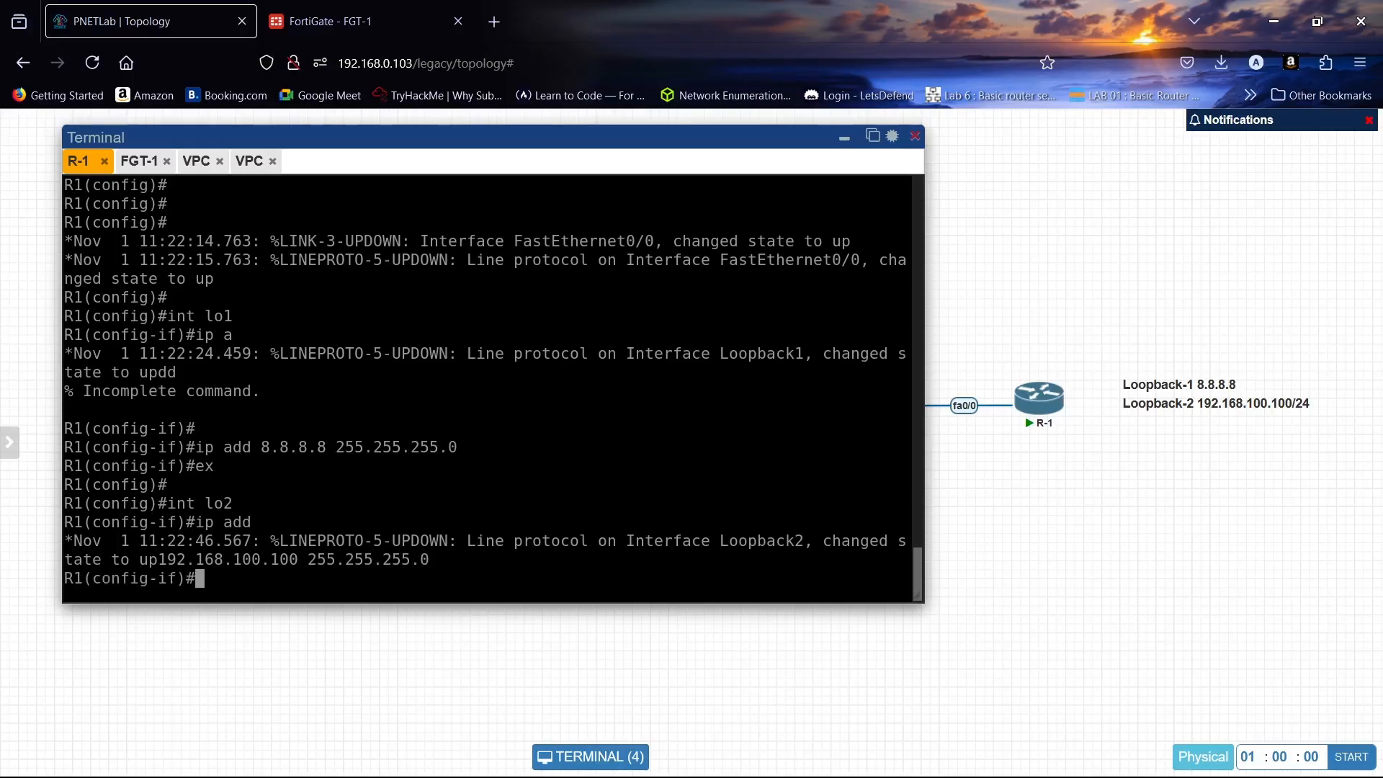
type("ex")
key("Return")
key("Return")
key("Return")
key("Return")
- Check the interface summary with do sh ip int bri and attempt do wr to save
type("do s")
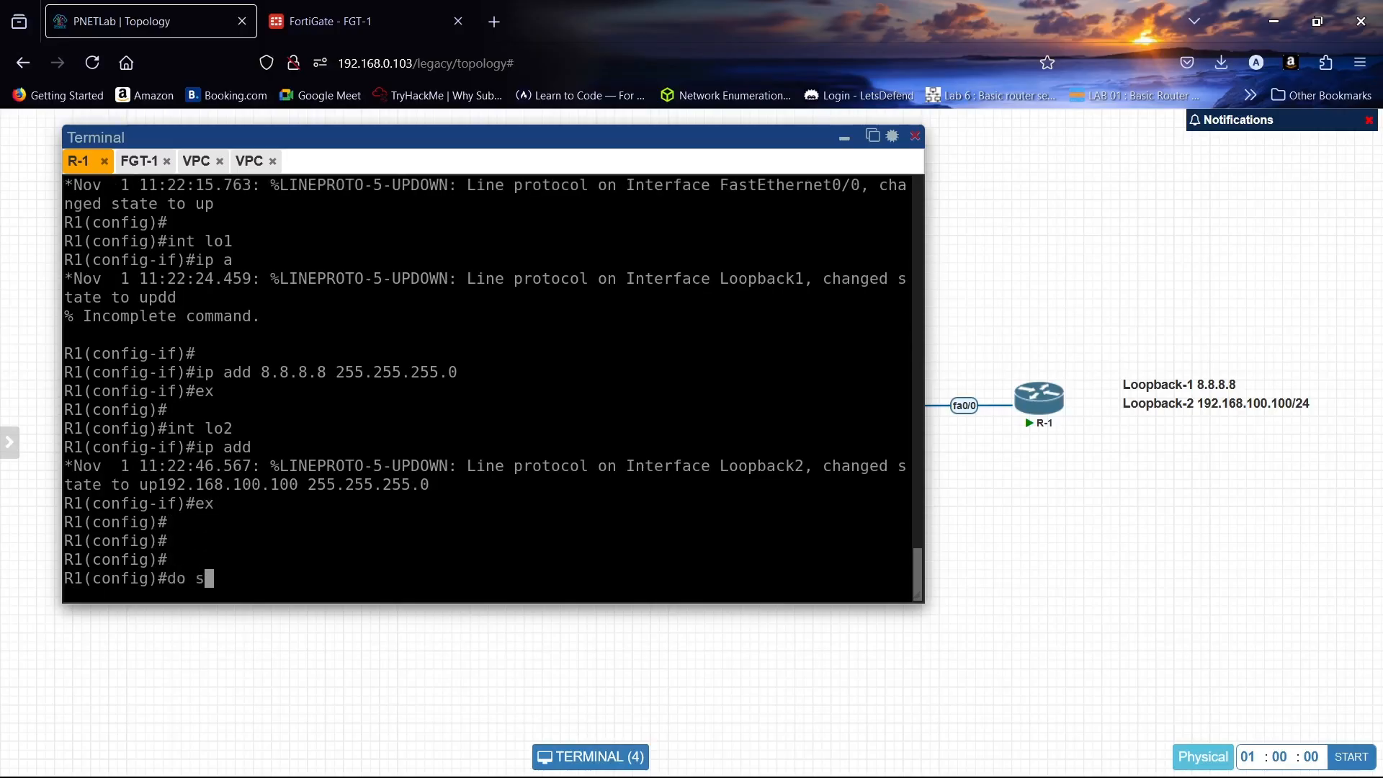
type("h ip int bri")
key("Return")
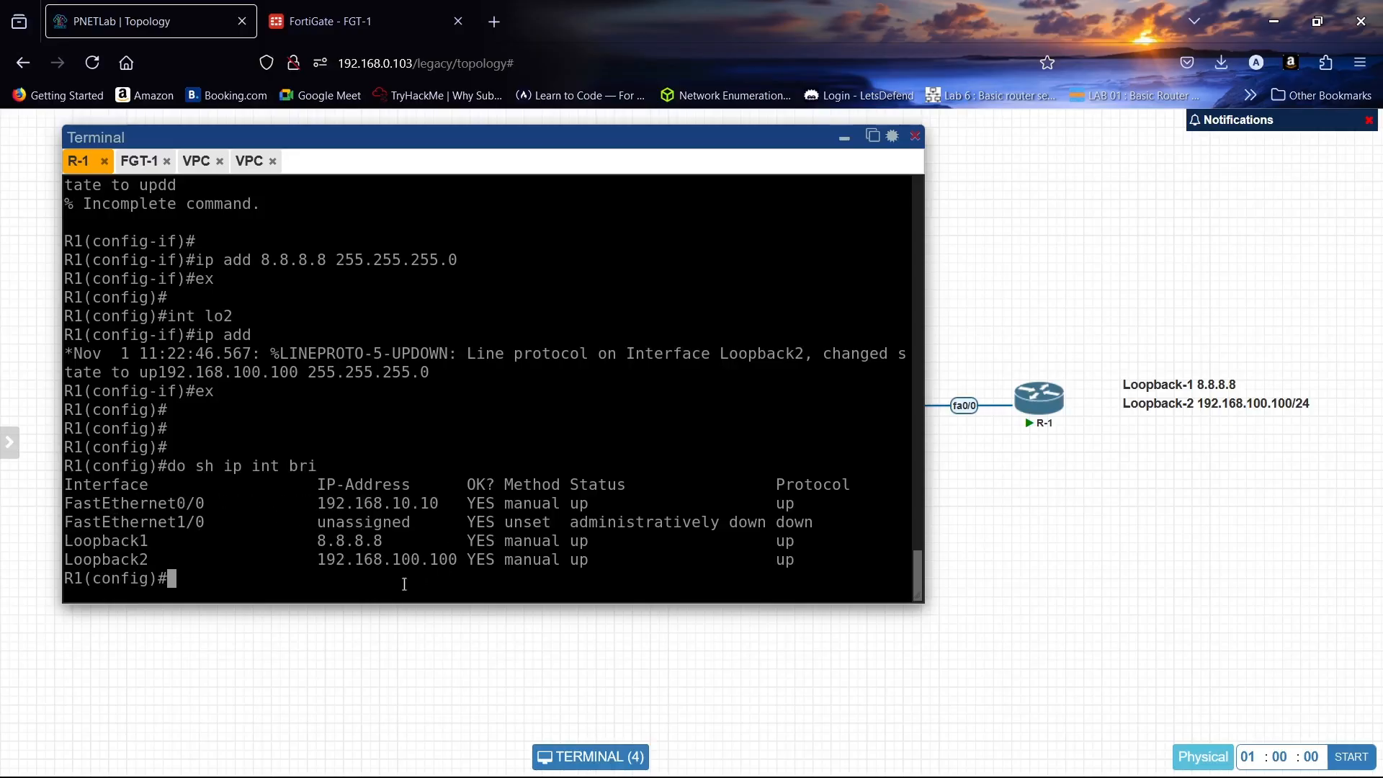
type("do wr")
key("Return")
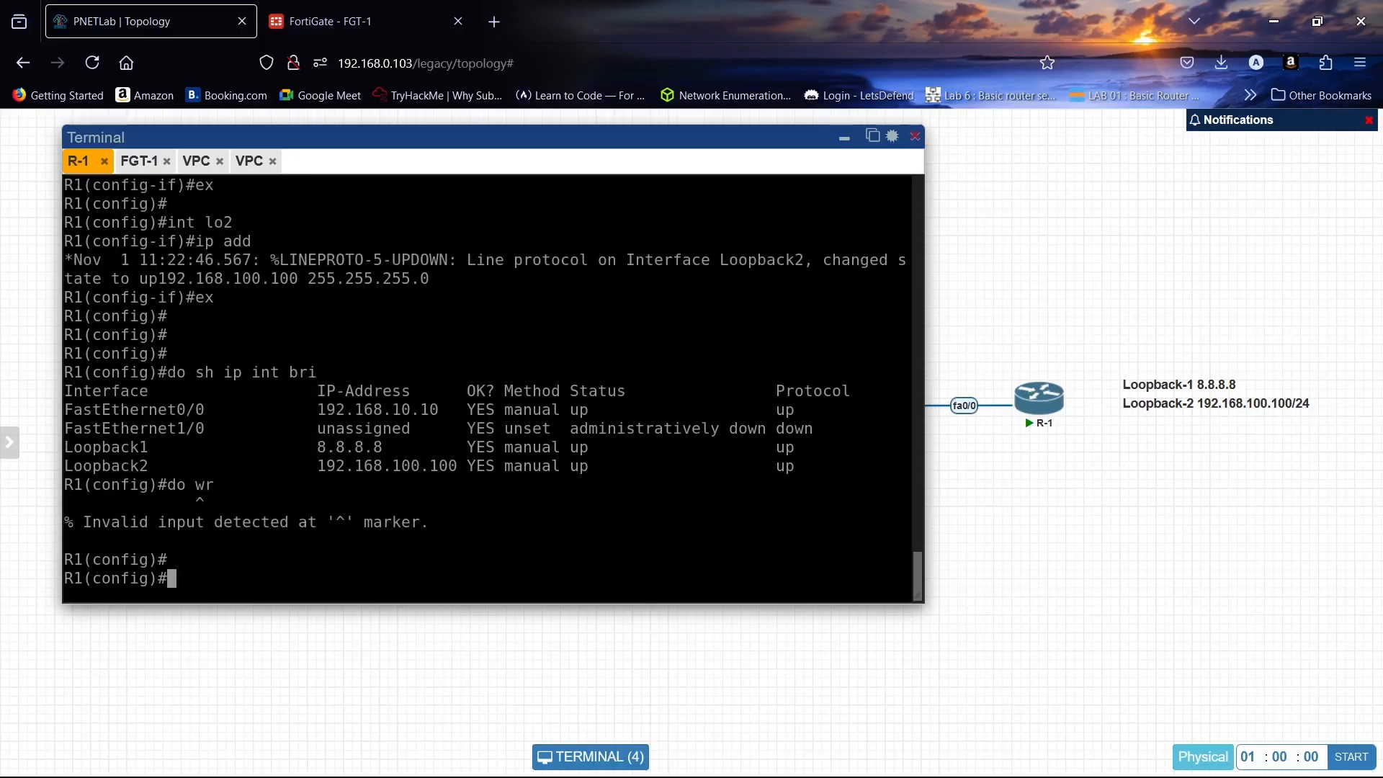
- Close the disconnected FortiGate web tab and select port1's address 192.168.0.130 in FGT-1's console
left_click(148, 167)
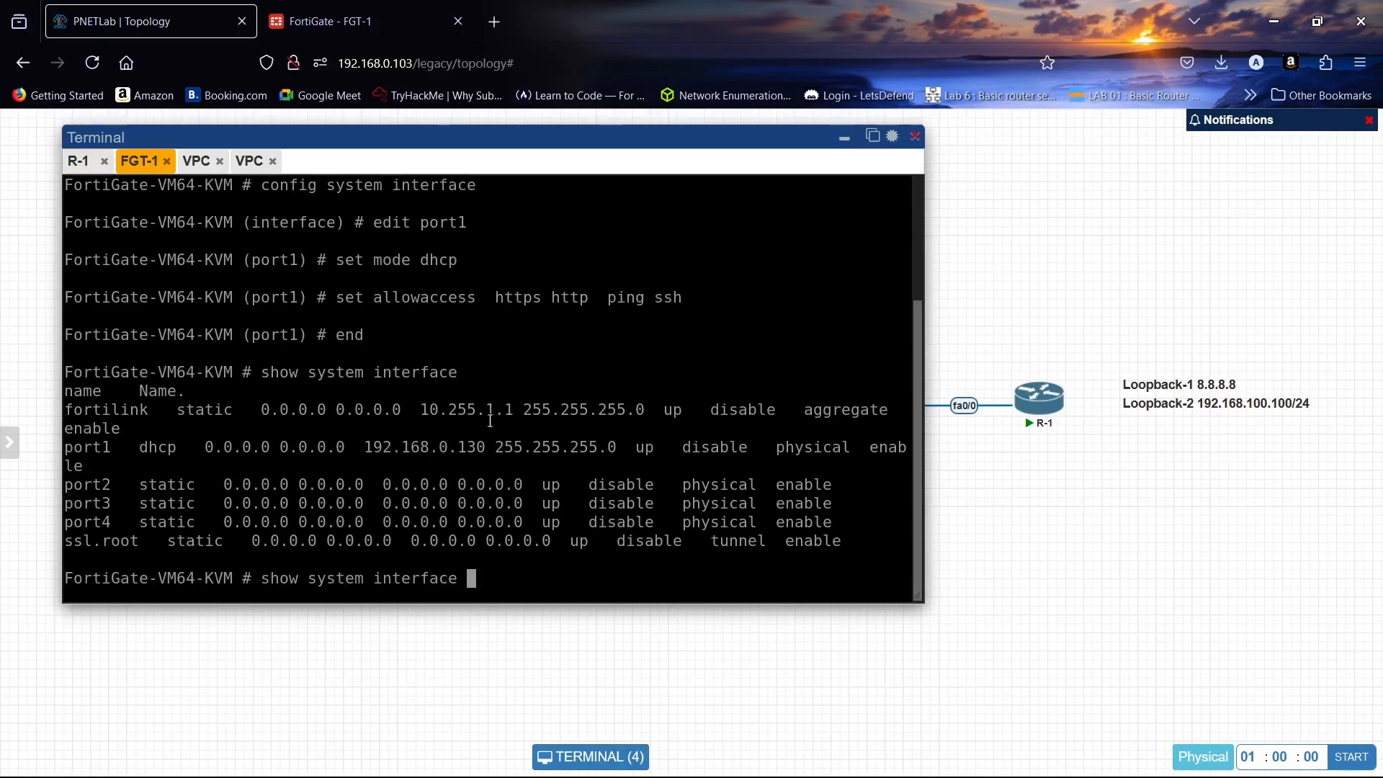
left_click(361, 22)
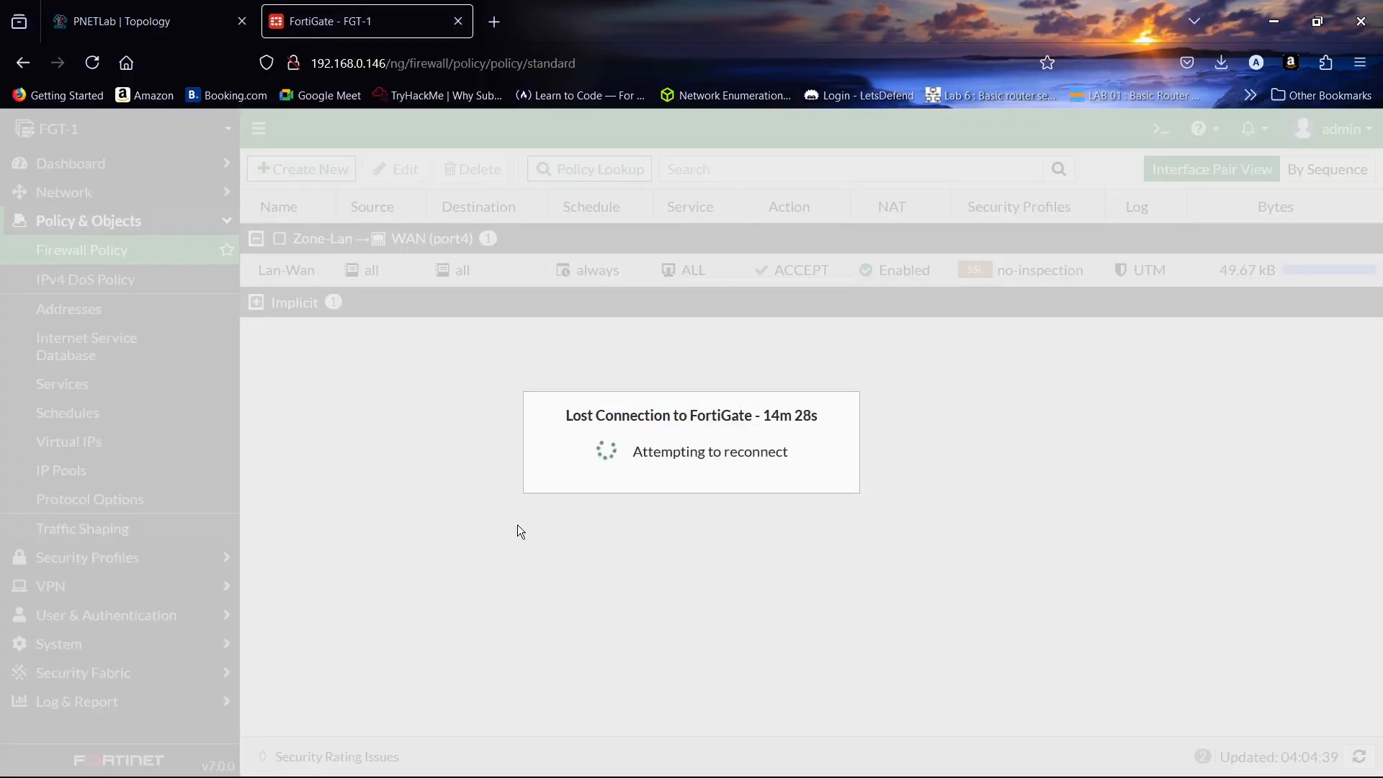
left_click(459, 21)
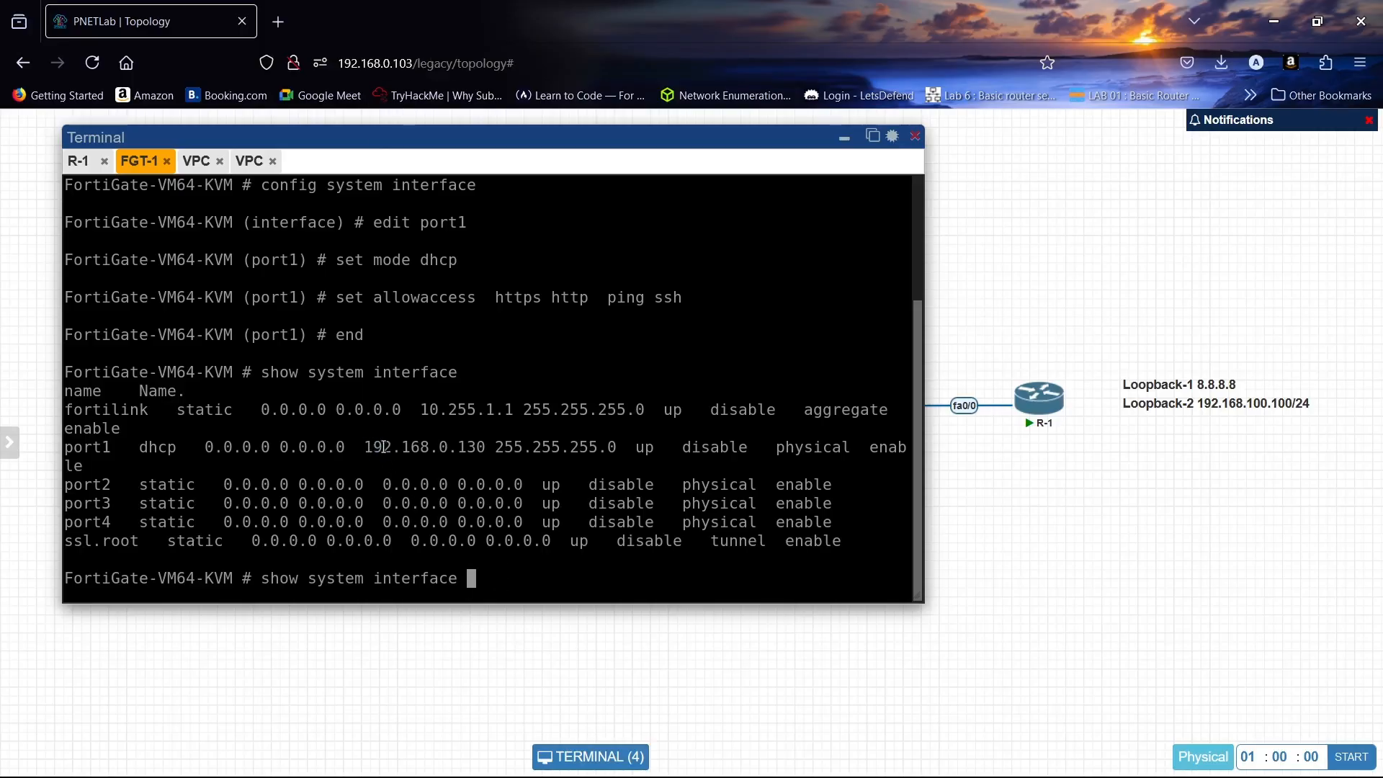
left_click_drag(365, 447, 477, 446)
key("ctrl+c")
- Copy port1's address 192.168.0.130 and load it in a new browser tab
left_click(284, 20)
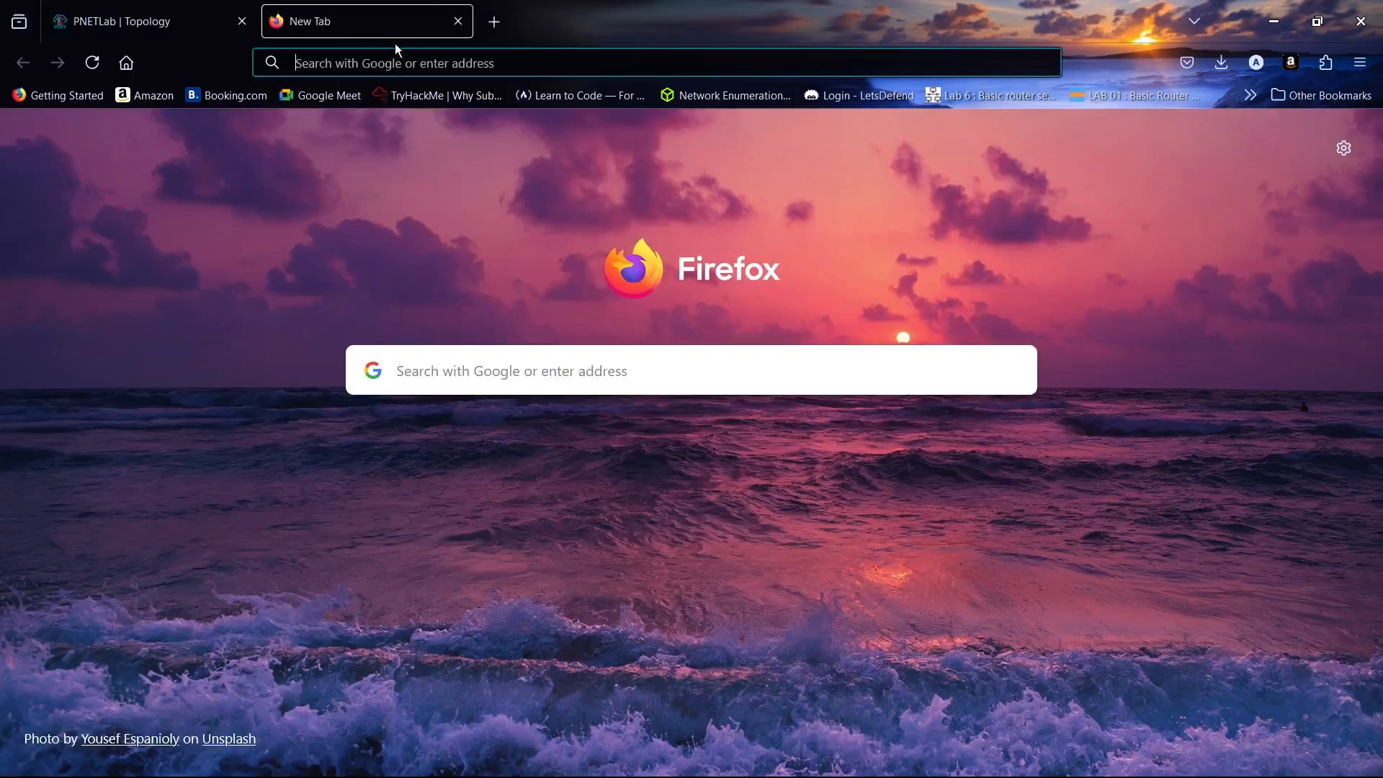
left_click(224, 15)
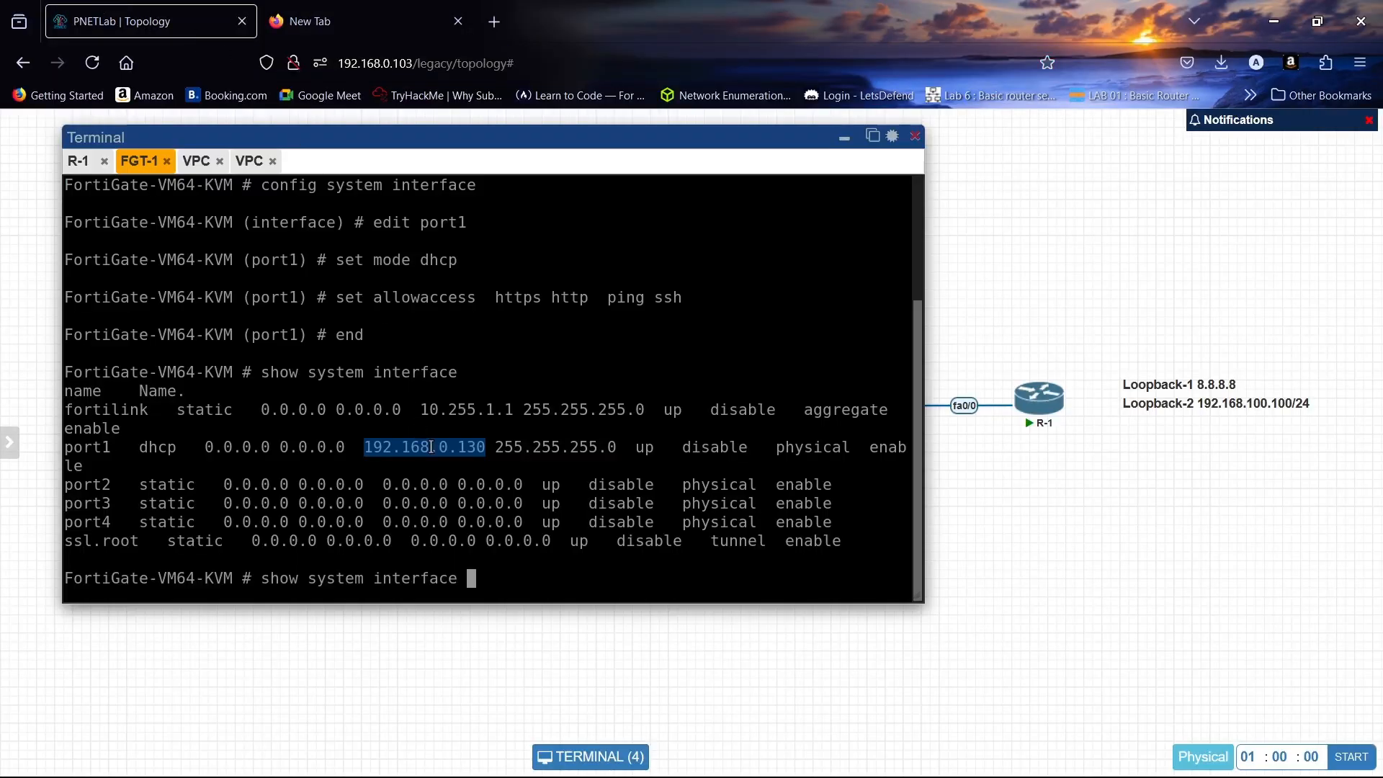
key("ctrl+v")
left_click(272, 5)
right_click(477, 62)
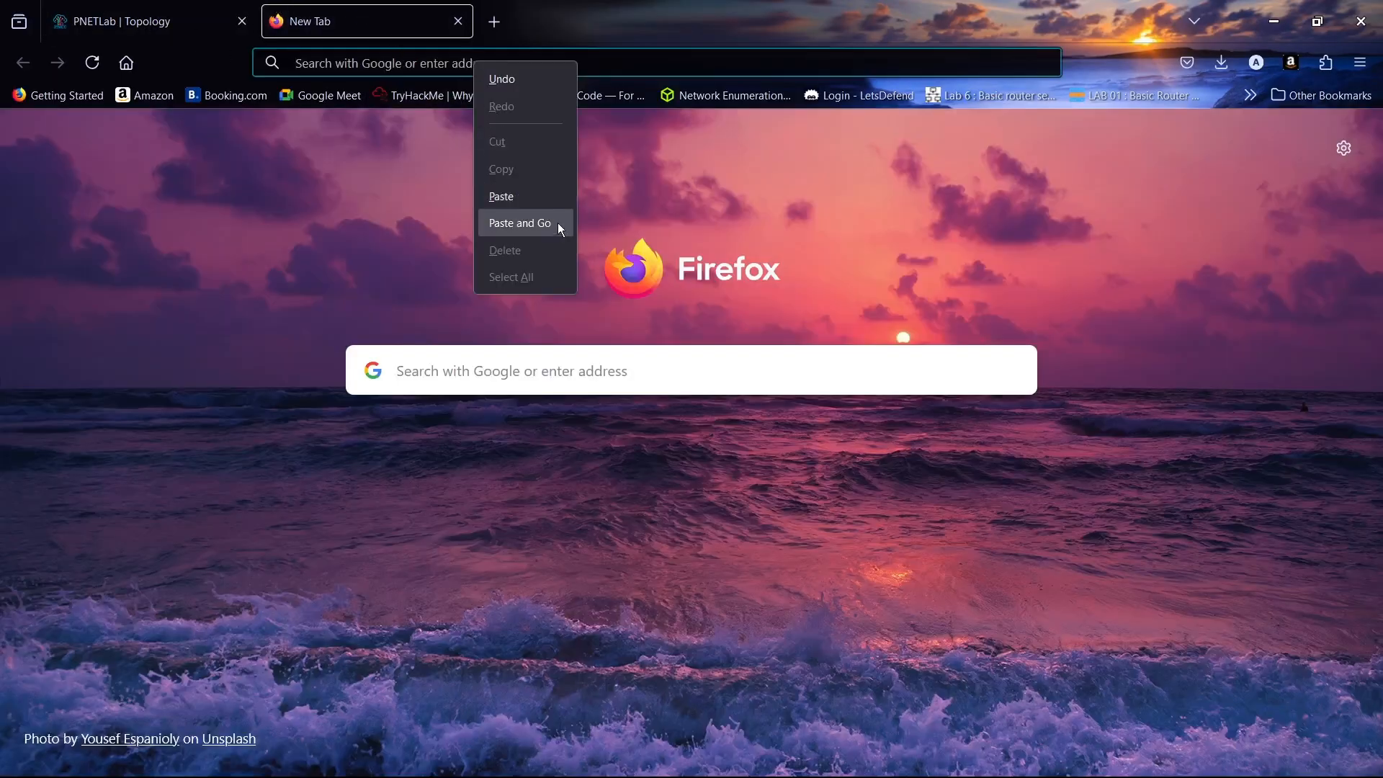
left_click(557, 224)
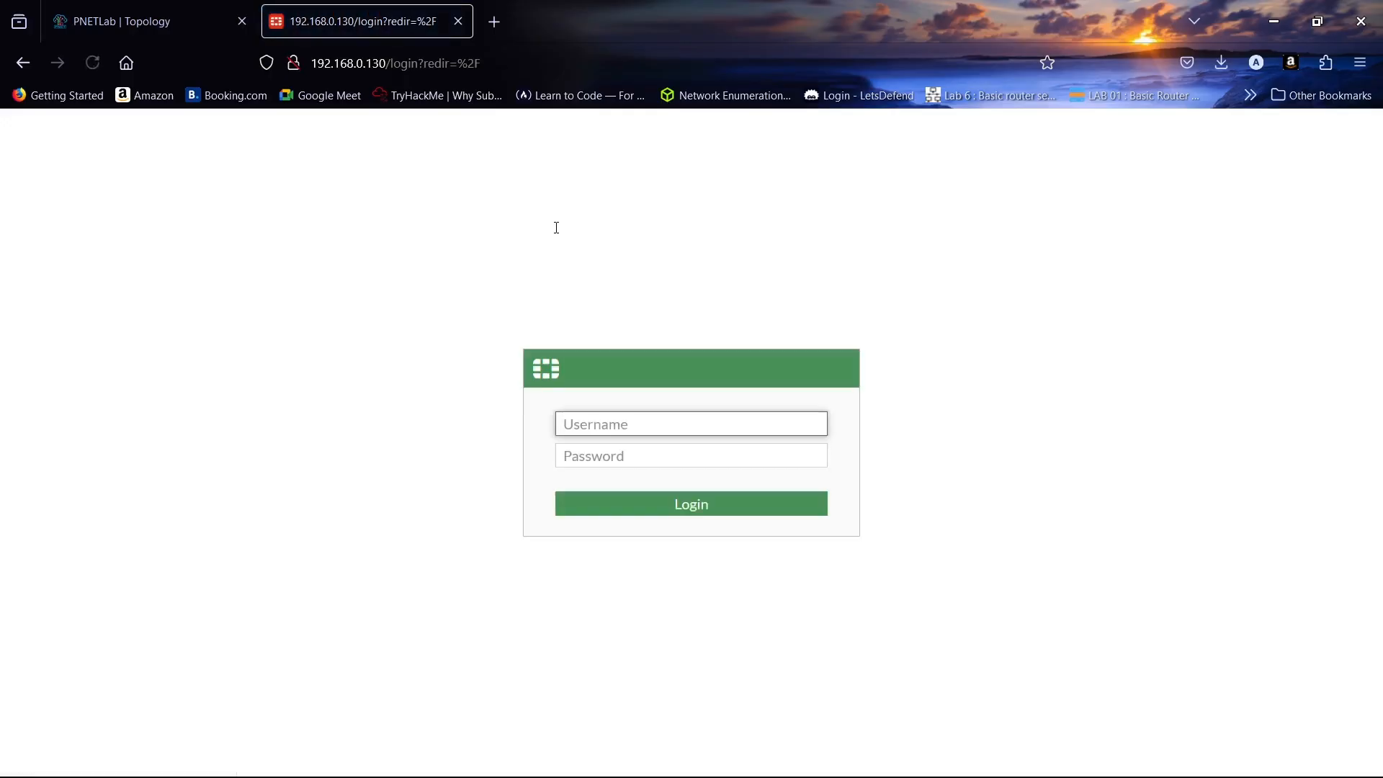
- Log in to the FortiGate web interface as admin with the account password
type("admin")
key("Tab")
type("ad")
key("Return")
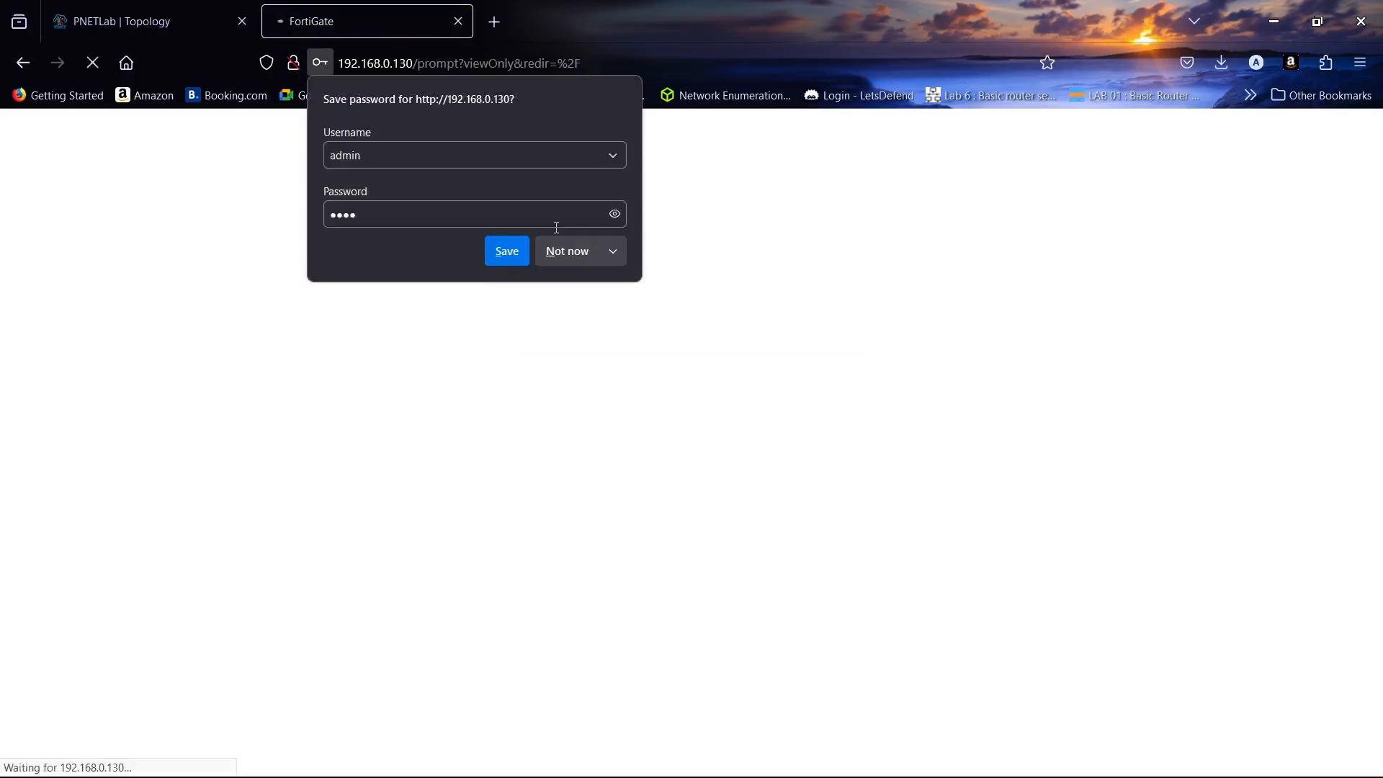
- Skip password saving and initial setup, and permanently dismiss the FortiOS 7.0.0 overview
left_click(560, 254)
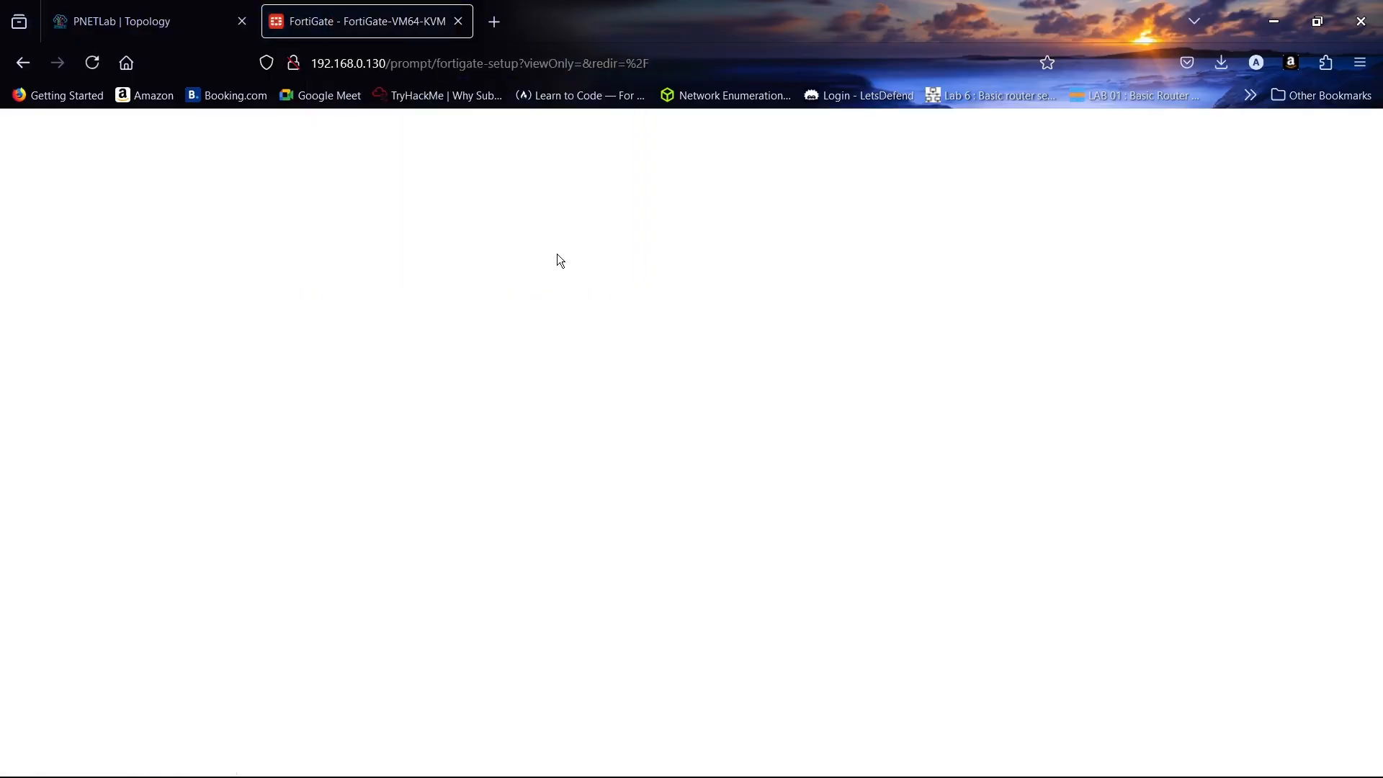
left_click(746, 534)
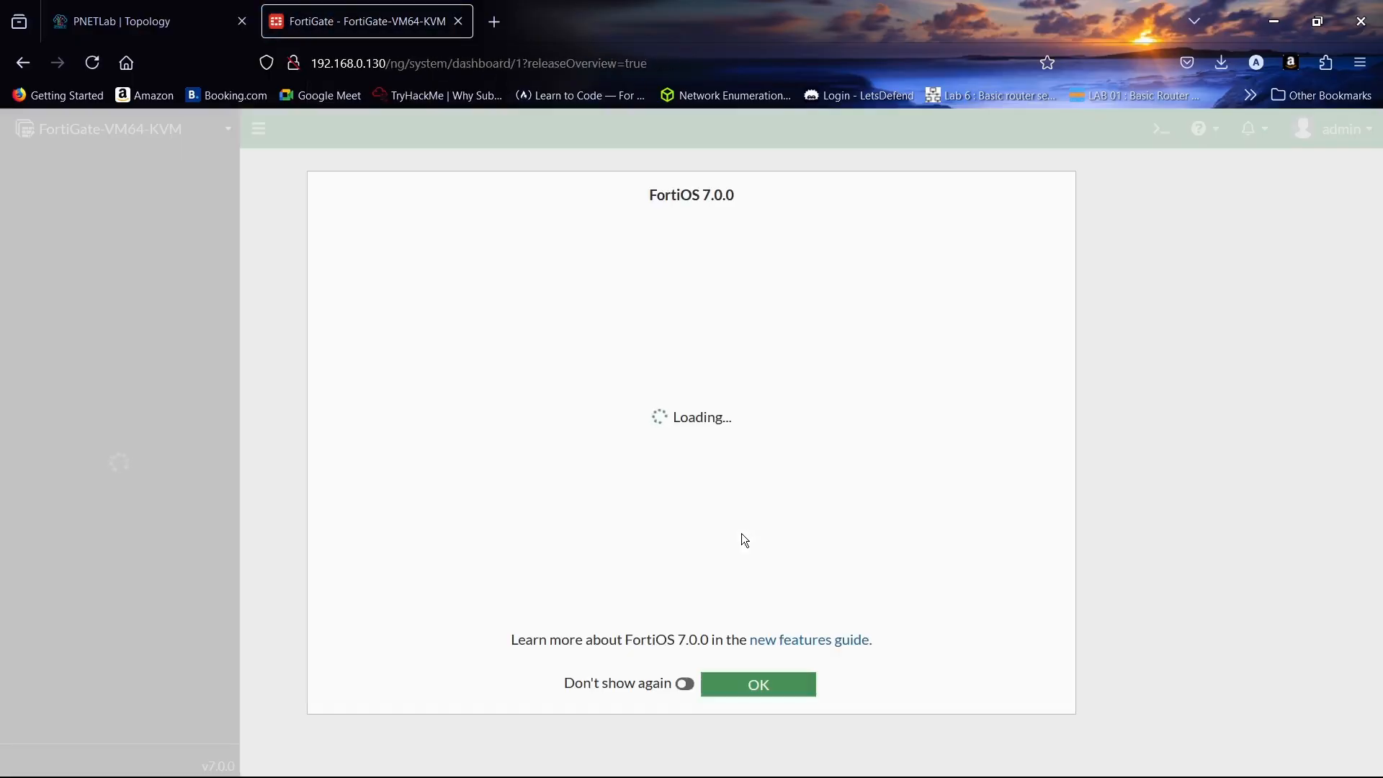
left_click(684, 683)
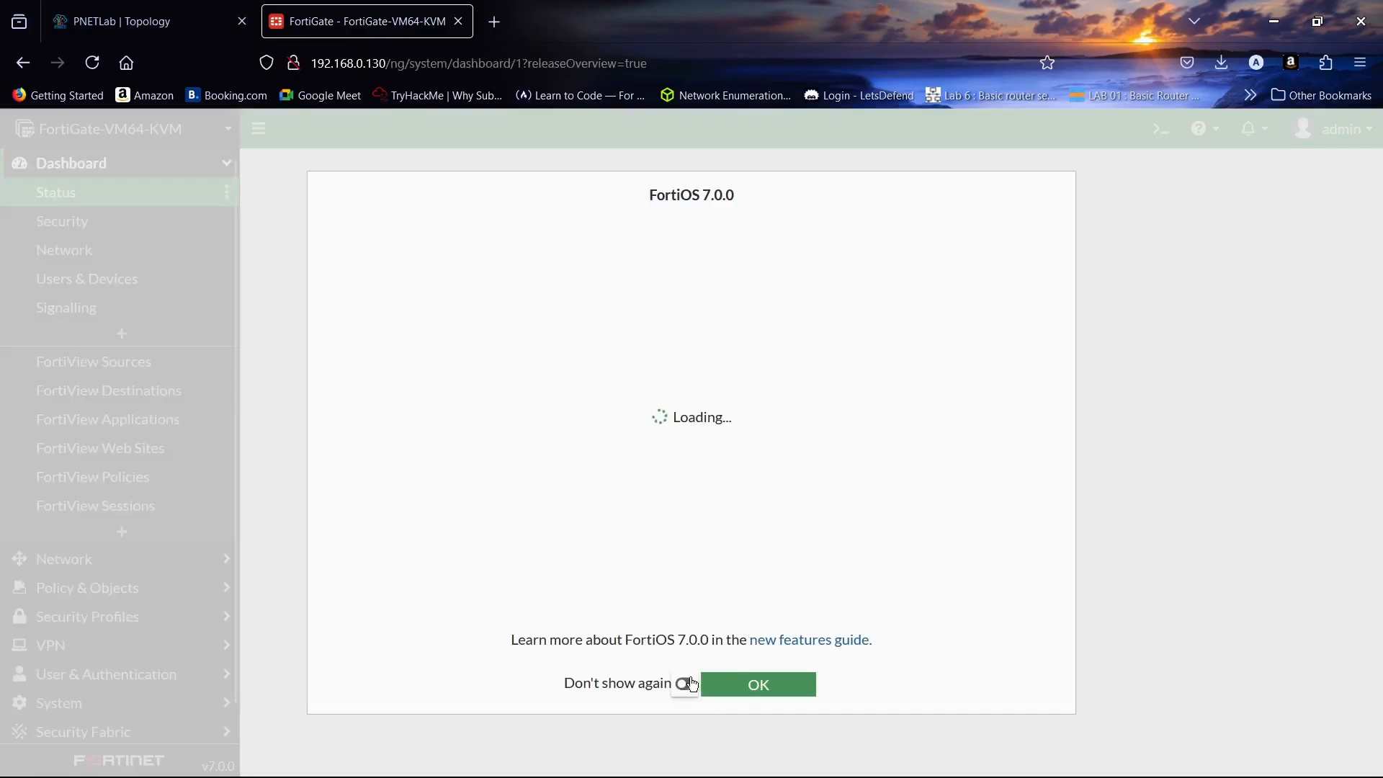
left_click(763, 685)
- Minimize the FGT-1 terminal to view the topology, then show FortiGate's Network > Interfaces list
left_click(150, 8)
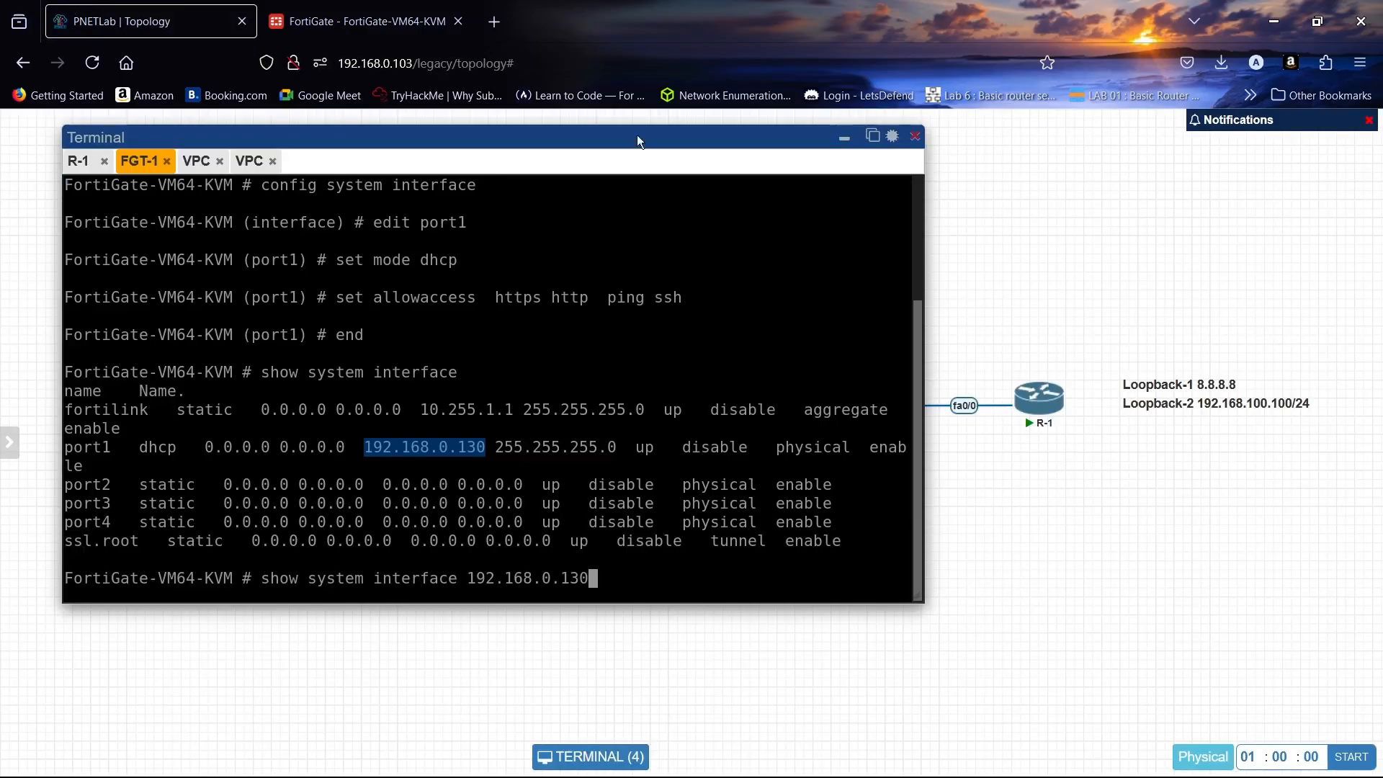
left_click(854, 139)
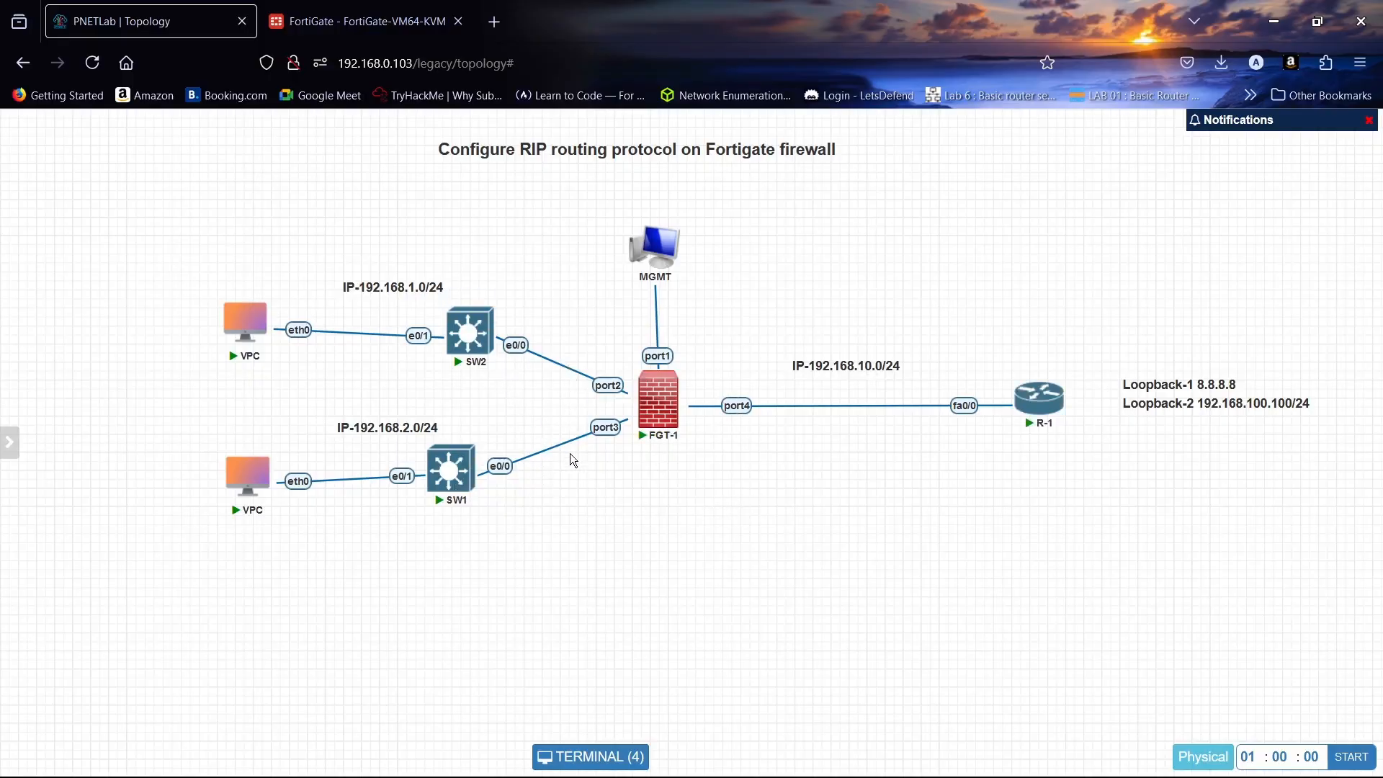
mouse_move(643, 422)
left_click(360, 21)
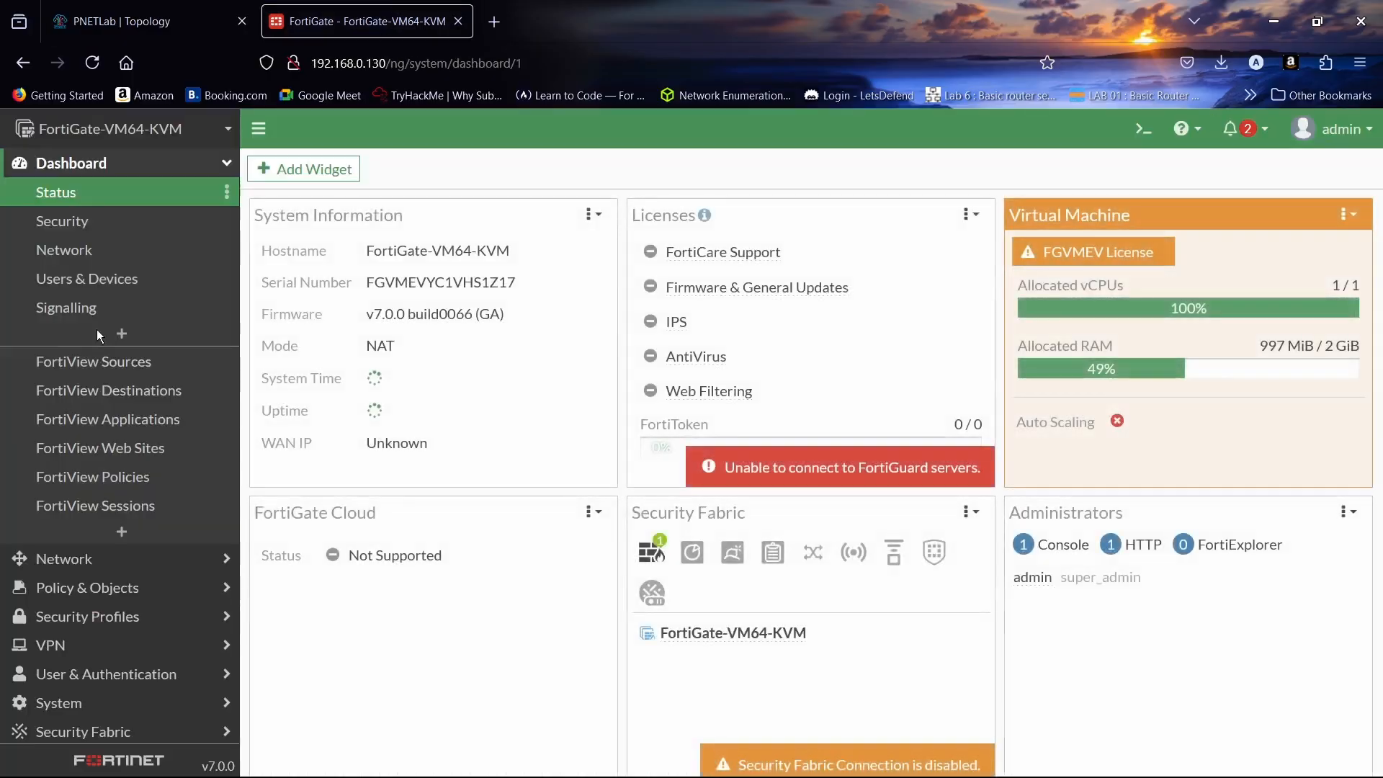
left_click(79, 163)
left_click(93, 192)
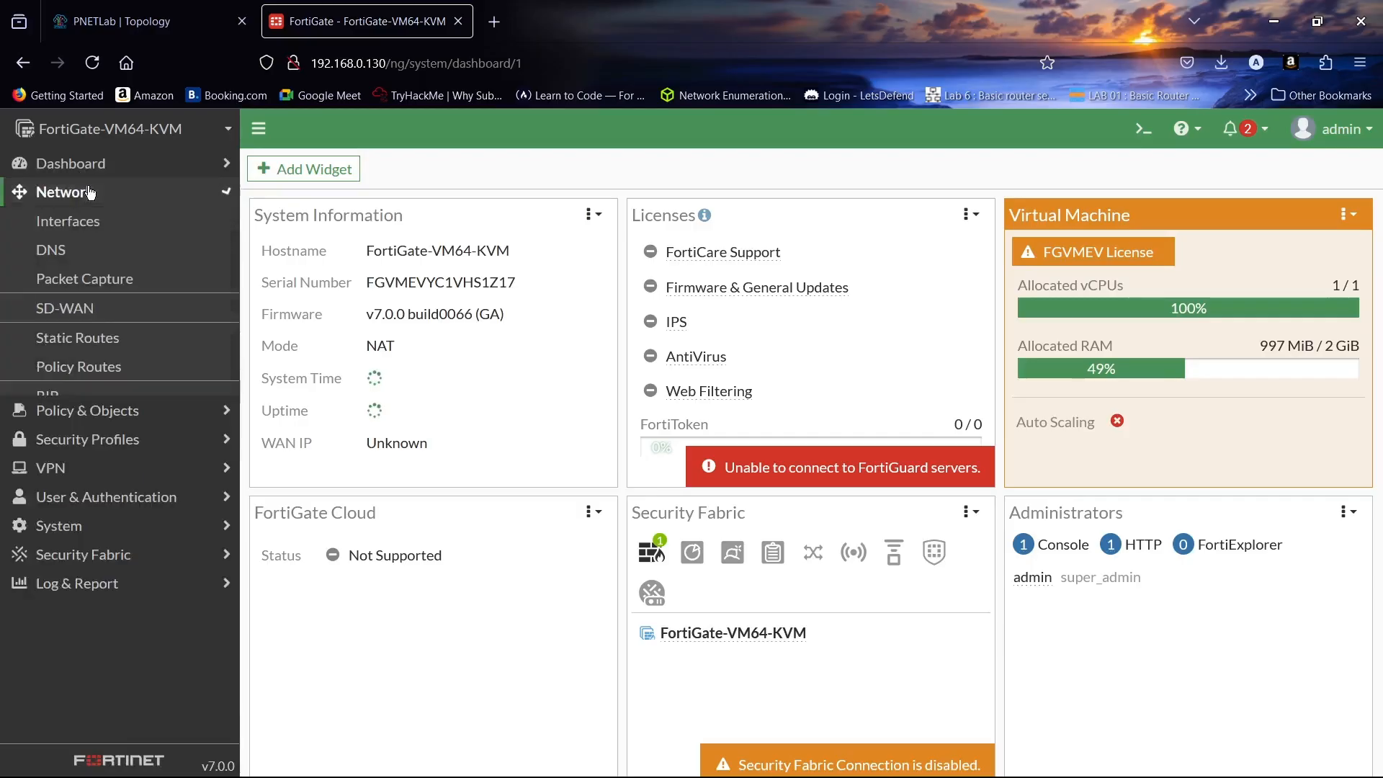
left_click(106, 231)
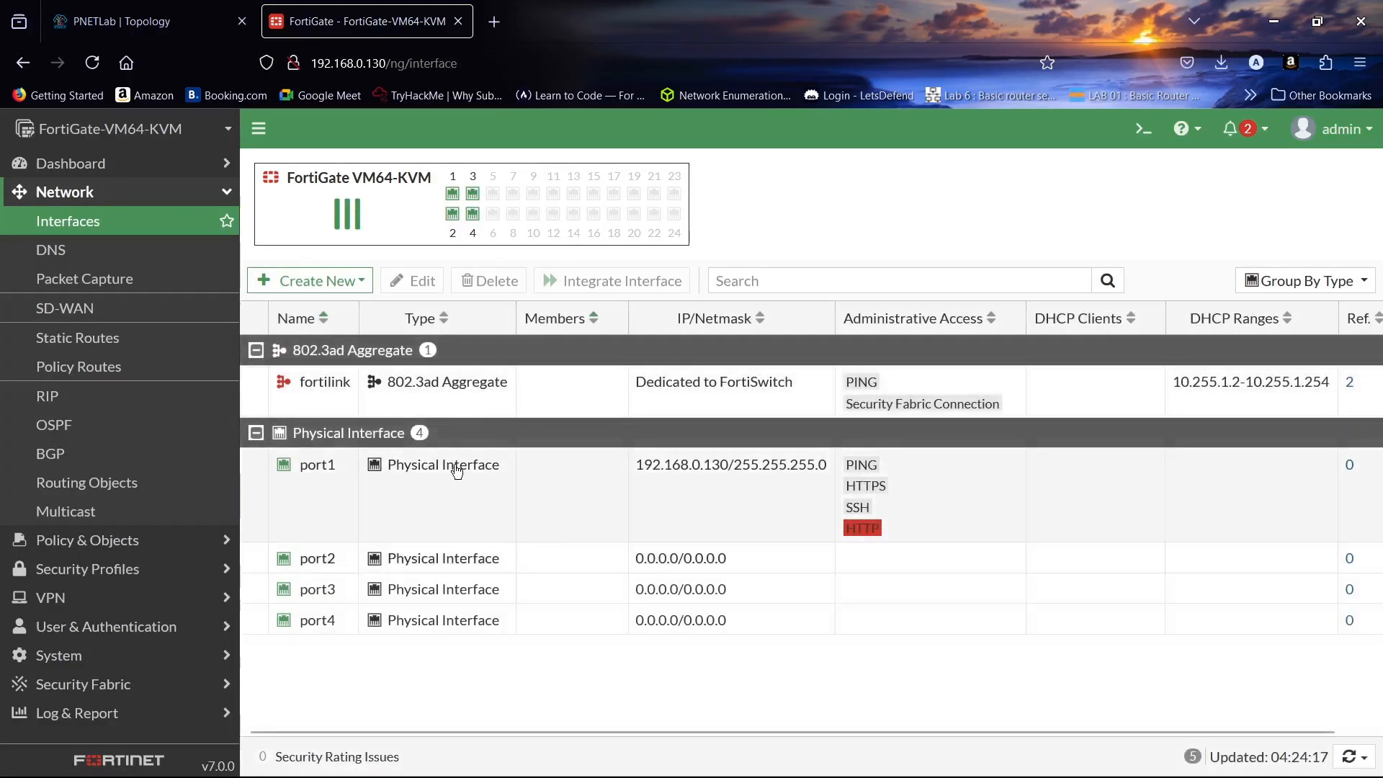
- Alias port1 as MGMT with manual addressing at 192.168.0.130/255.255.255.0, confirming the change
double_click(455, 466)
left_click(491, 235)
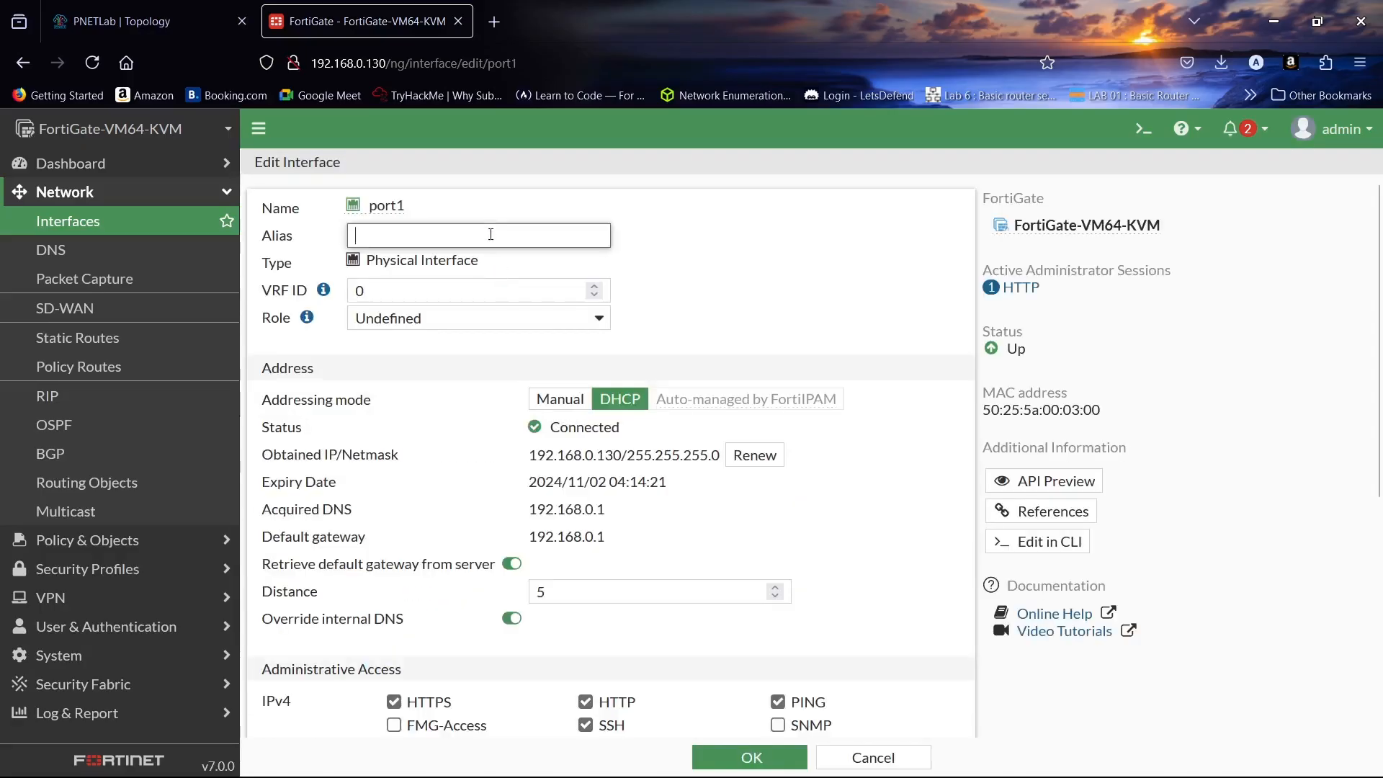
key("Caps_Lock")
type("MGMT")
left_click(560, 399)
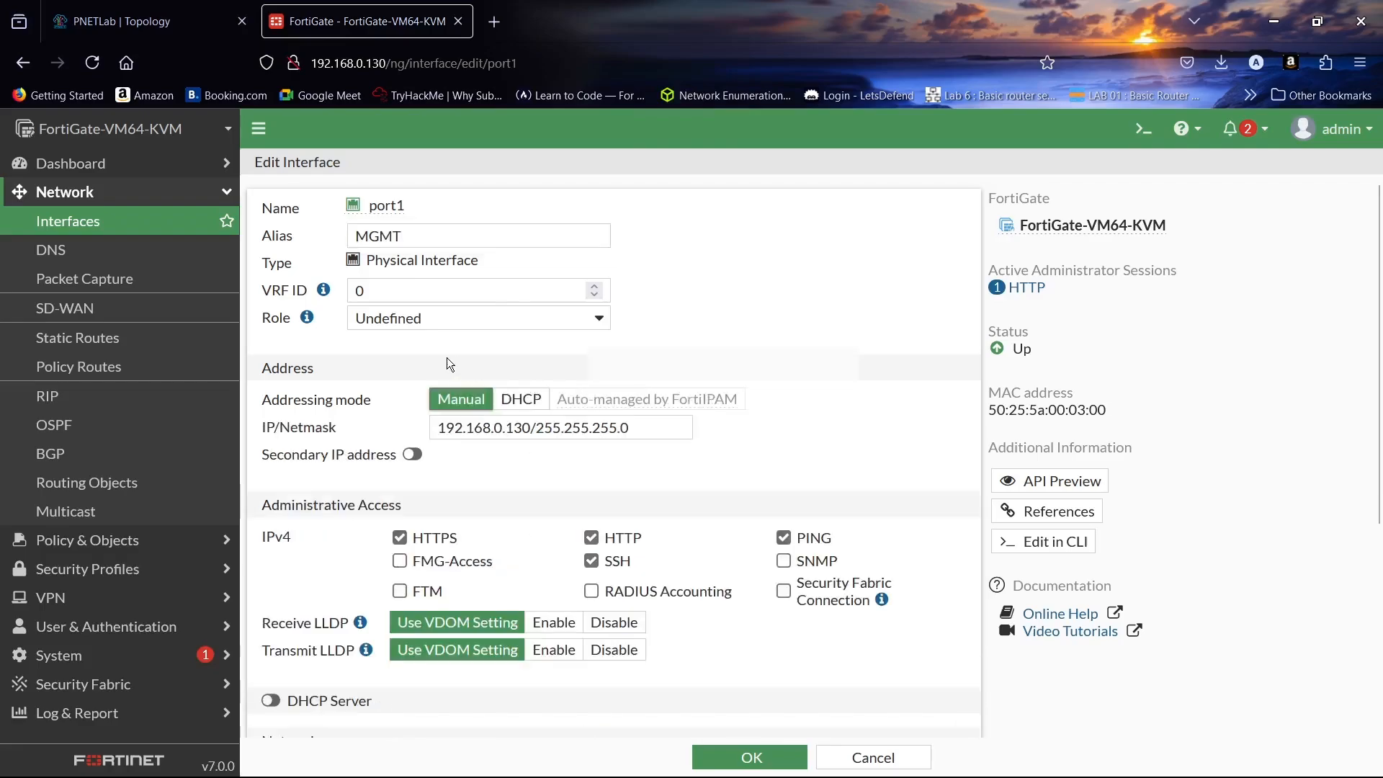
scroll(609, 357, "down", 5)
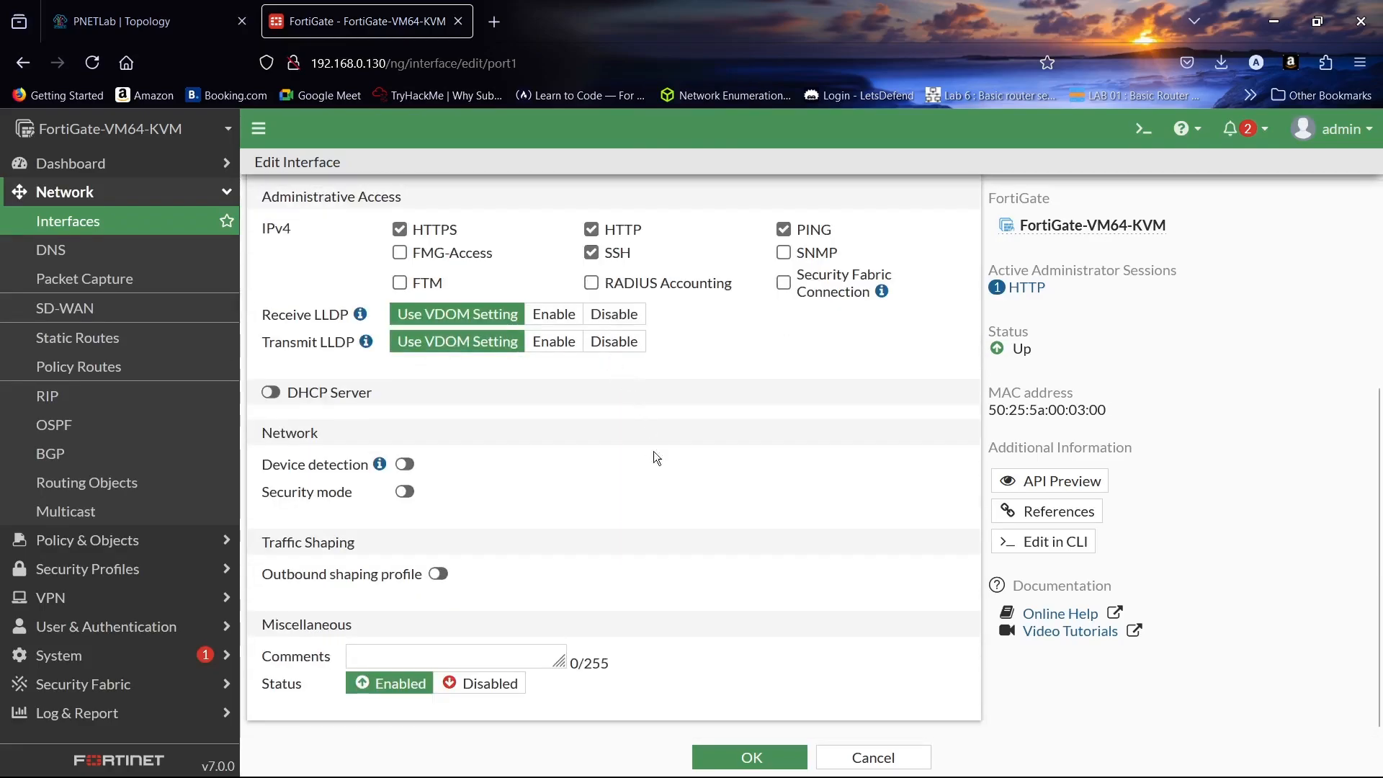
left_click(750, 757)
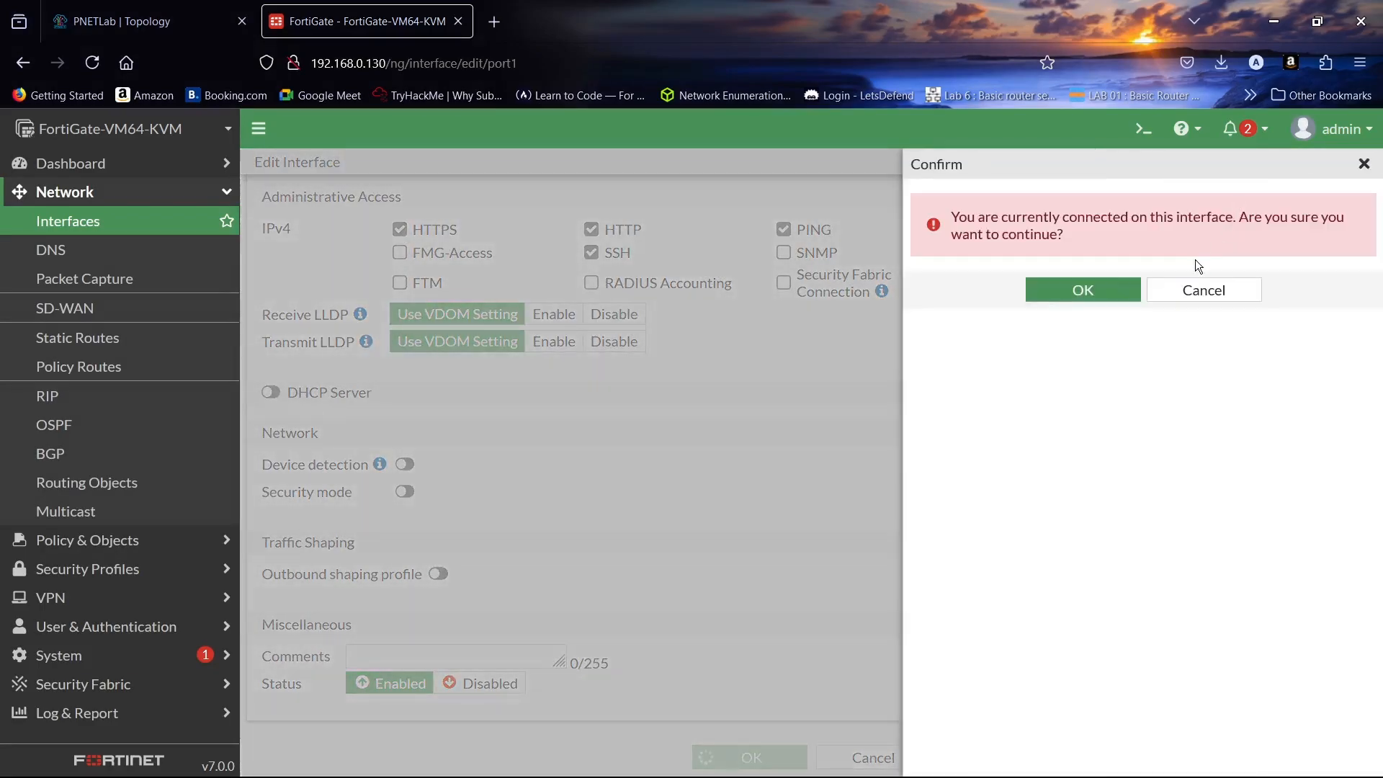
left_click(1082, 296)
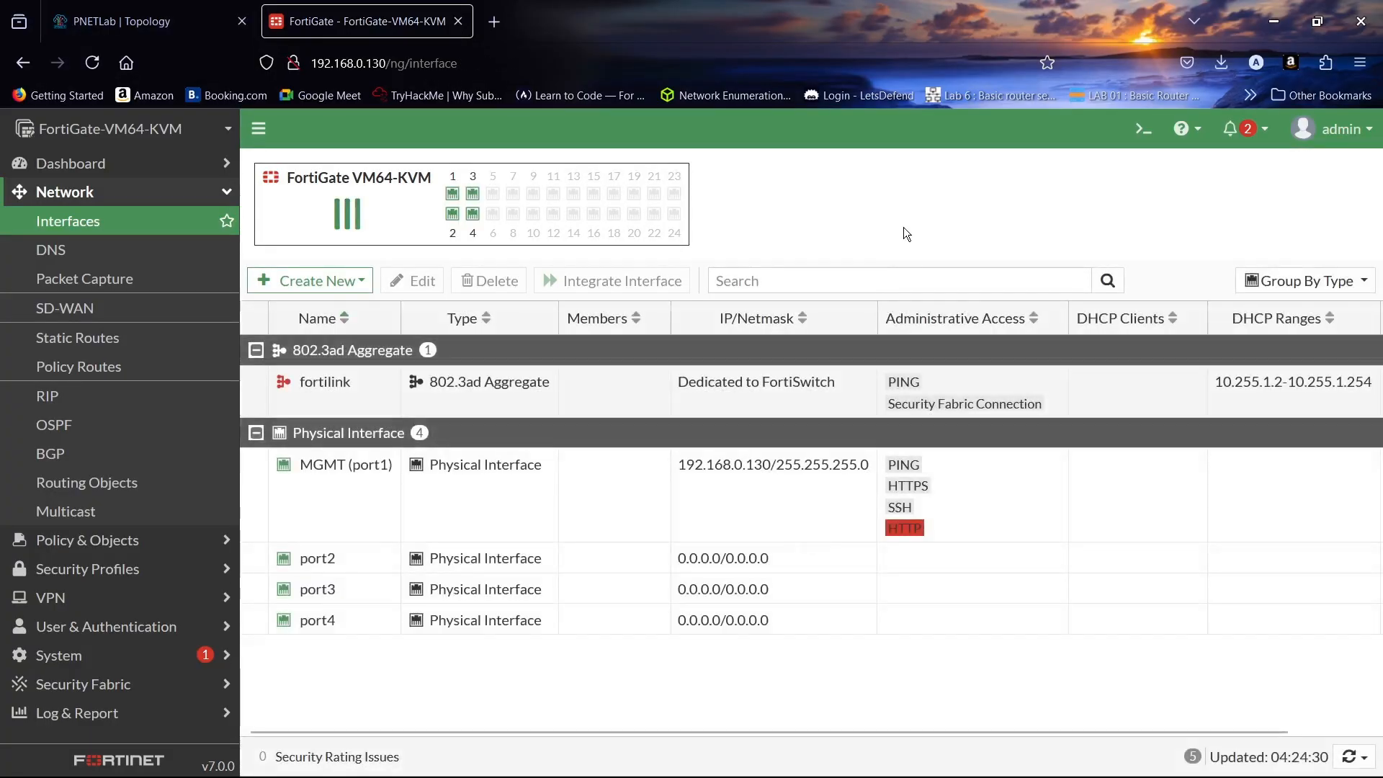
- Alias port2 as LAN-1 and set its IP/Netmask to 192.168.1.10/24
double_click(461, 561)
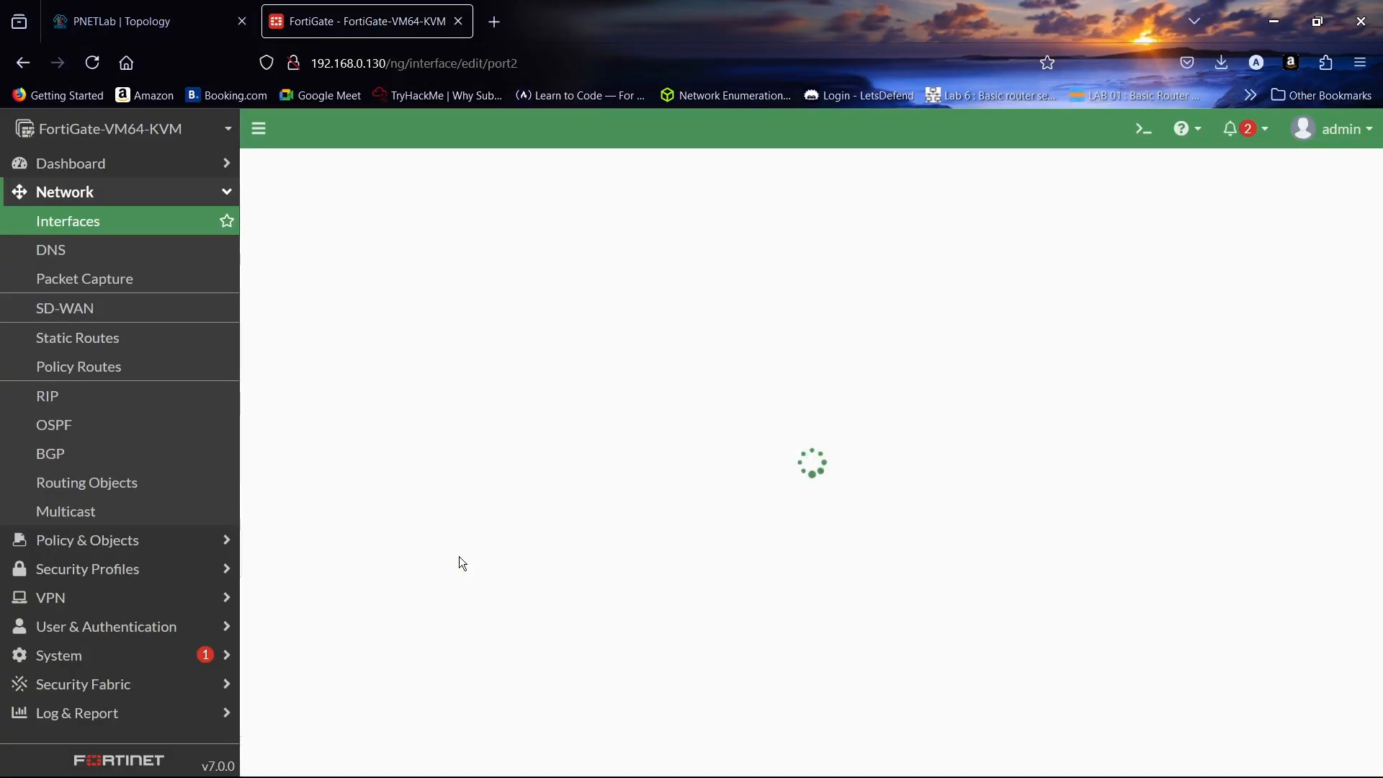
left_click(438, 245)
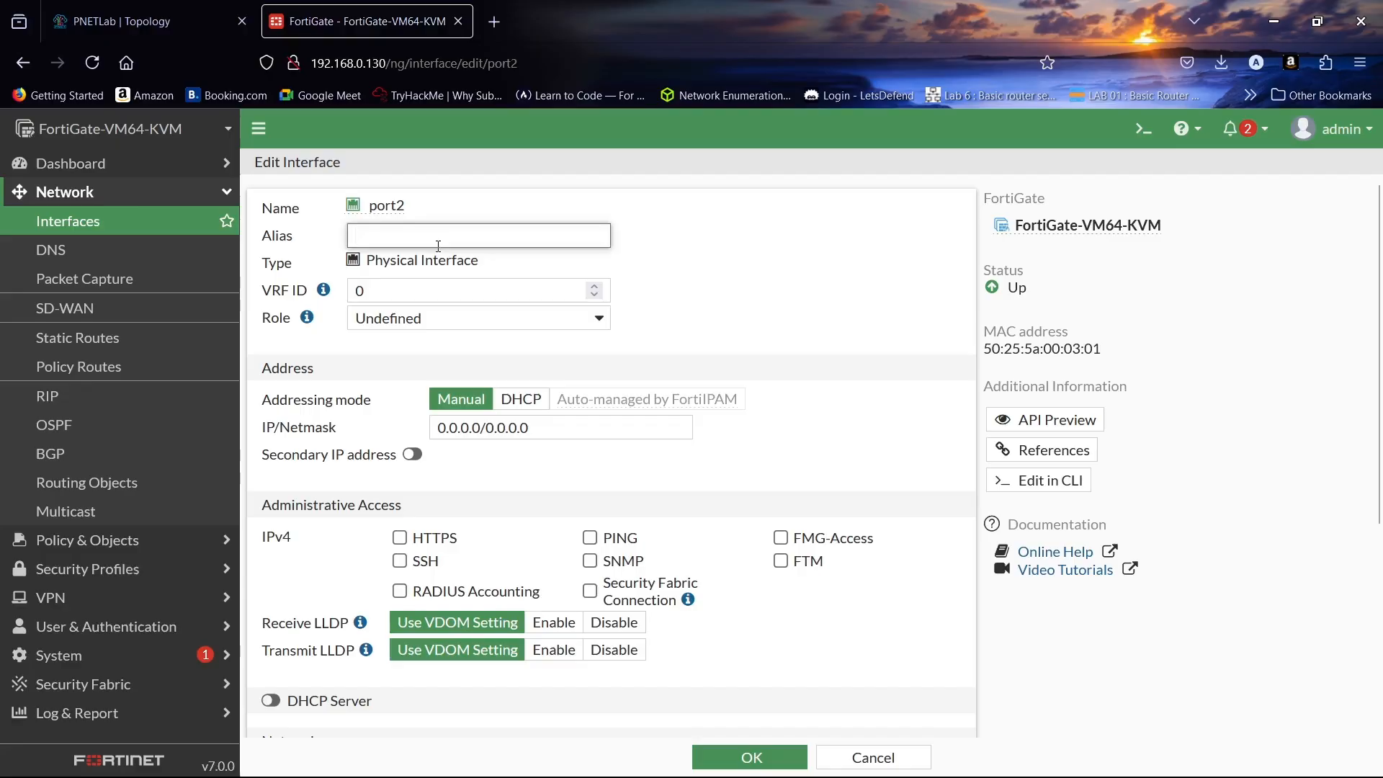
type("LAN-1")
scroll(565, 326, "down", 3)
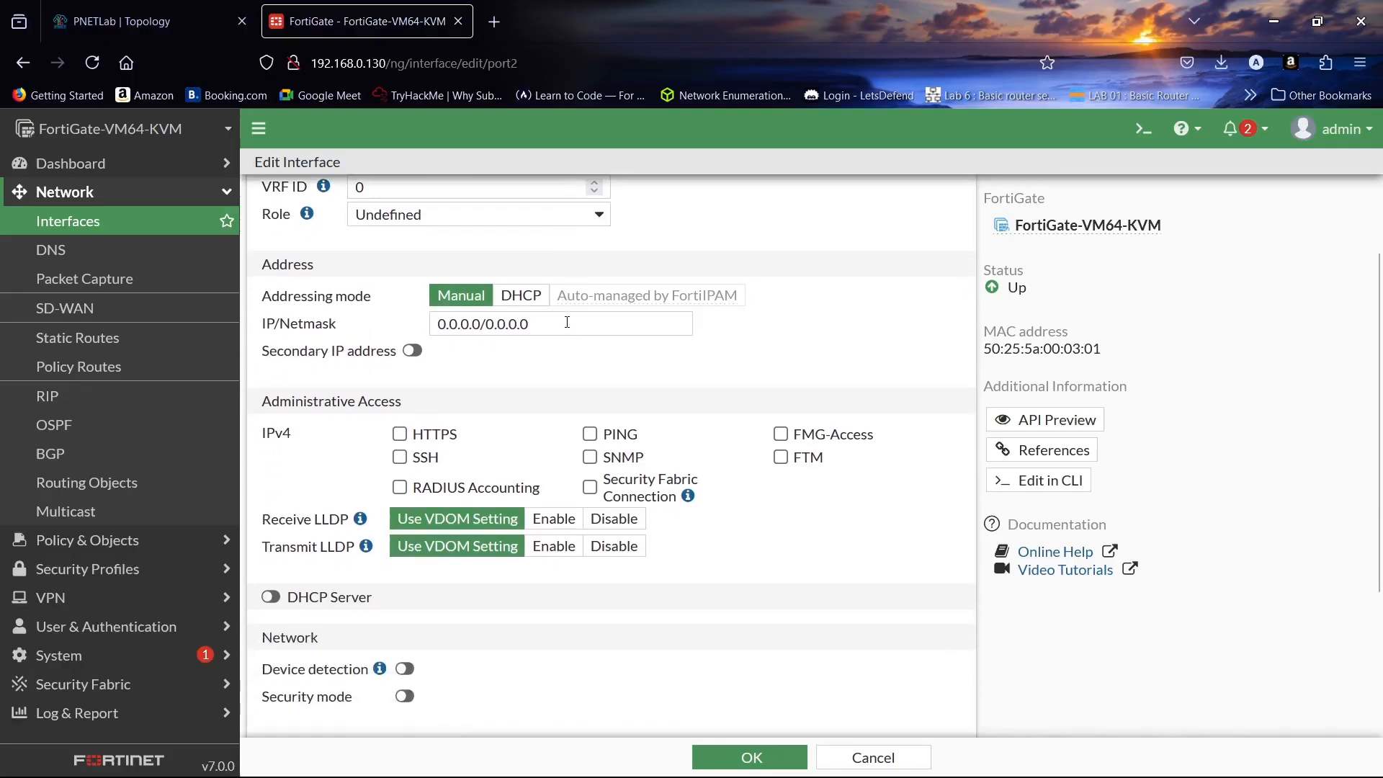
double_click(567, 322)
key("ctrl+a")
type("19")
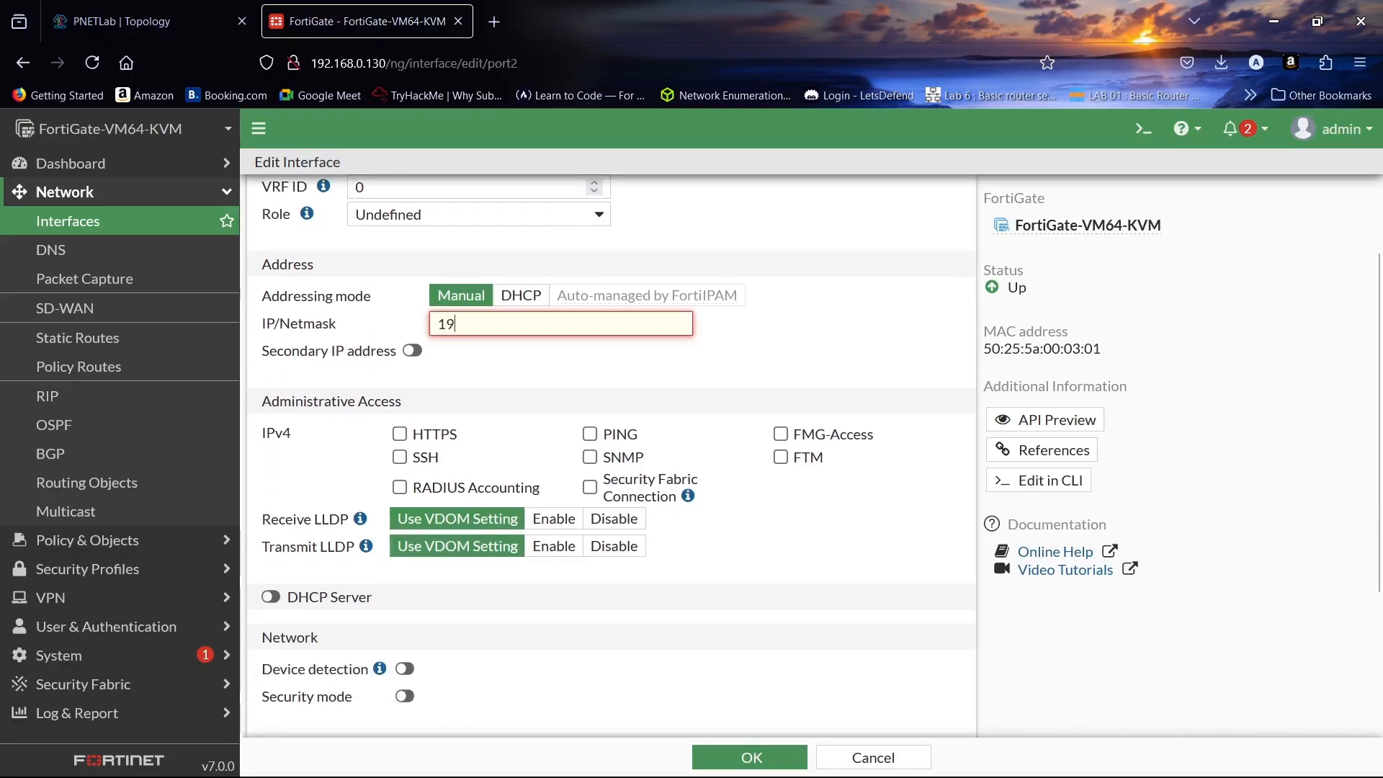
type("2.168.")
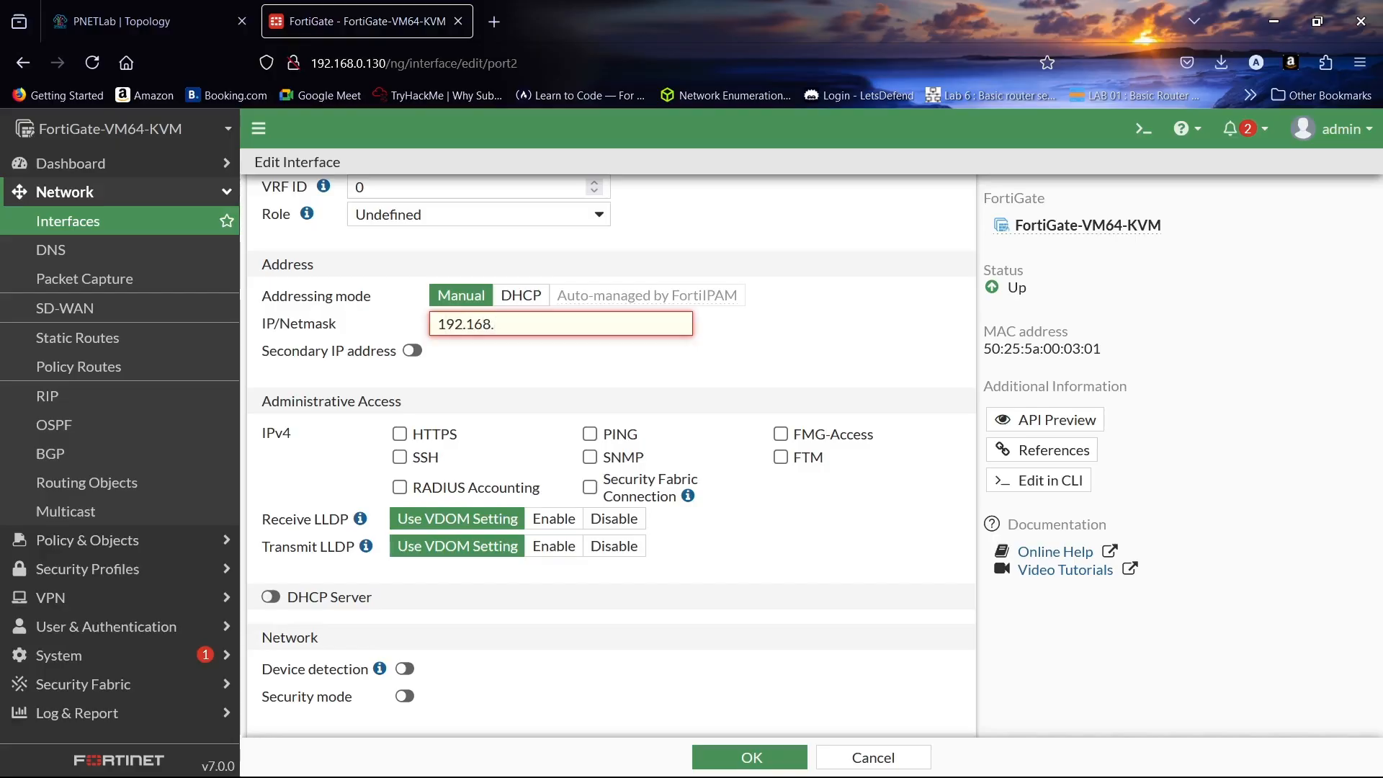
type("1.10/24")
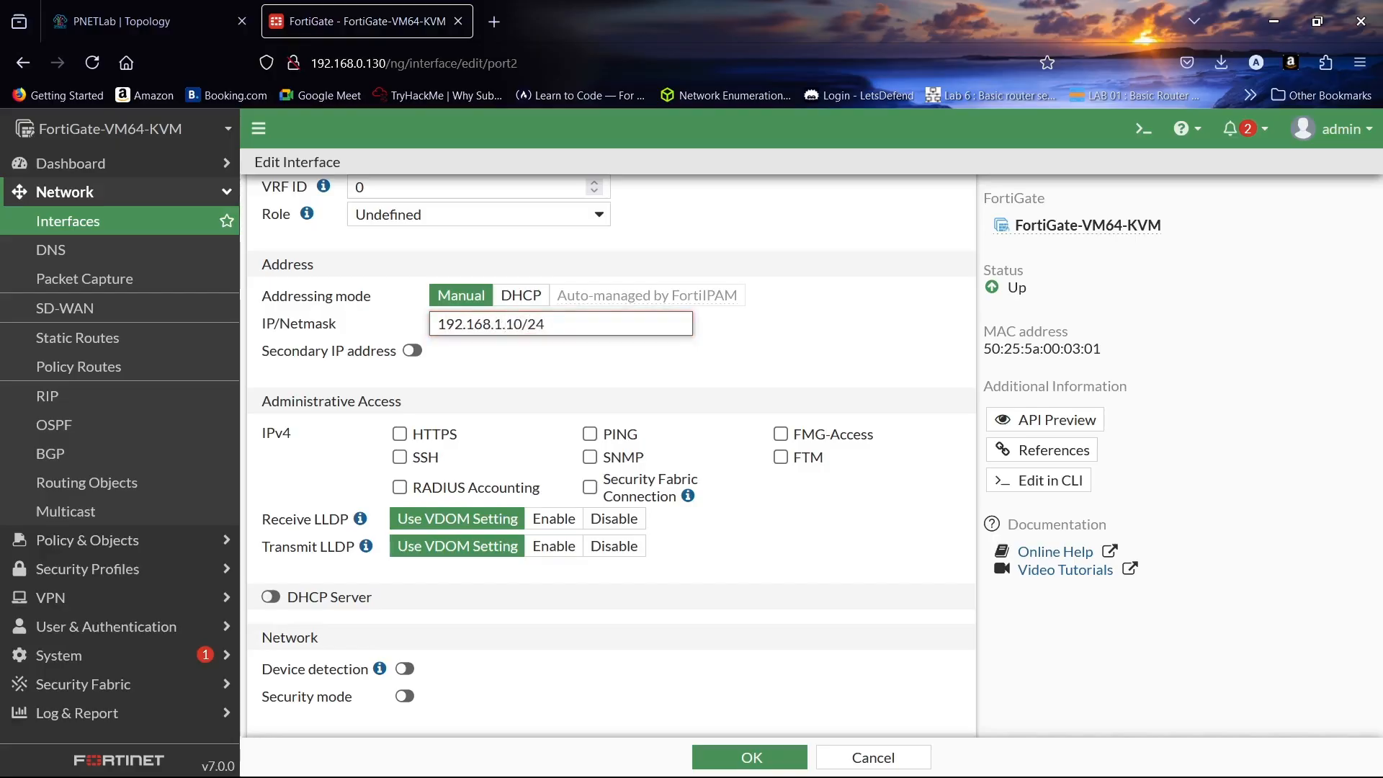
left_click(171, 5)
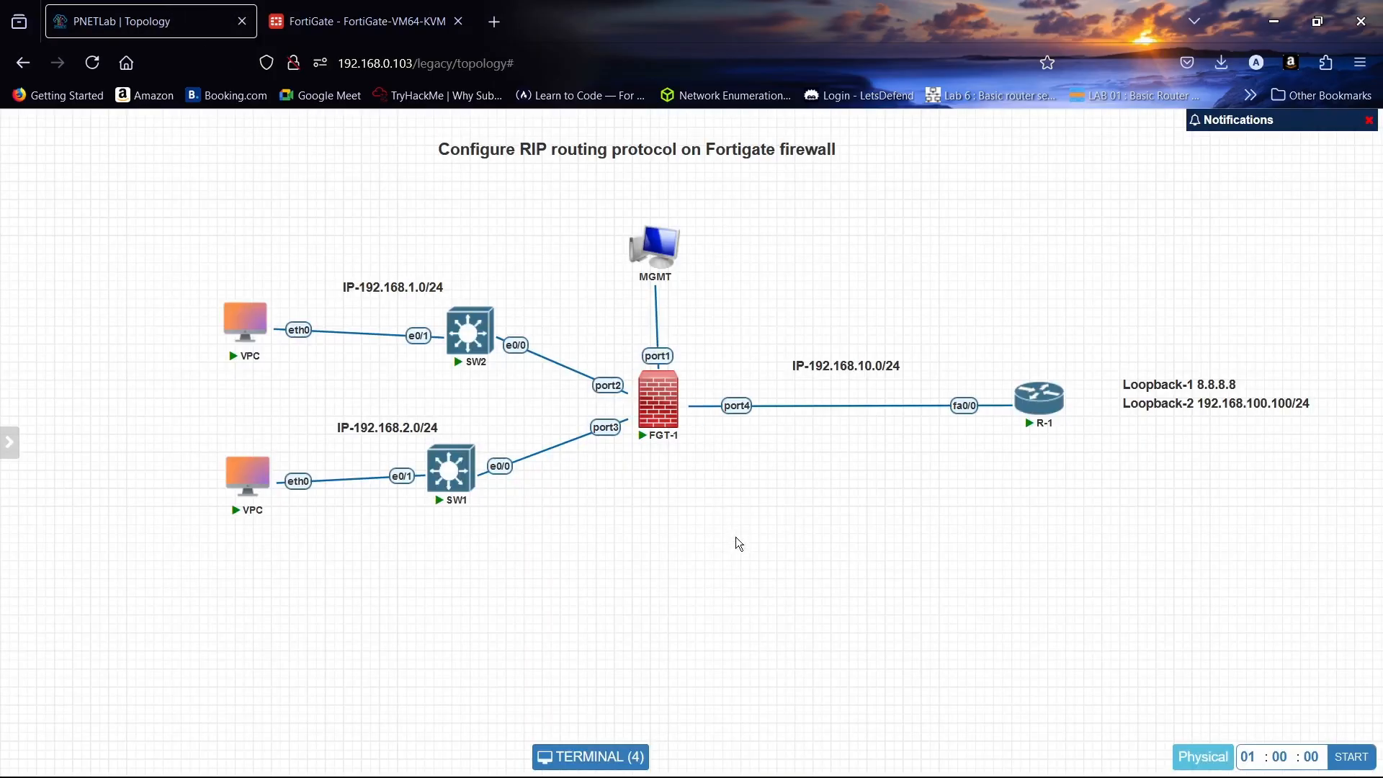
key("ctrl+Tab")
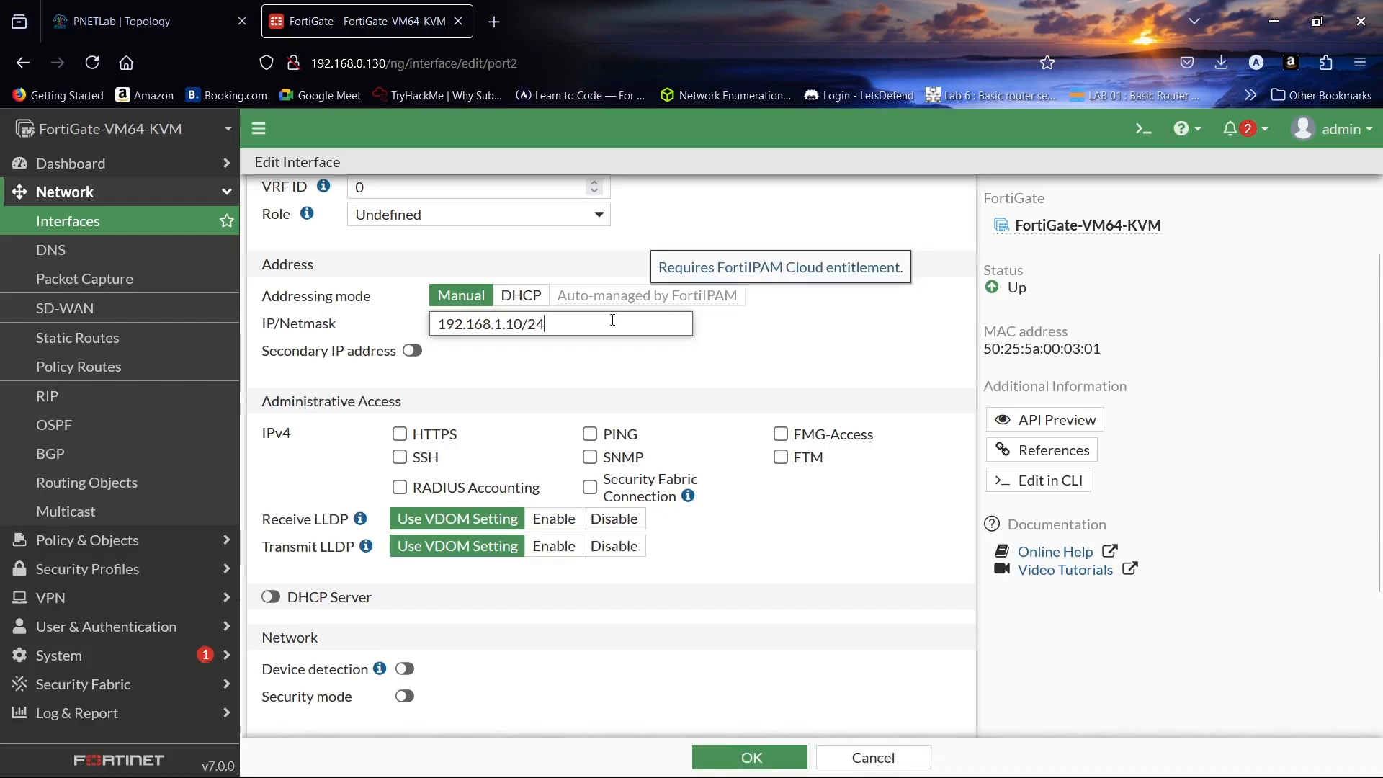
- Allow PING administrative access on port2 and save its settings
left_click(590, 436)
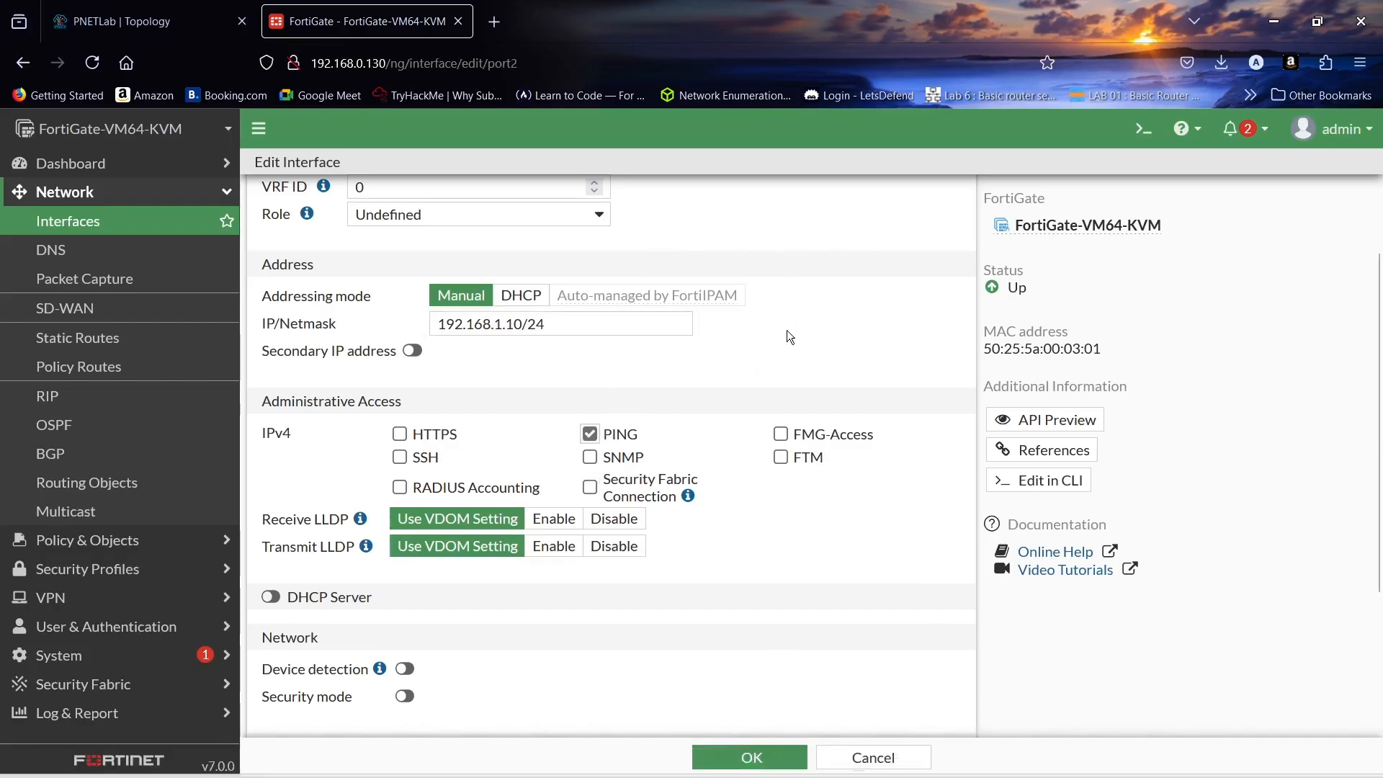
scroll(787, 330, "up", 3)
scroll(787, 333, "down", 5)
left_click(749, 758)
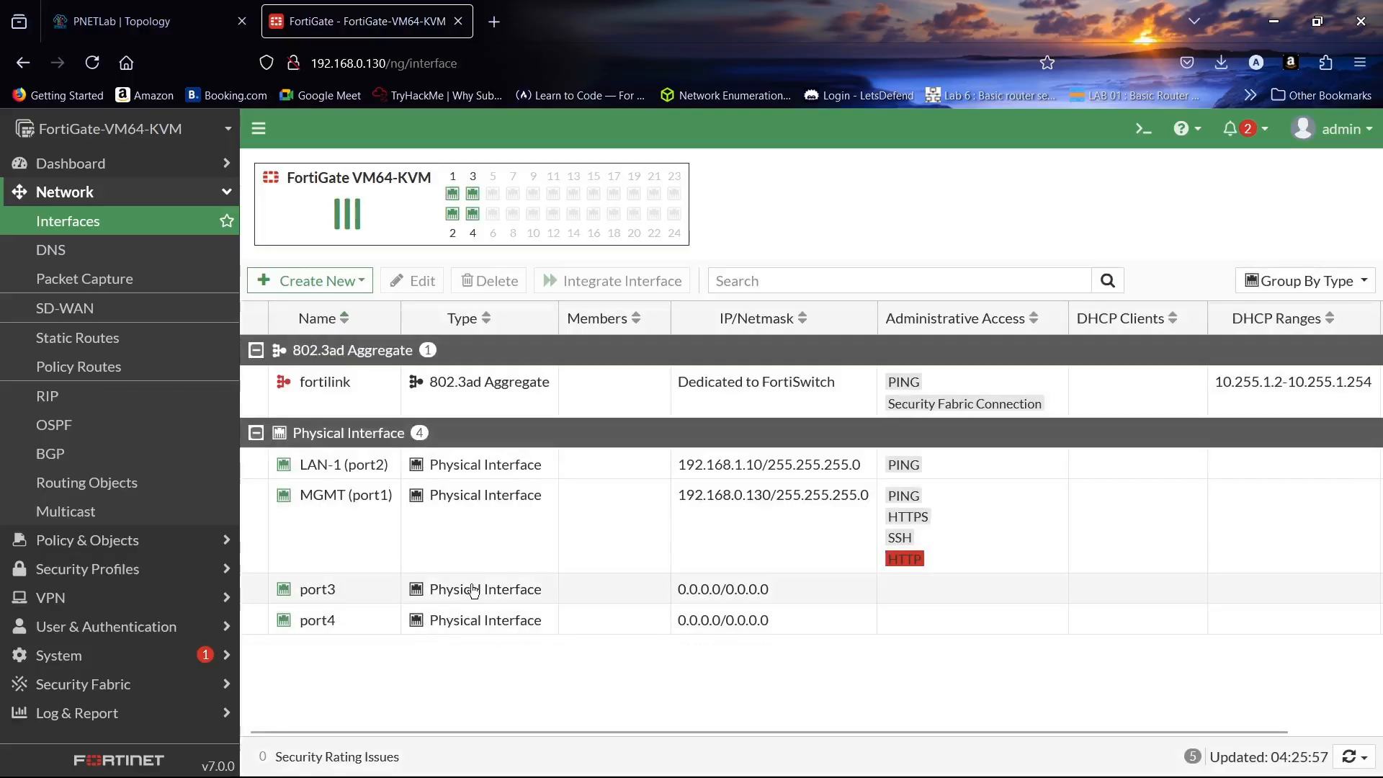
- Alias port3 as LAN-2 with IP/Netmask 192.168.2.10/24 and PING access, and save
double_click(461, 590)
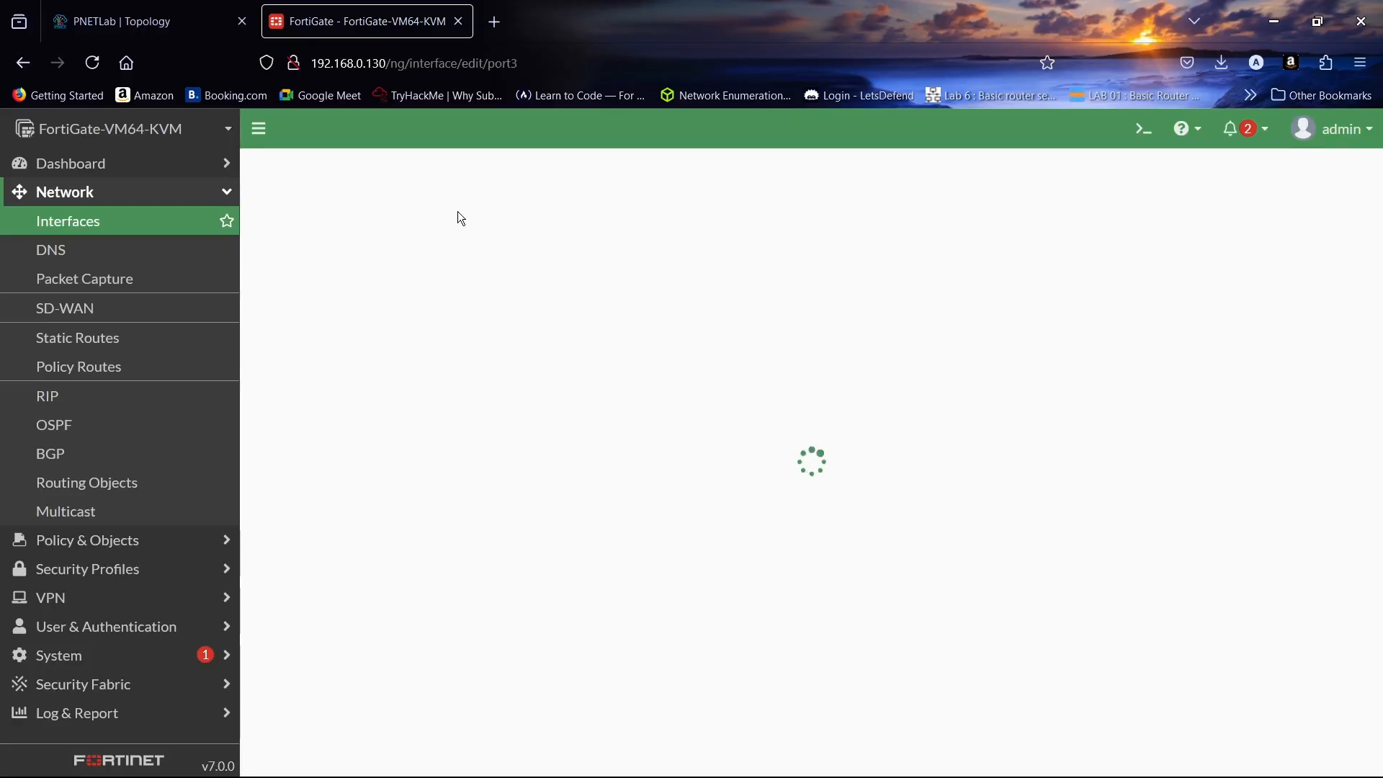
left_click(460, 237)
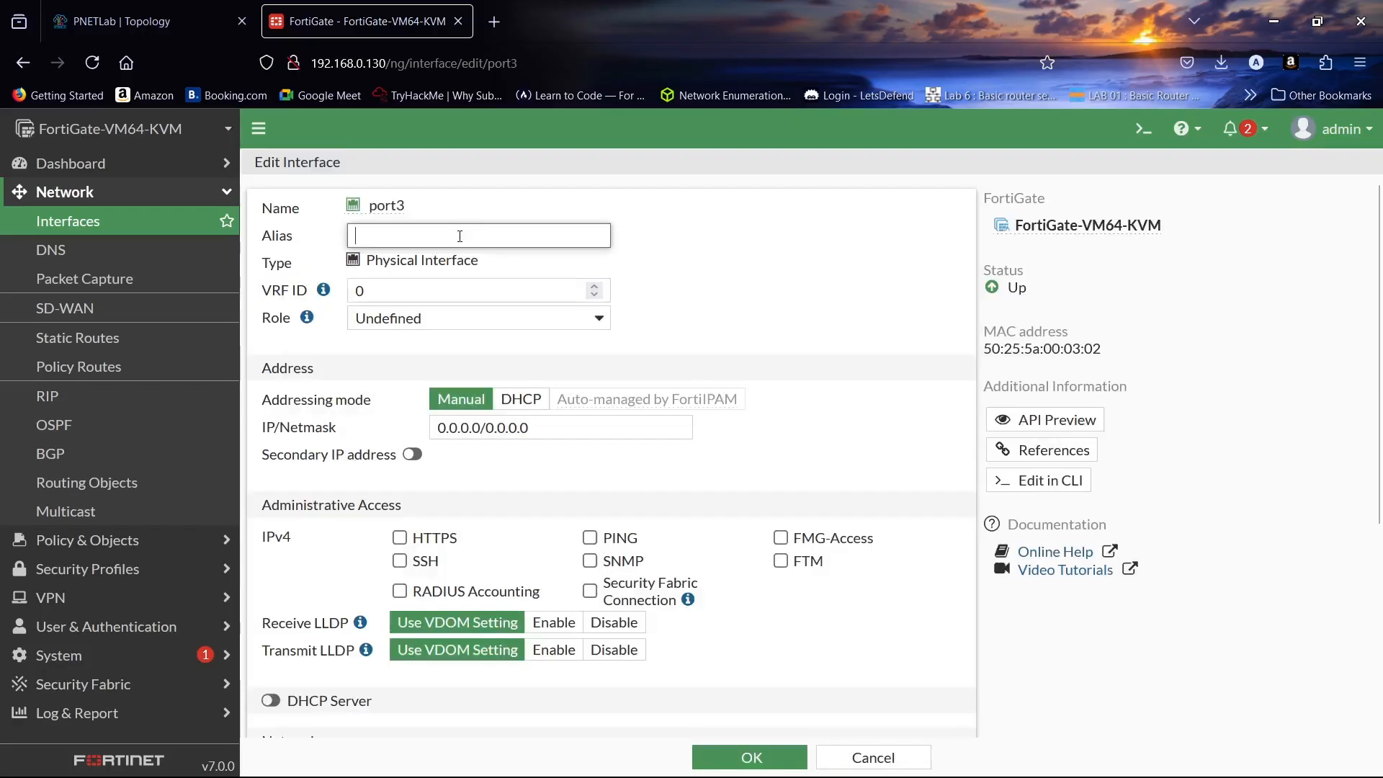
type("LAN-2")
double_click(555, 427)
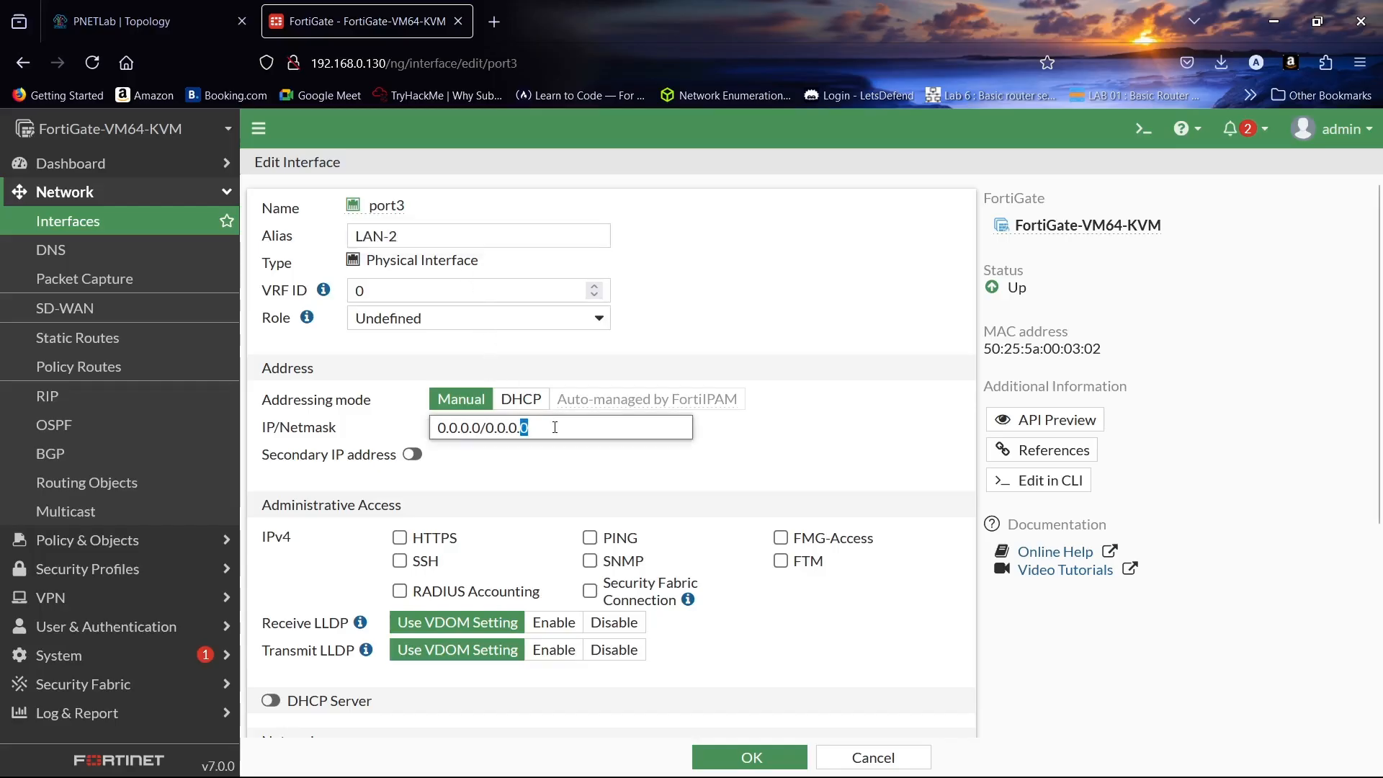
key("ctrl+a")
type("192.168.2")
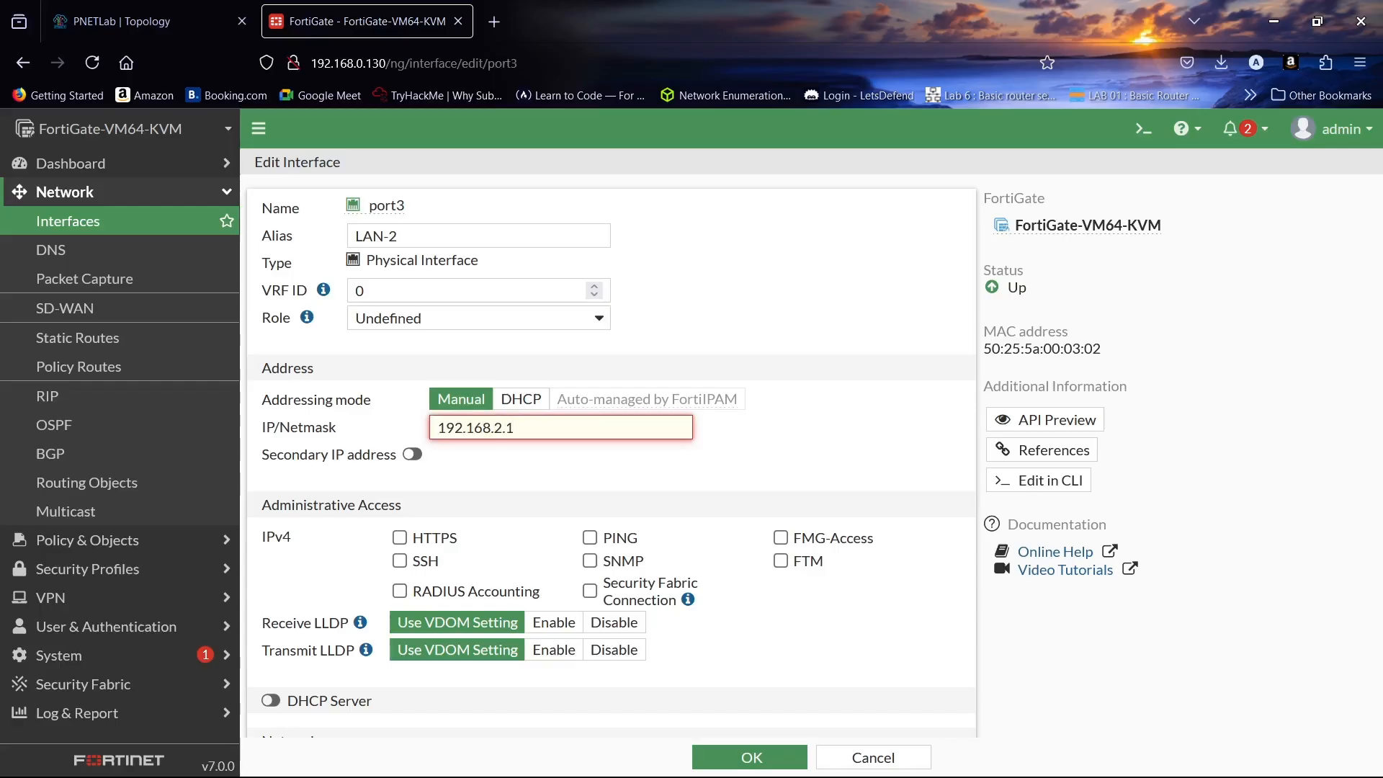
type(".10/24")
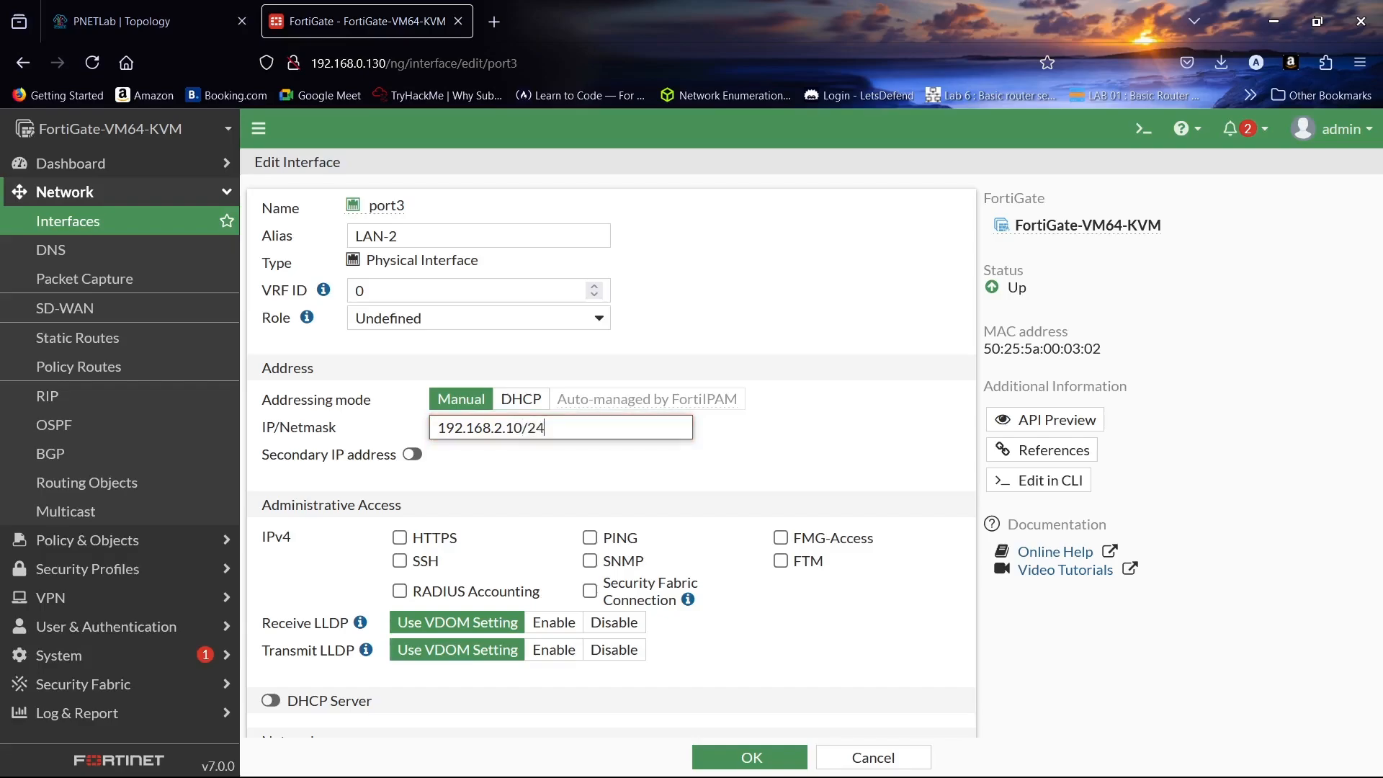
scroll(613, 418, "down", 3)
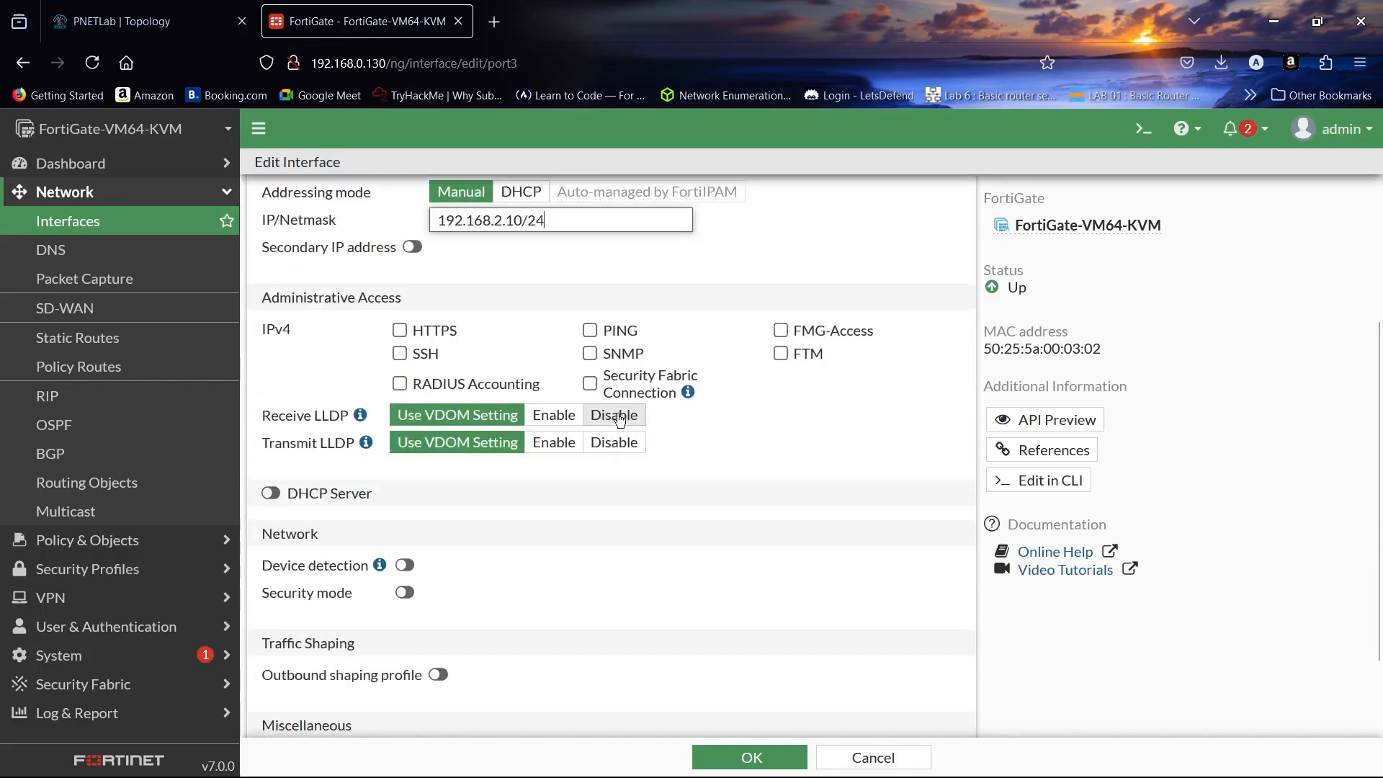
left_click(591, 332)
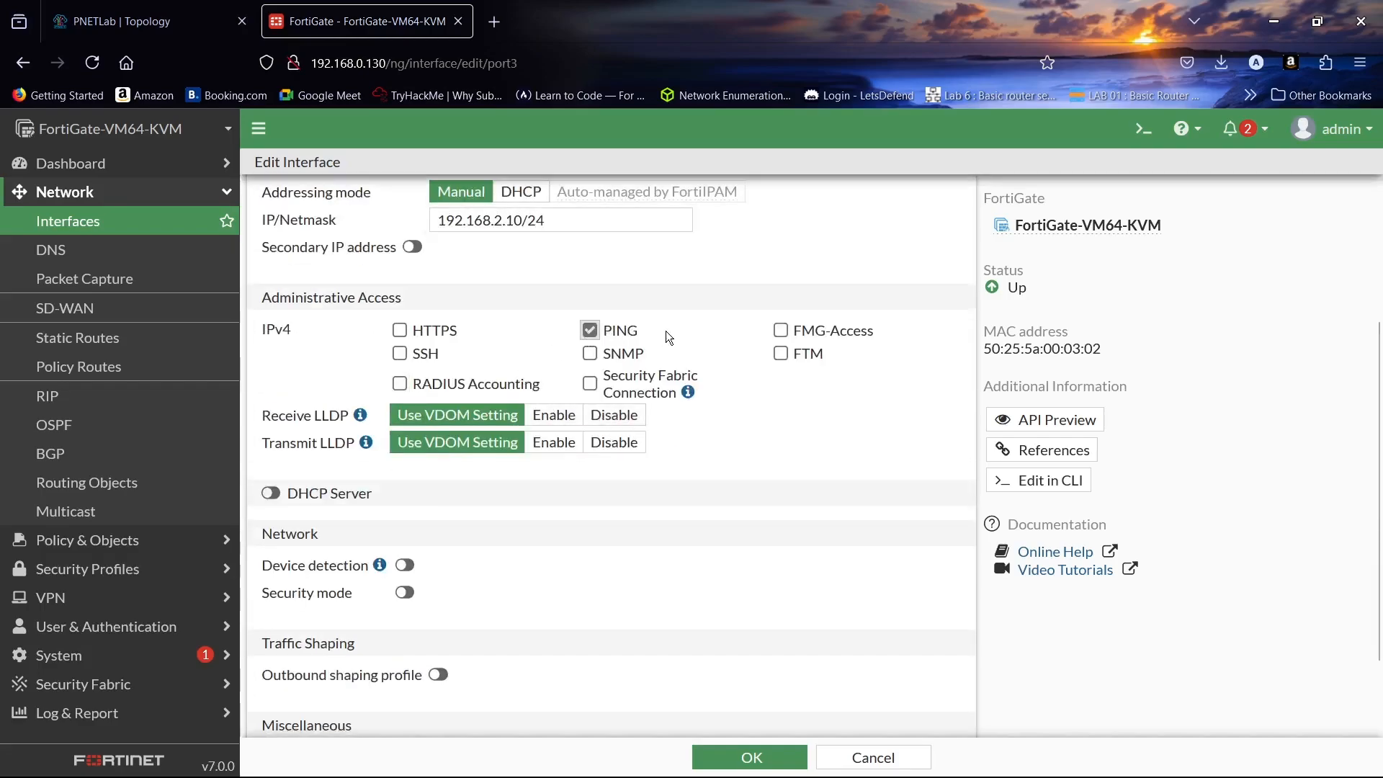
scroll(667, 332, "down", 2)
left_click(749, 759)
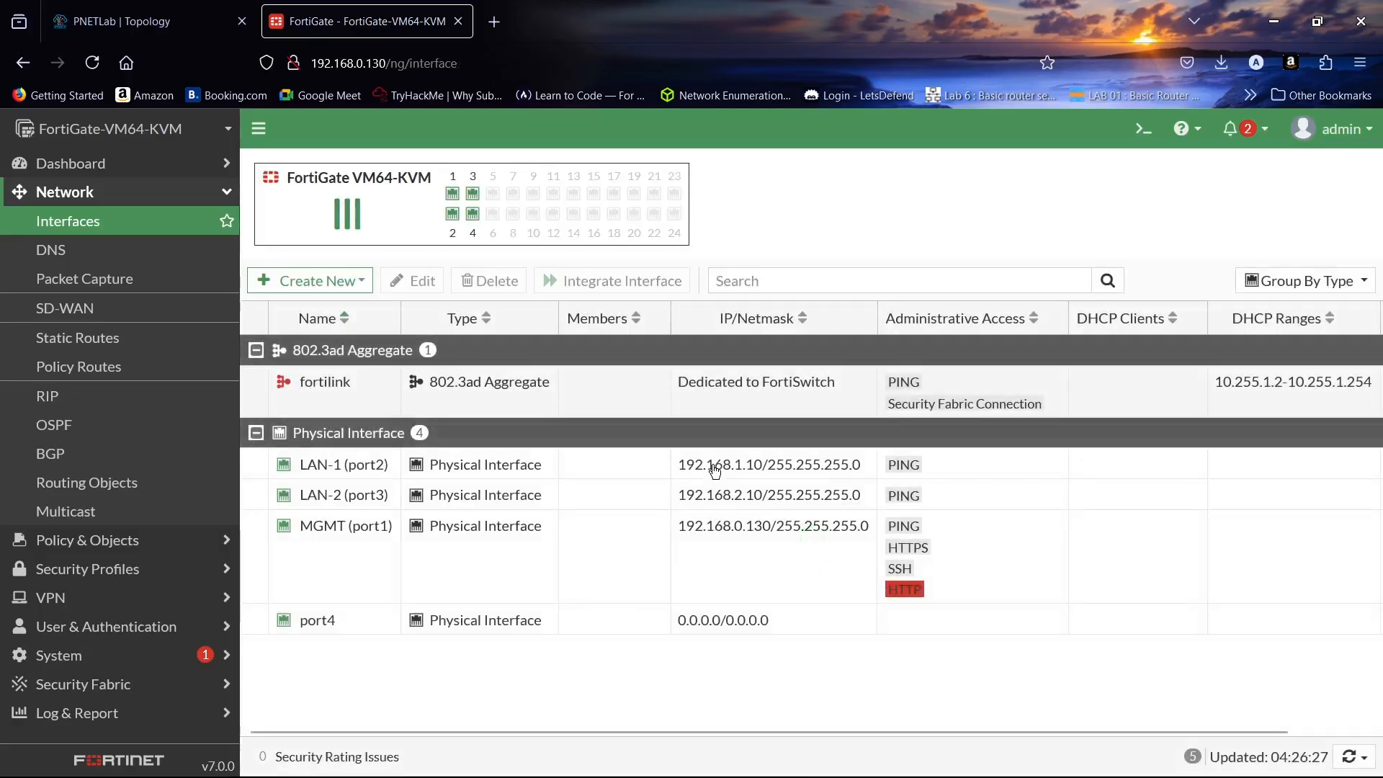
- Alias port4 as WAN and set its IP/Netmask to 192.168.10.20/24, matching R1's subnet
double_click(519, 624)
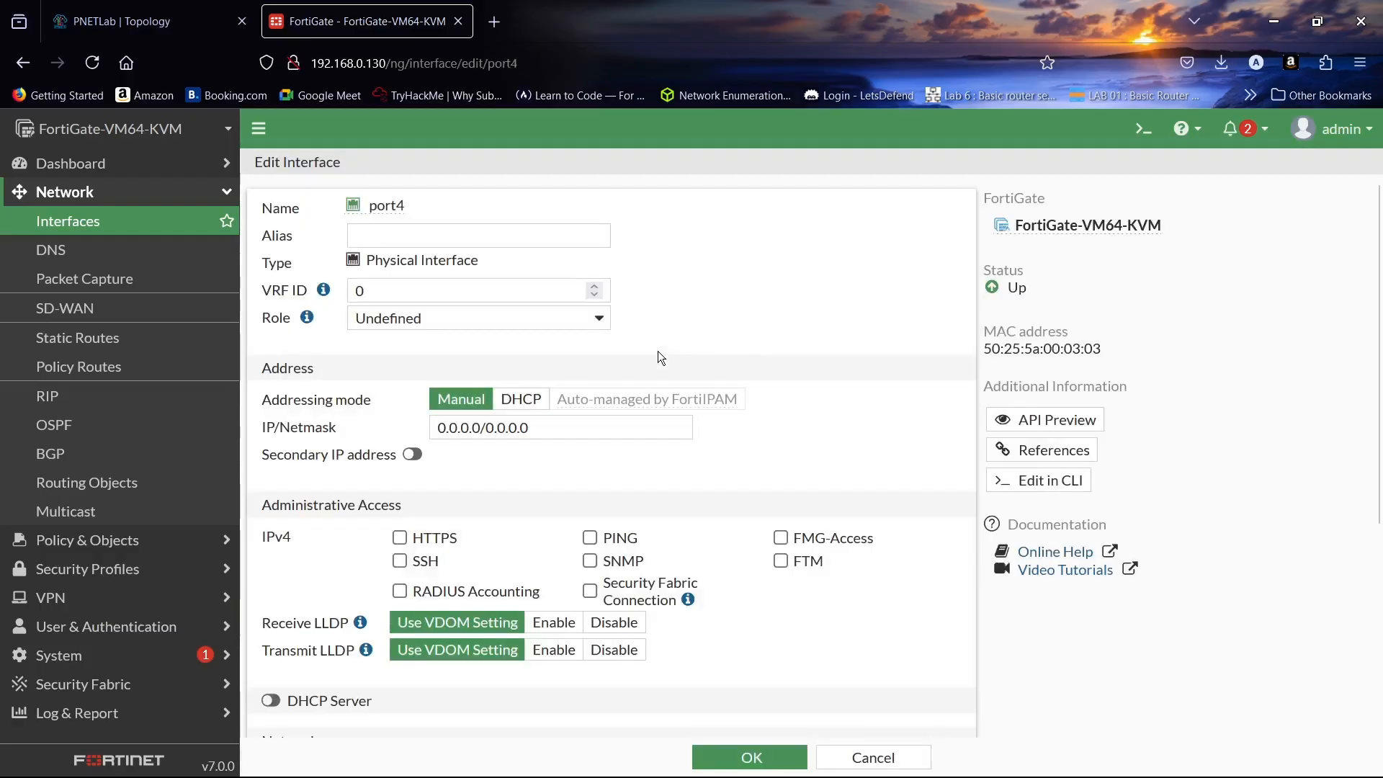
left_click(453, 229)
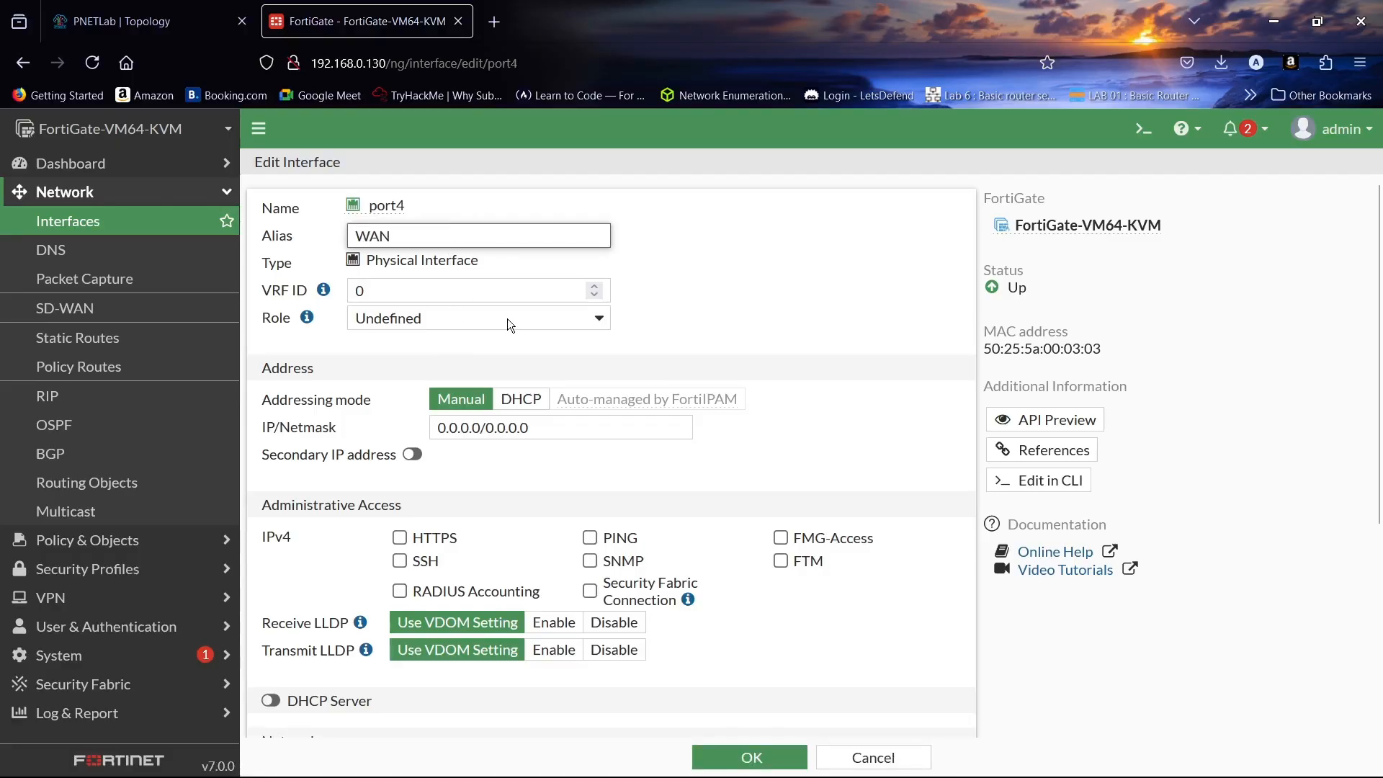
scroll(552, 336, "down", 3)
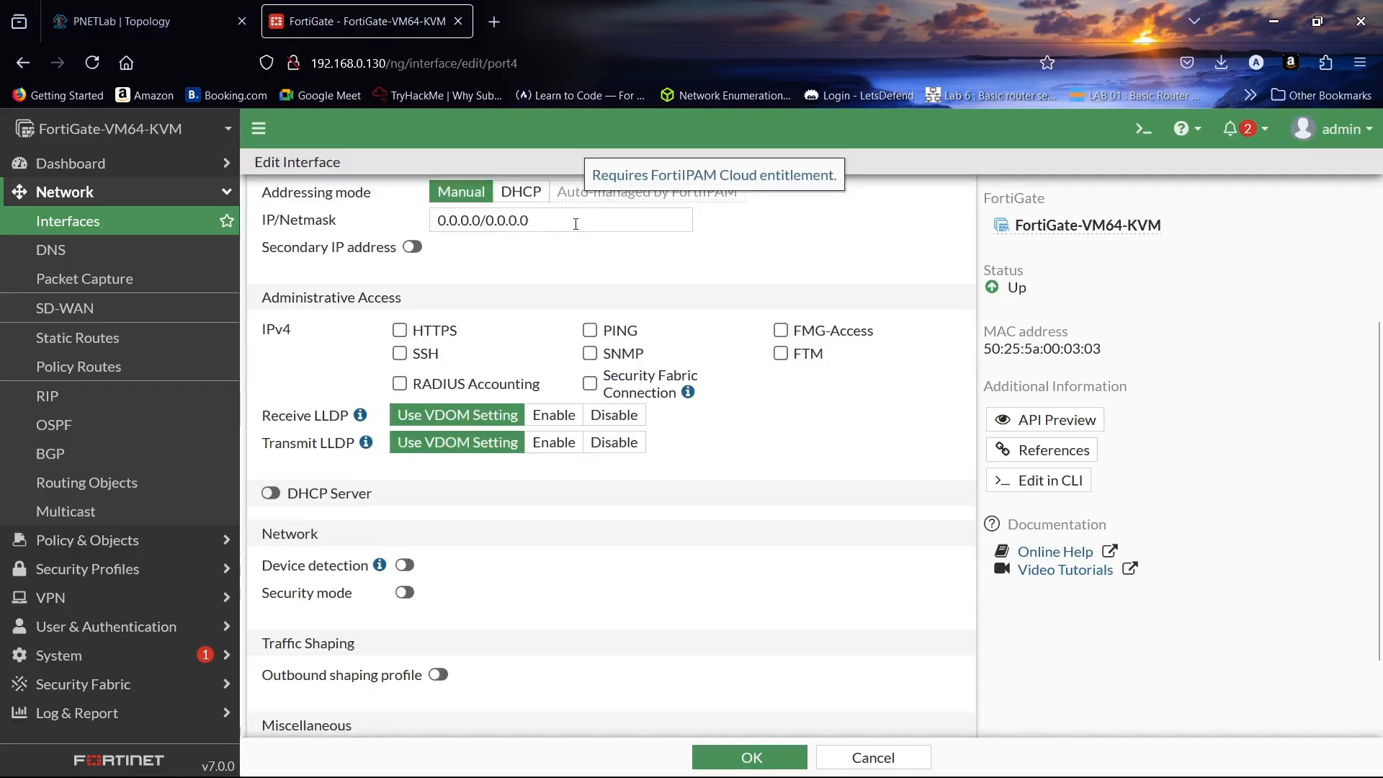
left_click(129, 21)
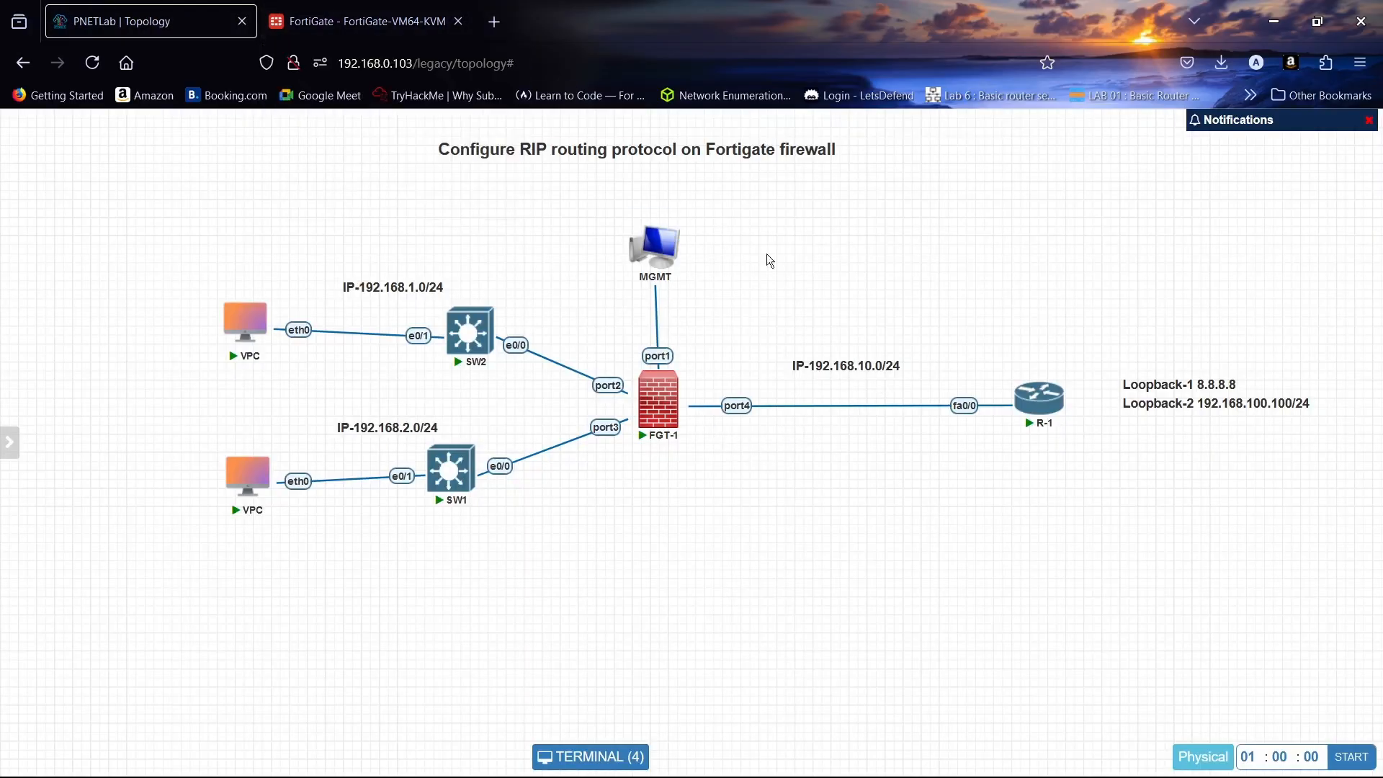
left_click(1040, 406)
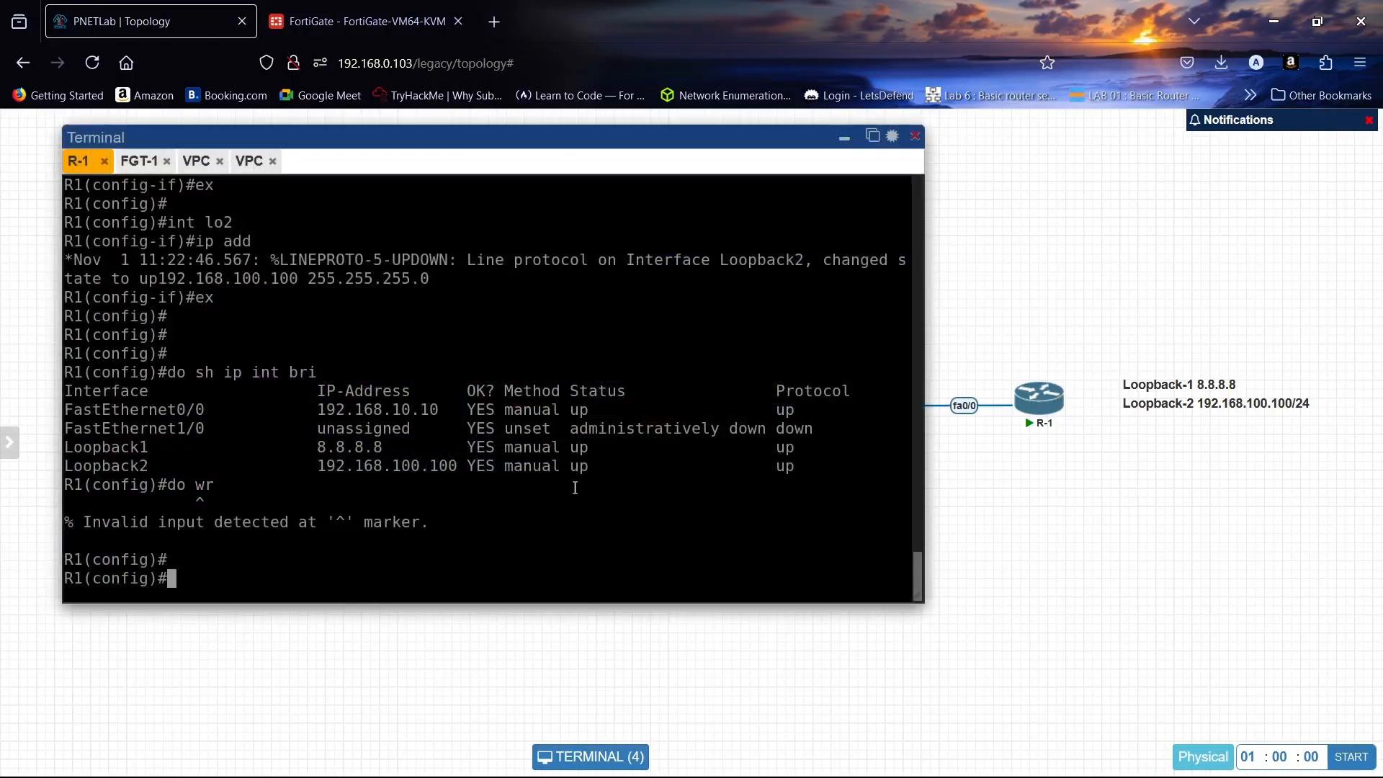
left_click(845, 141)
left_click(361, 21)
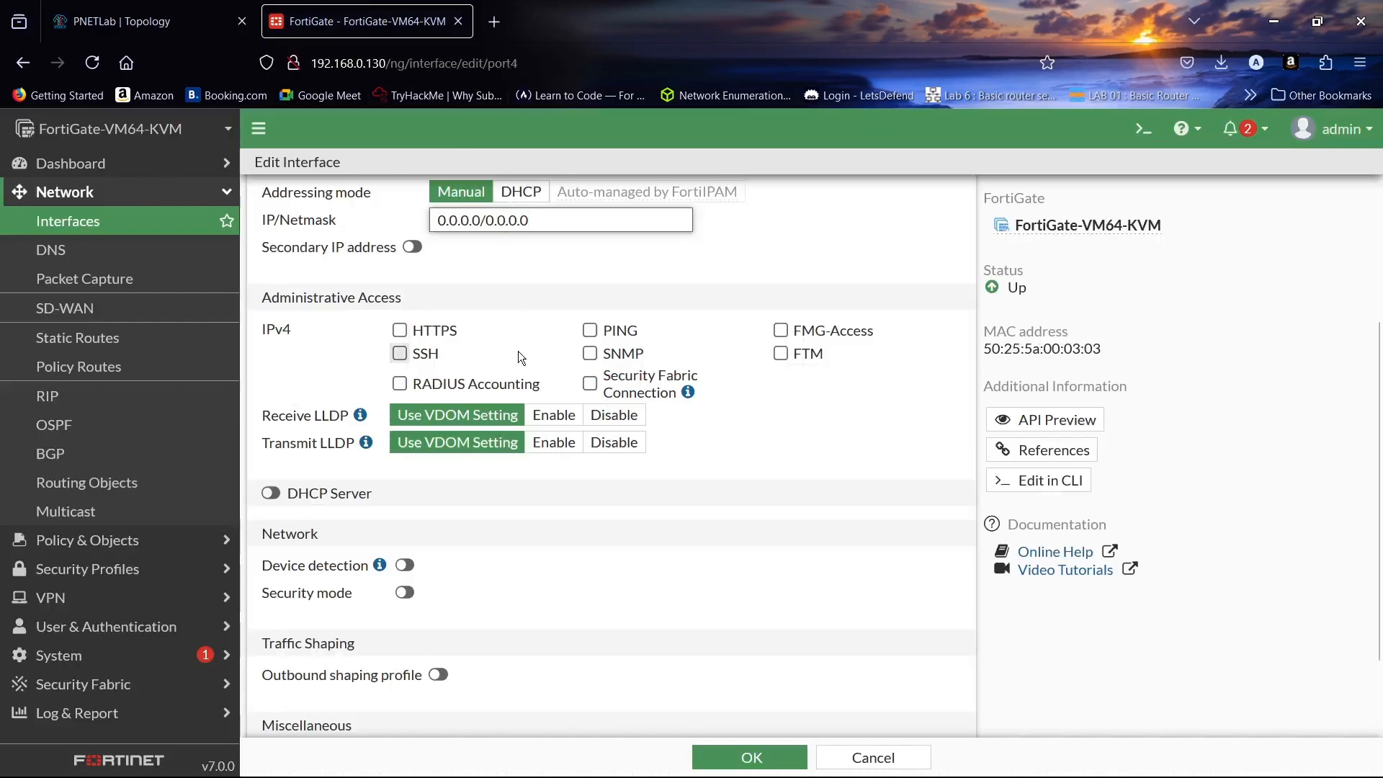
double_click(532, 219)
type("19")
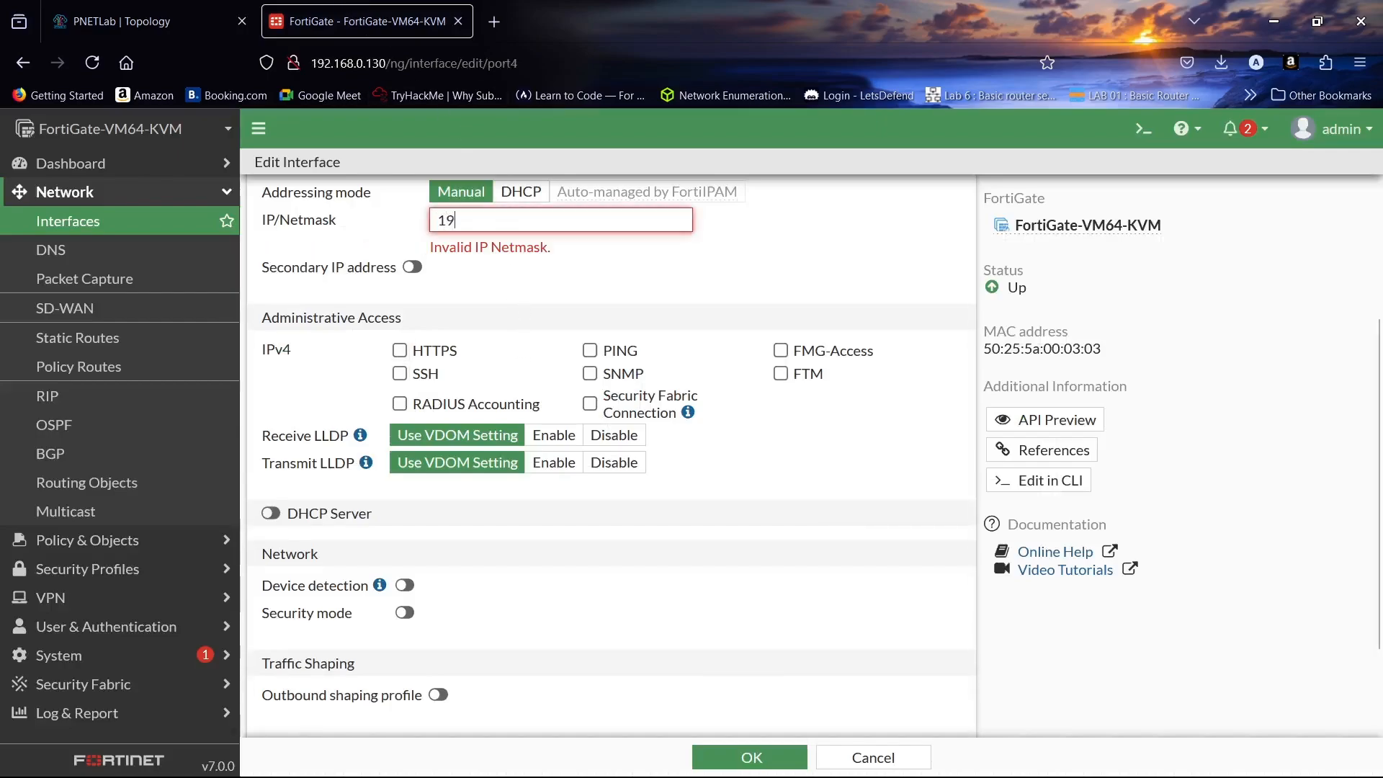
type("2.168.10.20/")
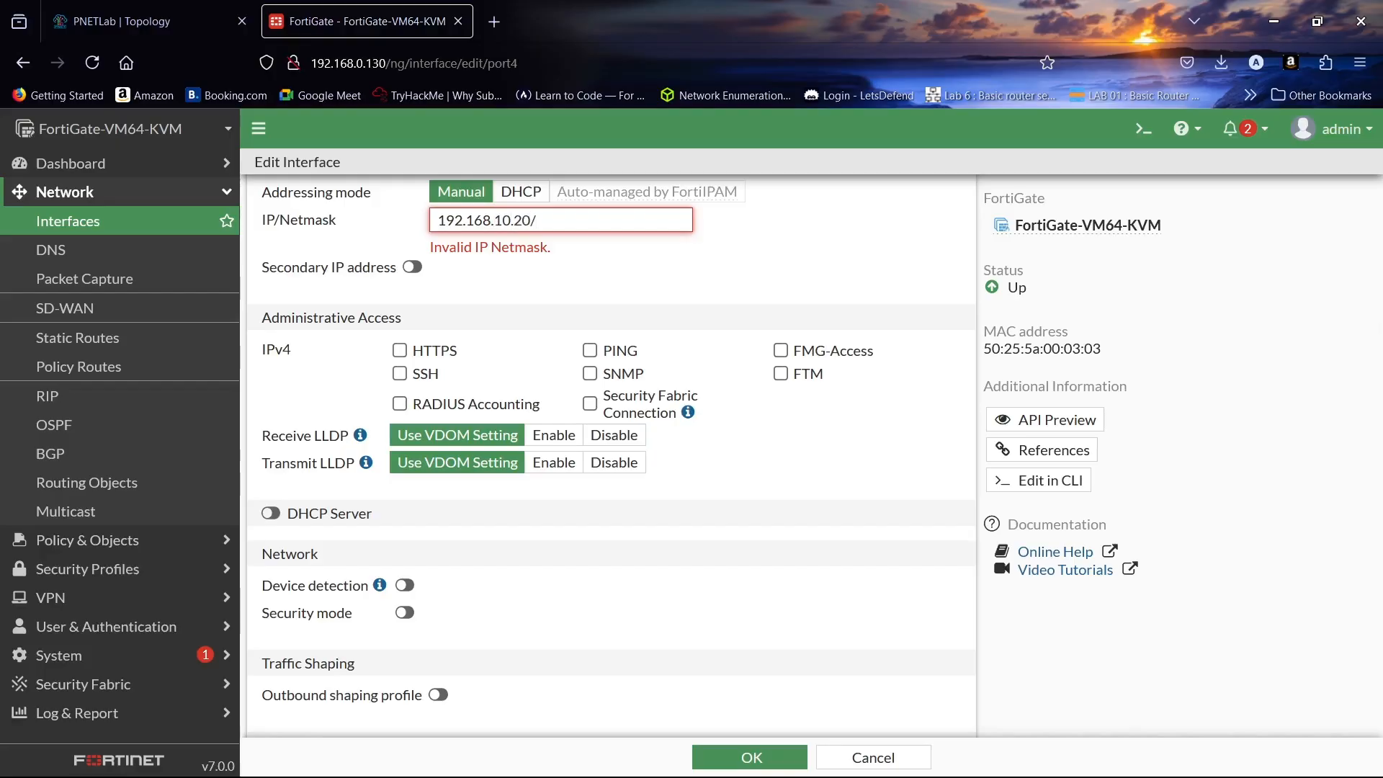
type("24")
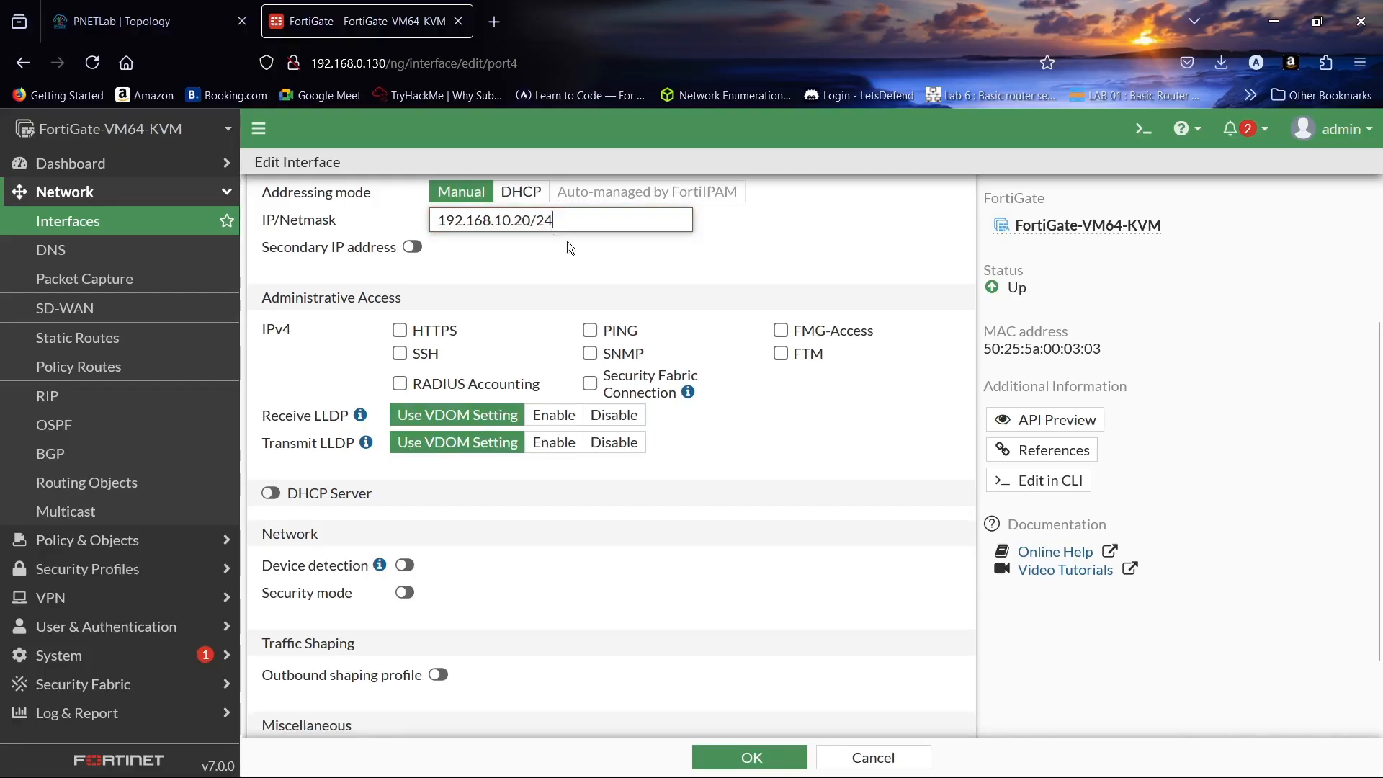
- Recheck R-1's console, then enable PING on port4 and save it
left_click(186, 15)
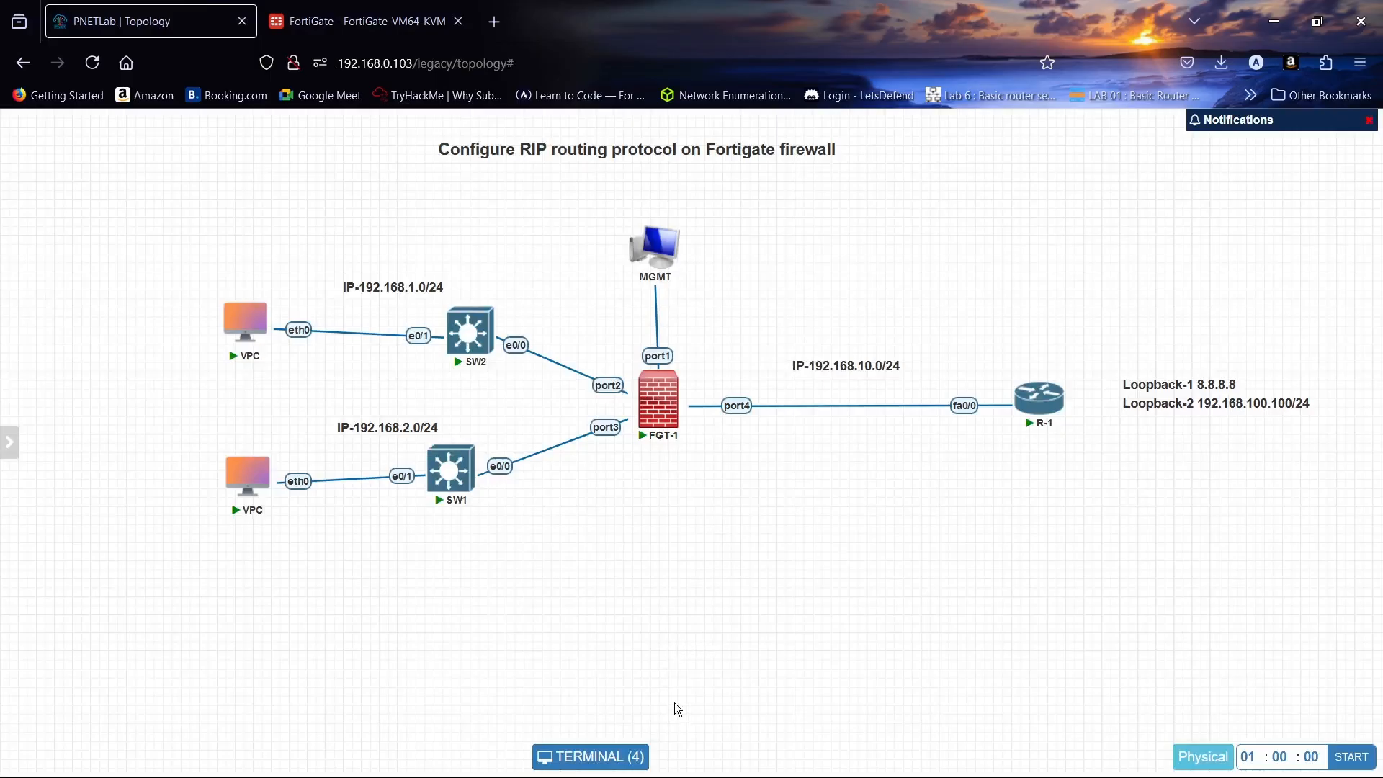
left_click(1040, 408)
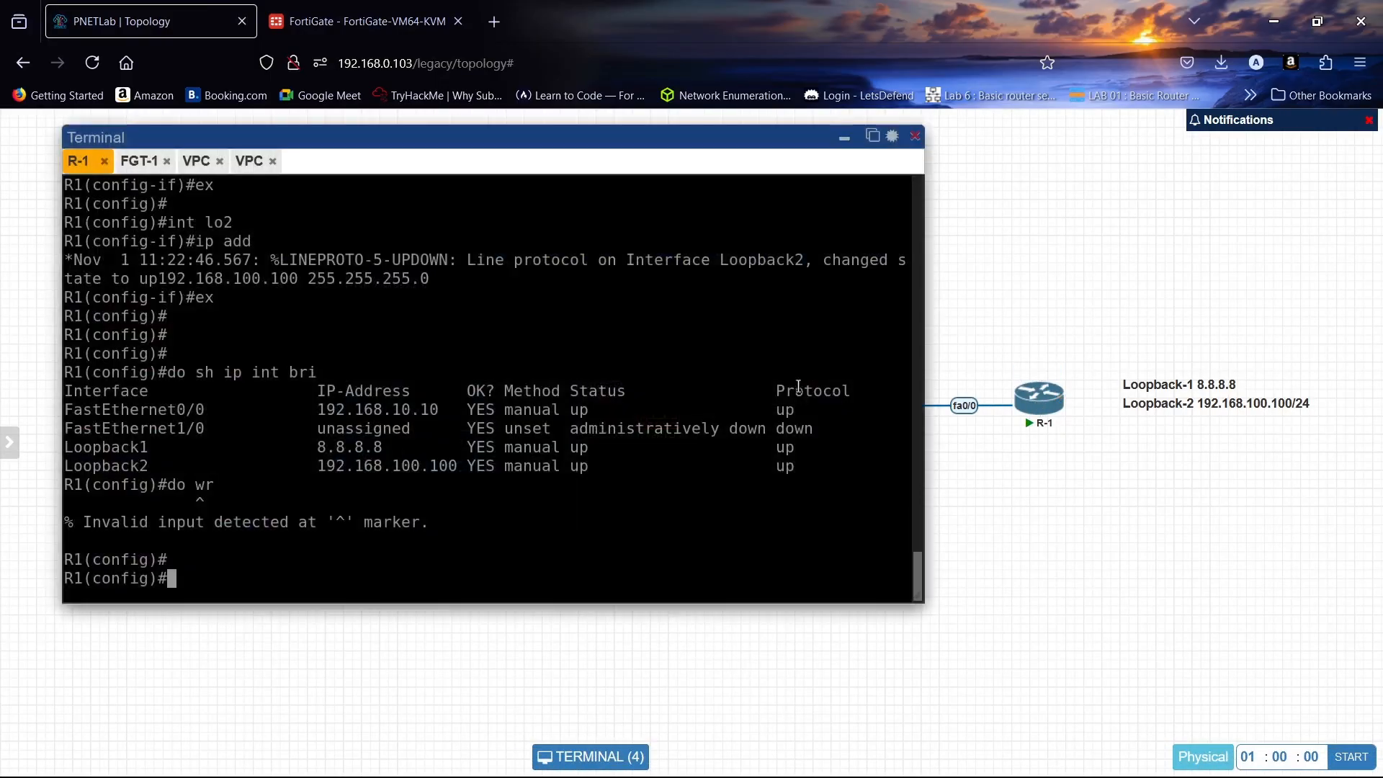
left_click(845, 138)
left_click(371, 9)
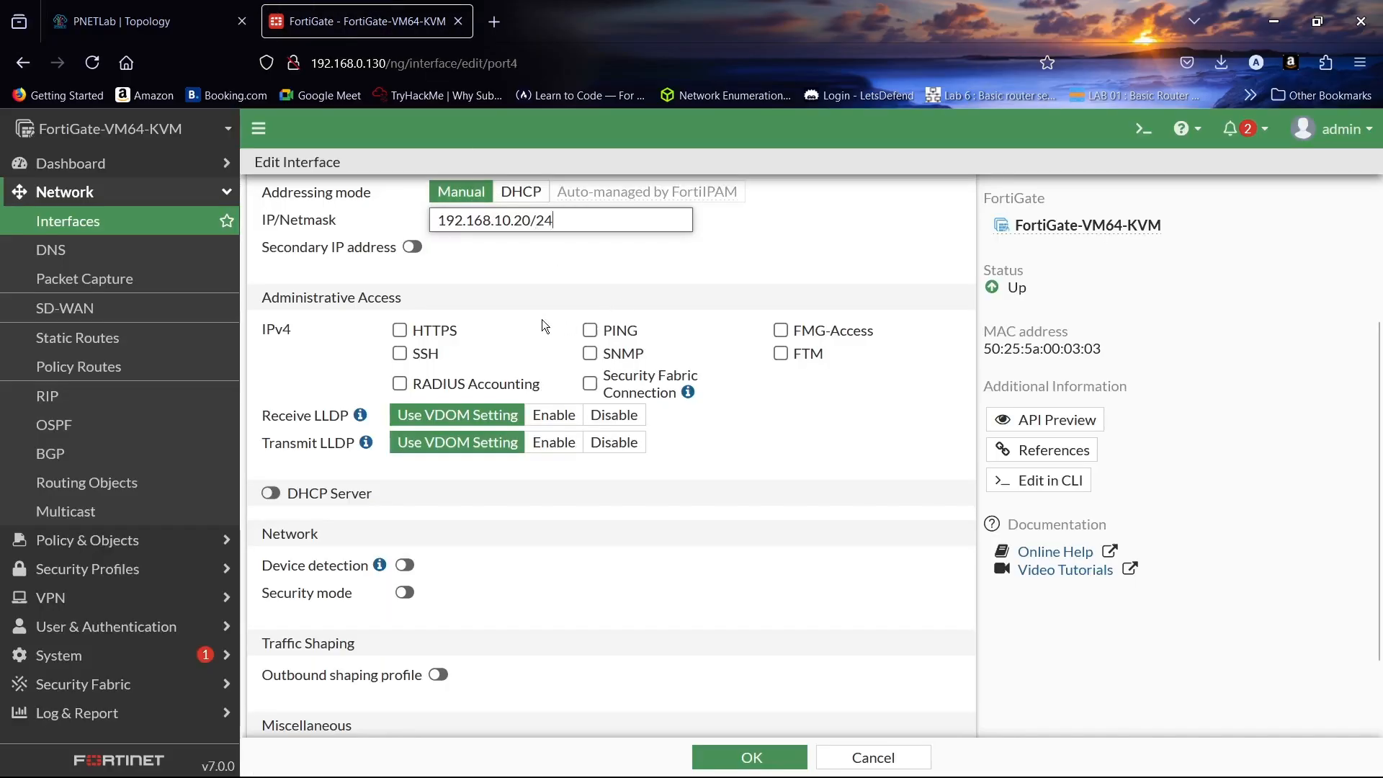
left_click(590, 330)
scroll(665, 284, "up", 5)
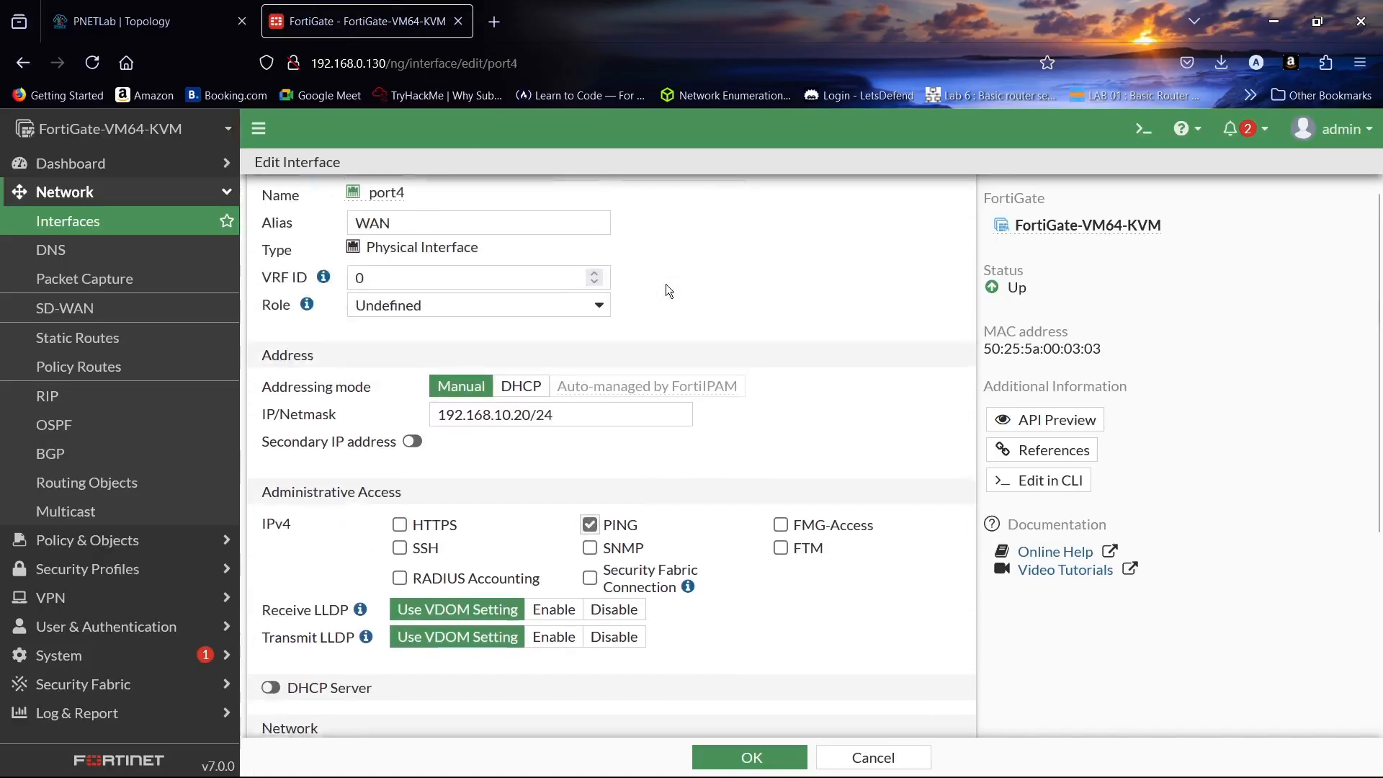
scroll(664, 296, "down", 6)
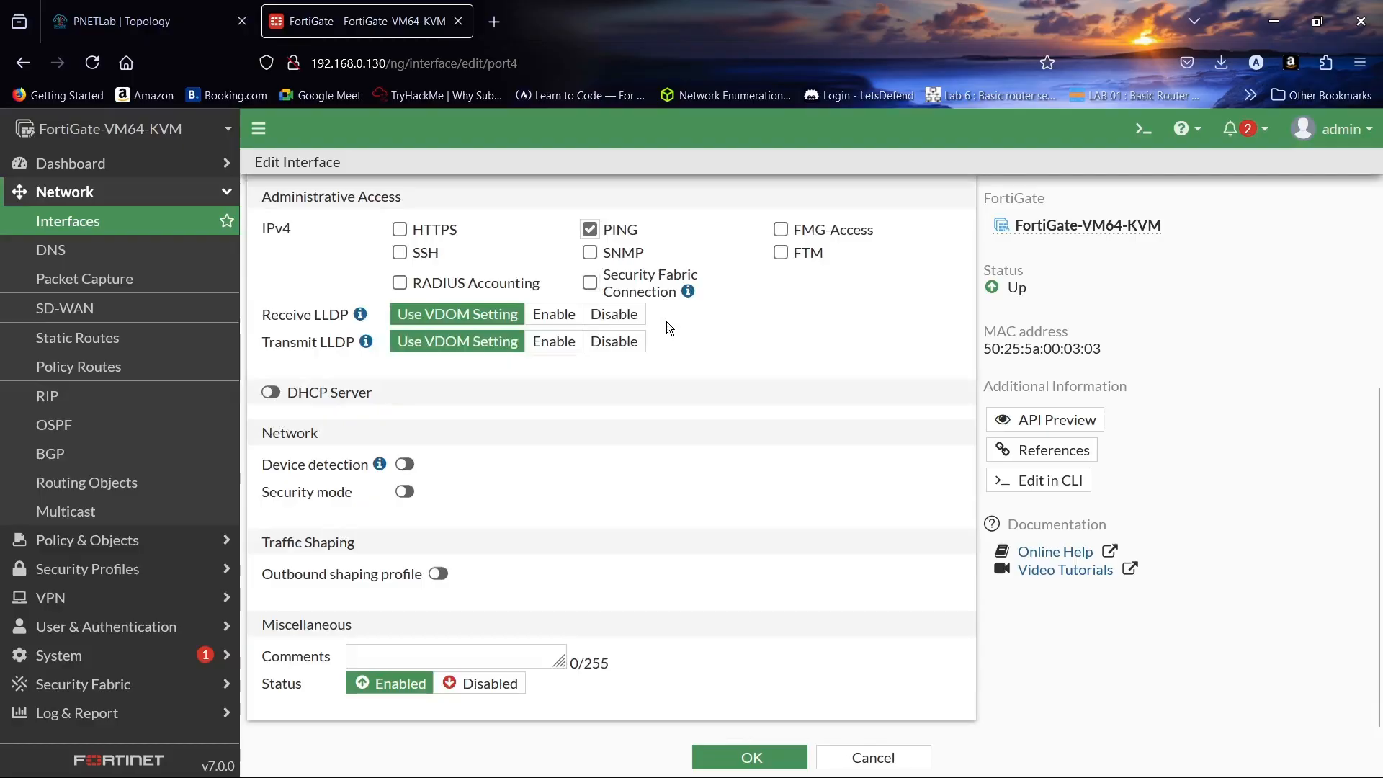
left_click(713, 753)
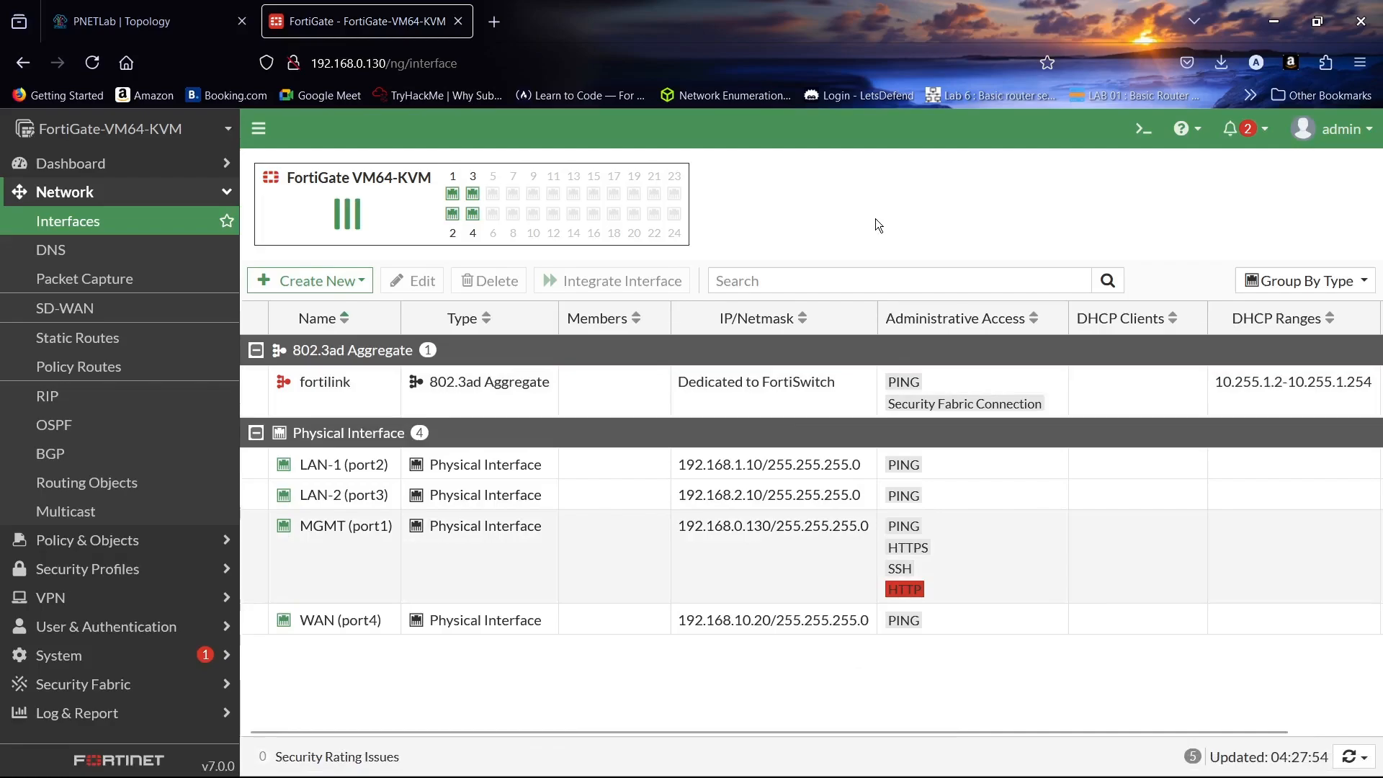
- Create zone LAN-1/2 with members LAN-1 (port2) and LAN-2 (port3), then go to Network > DNS
left_click(337, 278)
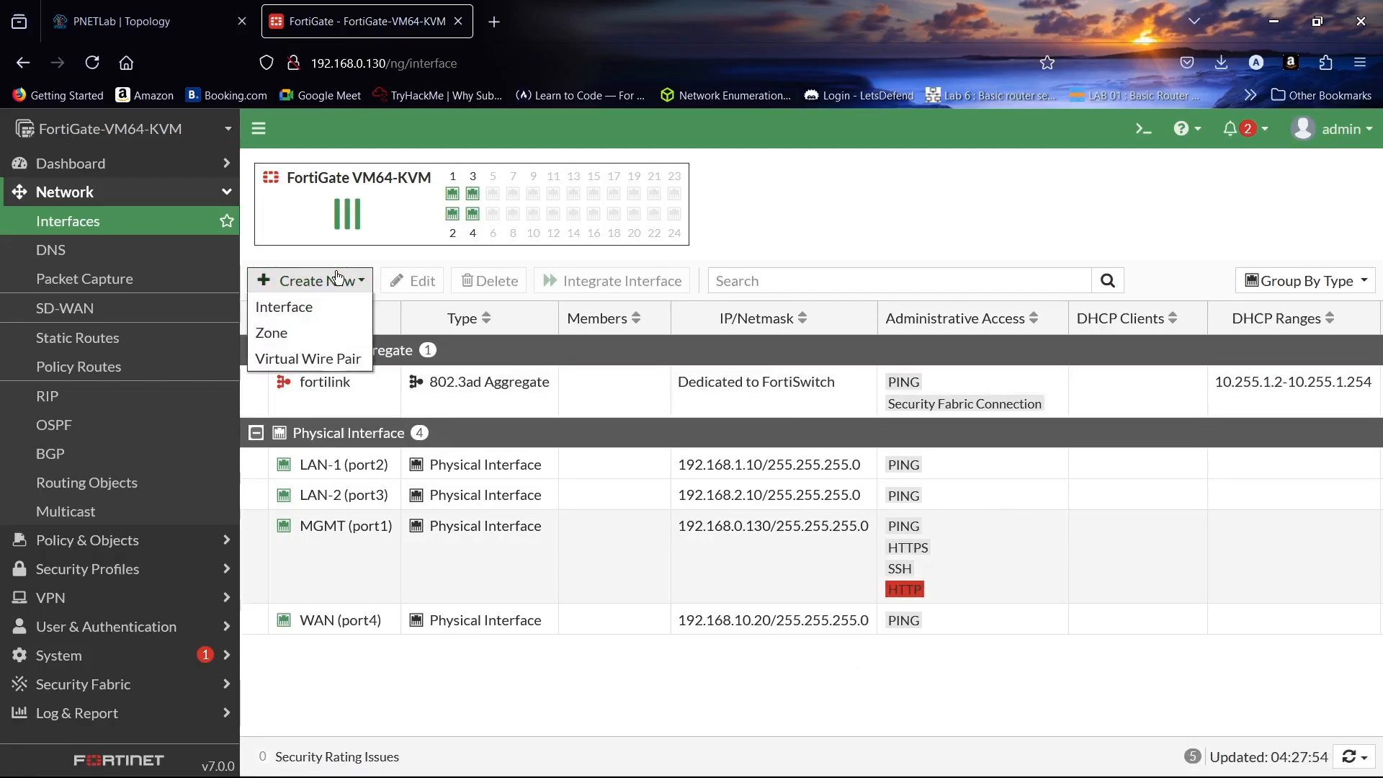
left_click(321, 333)
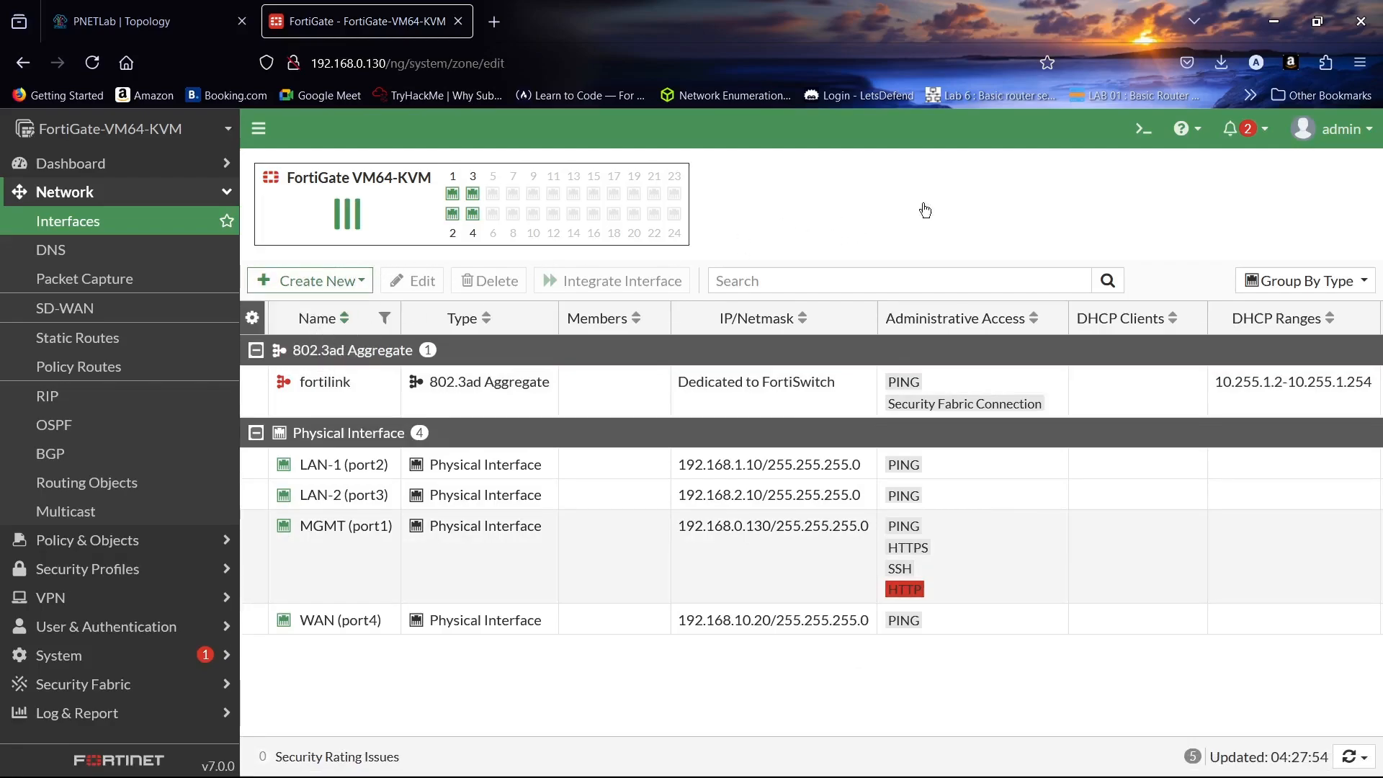
left_click(629, 203)
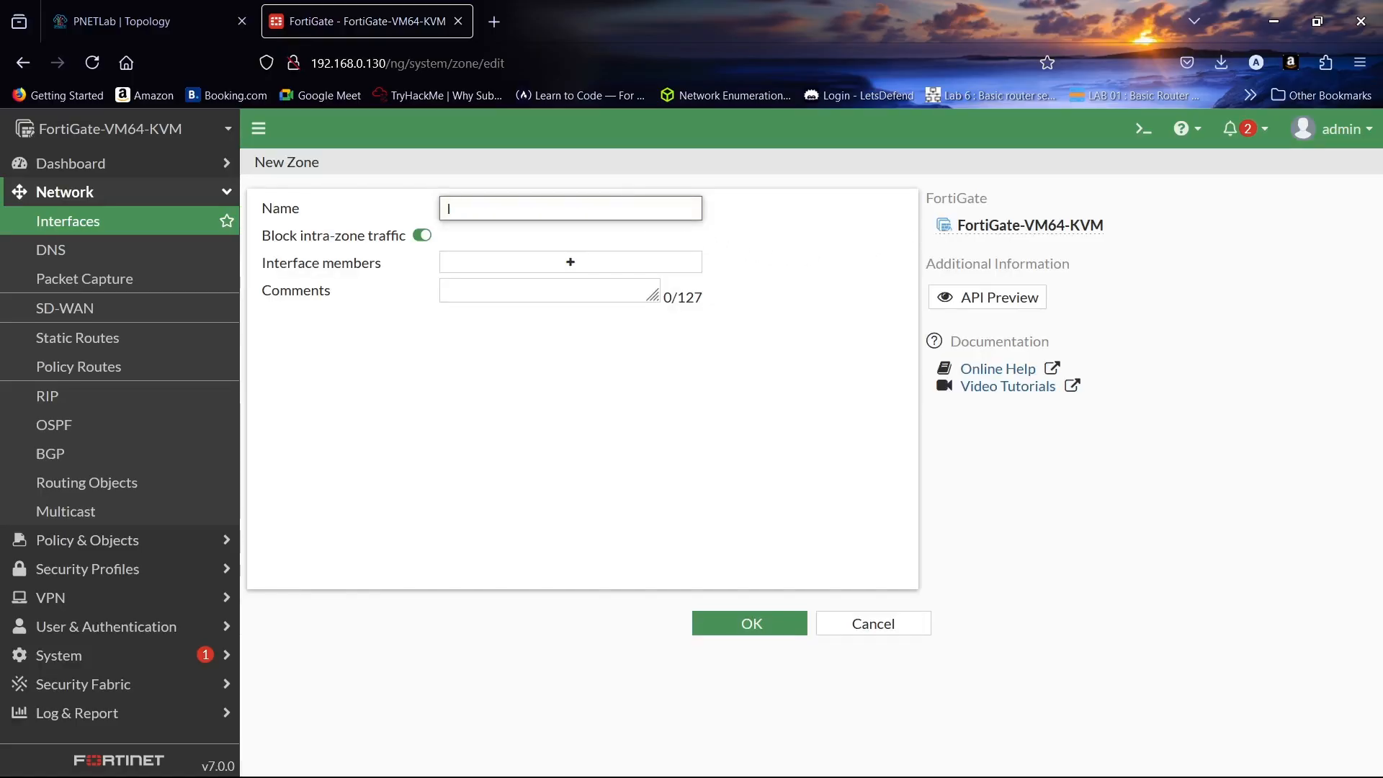
type("LAN-1/2")
left_click(673, 261)
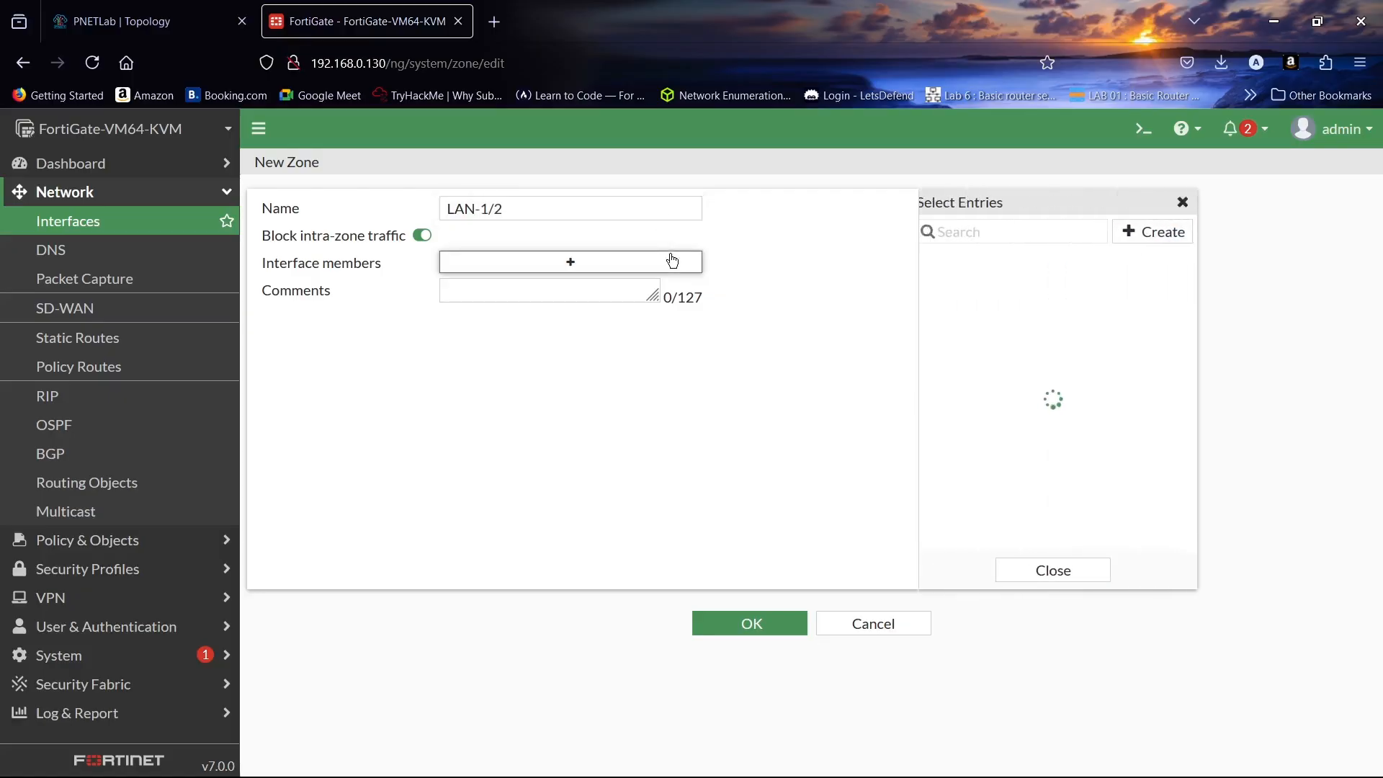
left_click(999, 283)
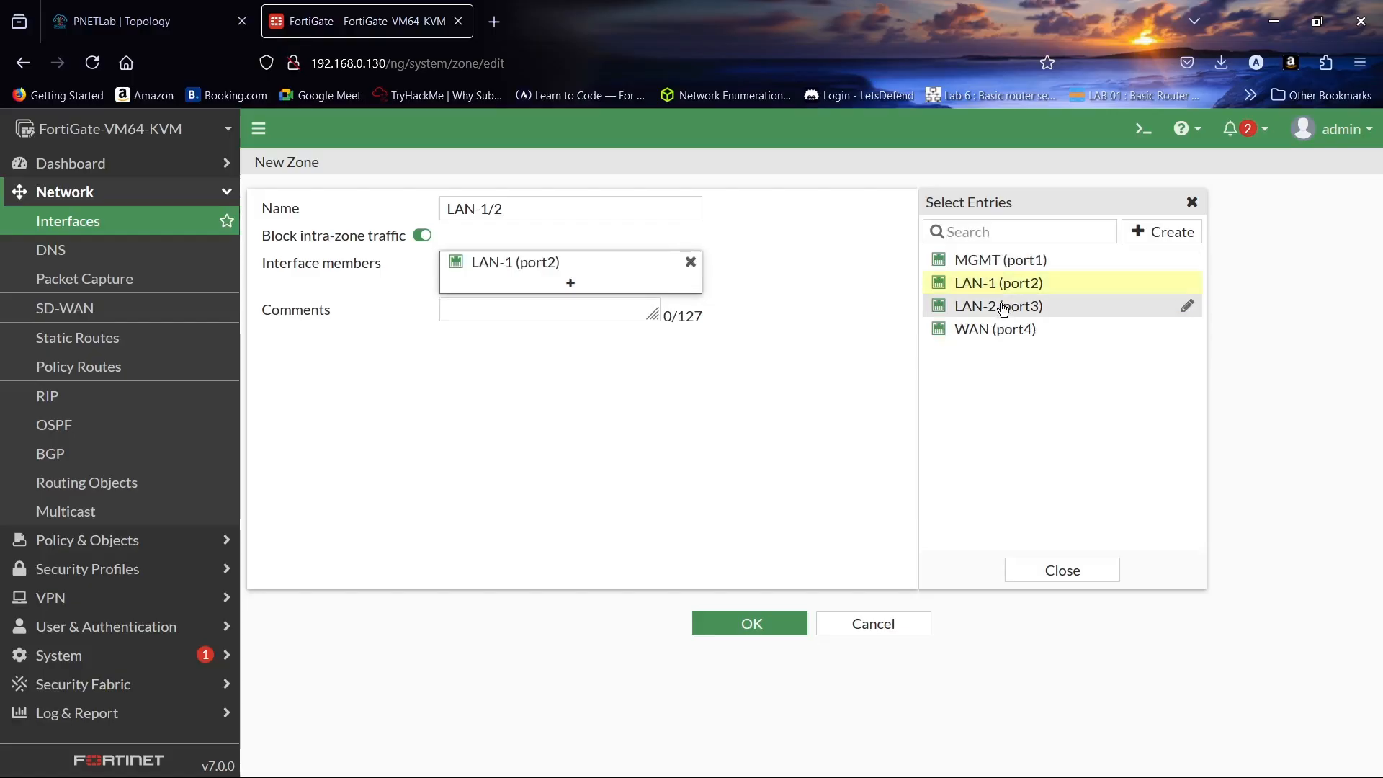
left_click(1001, 306)
left_click(1054, 571)
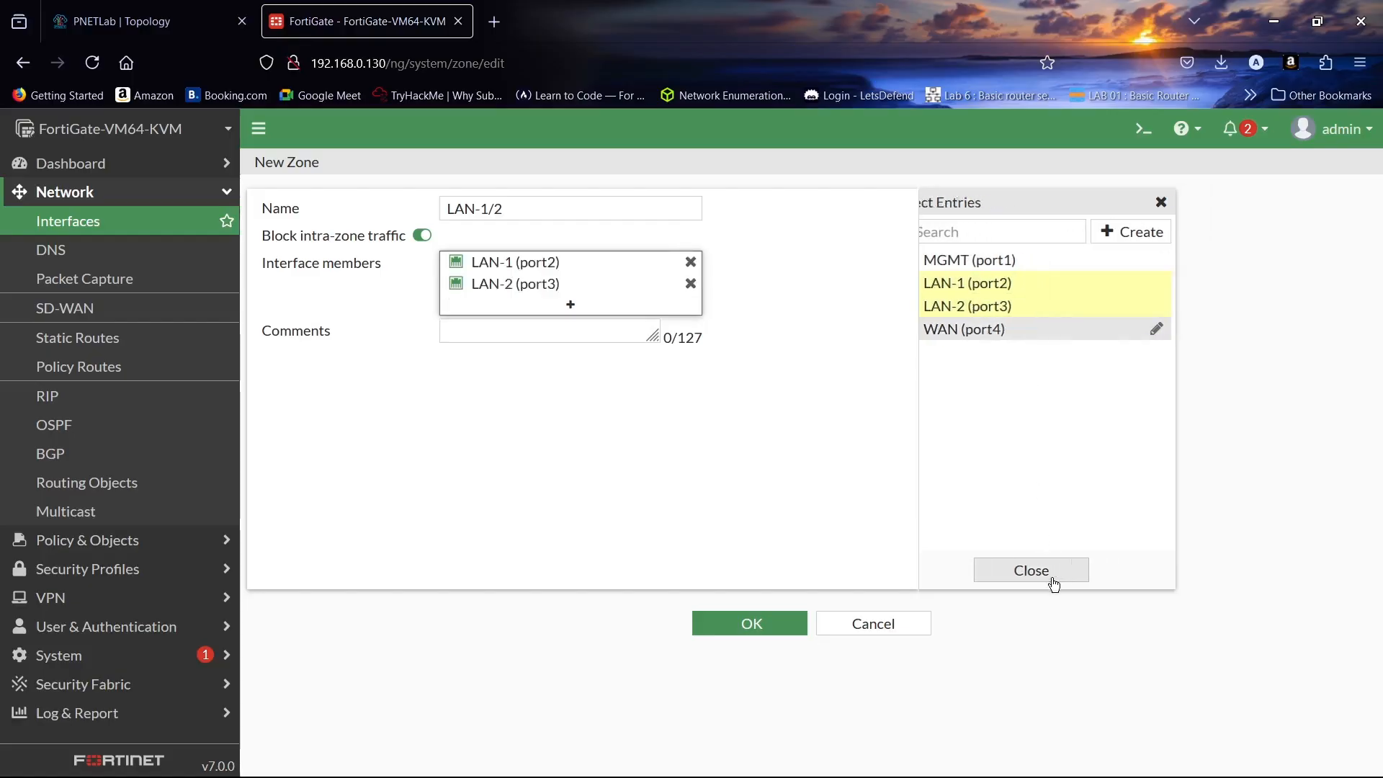
left_click(772, 622)
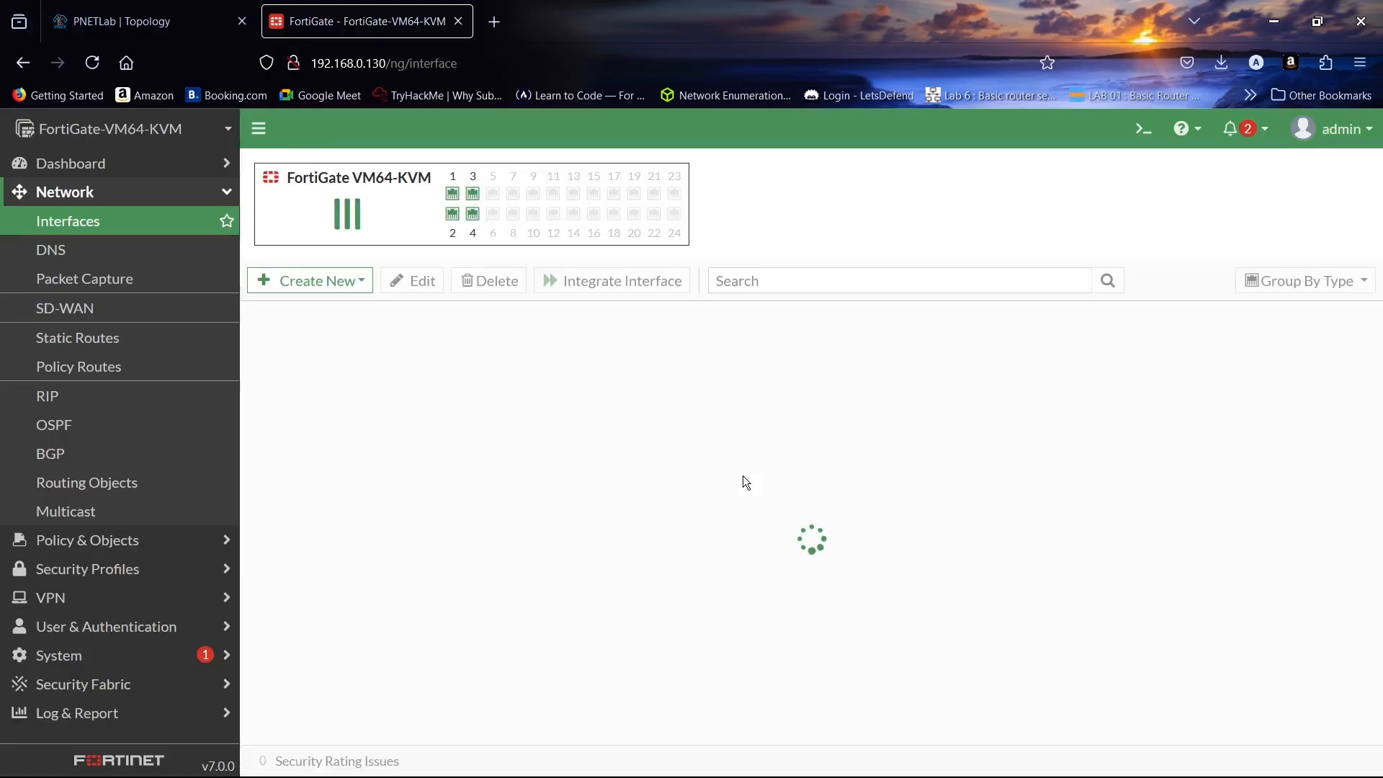
left_click(160, 255)
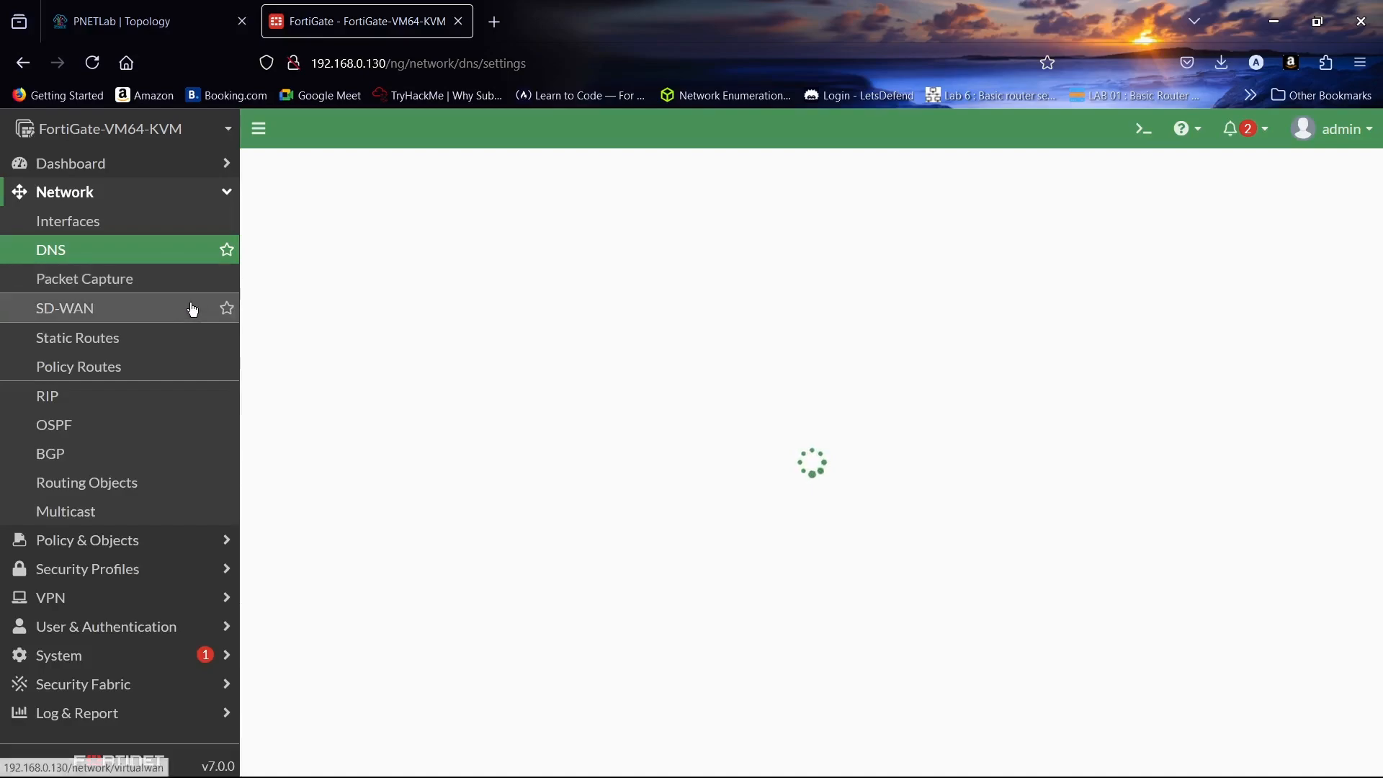
- Set DNS to specified servers 8.8.8.8 (primary) and 4.4.4.2 (secondary) and apply
left_click(135, 283)
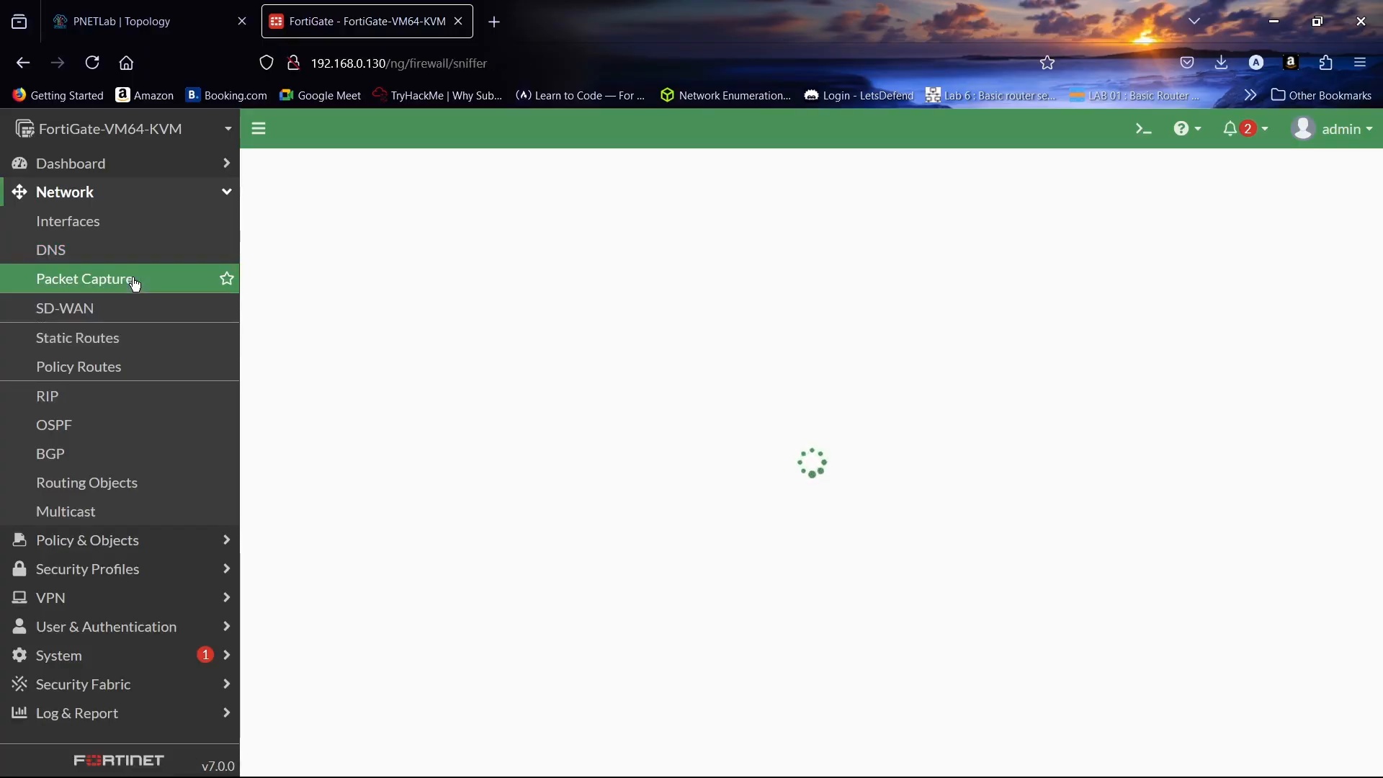
left_click(88, 254)
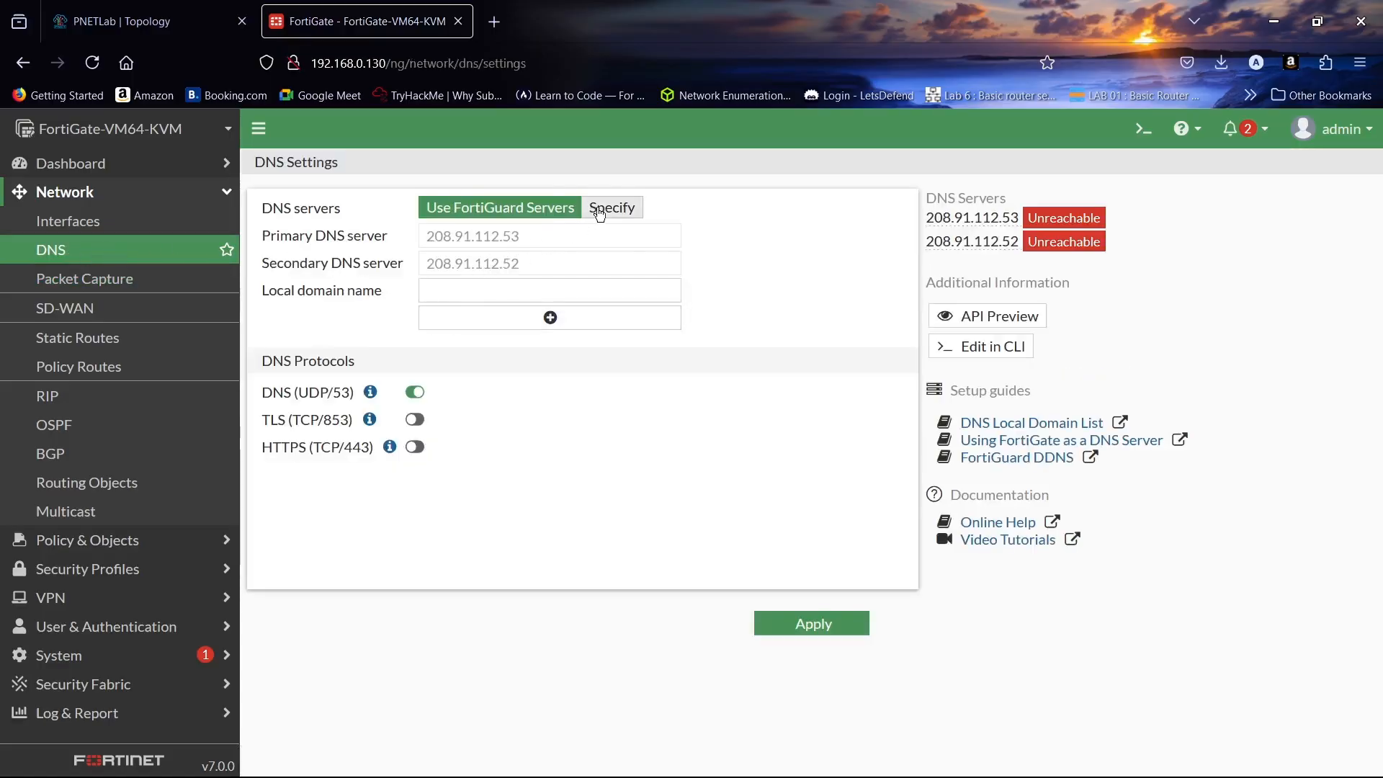
left_click(598, 210)
triple_click(587, 230)
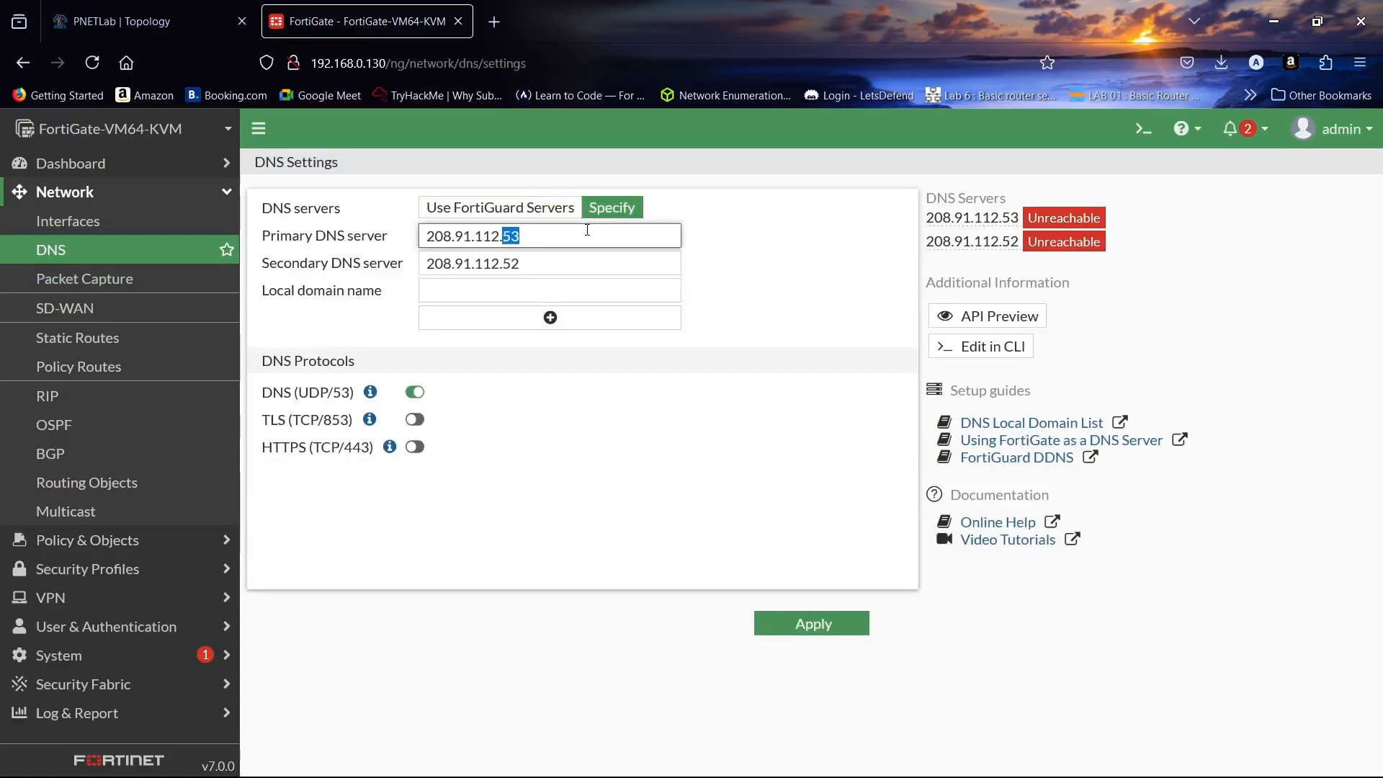
type("8.8")
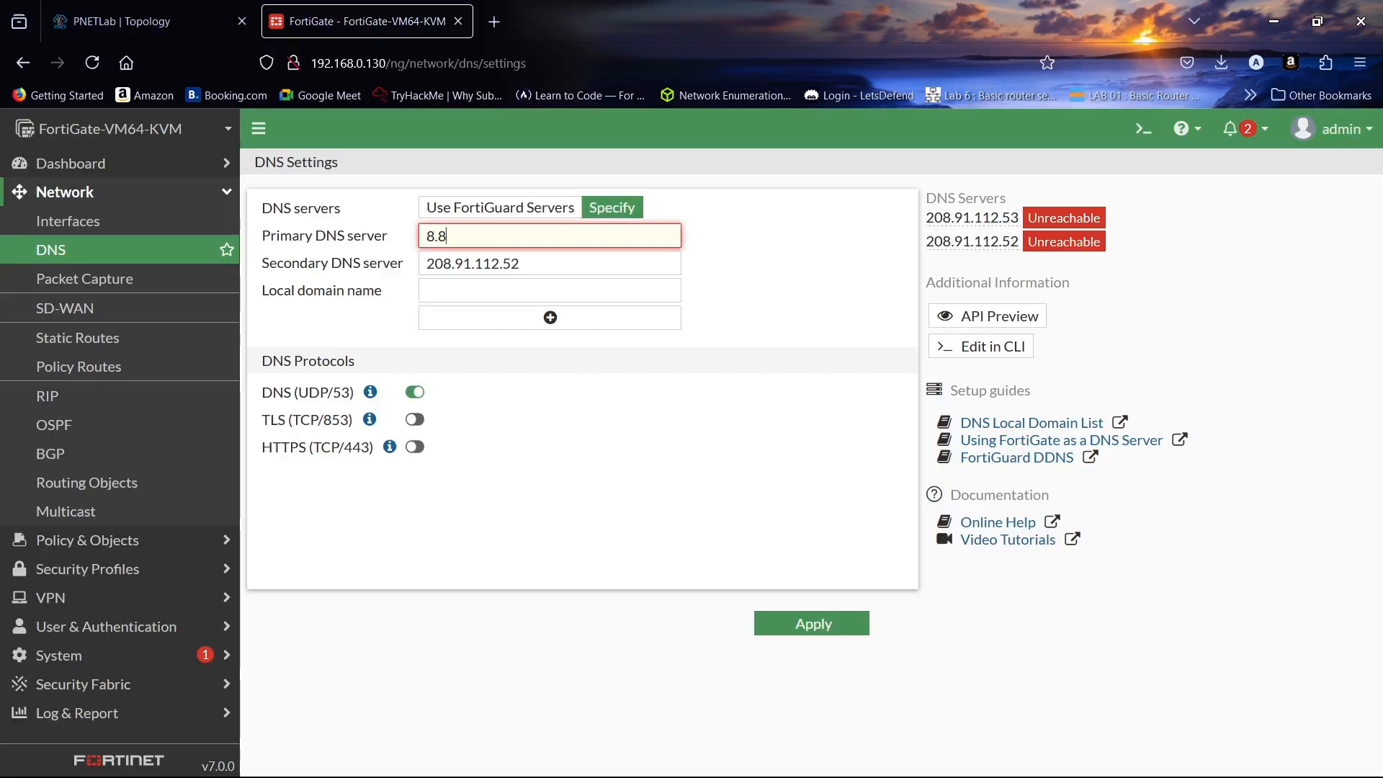
type(".8.8")
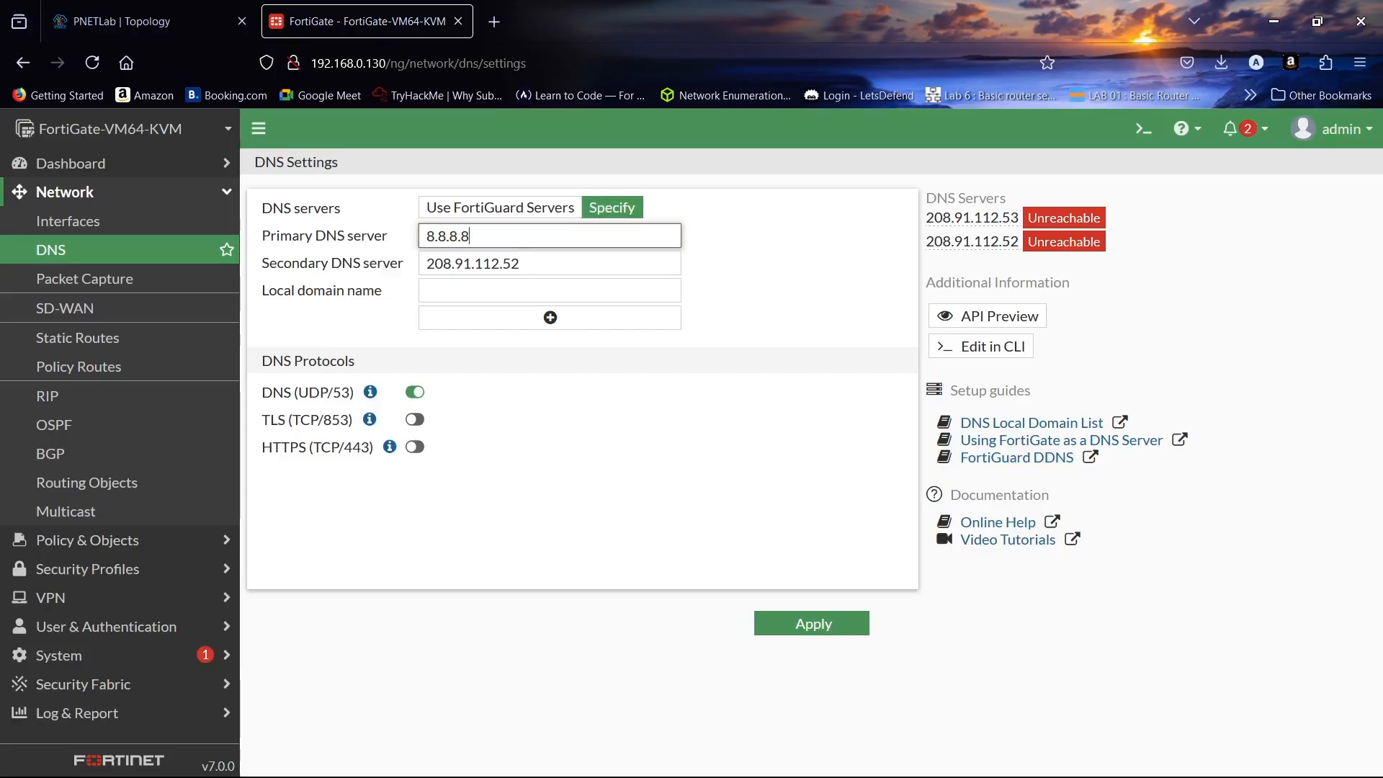
triple_click(578, 271)
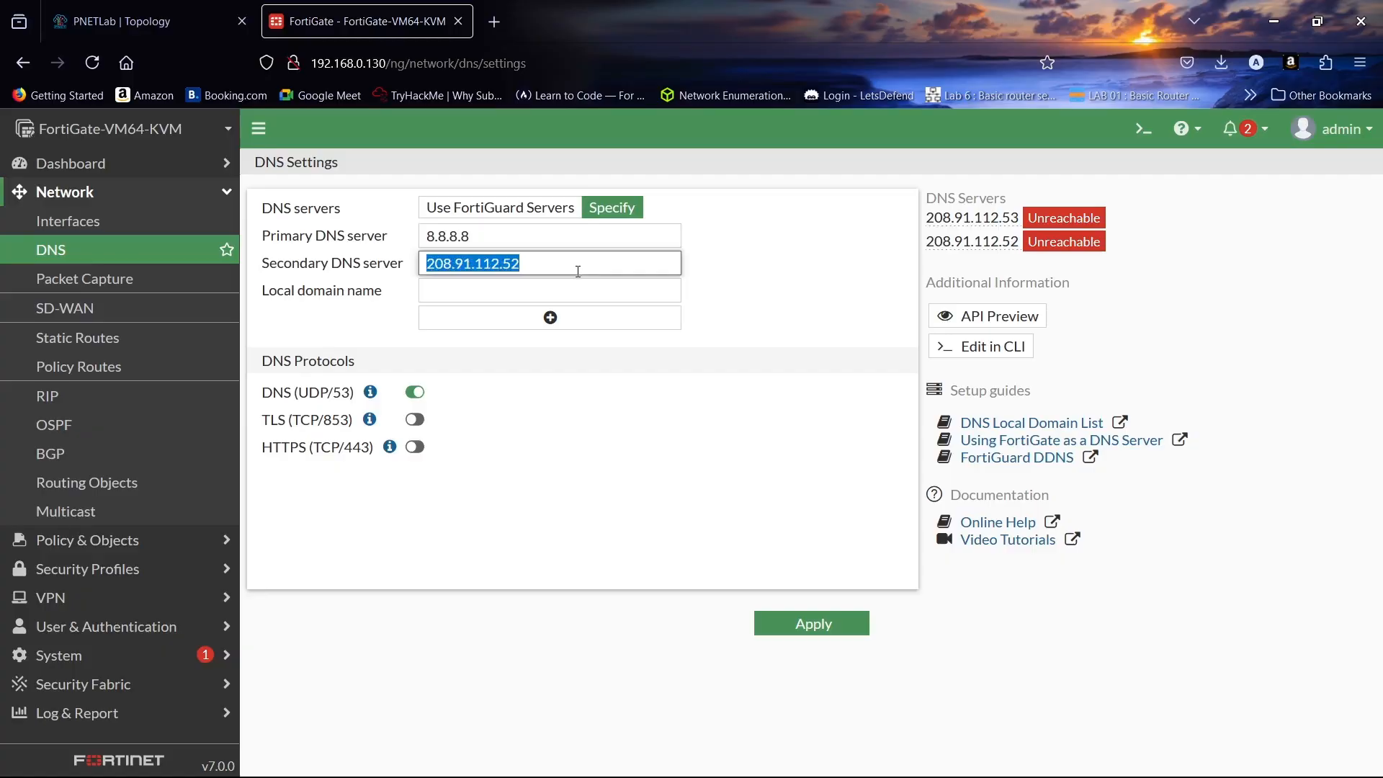
type("4.4.4.")
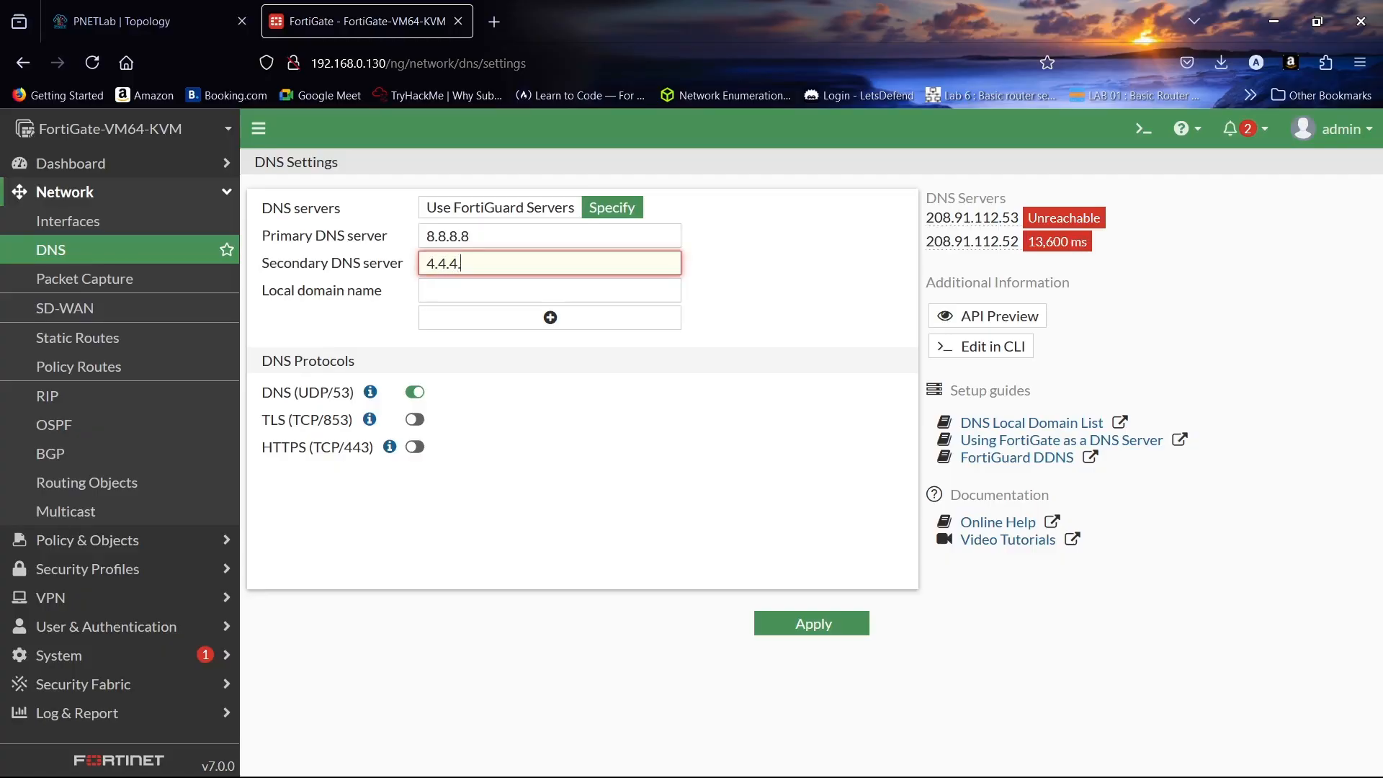
type("2")
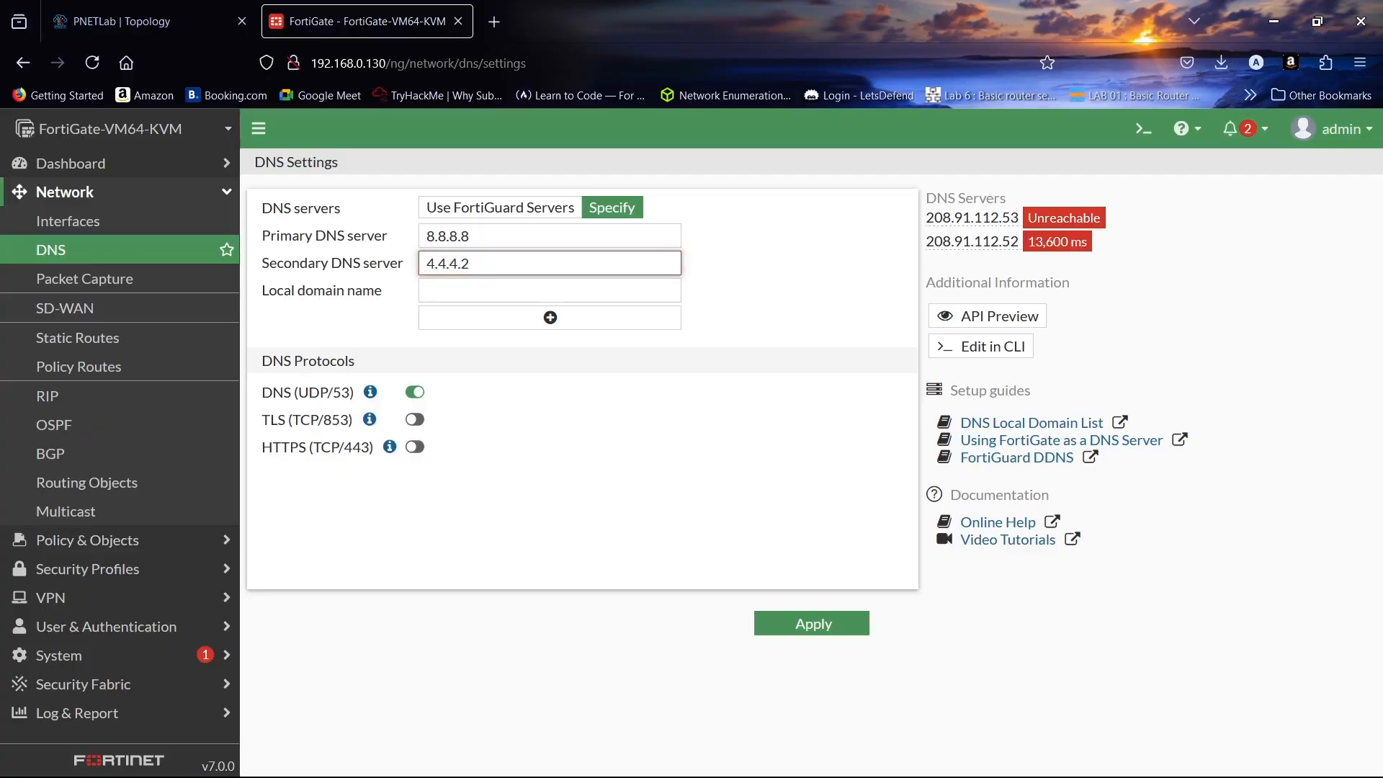
left_click(816, 624)
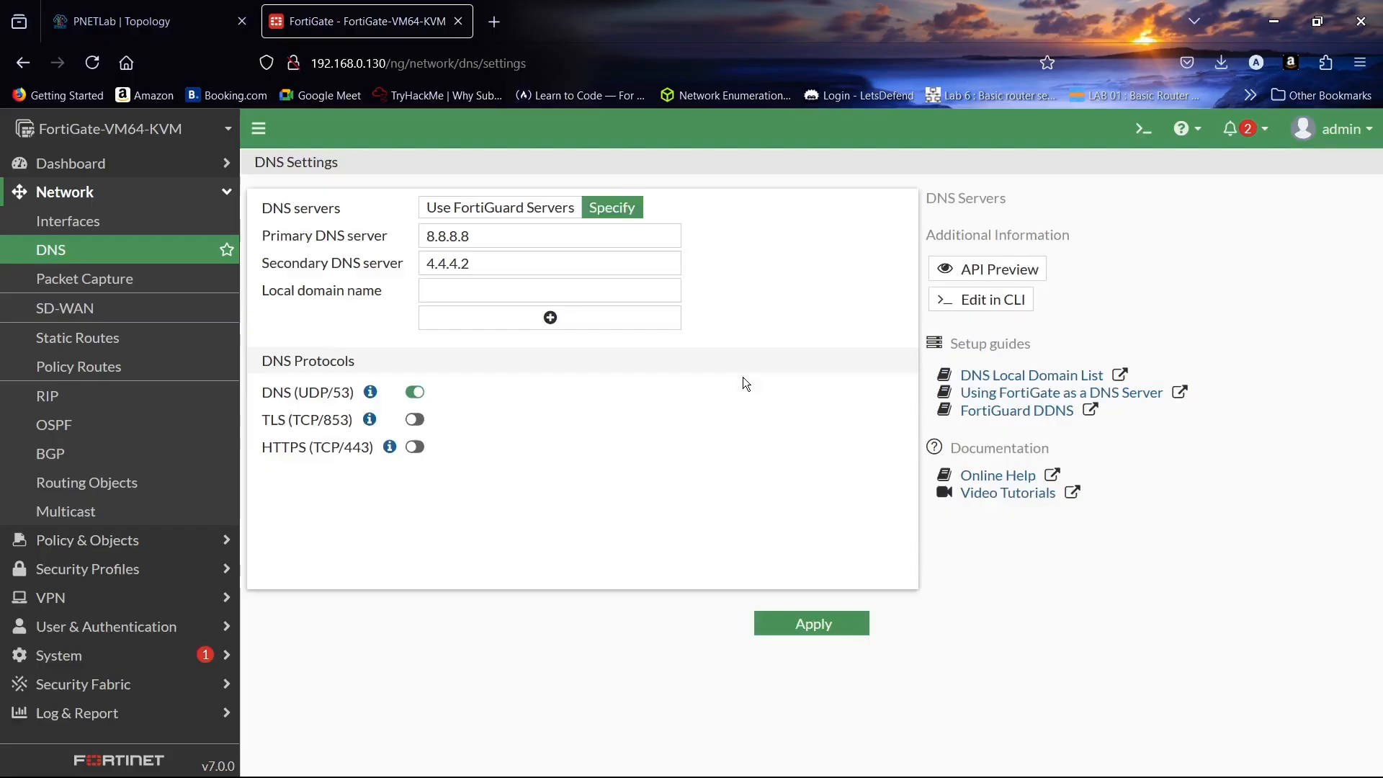
left_click(58, 192)
left_click(83, 224)
- Start a new firewall policy named LAN, from LAN-1/2 incoming to WAN (port4) outgoing
left_click(88, 248)
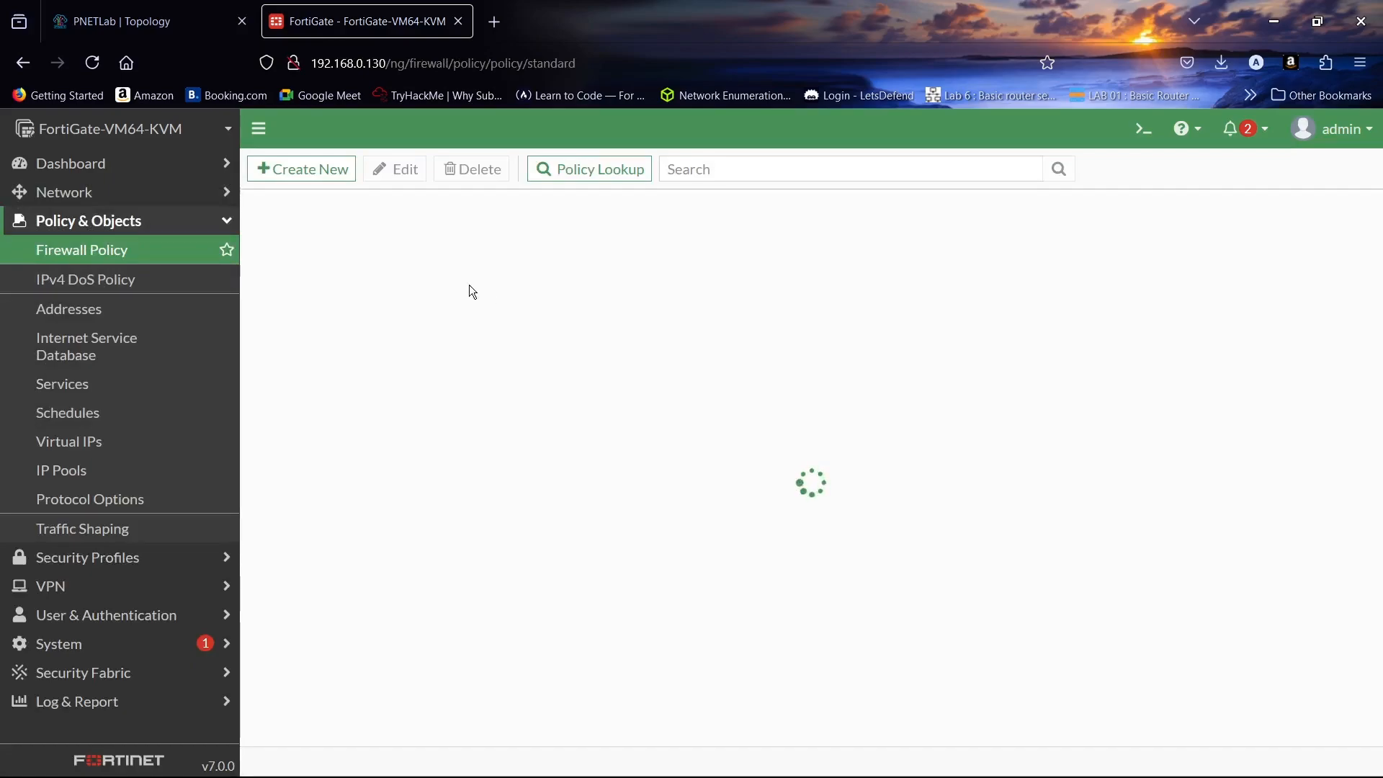
left_click(321, 176)
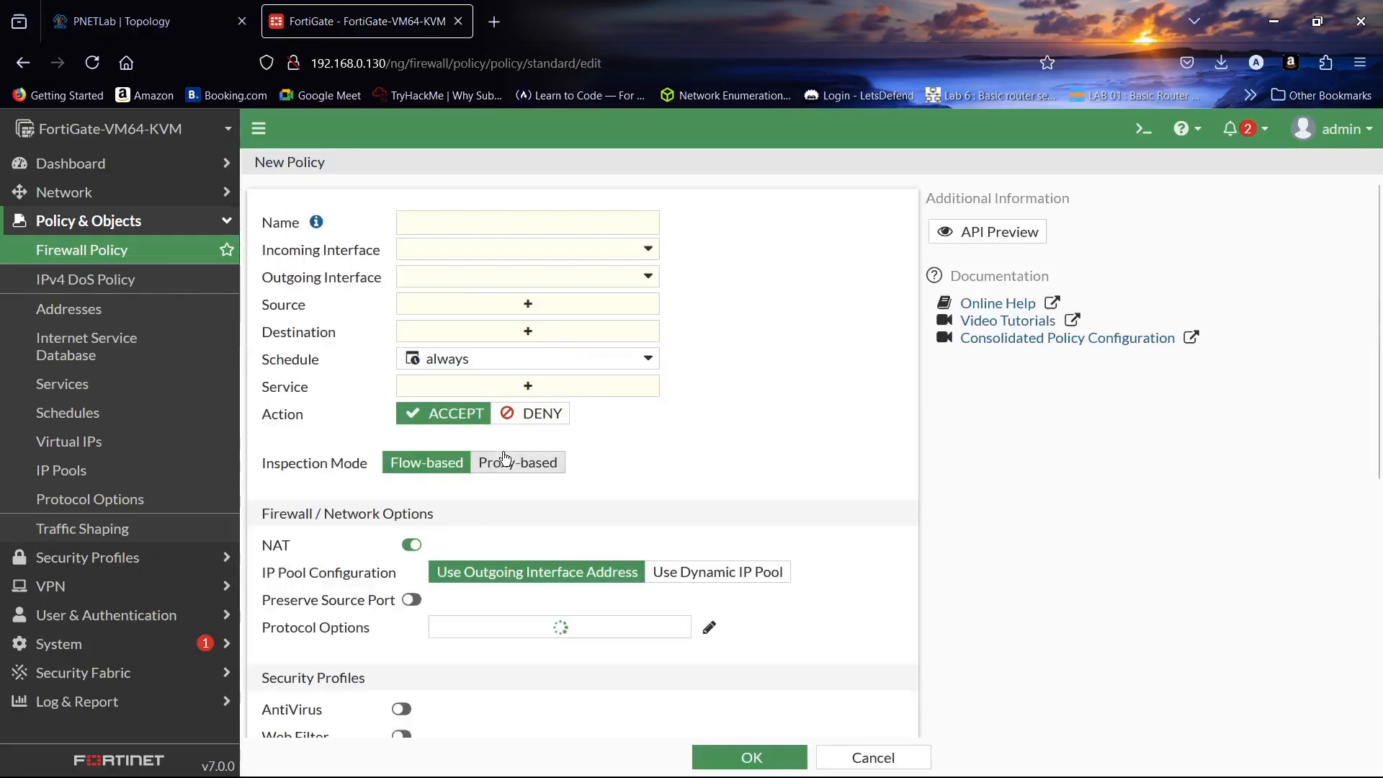
left_click(507, 223)
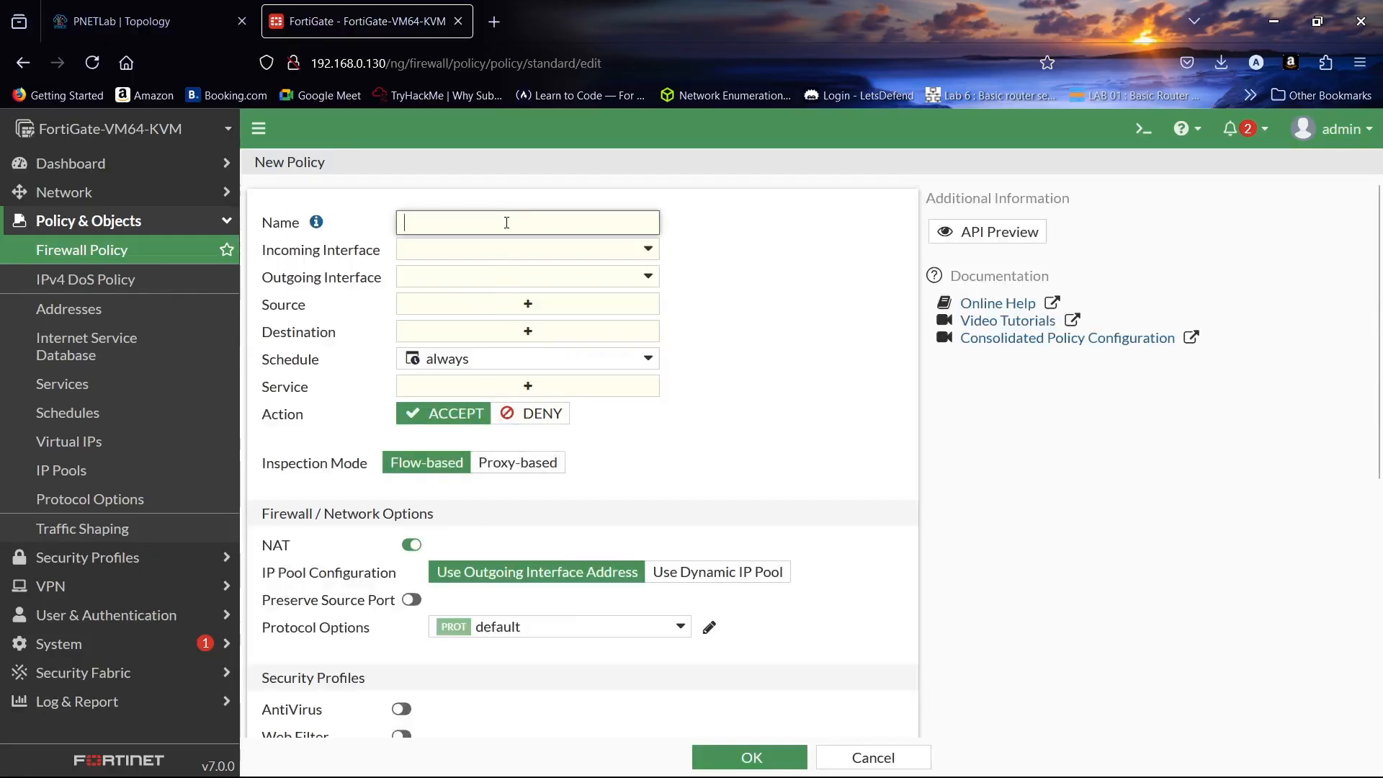
type("LAN -WAN")
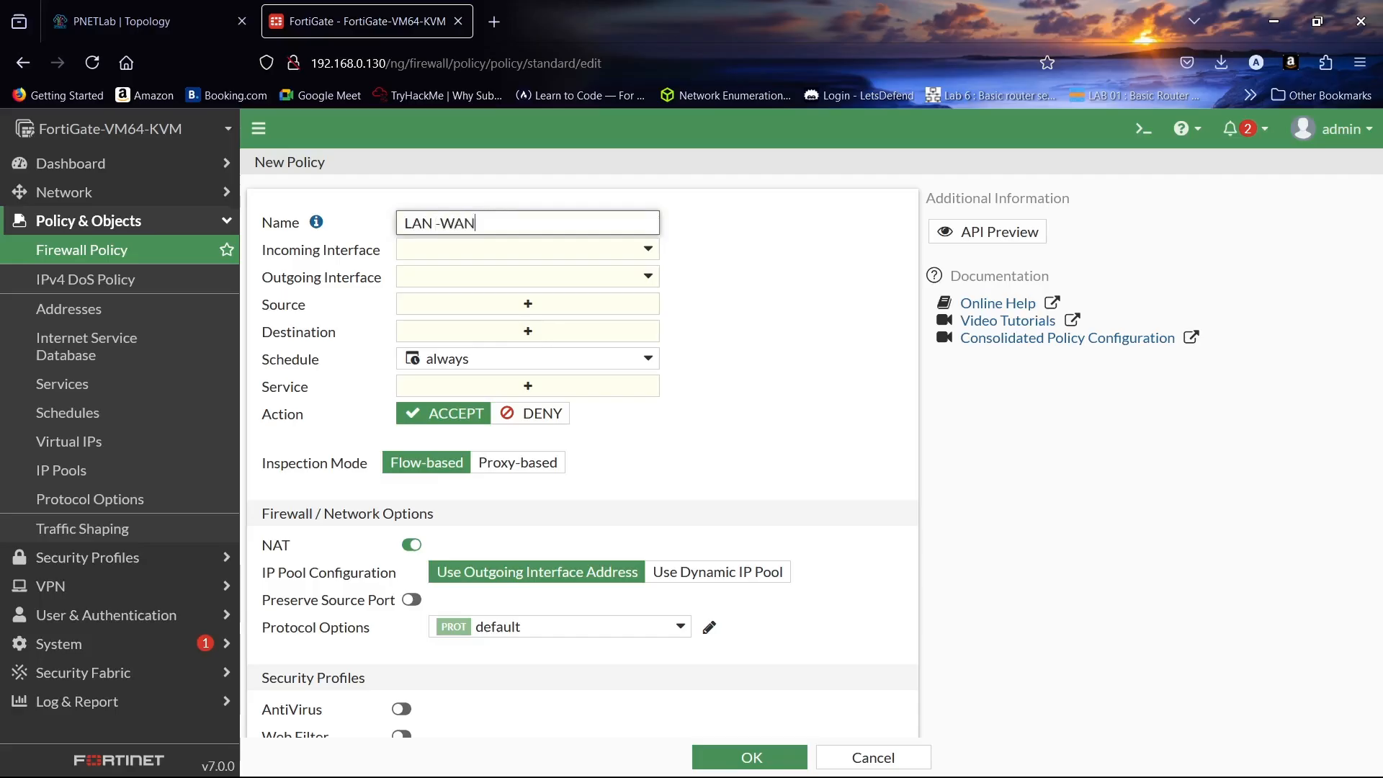
left_click(509, 249)
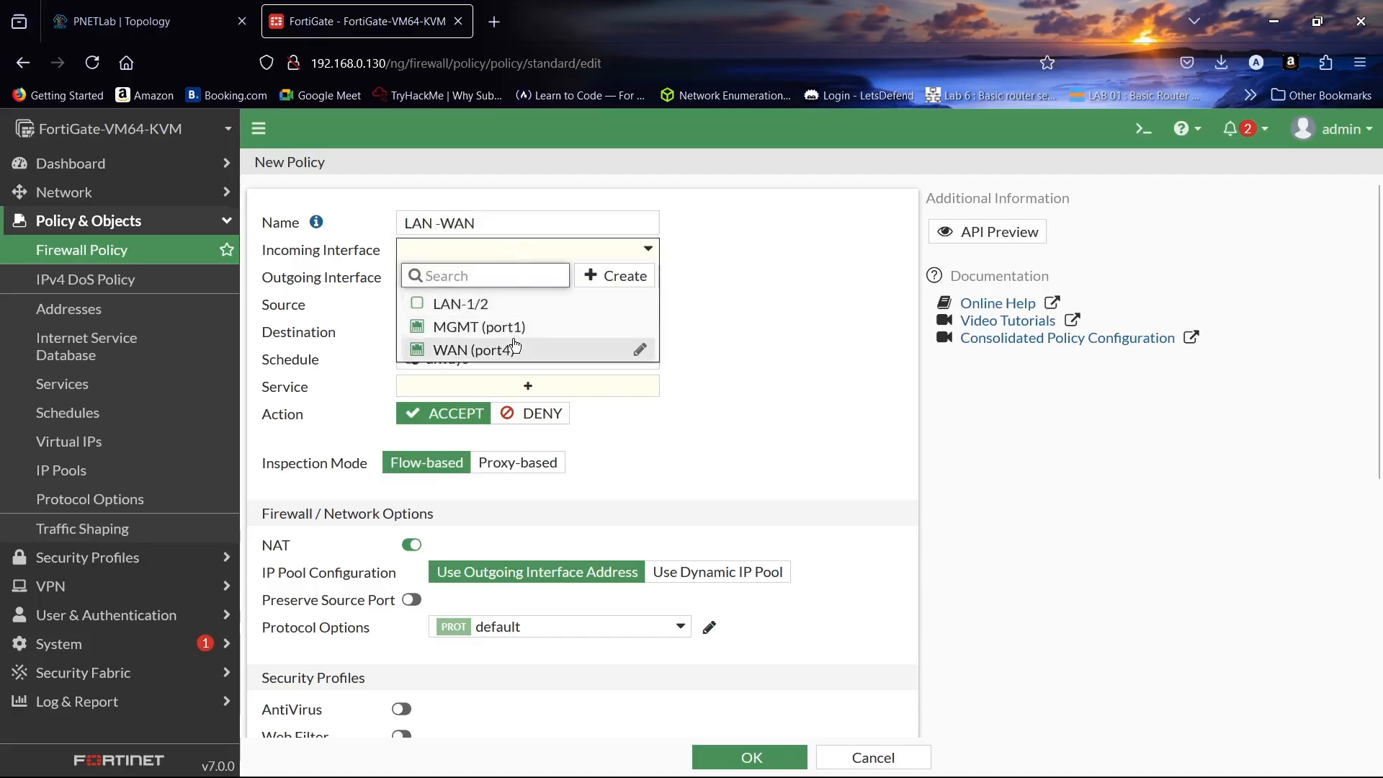
left_click(519, 304)
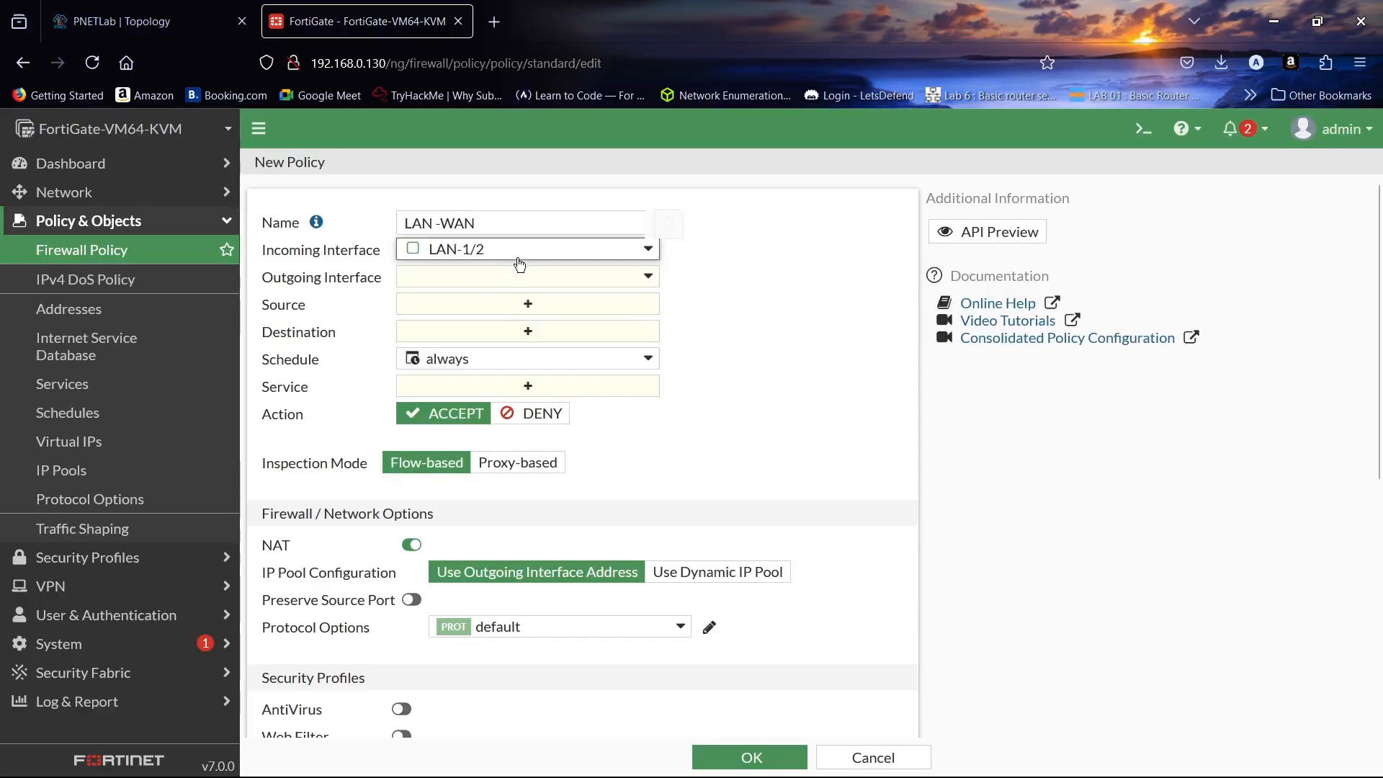
left_click(520, 280)
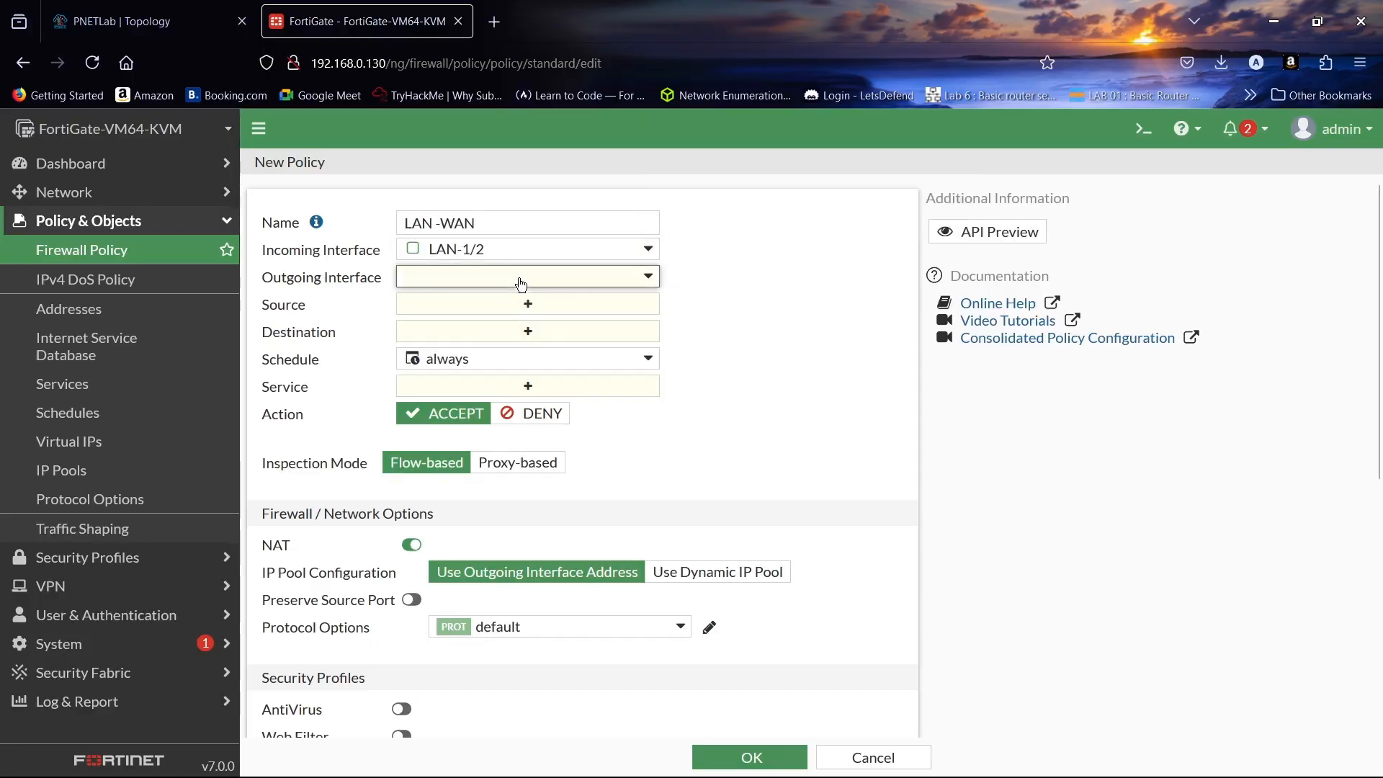
left_click(534, 374)
- Set the policy's source and destination to all and its service to ALL
left_click(561, 311)
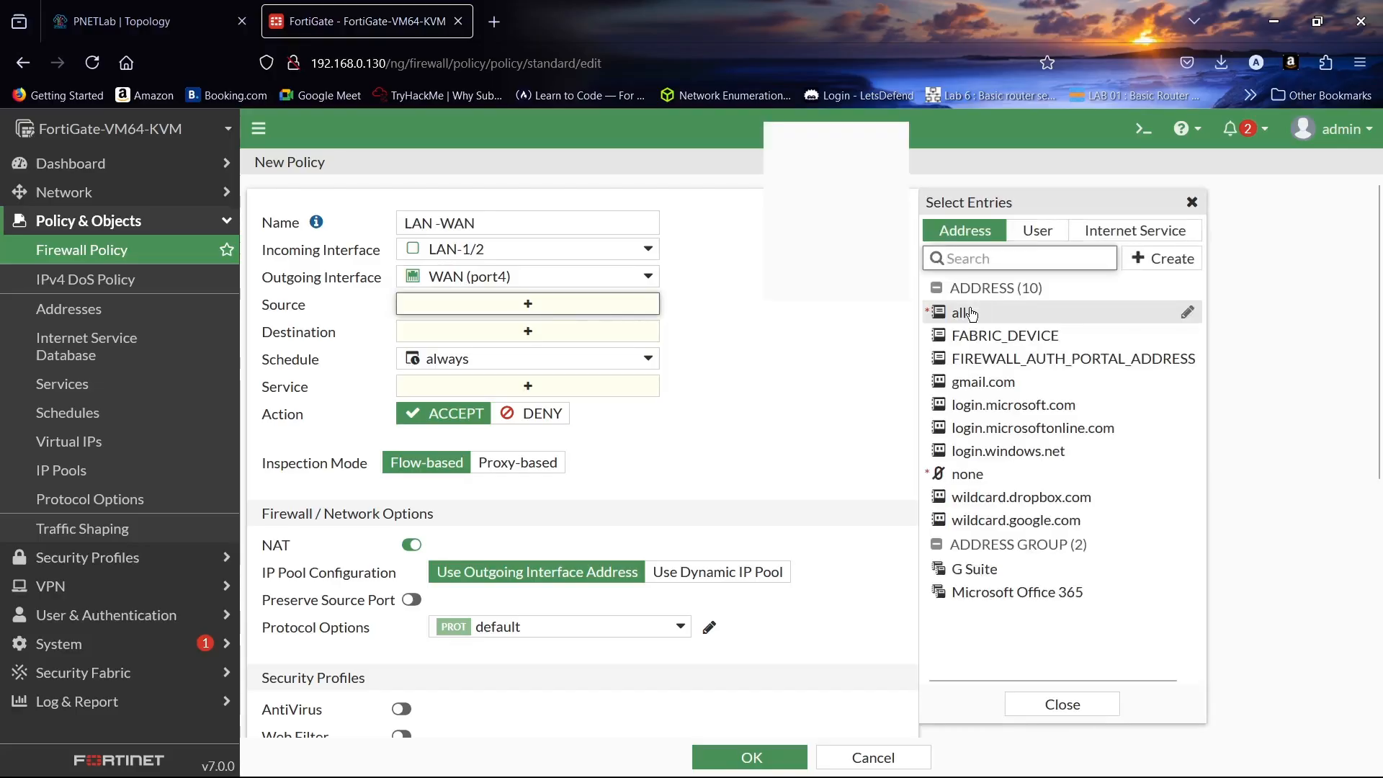
left_click(971, 313)
left_click(1062, 704)
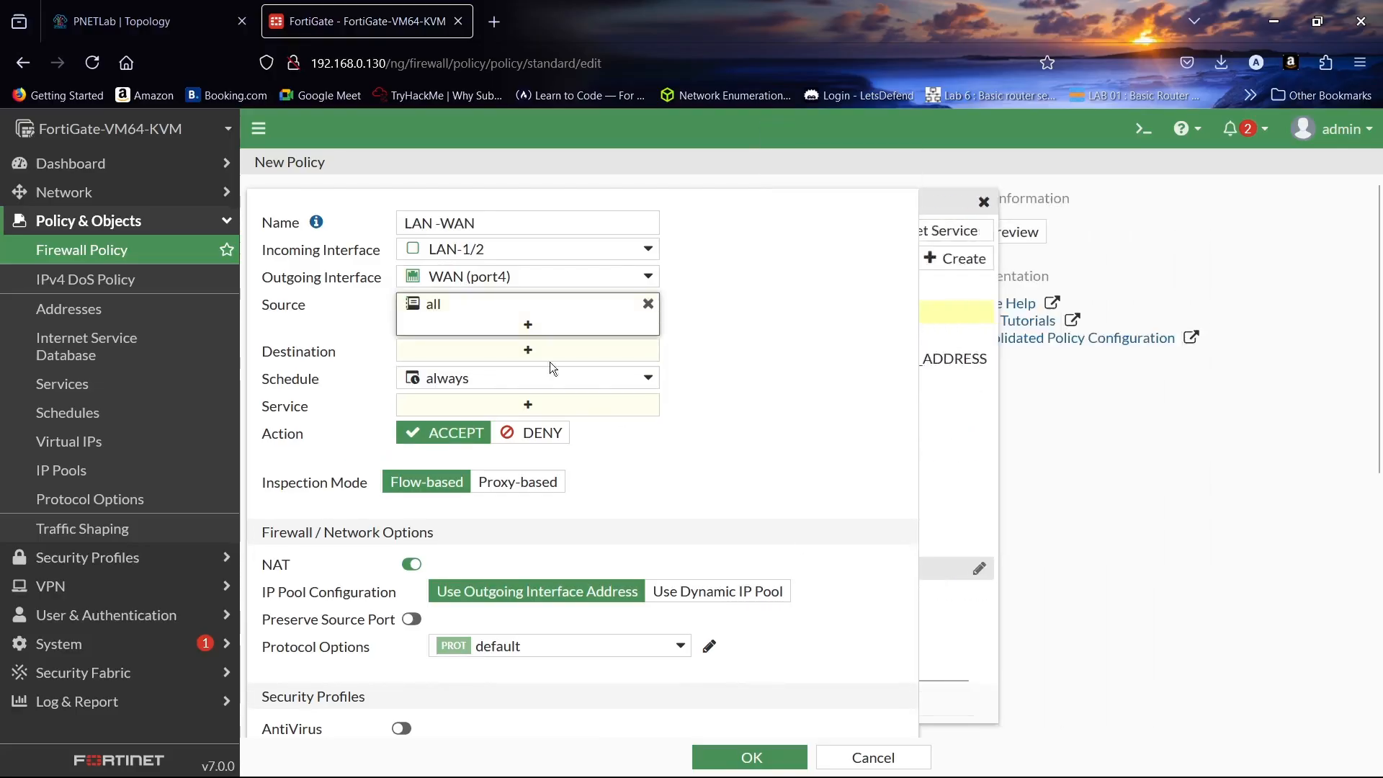
left_click(531, 353)
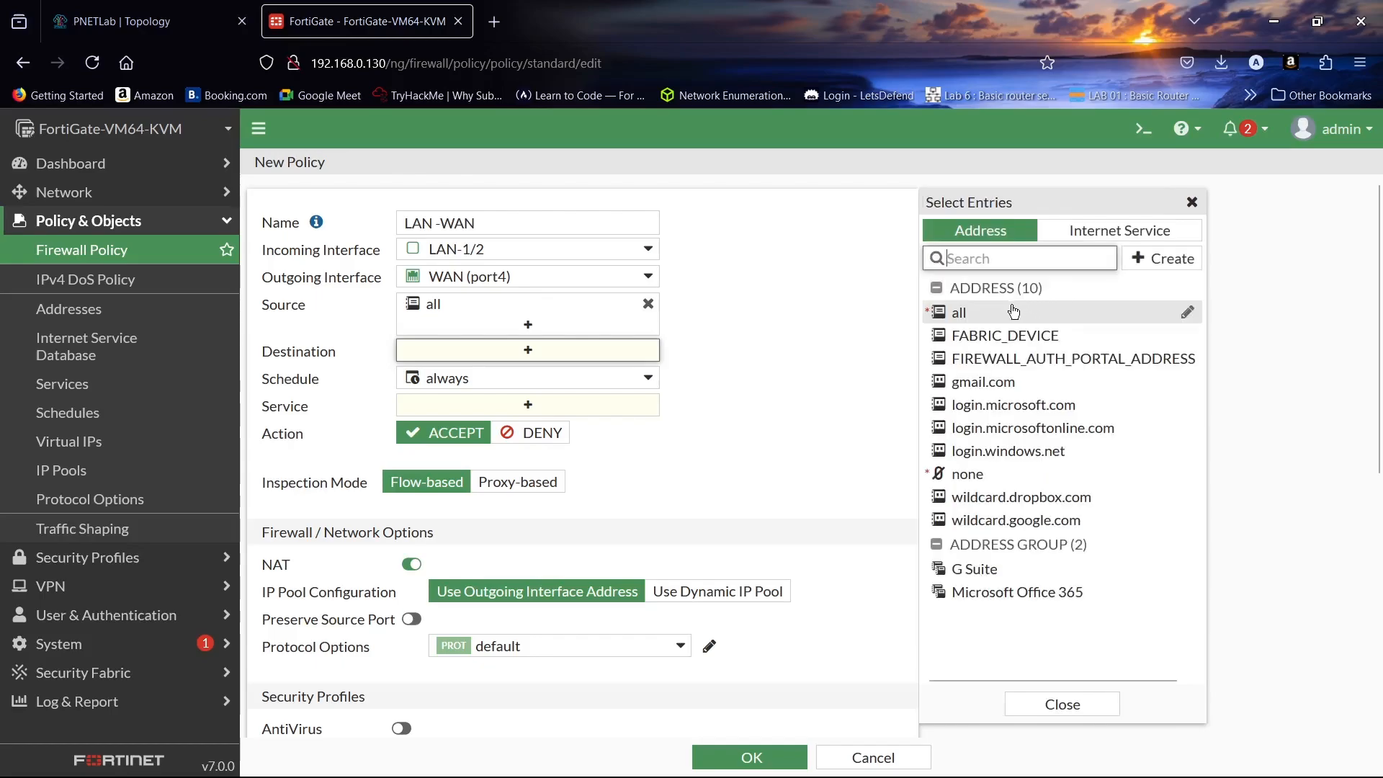
left_click(1012, 312)
left_click(1063, 704)
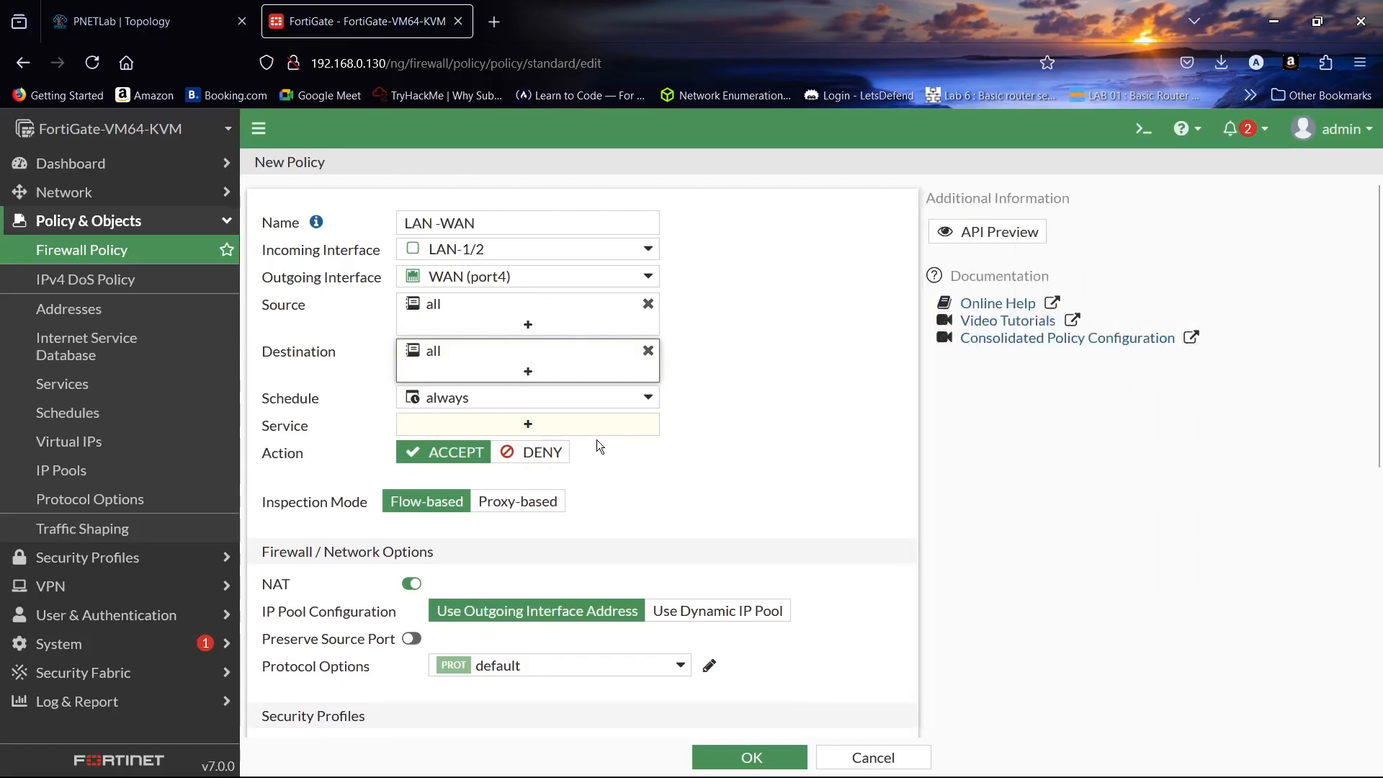
left_click(600, 425)
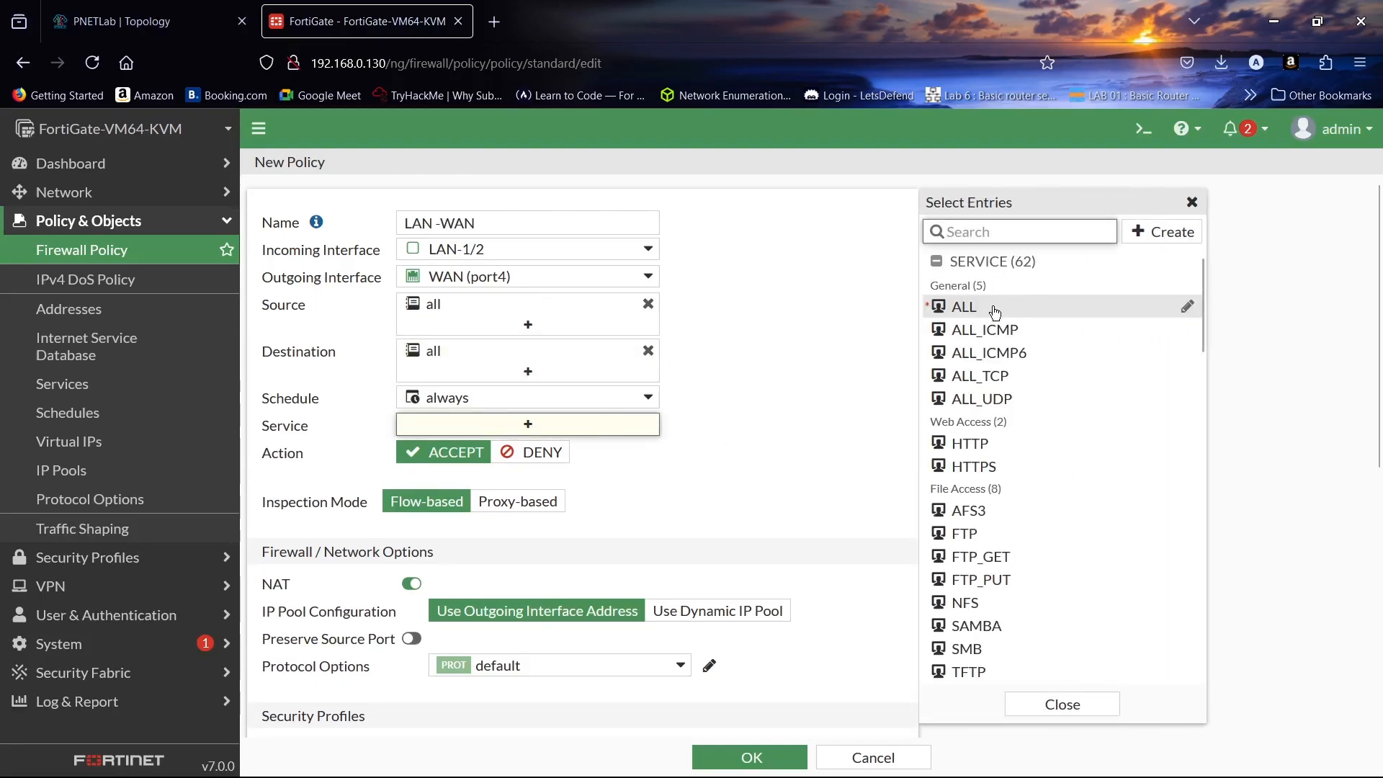
left_click(995, 309)
left_click(1065, 703)
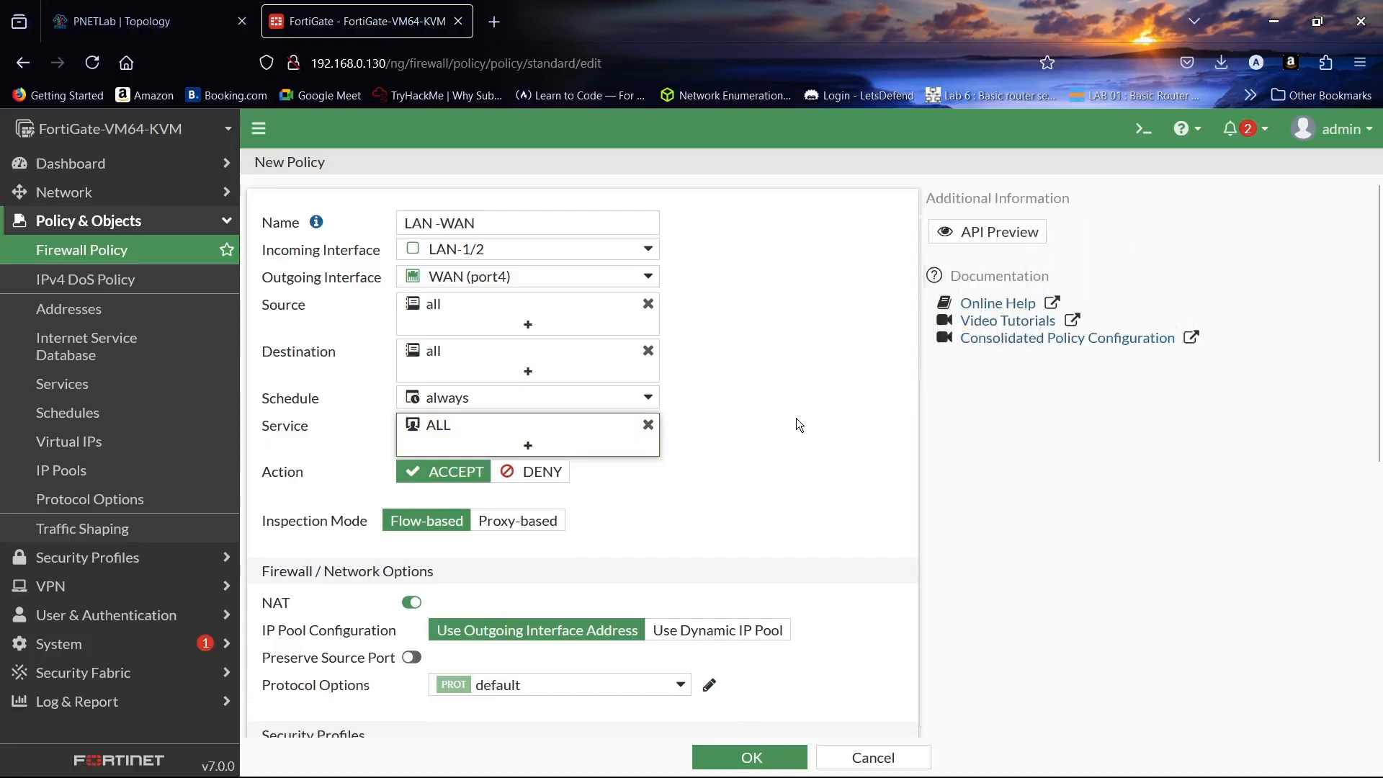
- Keep NAT enabled, save the policy, and go to Network > Interfaces
scroll(802, 414, "down", 5)
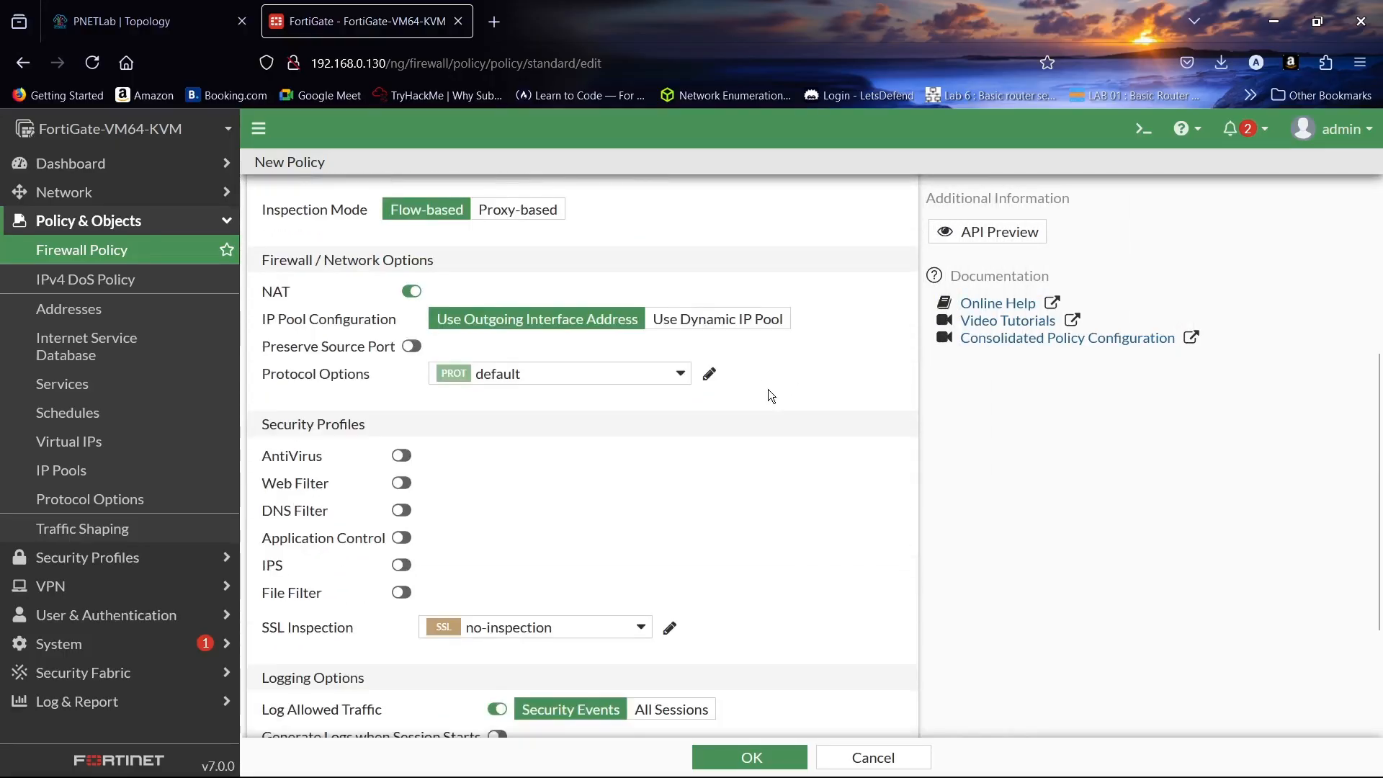
left_click(409, 290)
left_click(409, 291)
scroll(725, 260, "down", 3)
left_click(751, 756)
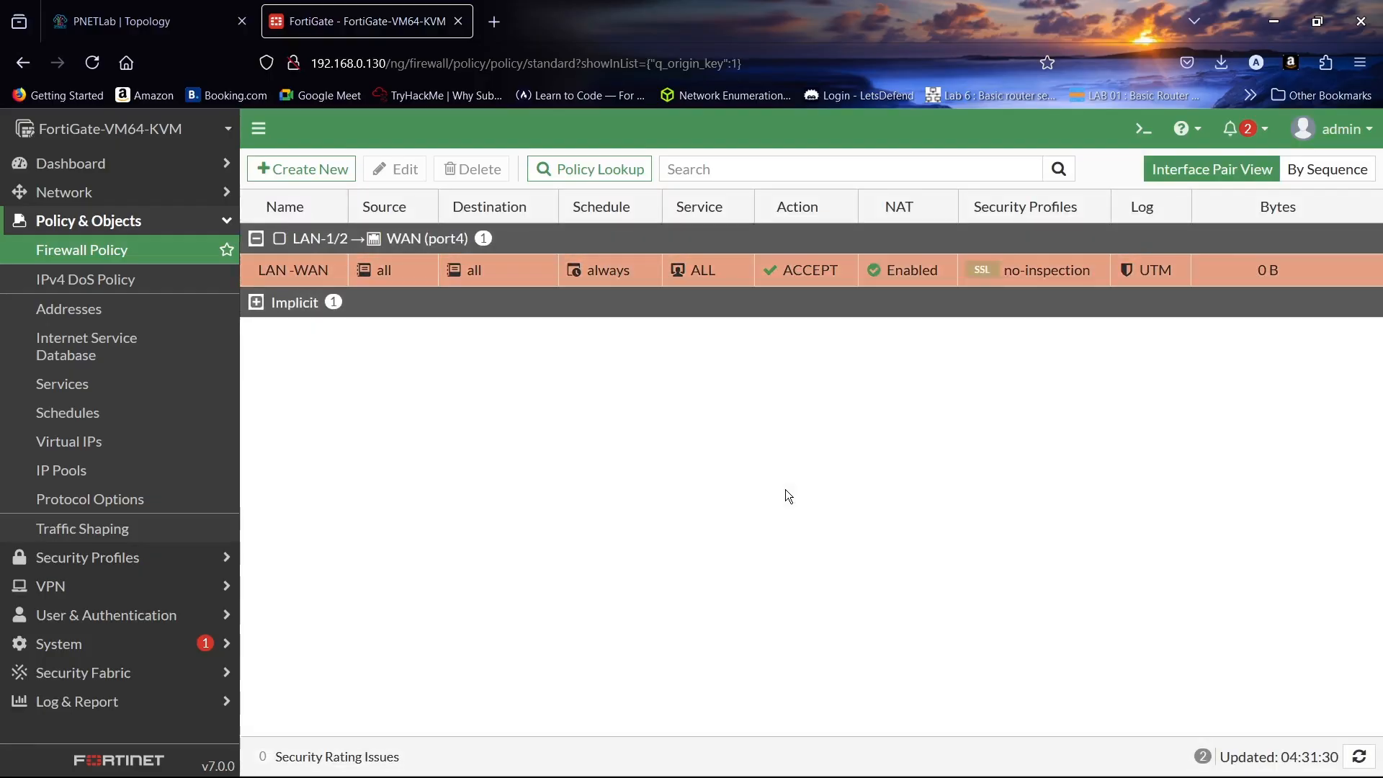
left_click(75, 192)
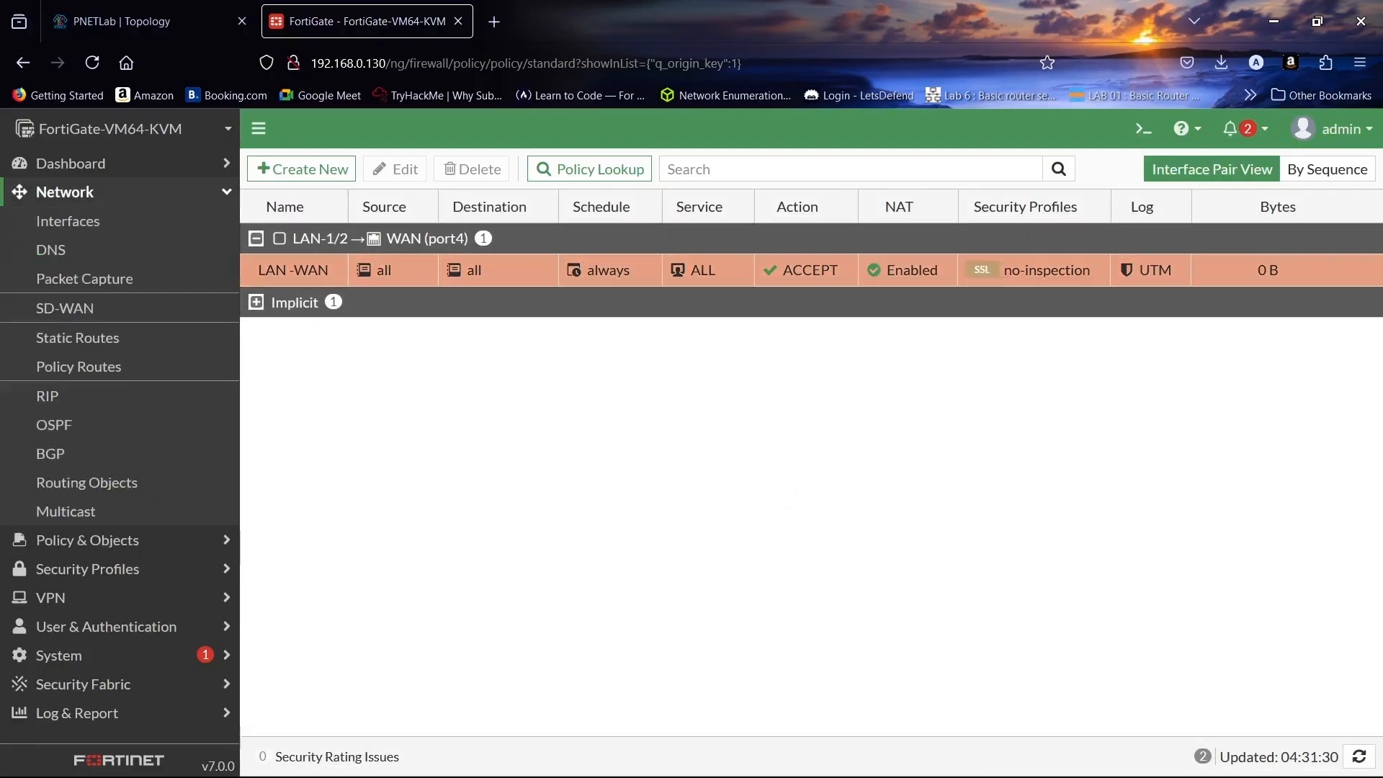
left_click(84, 224)
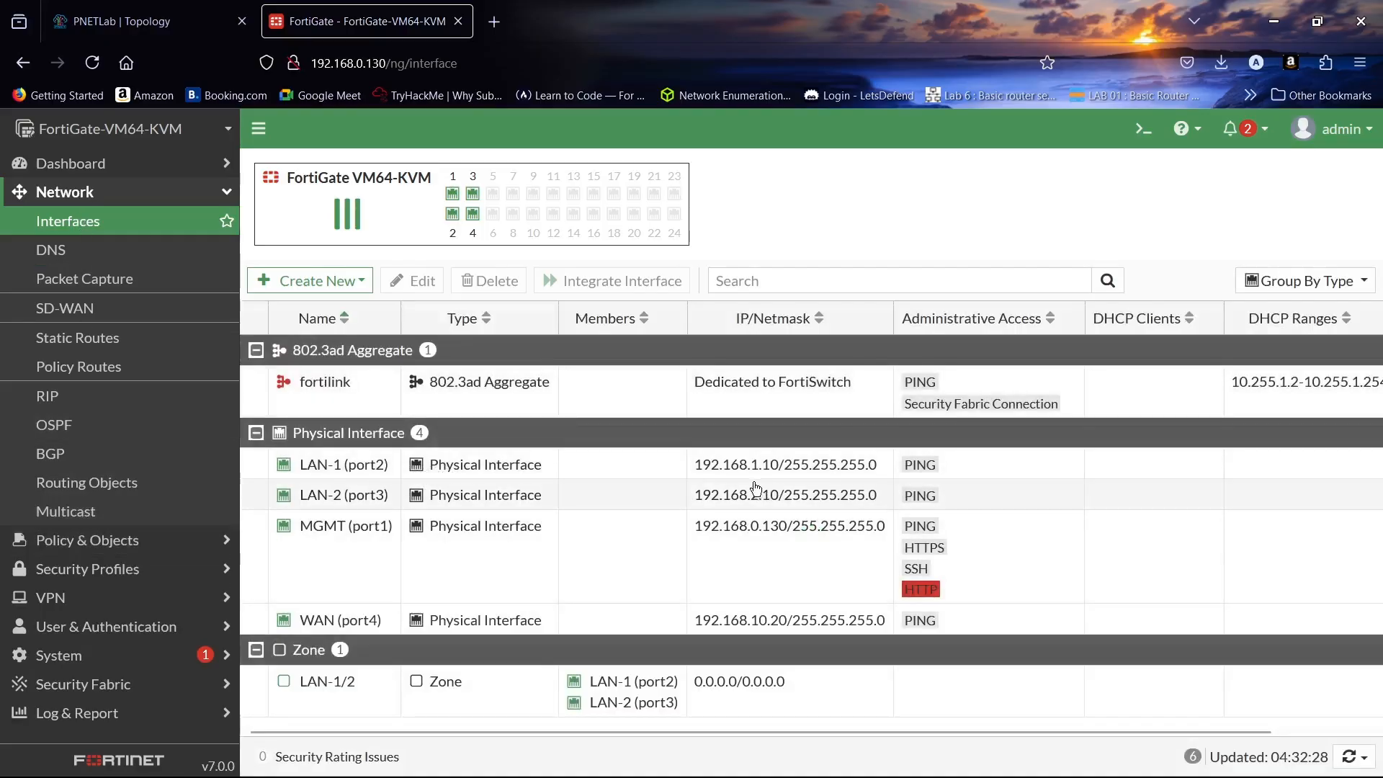
- In the first VPC console, try address 192.168.10.1/24 with gateway 192.168.10.10
left_click(180, 11)
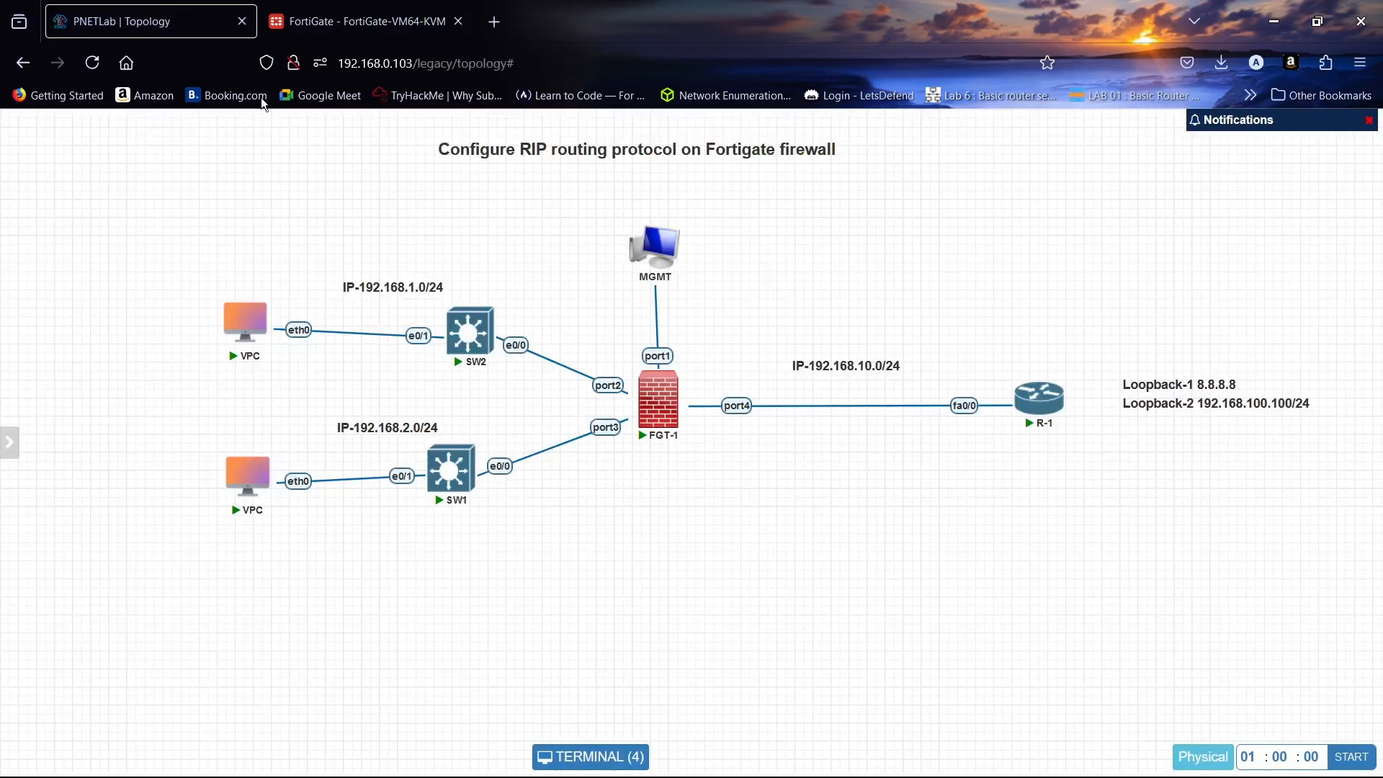
left_click(248, 325)
left_click_drag(678, 140, 989, 131)
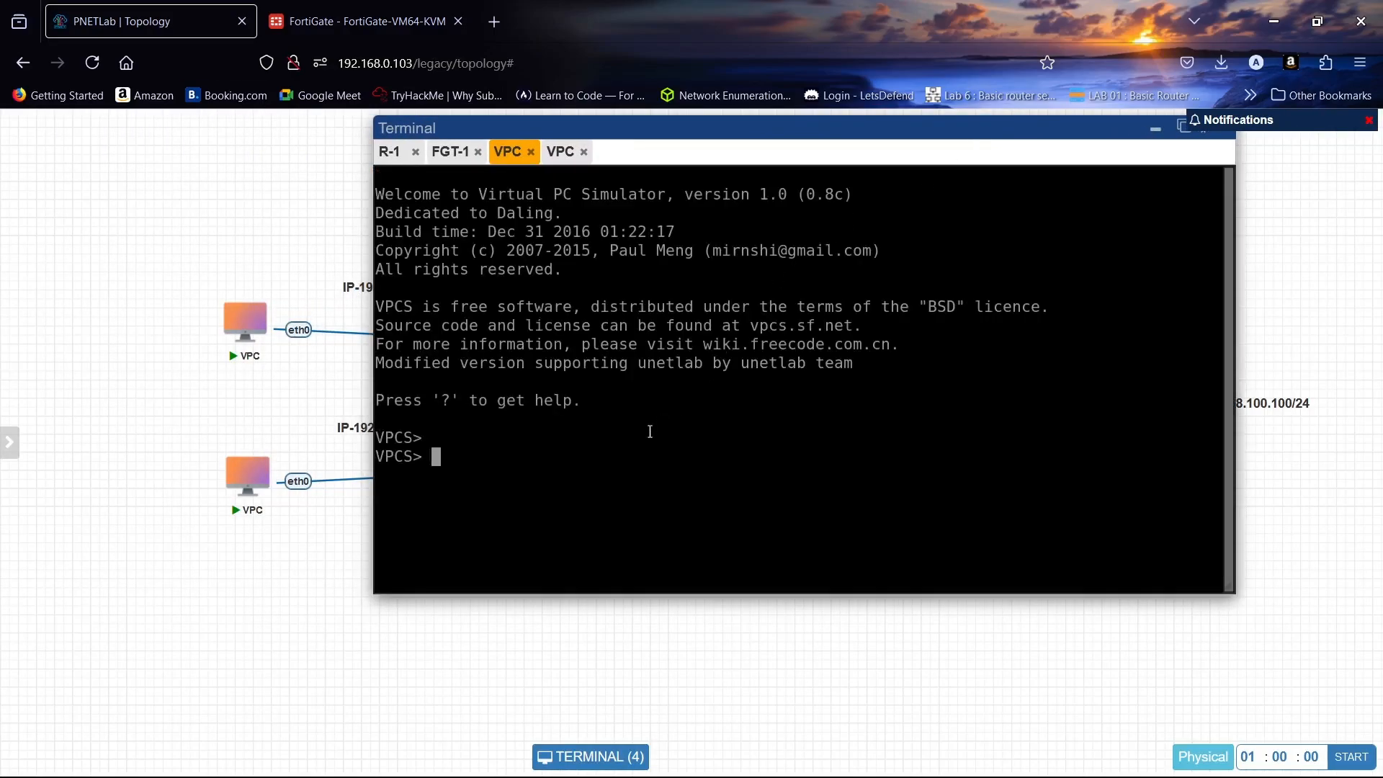
key("Caps_Lock")
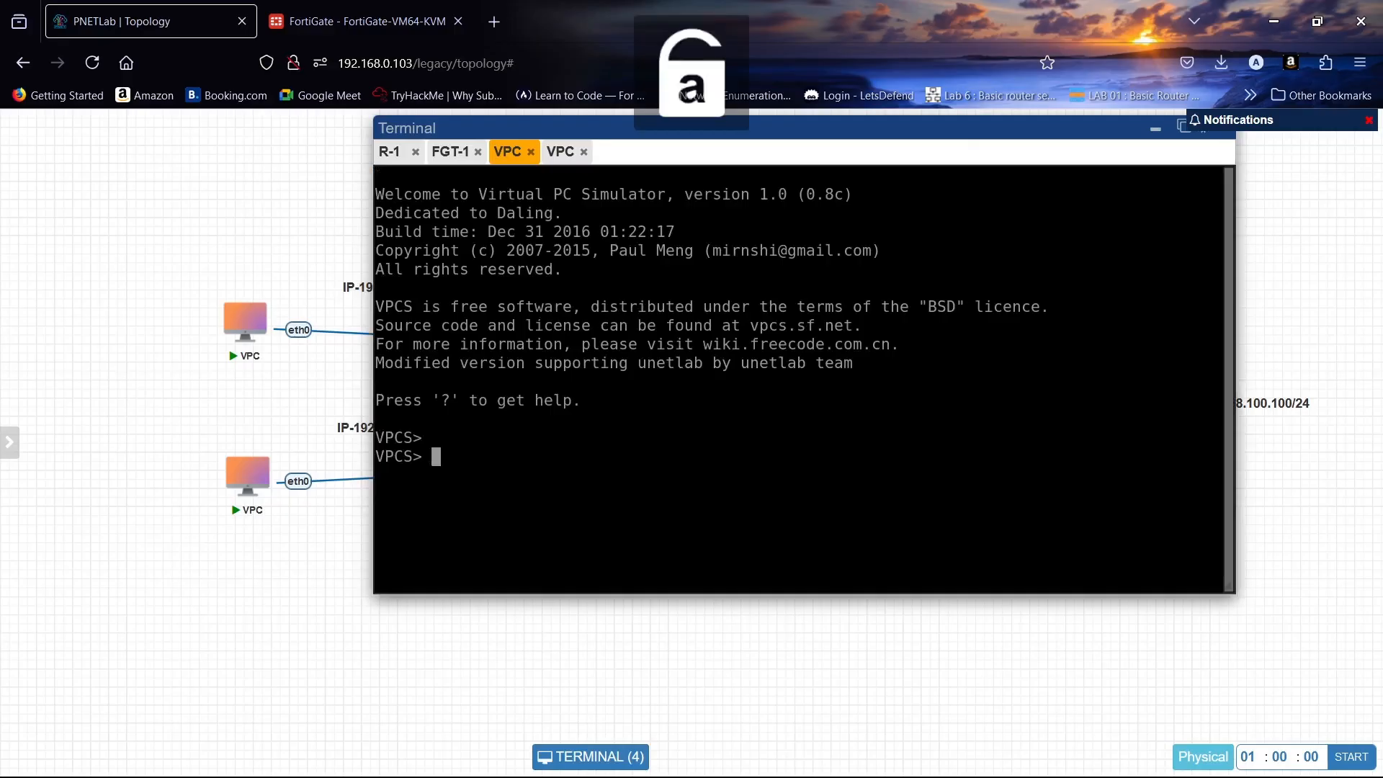
type("ip ")
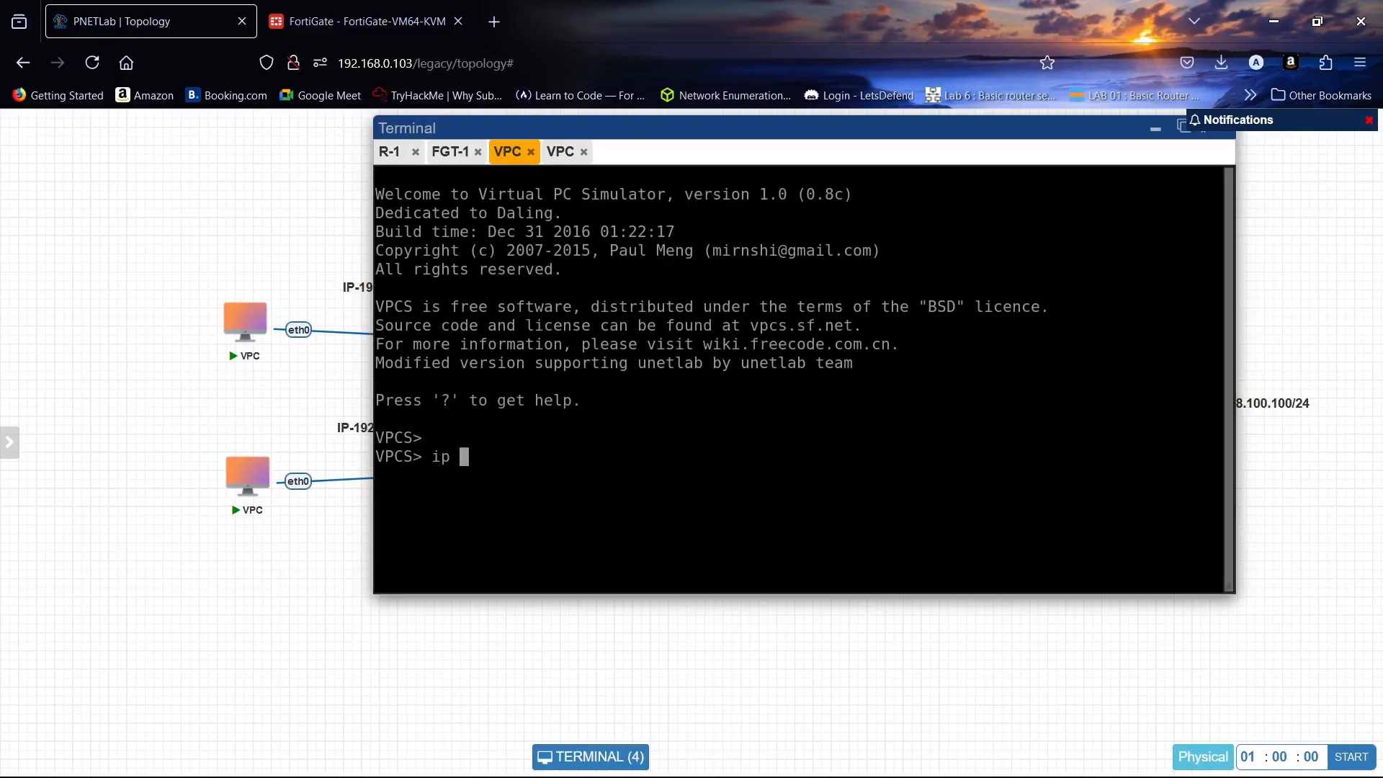
type("192.168.10")
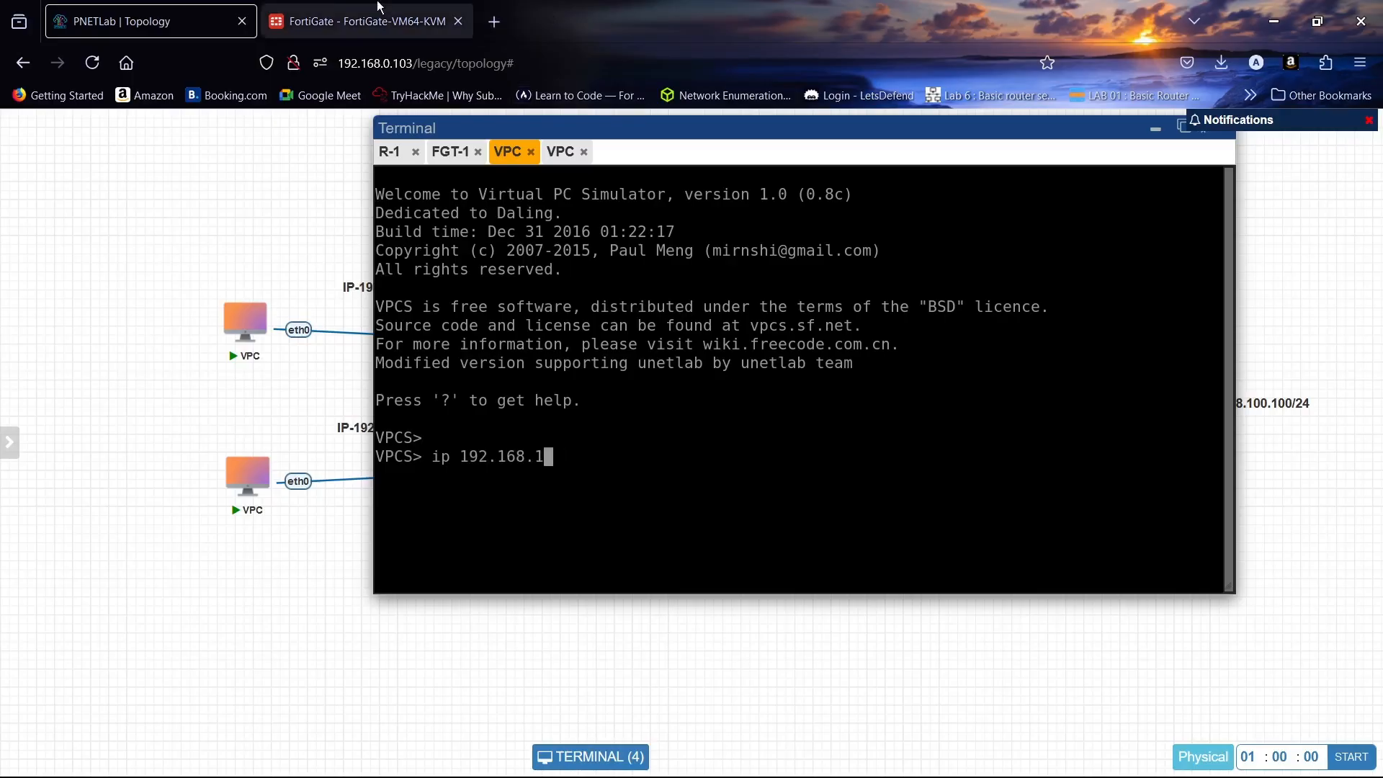
left_click(346, 7)
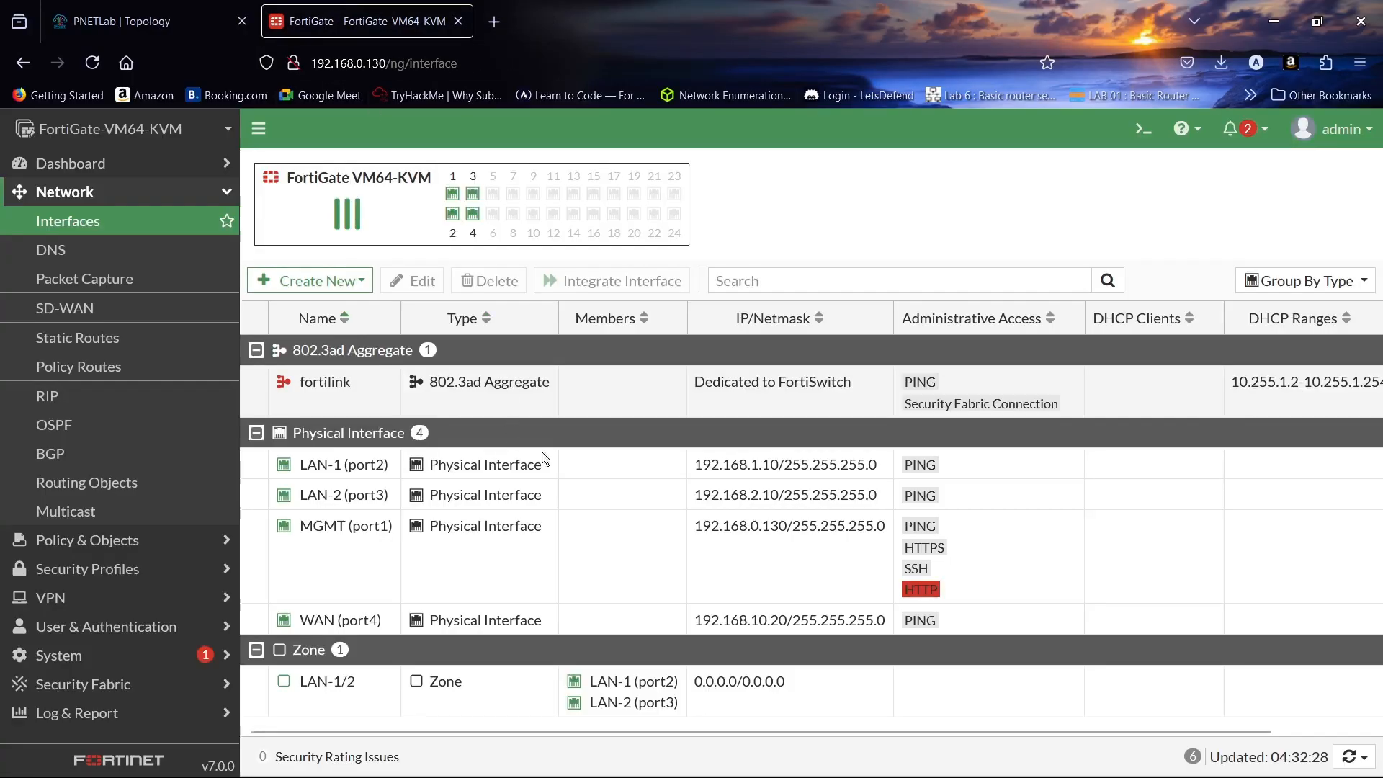
left_click(201, 7)
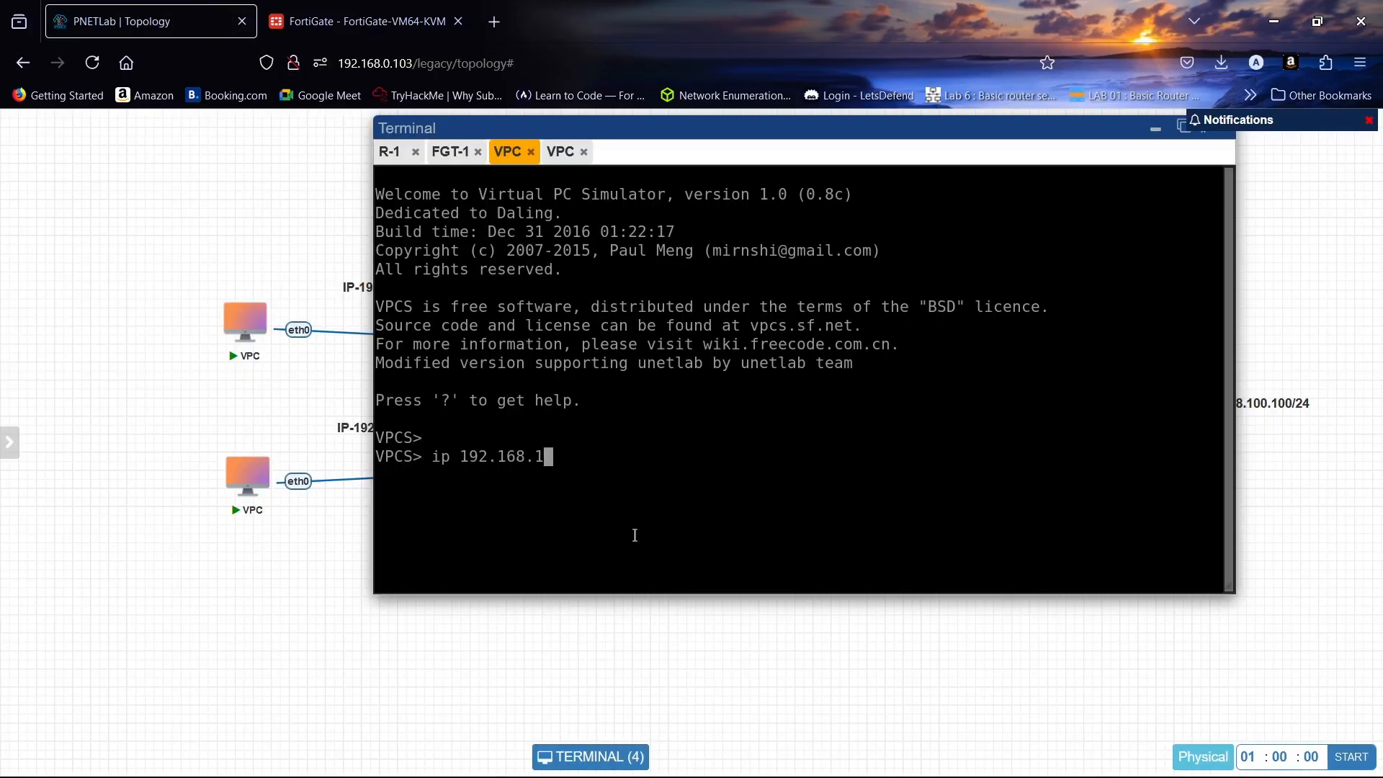
type(".1/24 192.168.")
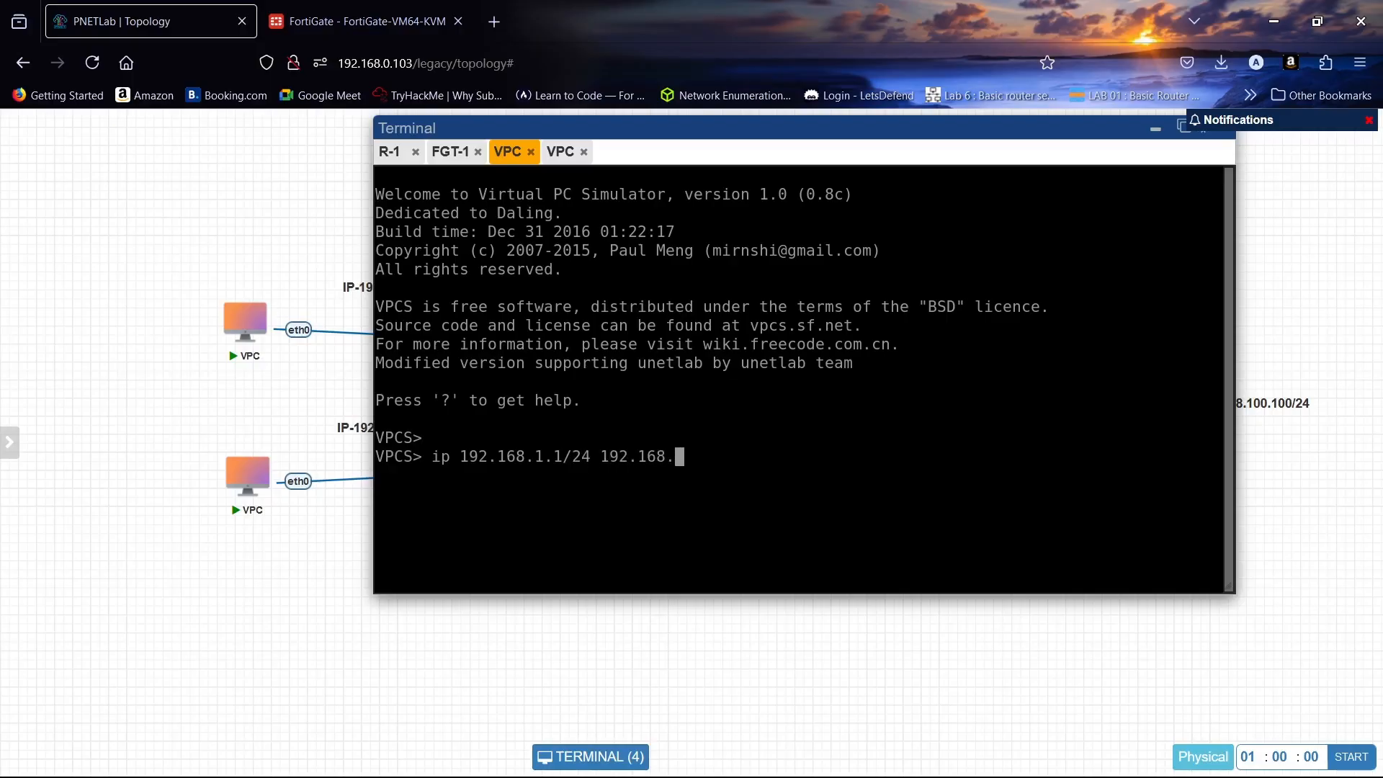
type("10.10")
key("Return")
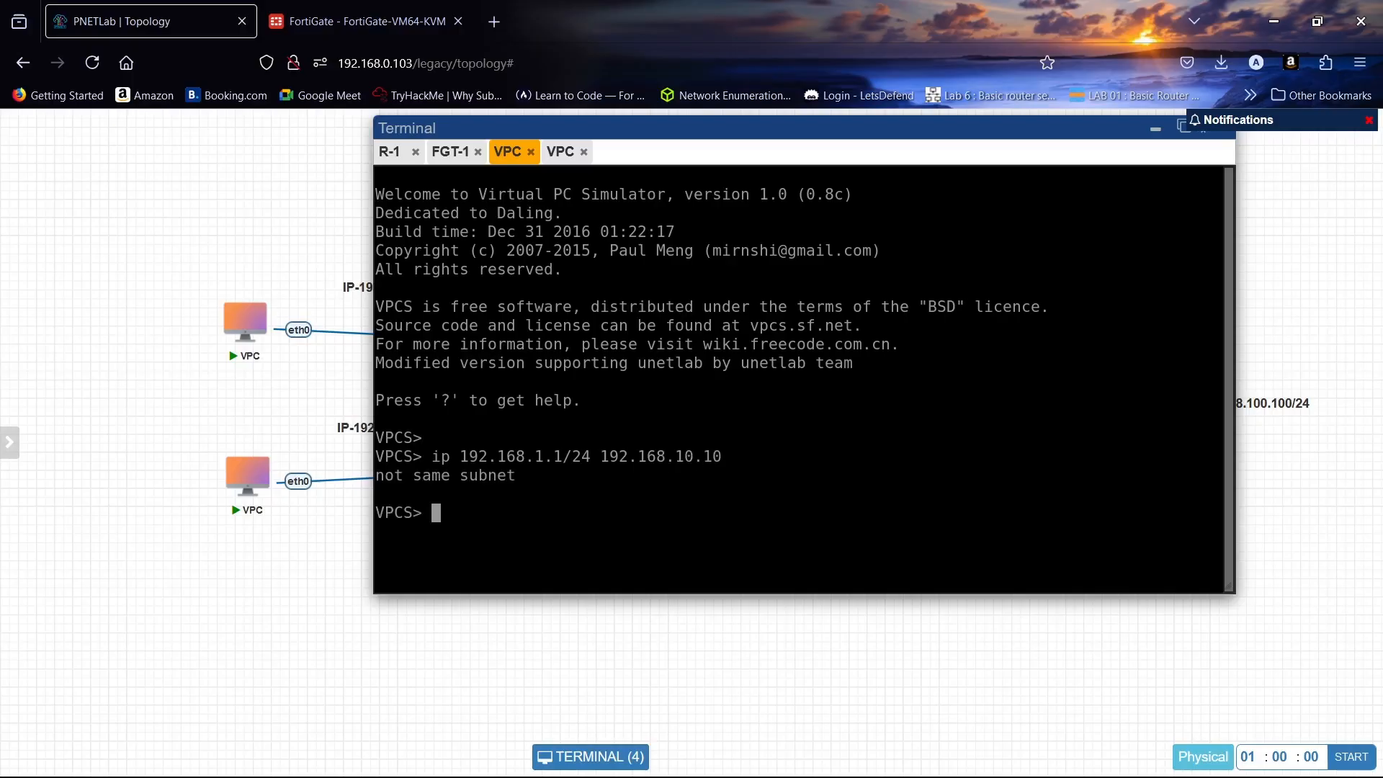
- Correct the VPC command to 192.168.1.1/24 with gateway 192.168.1.10, matching FortiGate LAN-1
key("Up")
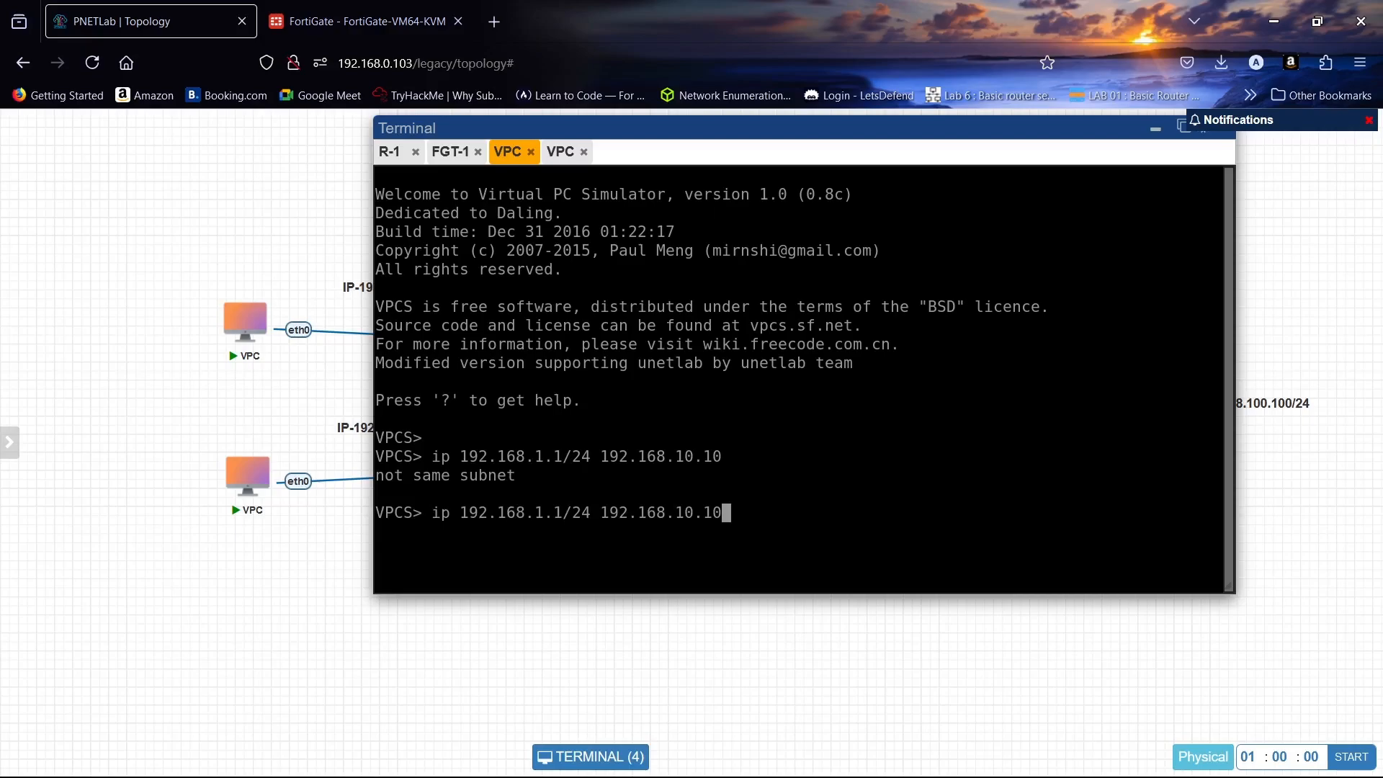
type("/24")
key("Return")
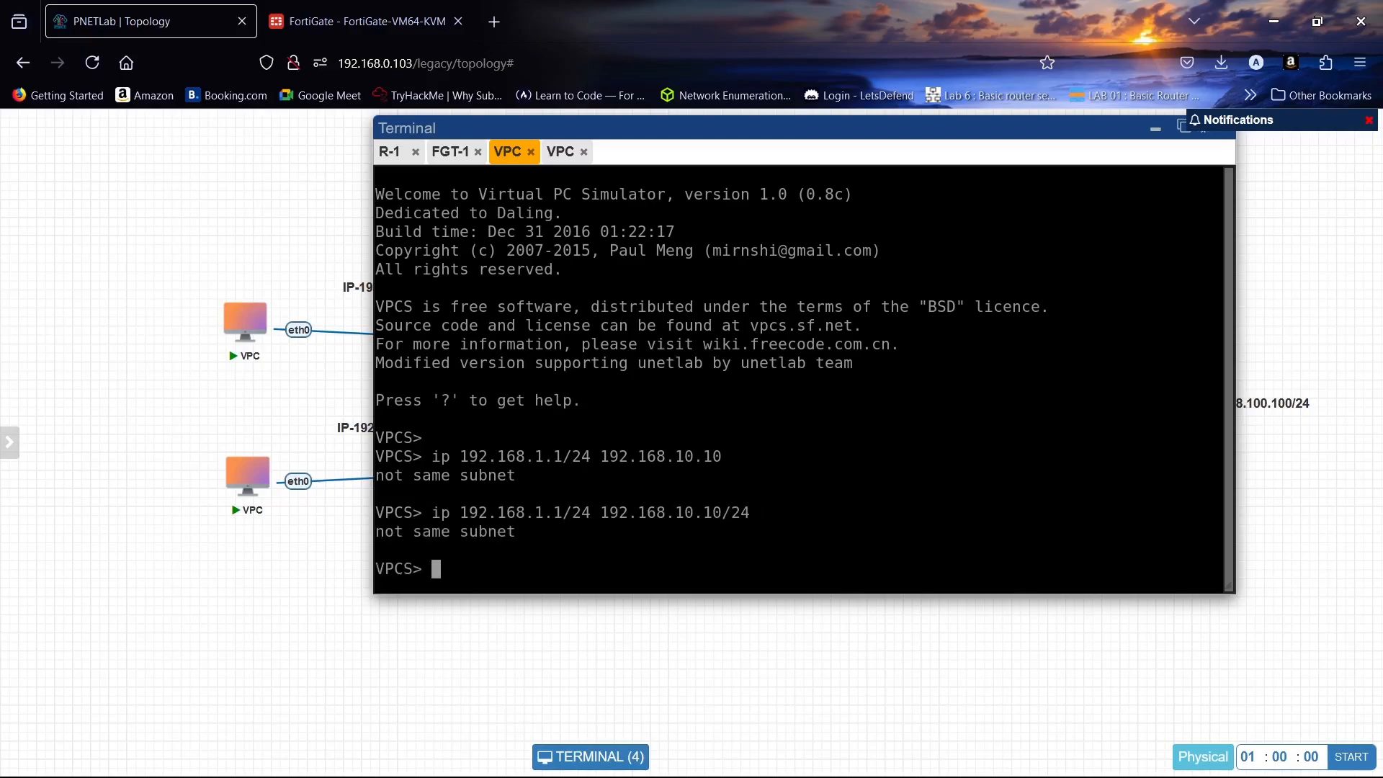
key("Up")
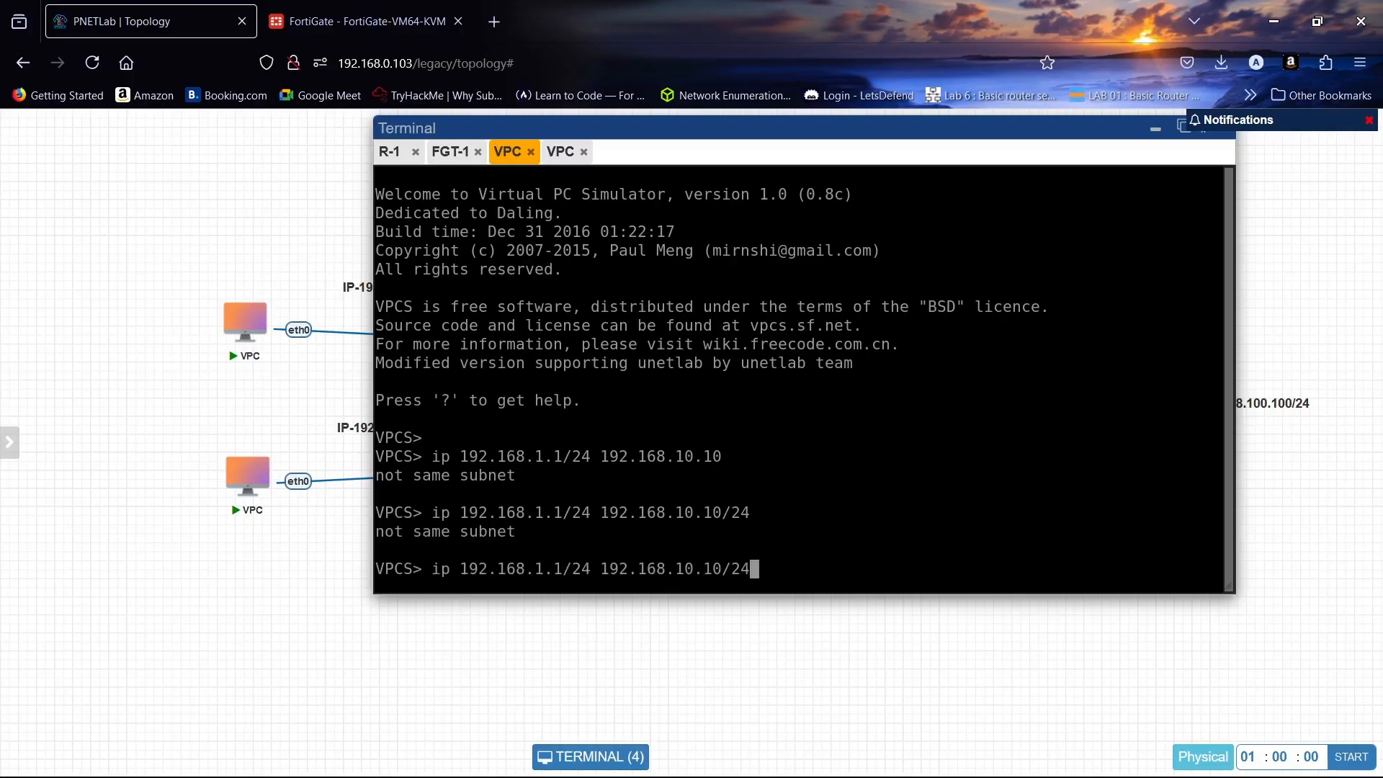
left_click(361, 21)
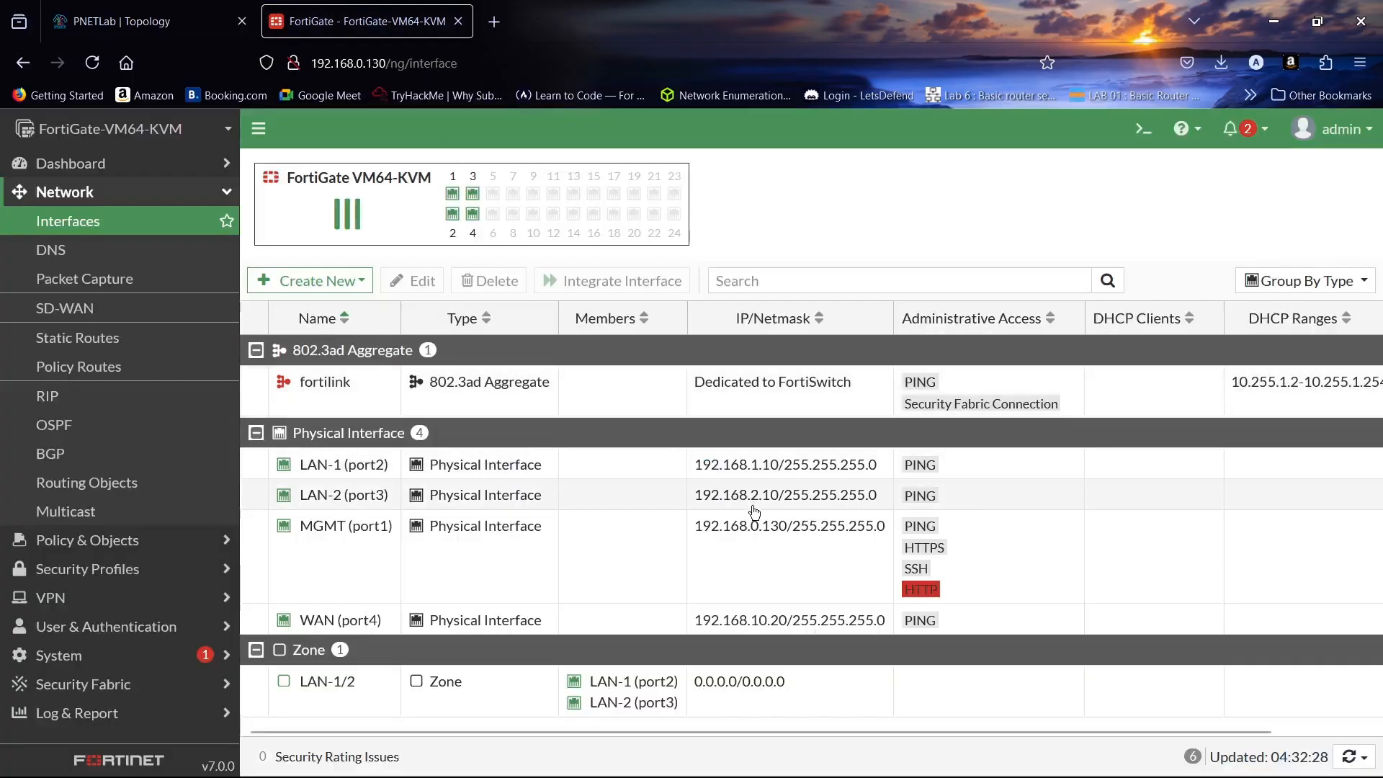
left_click(144, 21)
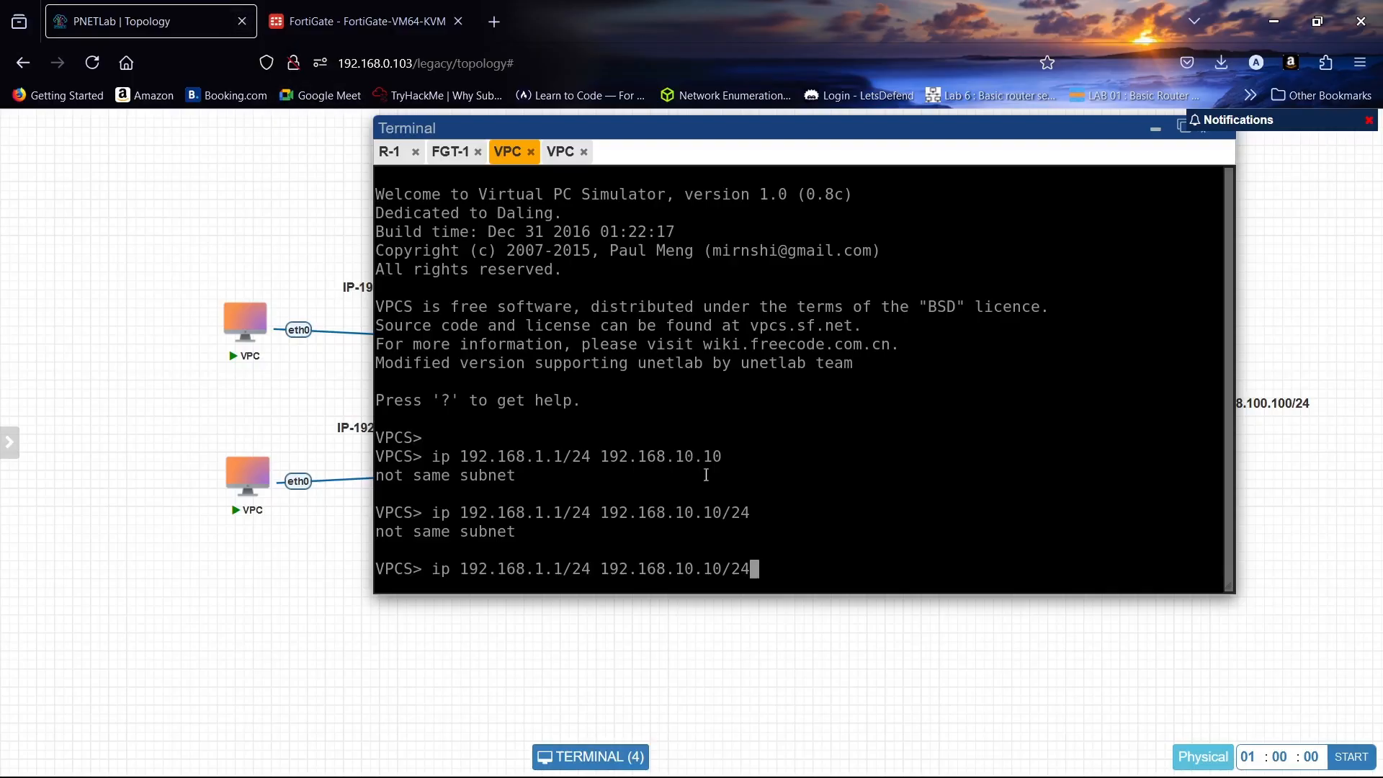
key("Left")
key("Left")
key("Left")
key("Left")
key("Left")
key("Left")
key("BackSpace")
key("Return")
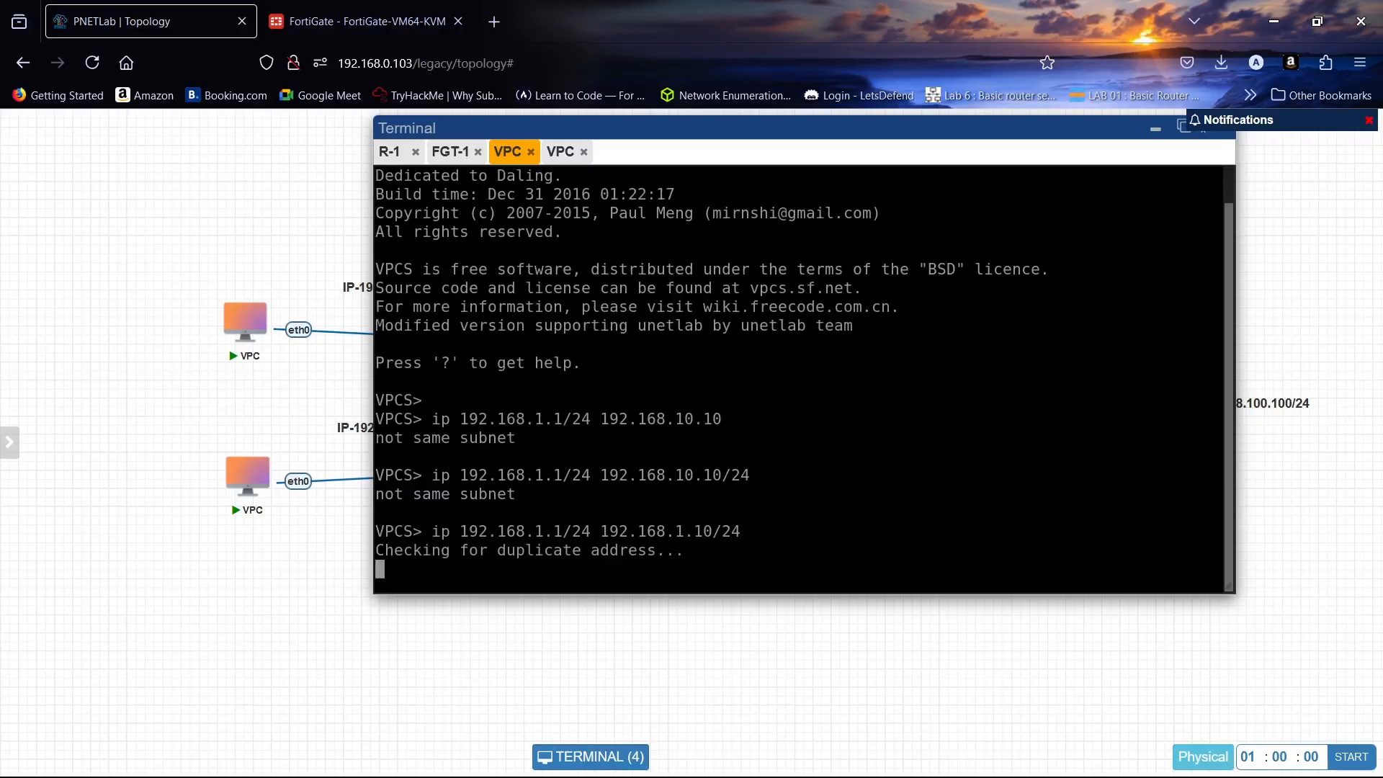
left_click(400, 15)
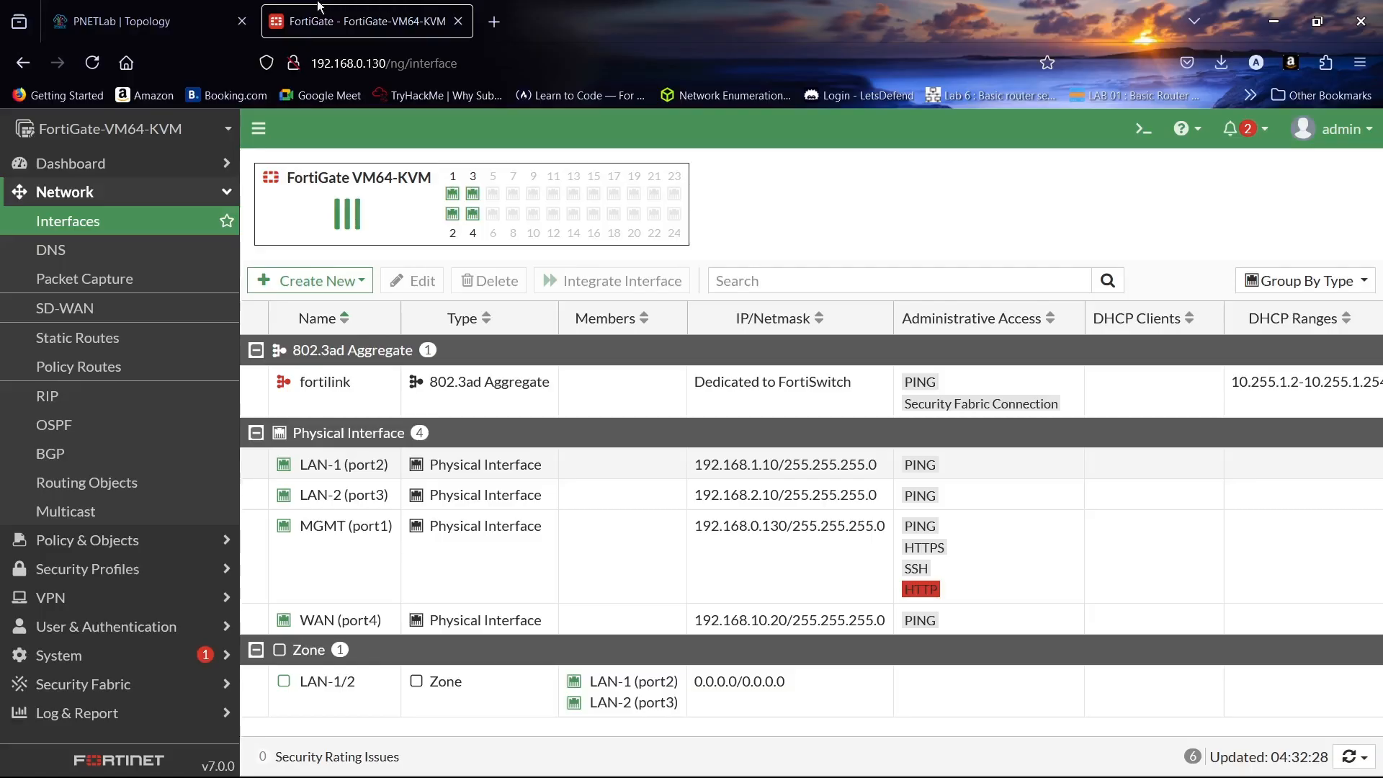
left_click(184, 11)
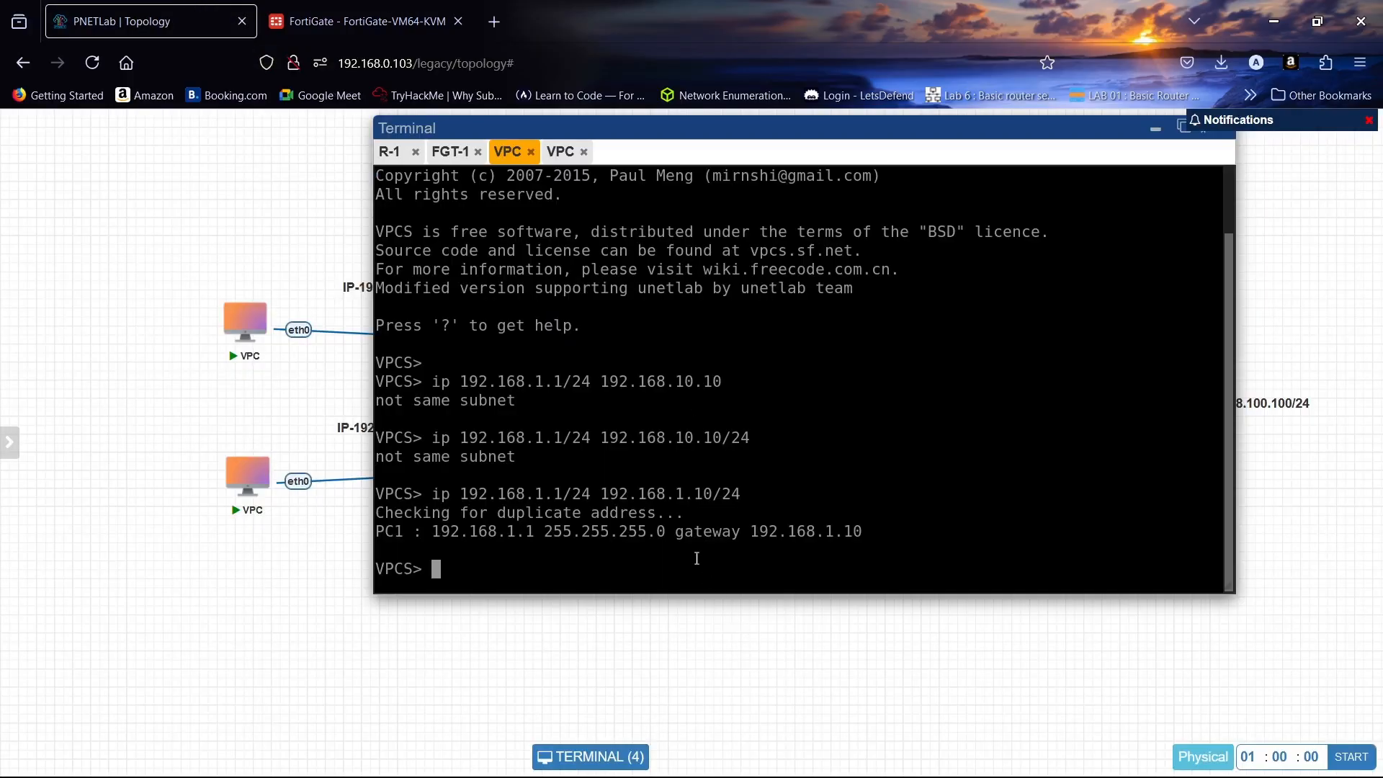
- Give the second VPC 192.168.2.1/24 with gateway 192.168.2.10, dropping the stray 'add' keyword
left_click(258, 480)
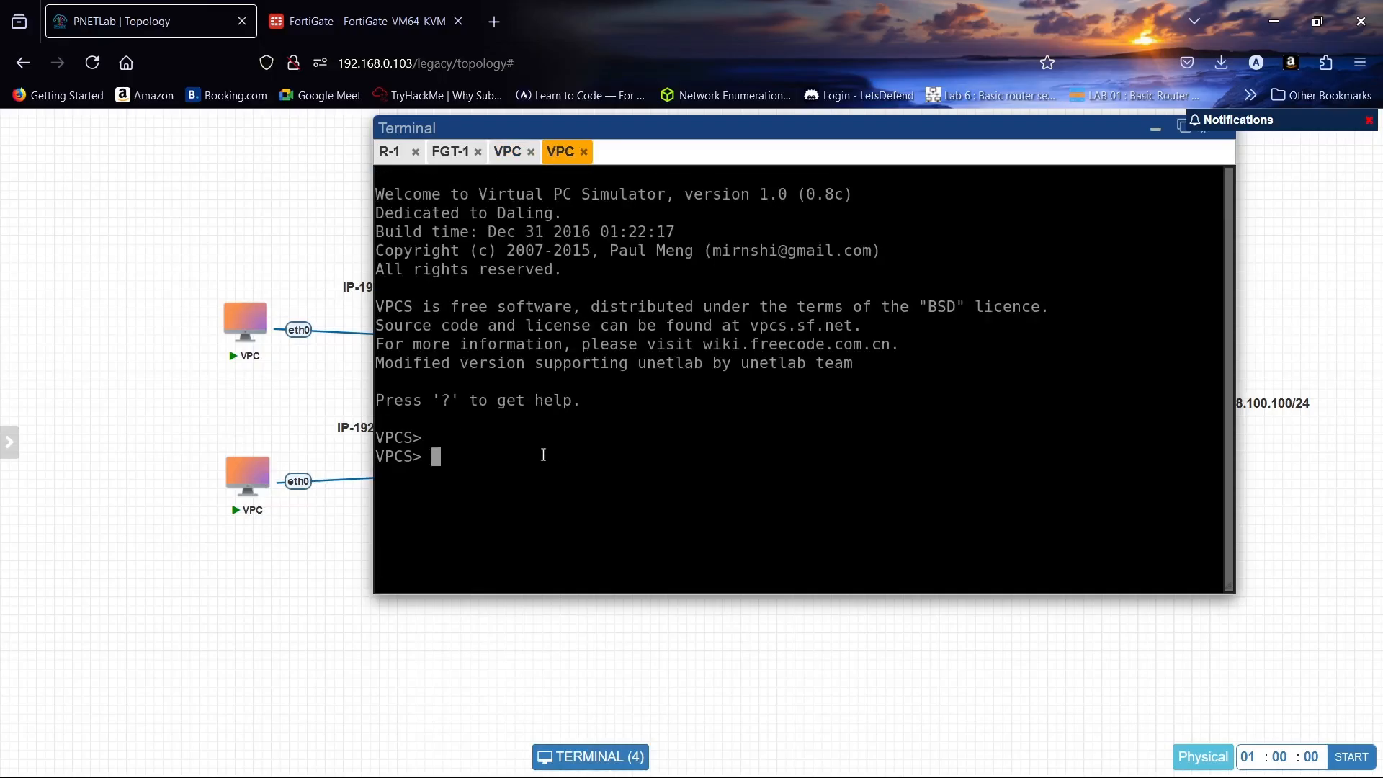
type("ip add 192.168.2.1/24 ")
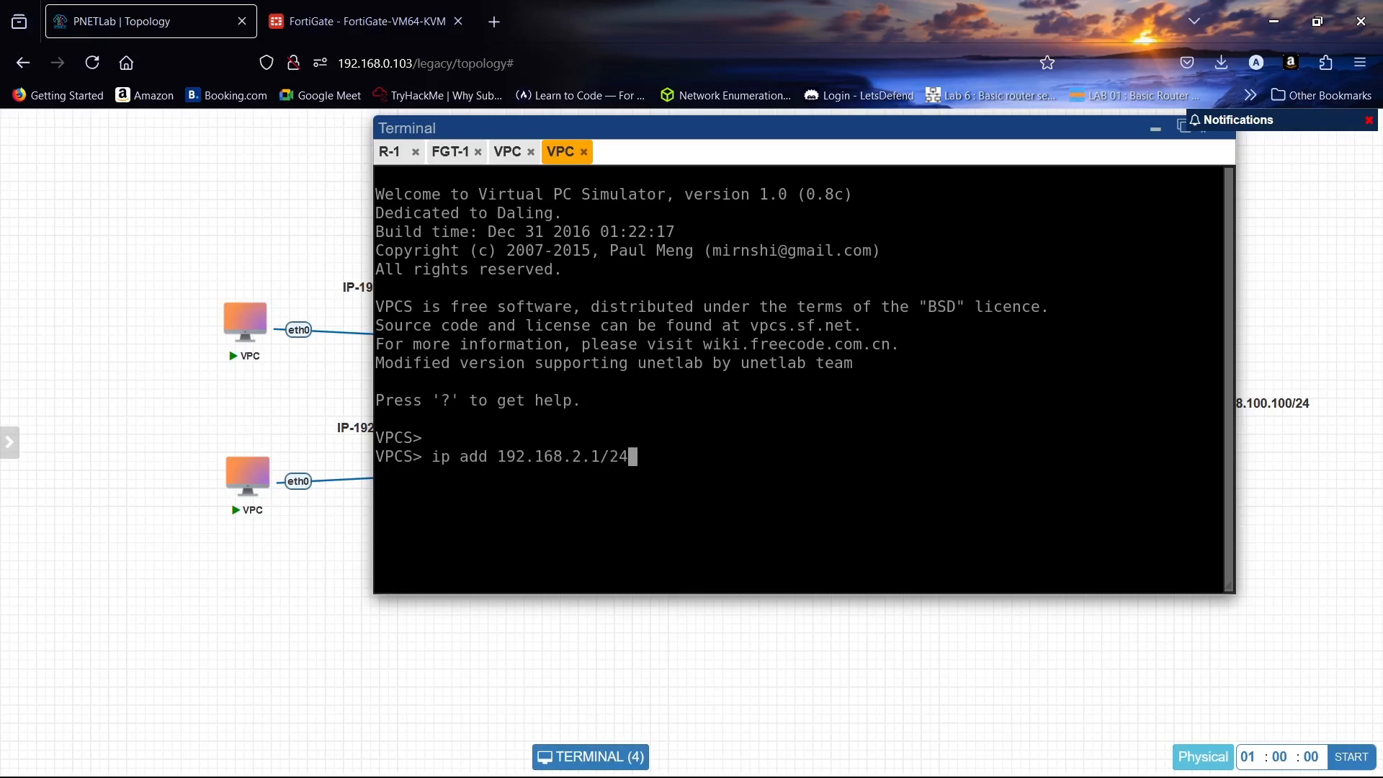
type("192.168.2.10/")
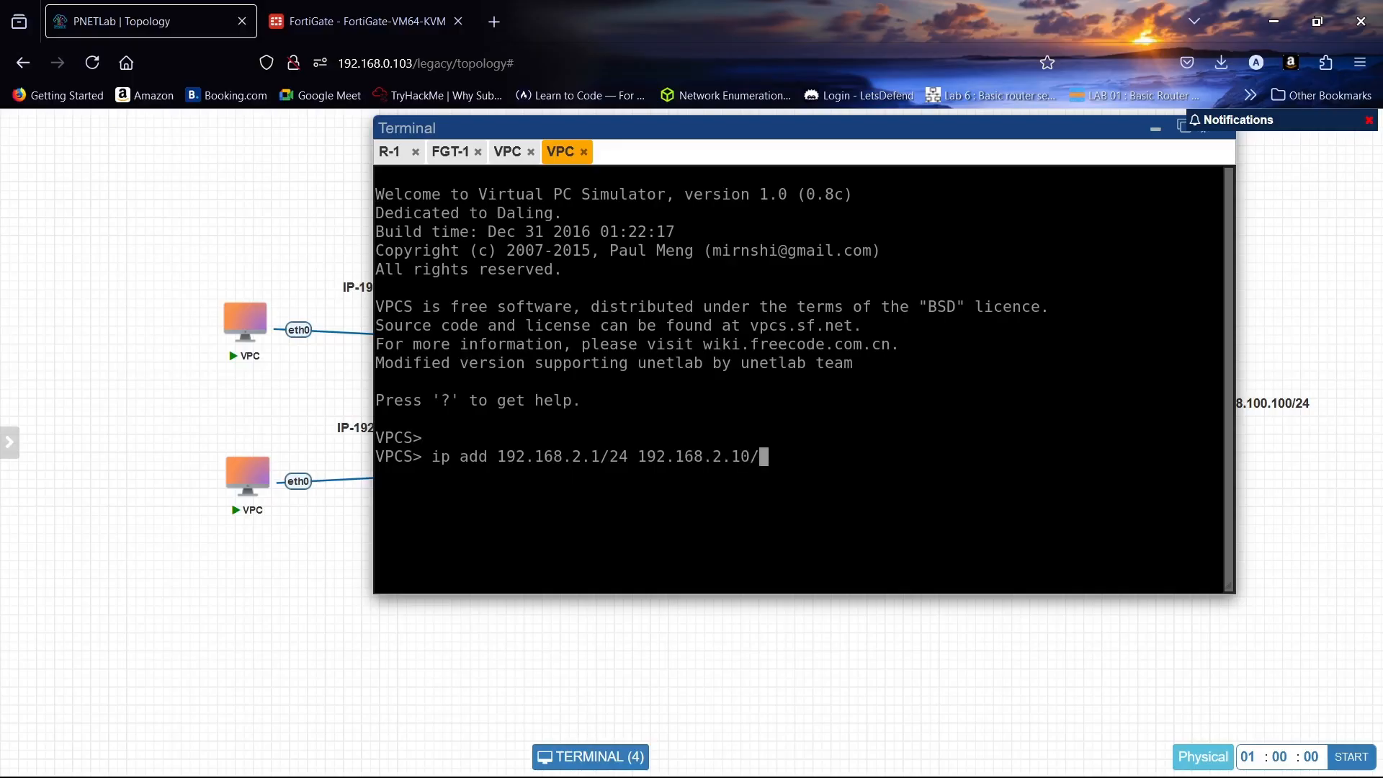
type("24")
key("Return")
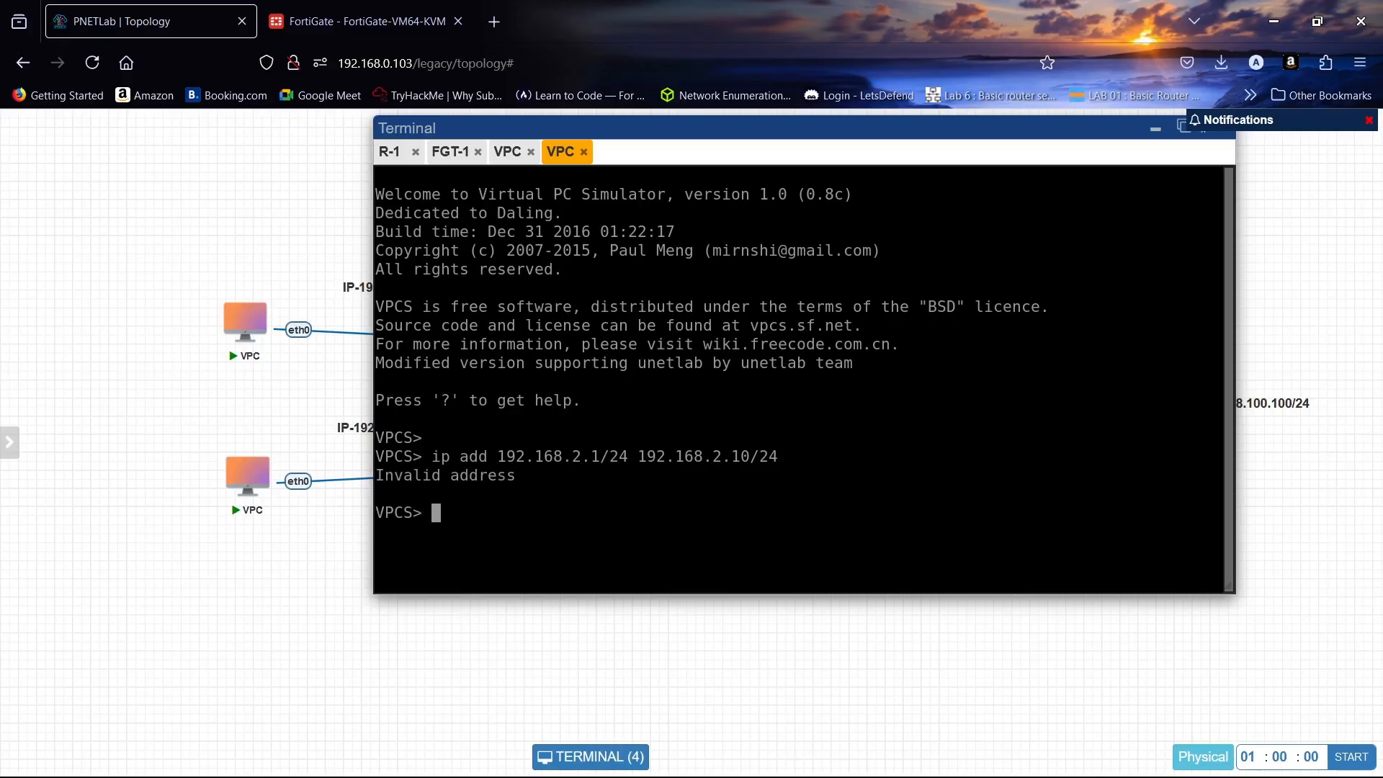
key("Up")
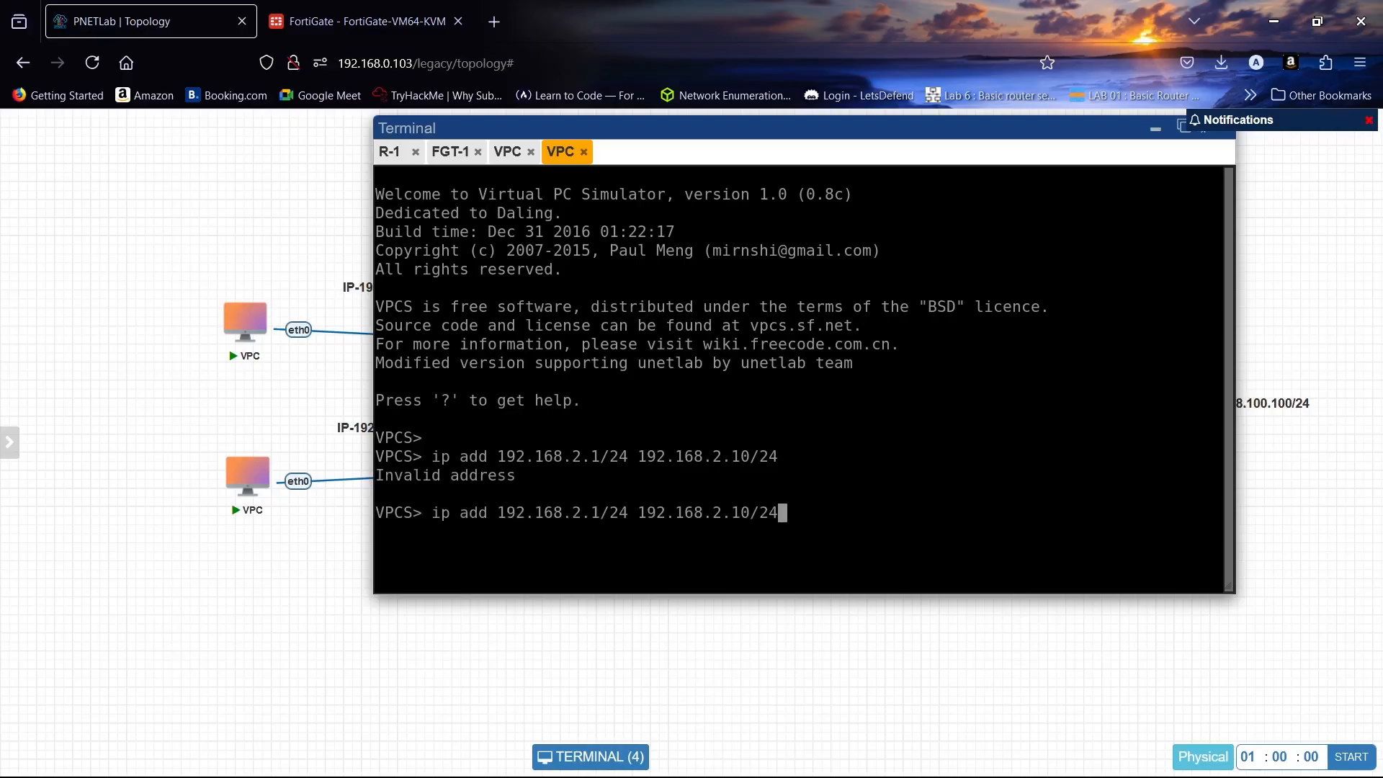
key("Left")
key("Left")
key("Left")
key("Left")
key("Left")
key("Left")
key("Left")
key("Left")
key("Left")
key("Left")
key("Left")
key("Left")
key("Left")
key("Left")
key("Left")
key("Left")
key("Left")
key("Left")
key("Left")
key("Left")
key("Left")
key("Left")
key("Left")
key("Left")
key("Left")
key("Left")
key("Left")
key("Left")
key("Left")
key("Left")
key("BackSpace")
key("BackSpace")
key("BackSpace")
key("BackSpace")
key("BackSpace")
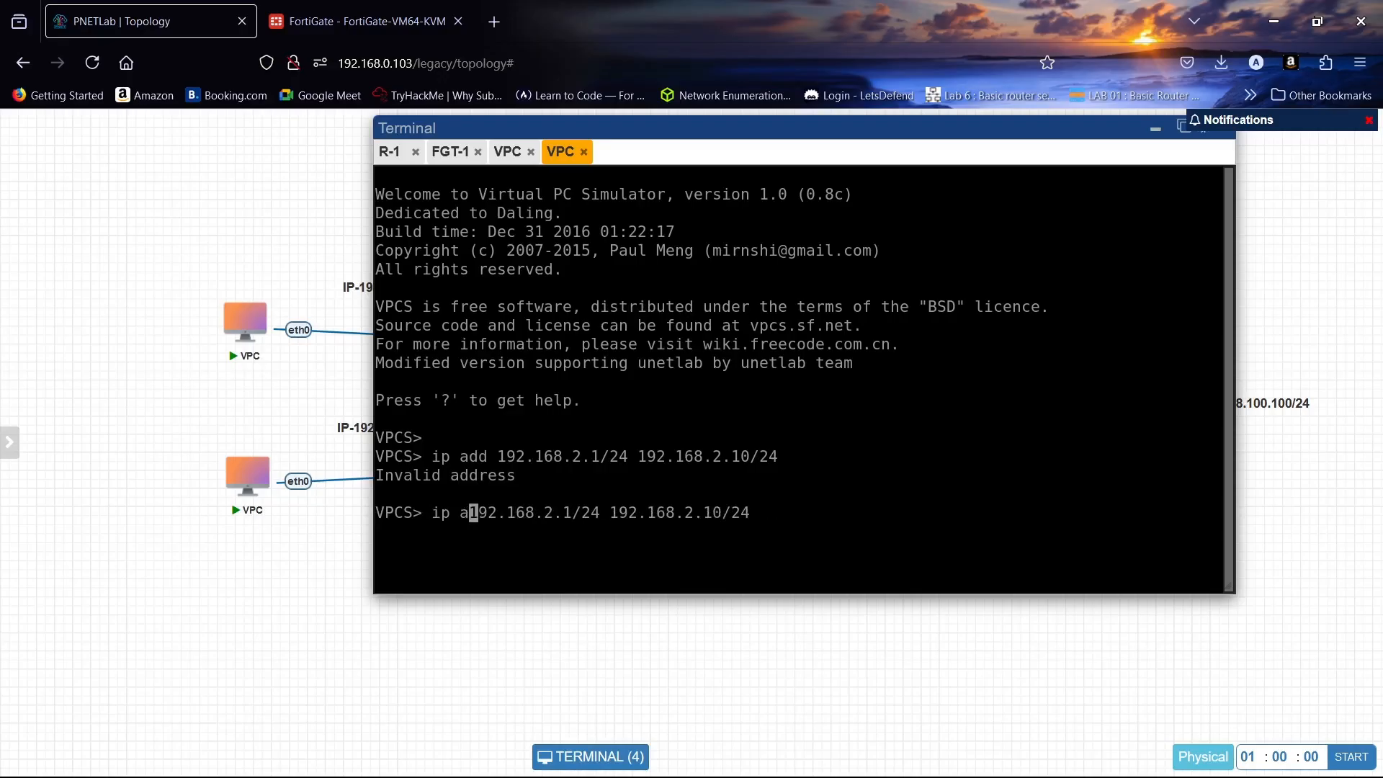
key("Return")
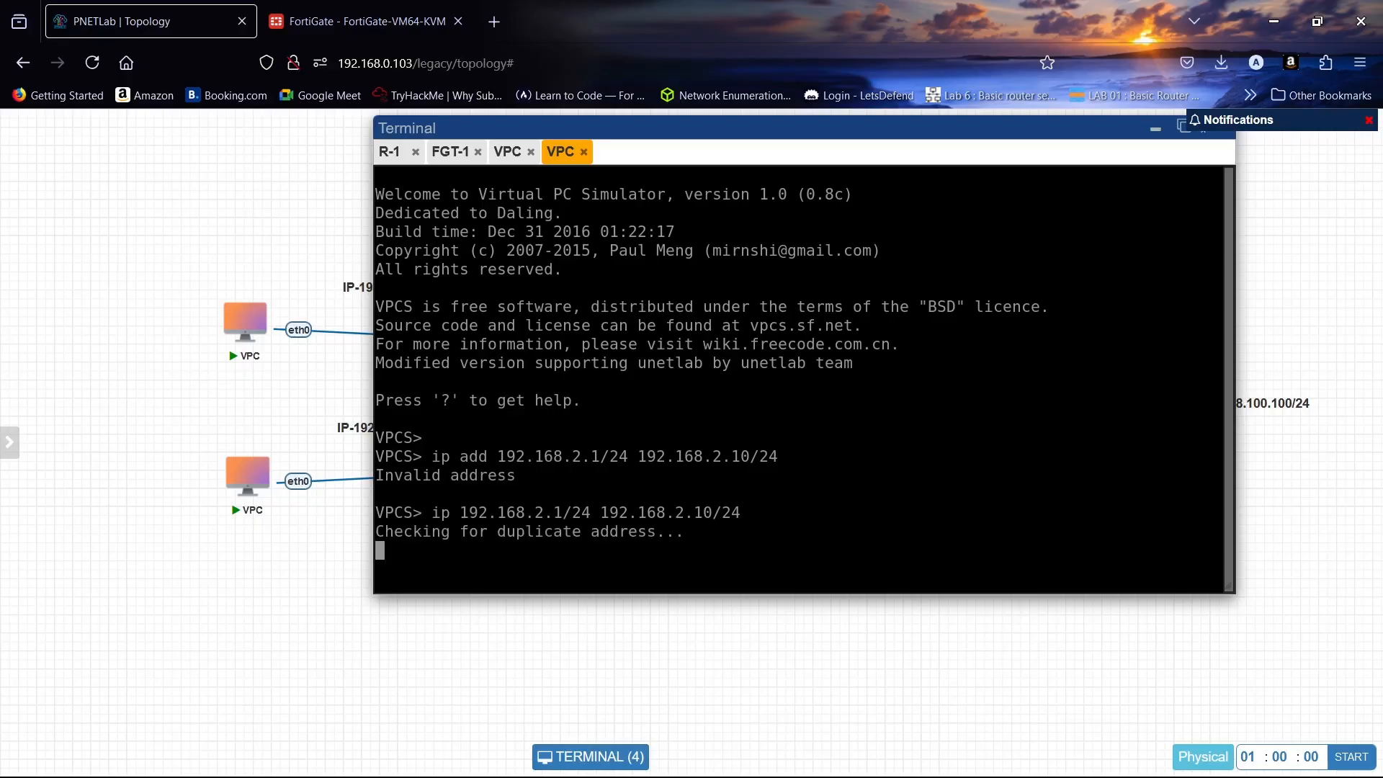
left_click(374, 9)
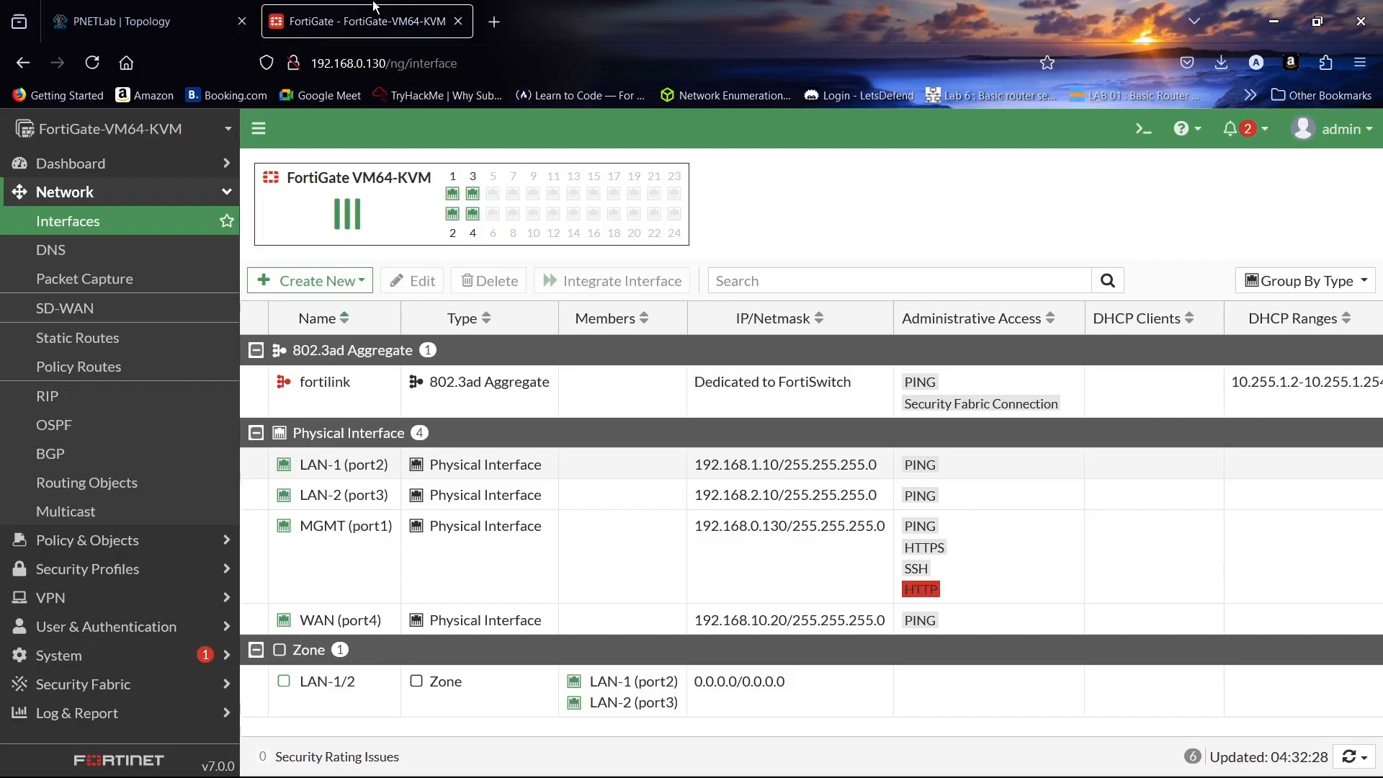
left_click(158, 10)
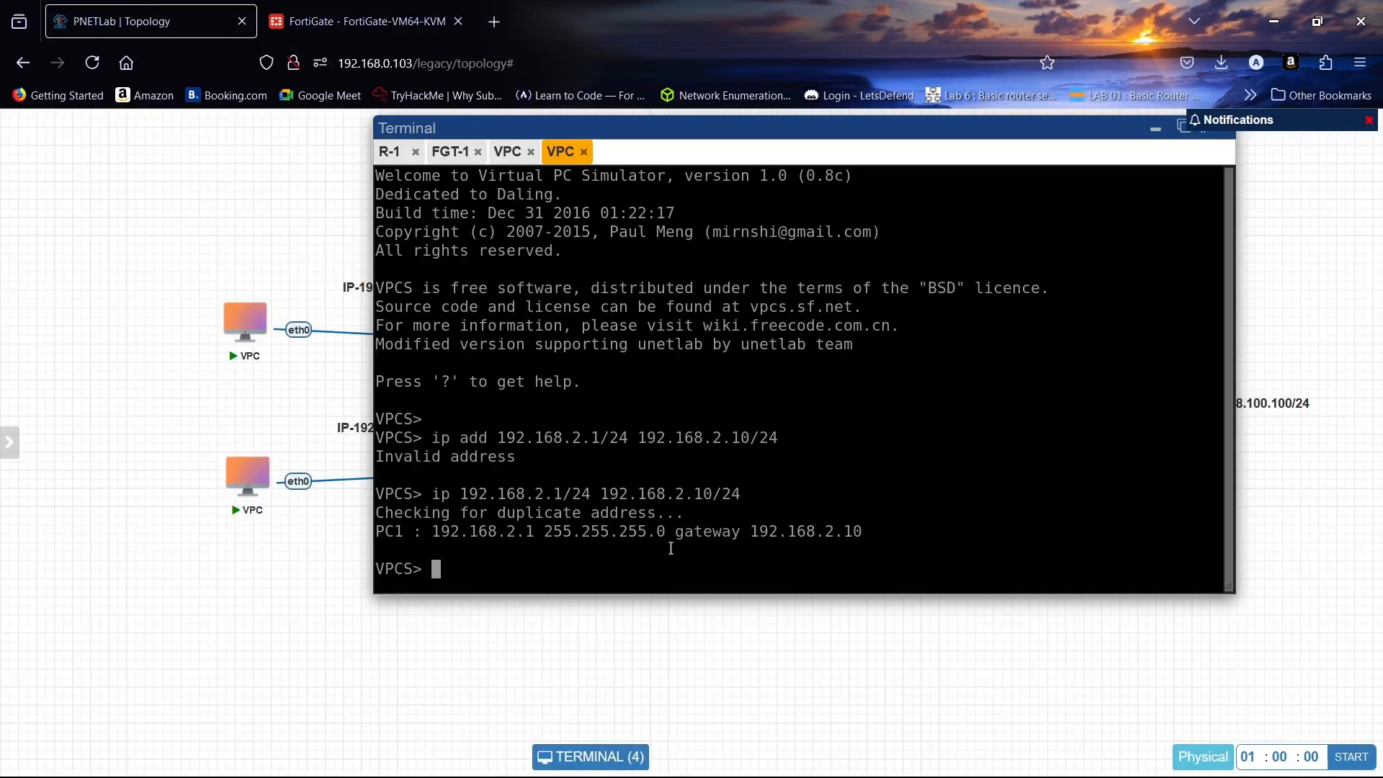
- Run show ip on the second VPC, then on the first VPC
type("sho wip")
key("BackSpace")
key("BackSpace")
key("BackSpace")
type("ip")
key("Return")
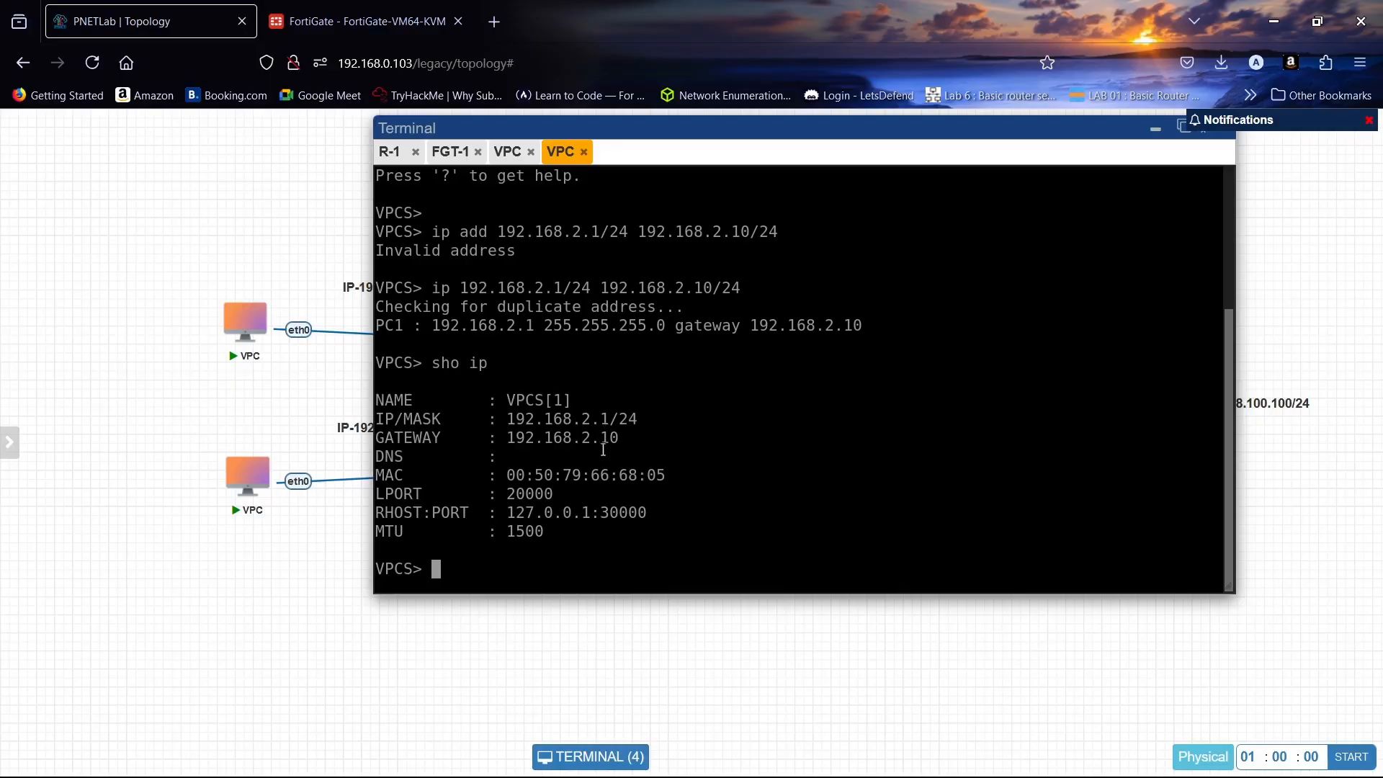
left_click(508, 151)
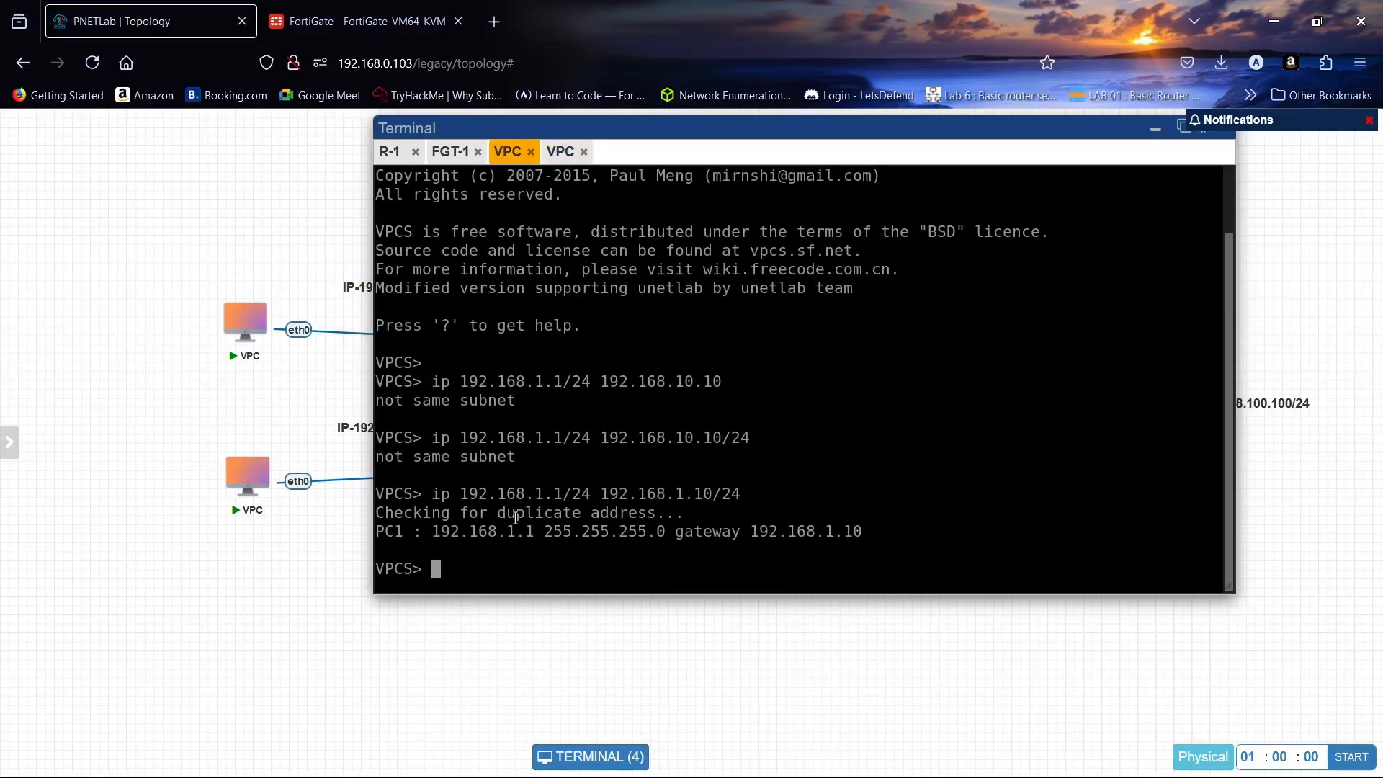
type("show ip")
key("Return")
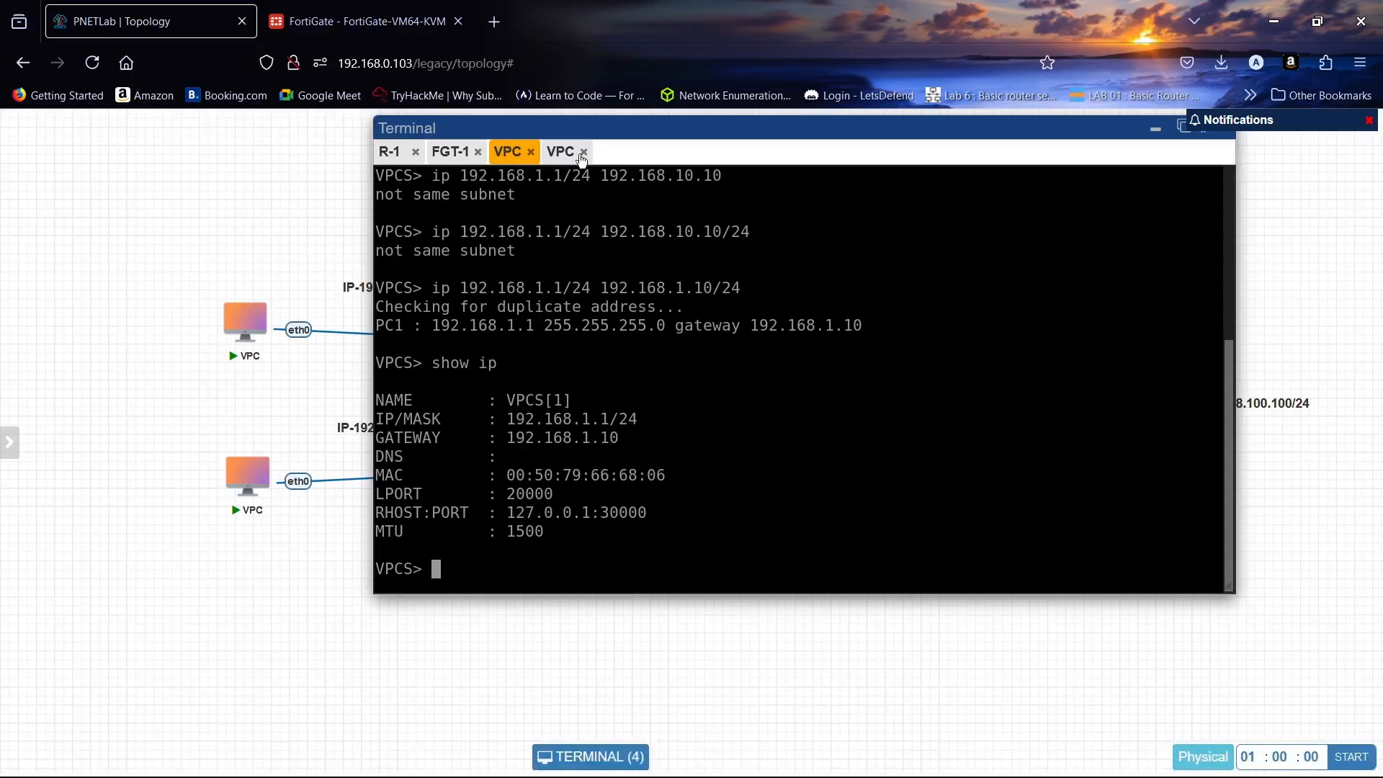
- On R-1, enter global configuration mode and list the interface summary with 'do sh ip int bri'
left_click(393, 155)
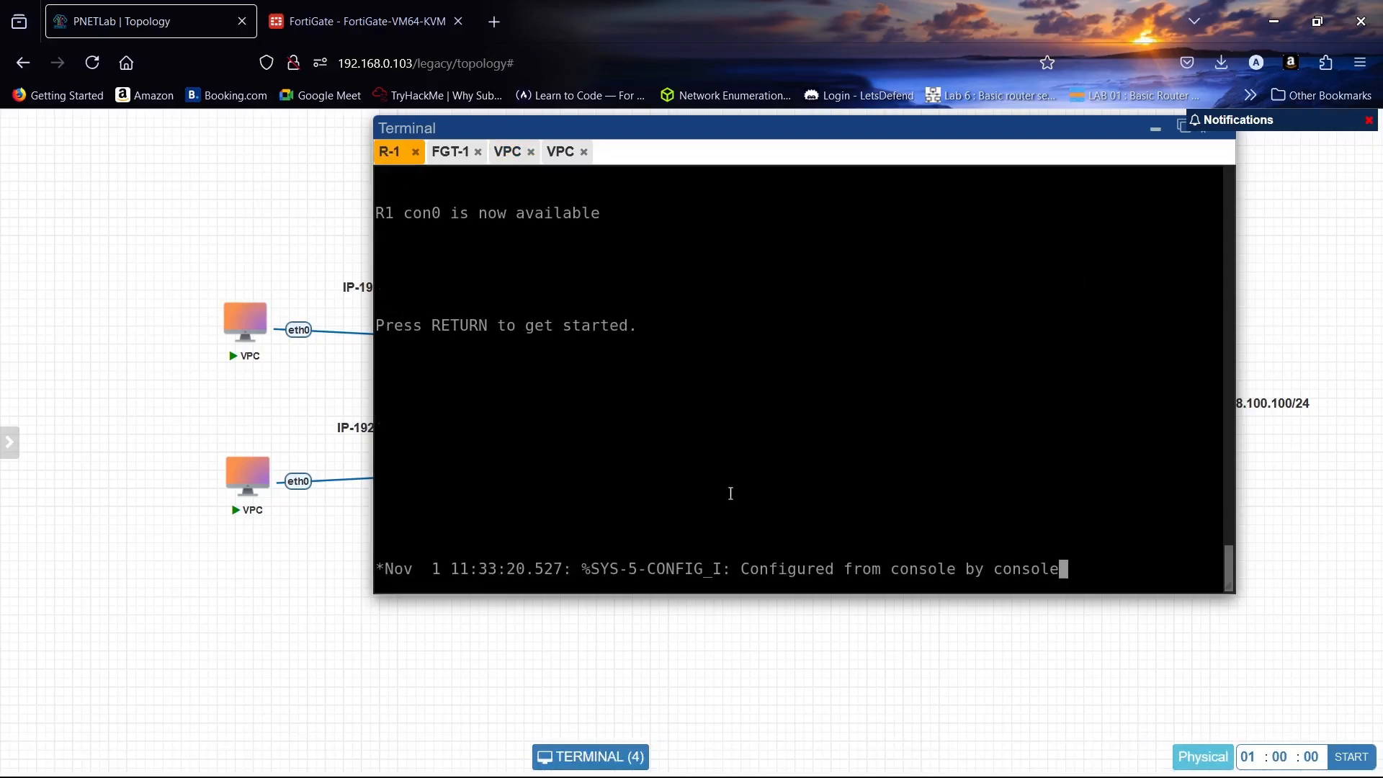
key("Return")
key("Return")
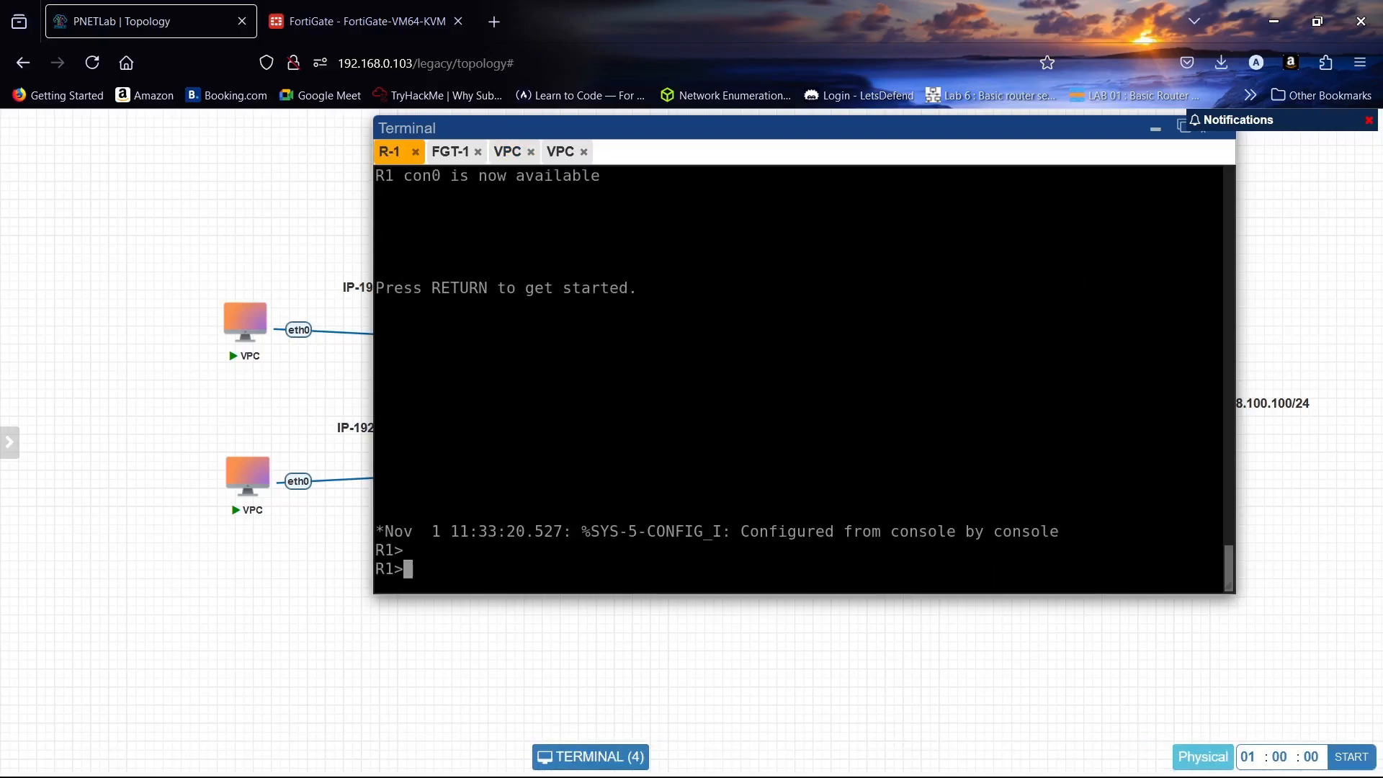
type("en")
key("Return")
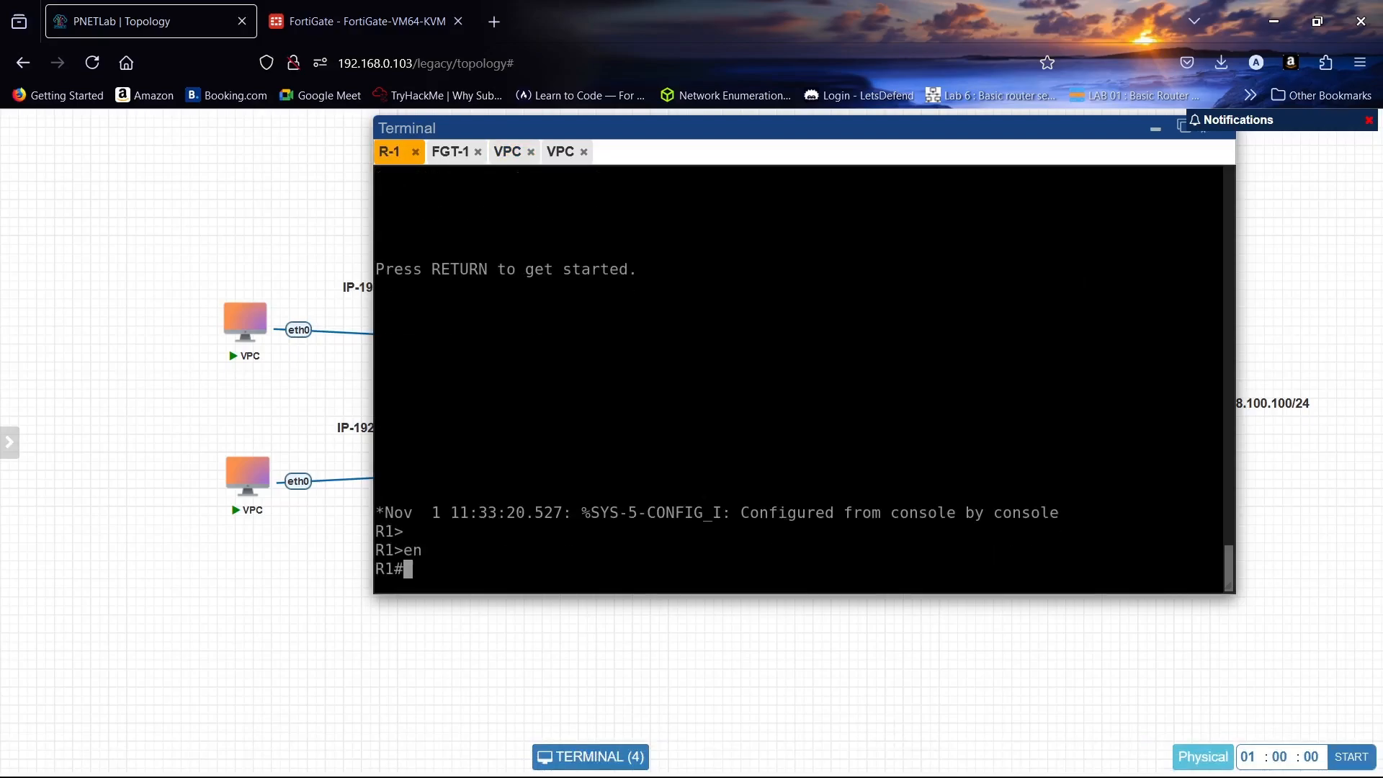
type("conf t")
key("Return")
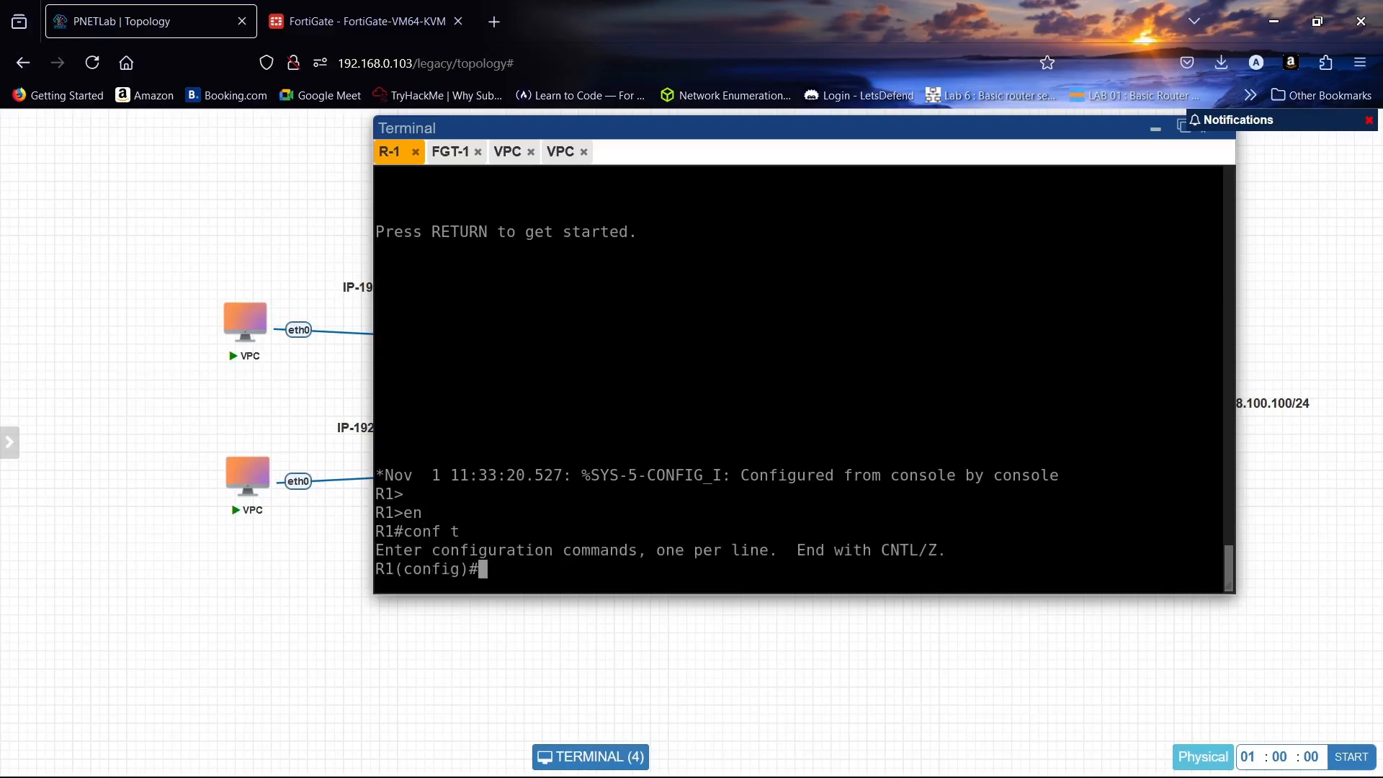
type("do sh ip int bri")
key("Return")
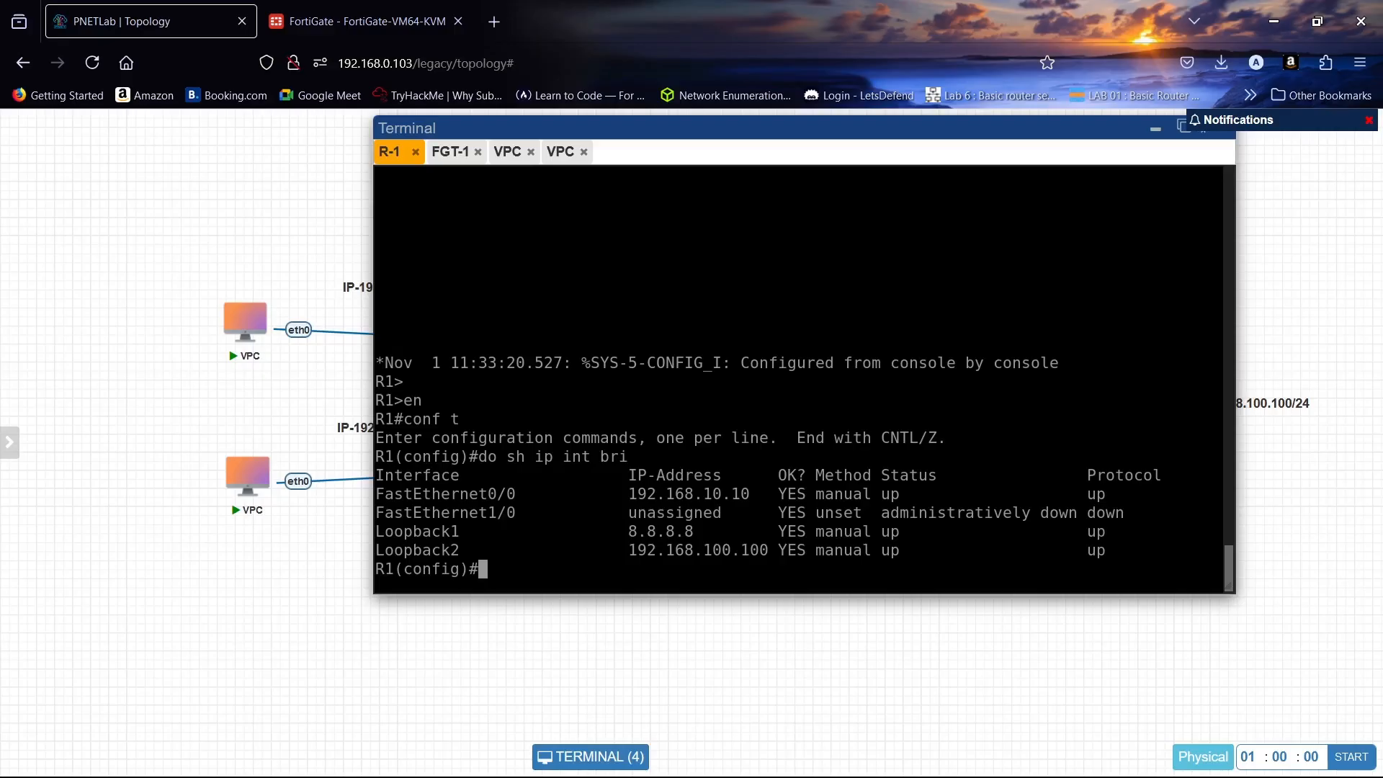
- Enable router rip version 2 on R1 and advertise network 192.168.10.0
type("rou")
key("Tab")
type("ri")
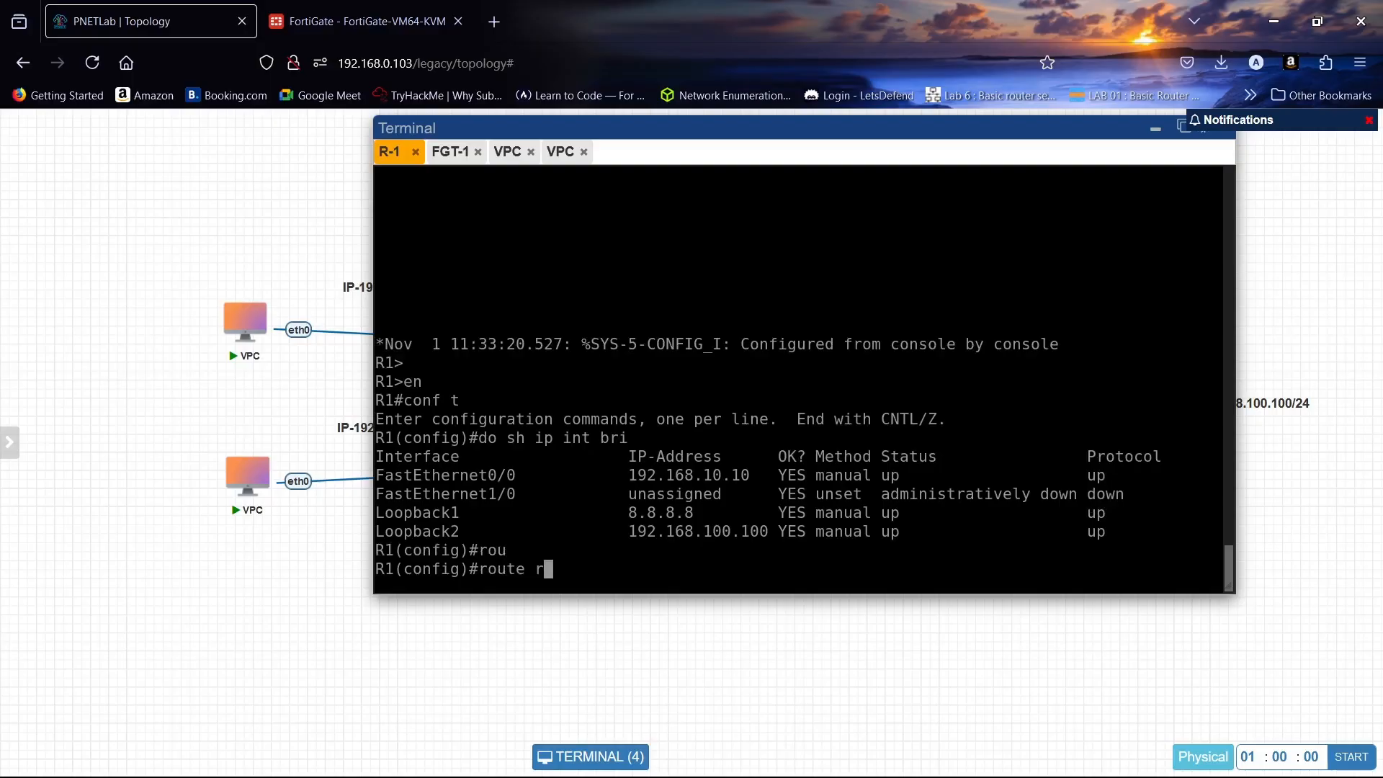
key("Return")
key("Return")
key("BackSpace")
key("BackSpace")
key("BackSpace")
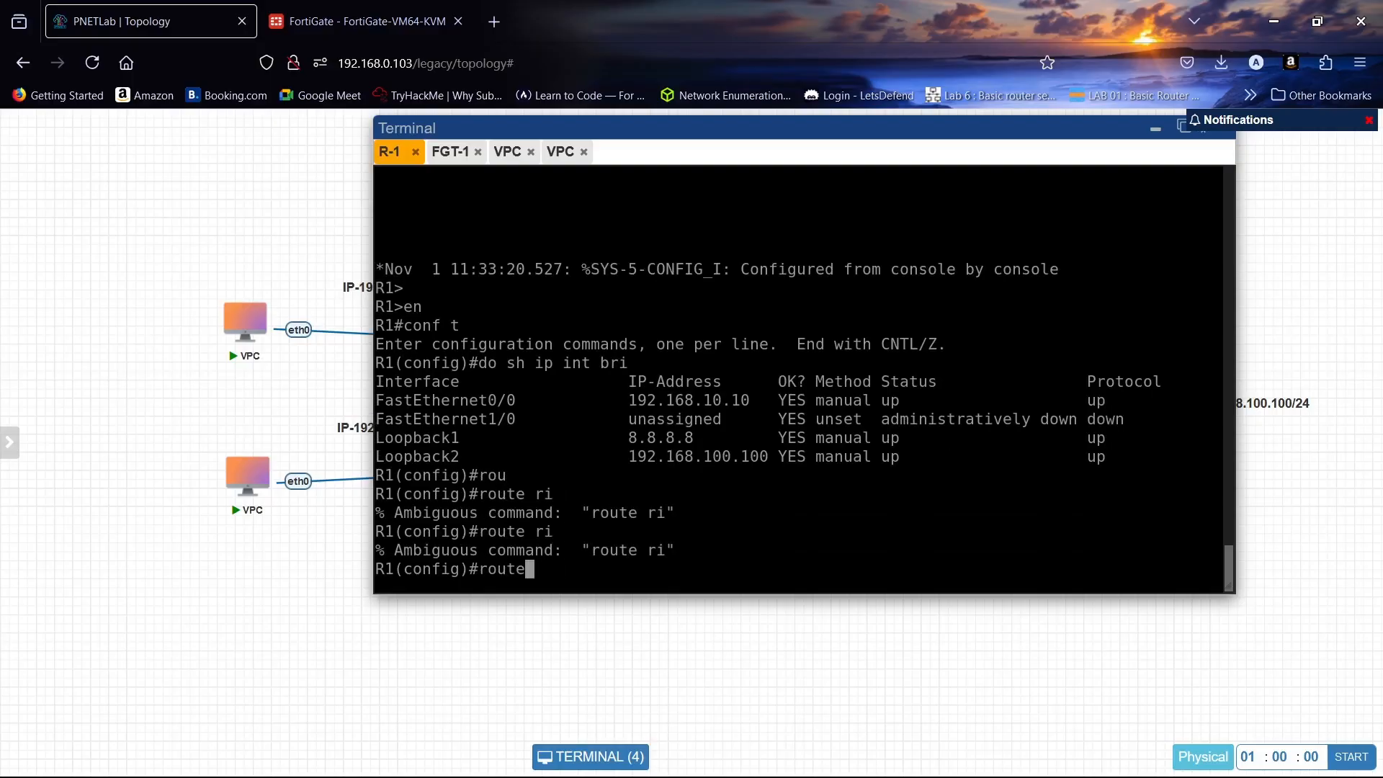
type("r r")
type("i")
key("Tab")
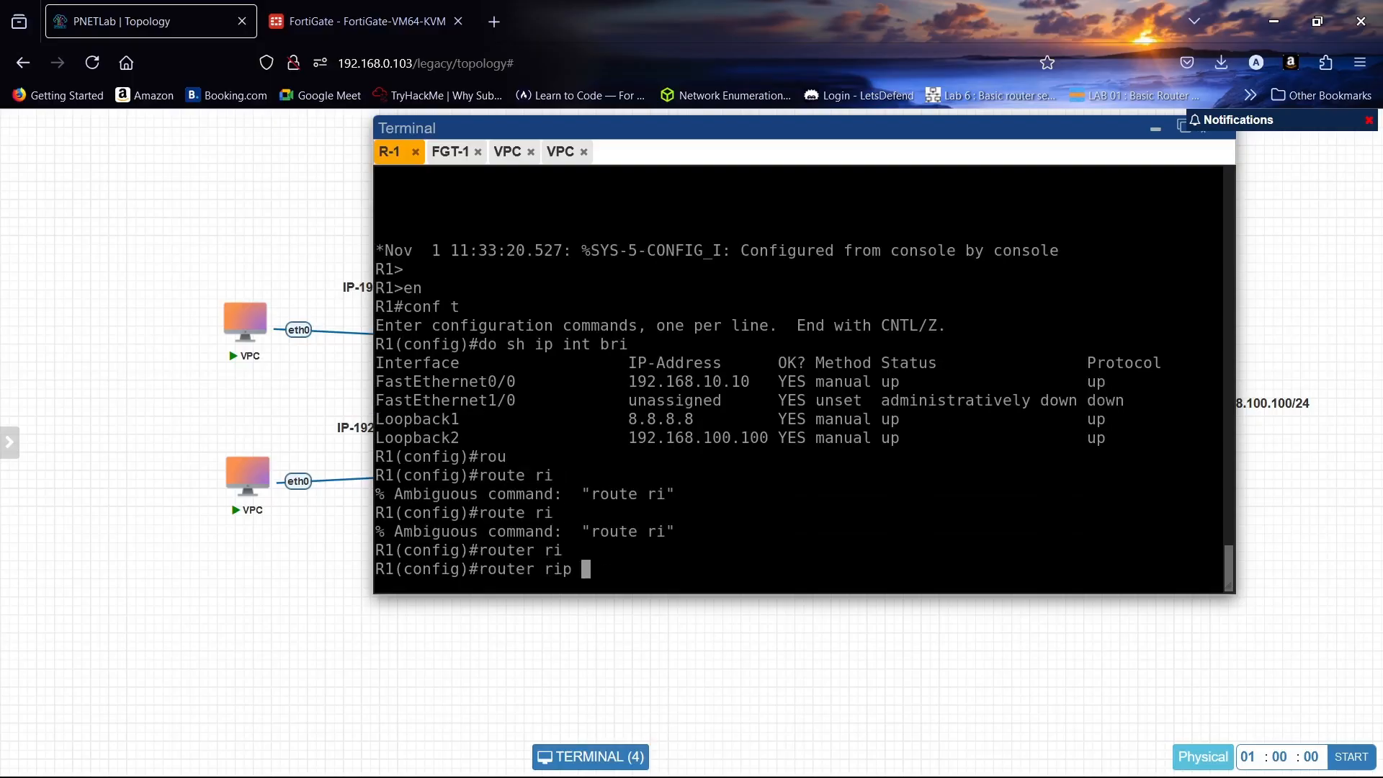
key("Return")
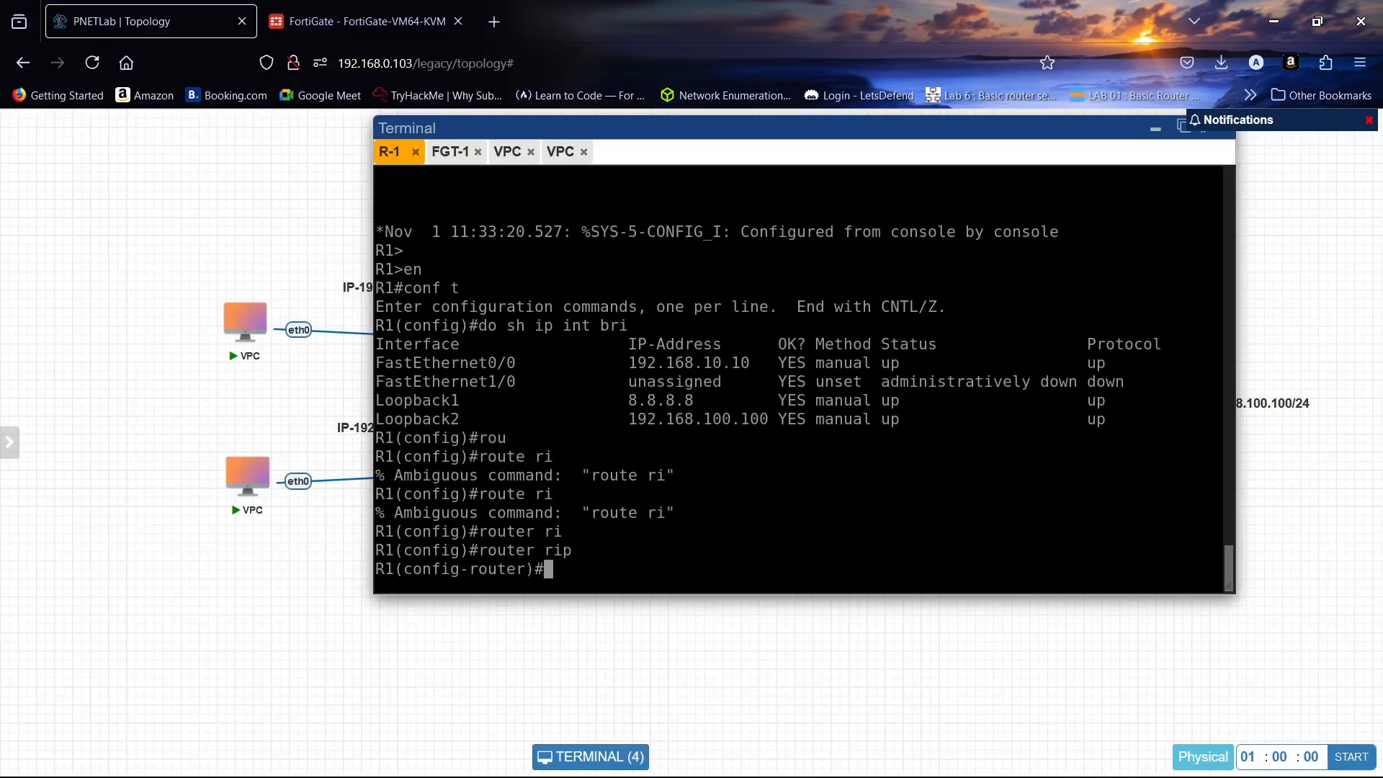
type("ver")
key("Tab")
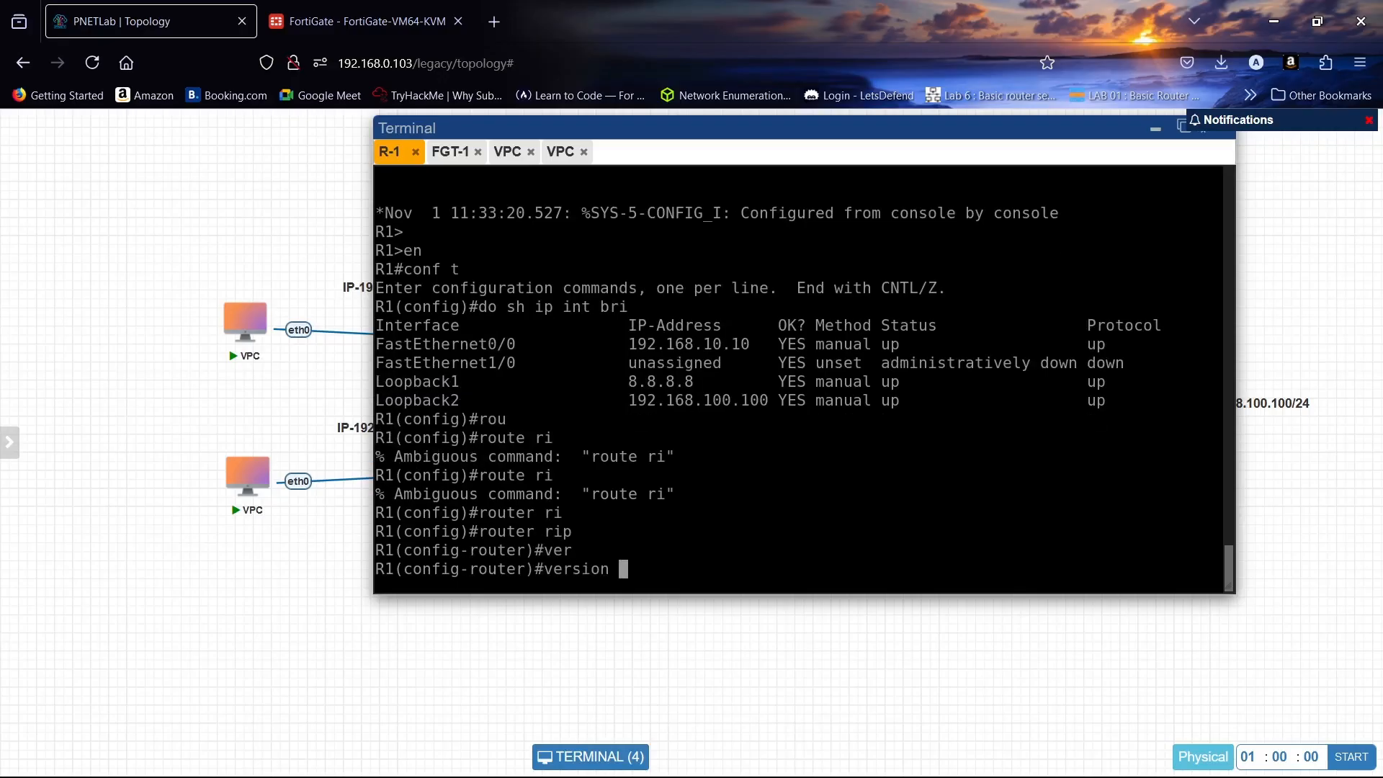
type("2")
key("Return")
type("net")
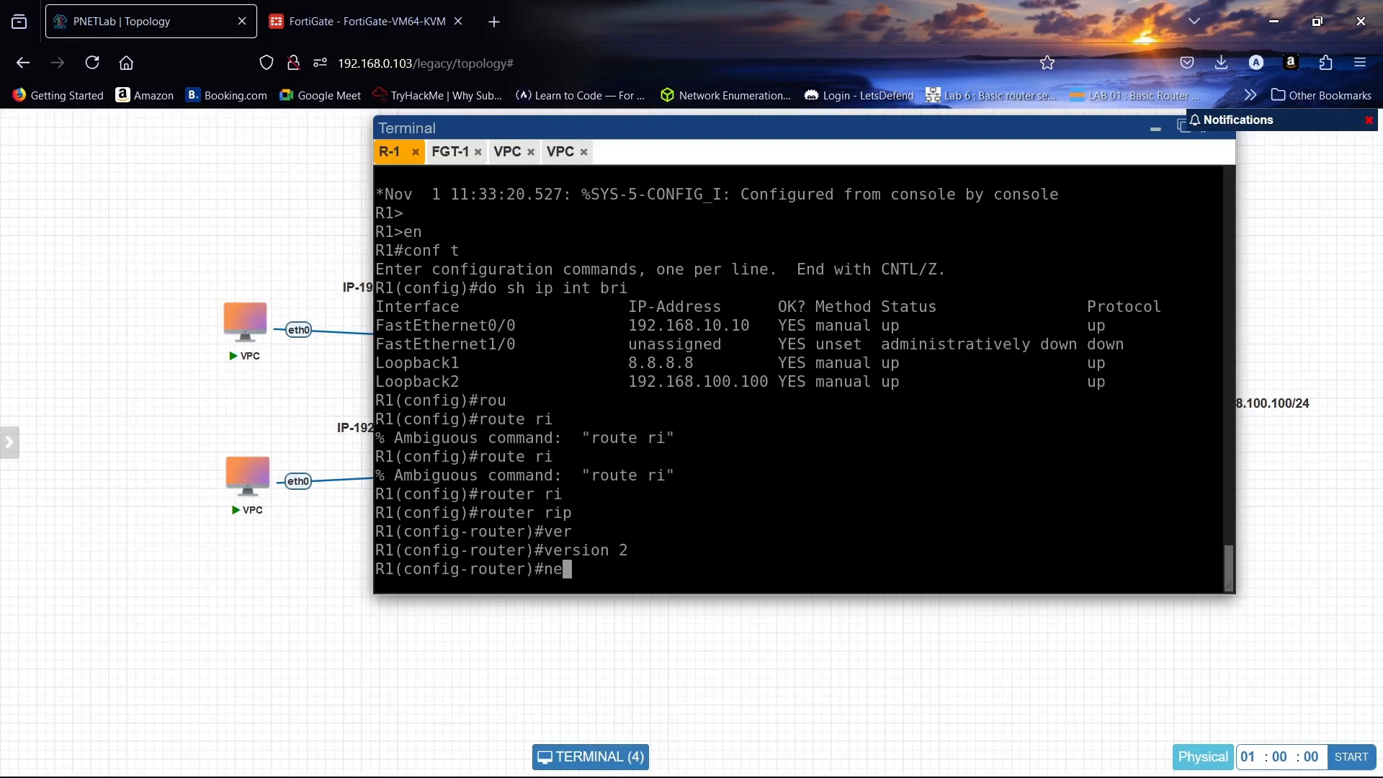
key("Tab")
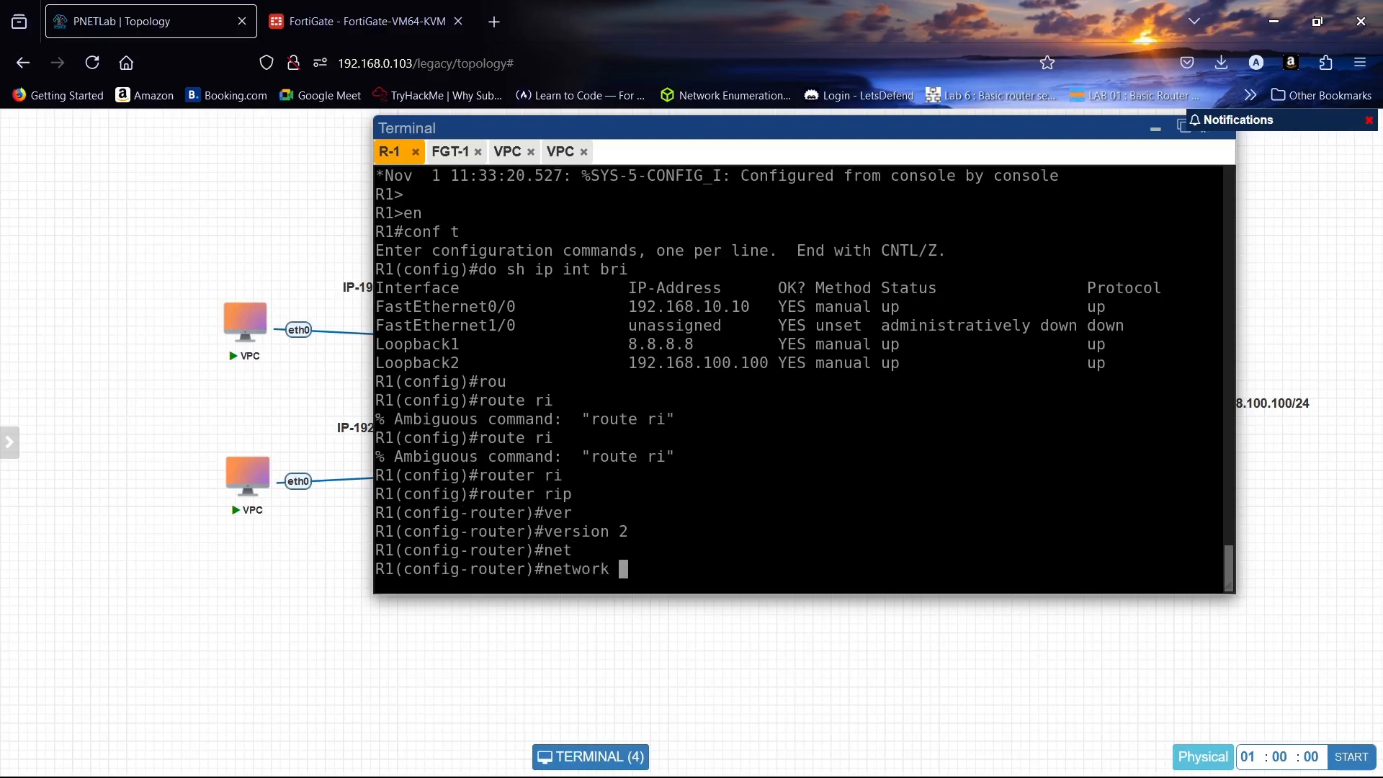
type("192.168.10.0")
key("Return")
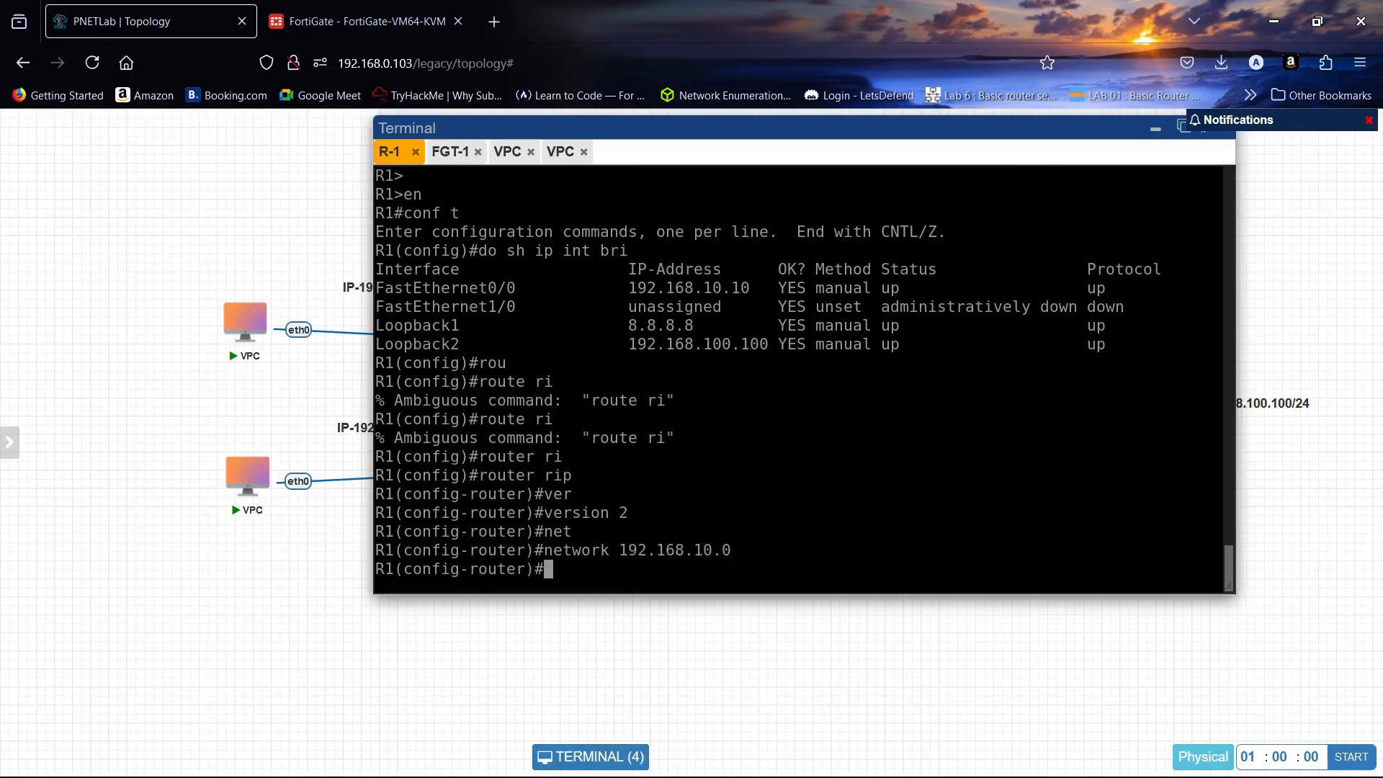
- Add RIP network 8.8.8.8, disable auto-summary, attempt 'do wr', and end configuration mode
type("net")
key("Tab")
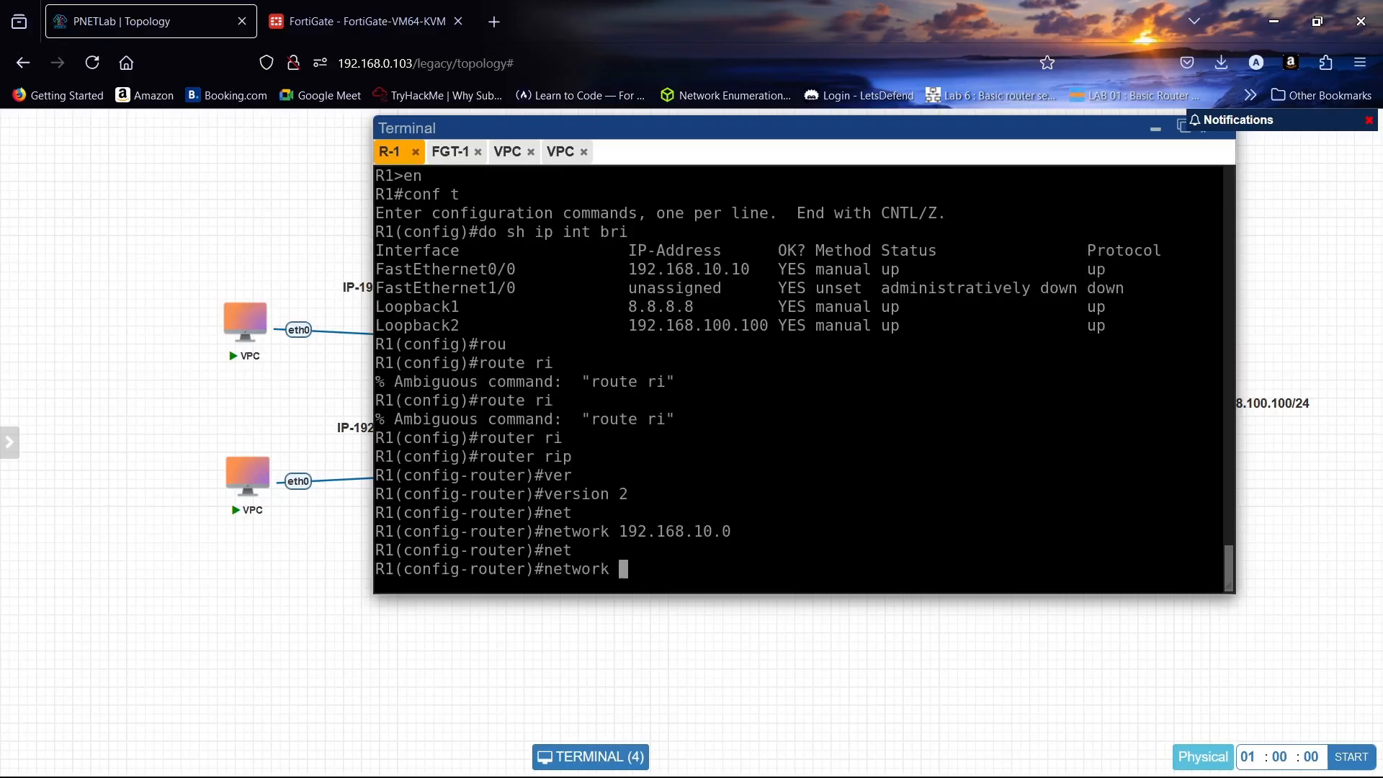
type("8.8.8.8")
key("Return")
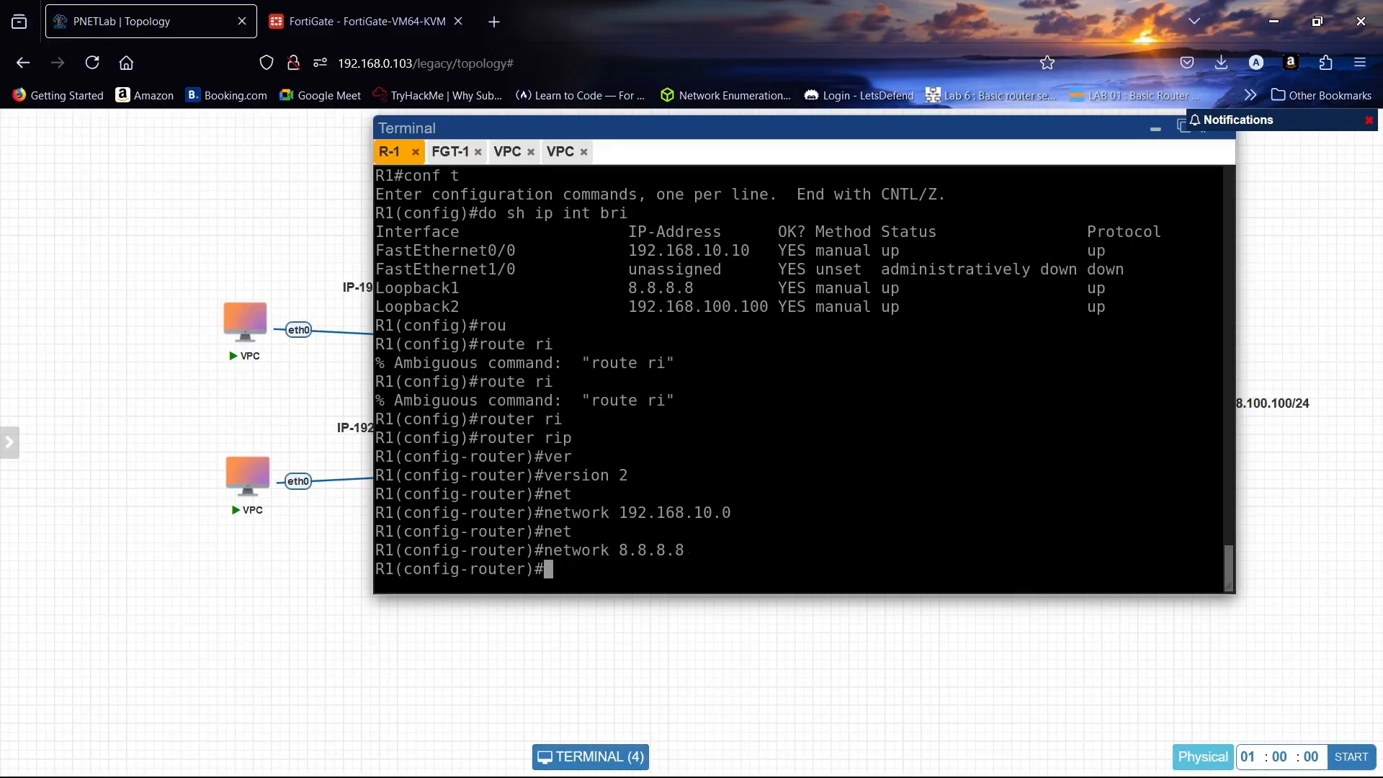
type("no a")
key("Tab")
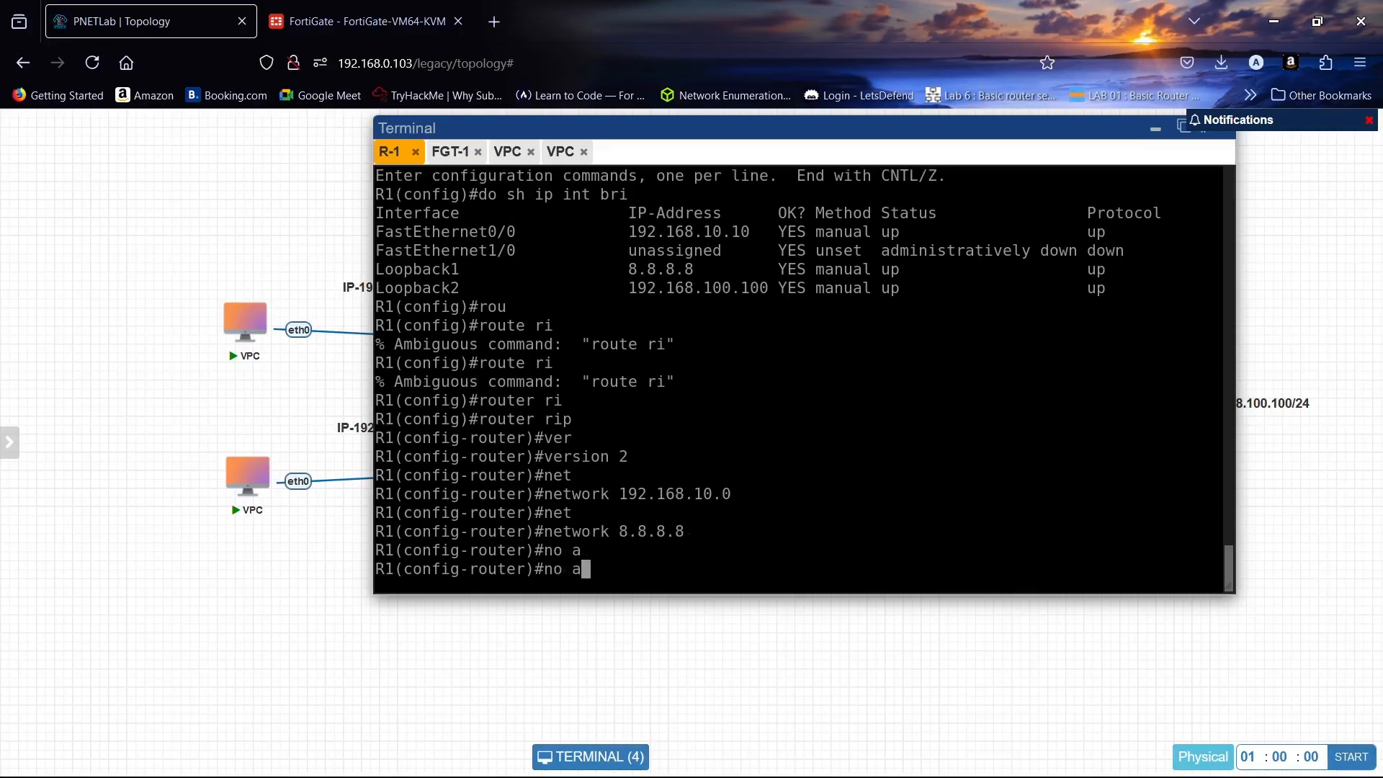
type("u")
key("Tab")
key("Return")
key("Return")
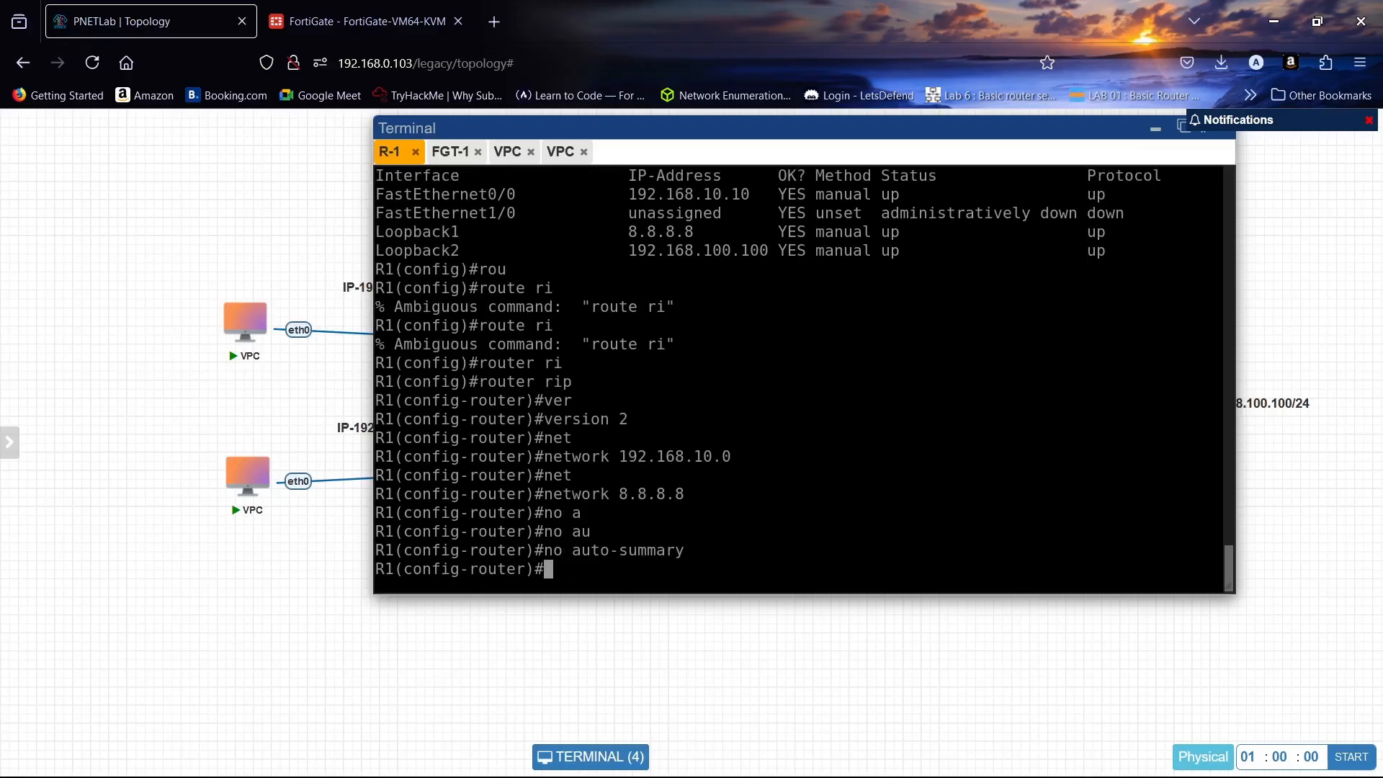
type("do wr")
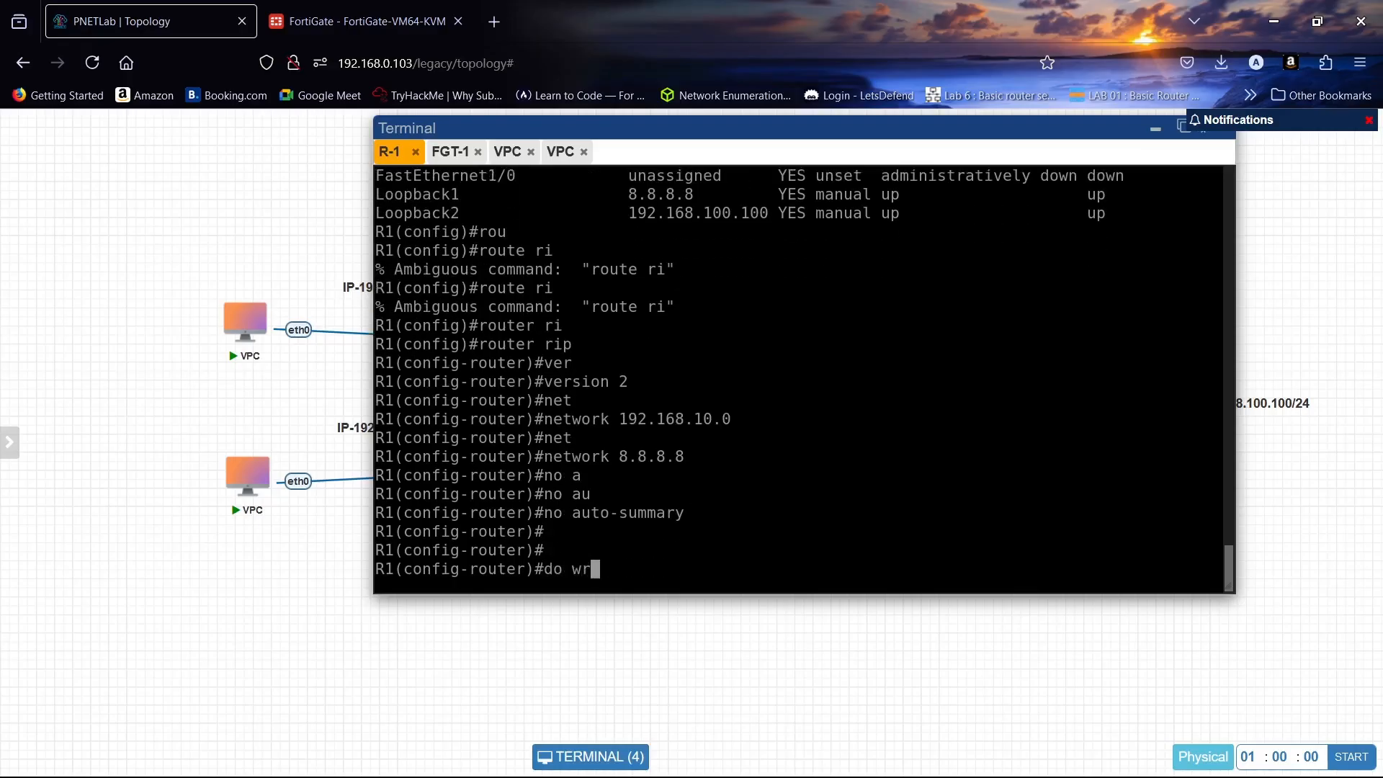
key("Return")
key("Return")
key("Return")
key("Return")
type("end")
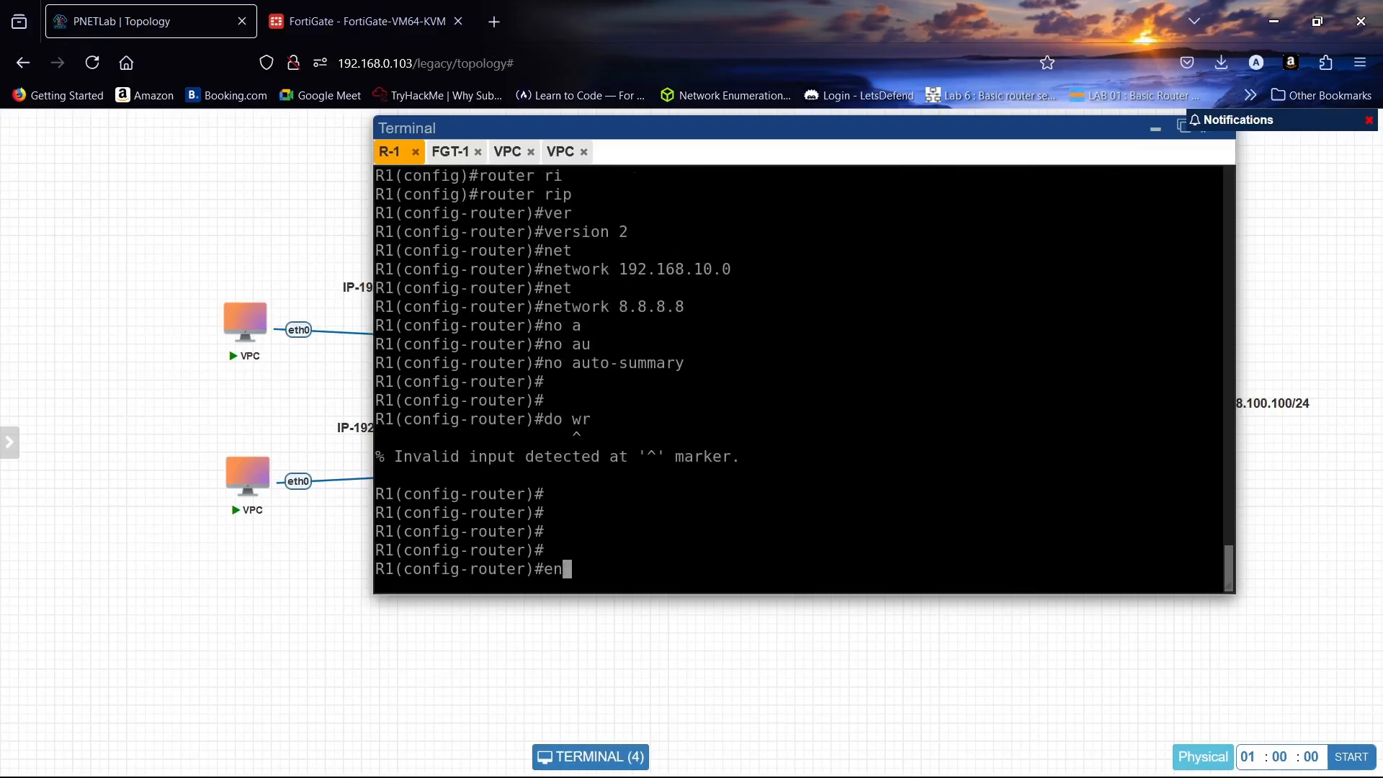
key("Return")
key("Return")
key("Return")
key("Return")
key("Return")
key("Return")
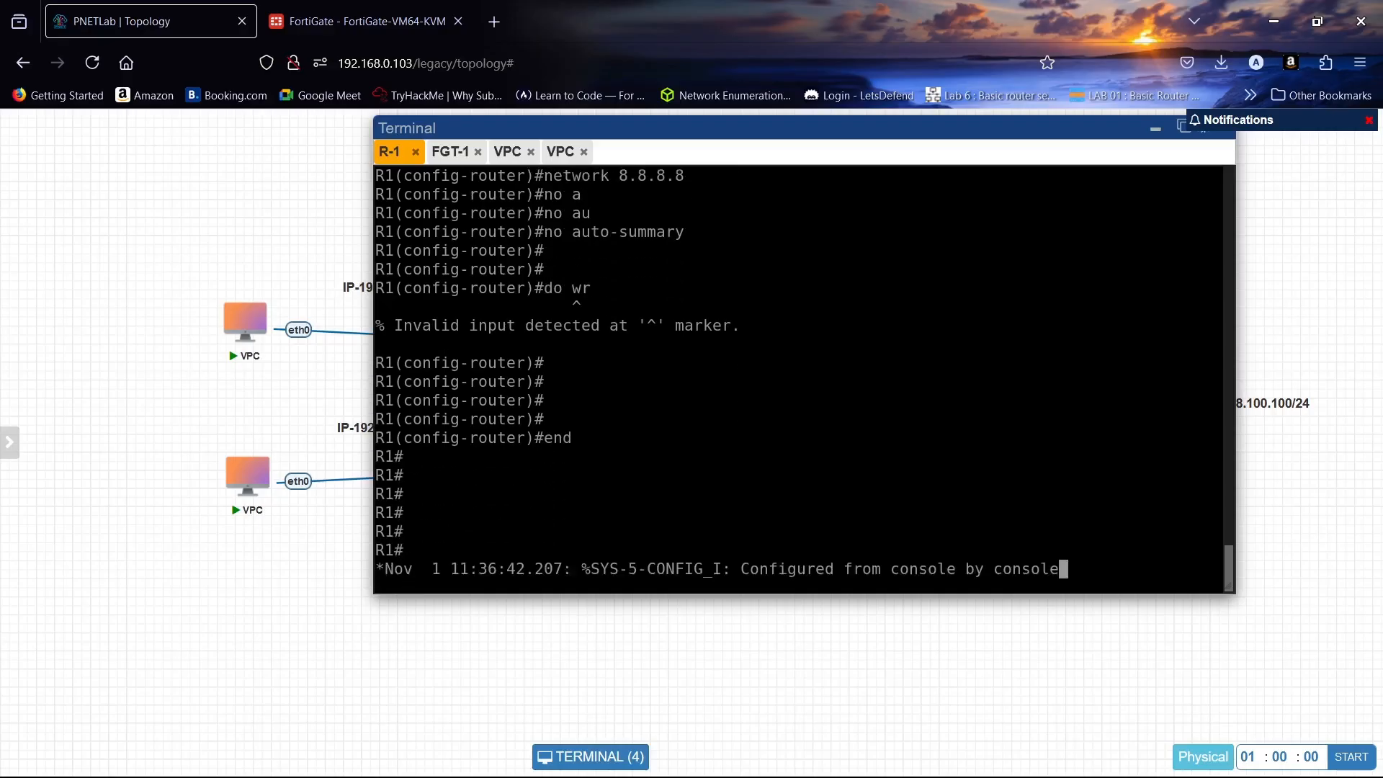
left_click(433, 21)
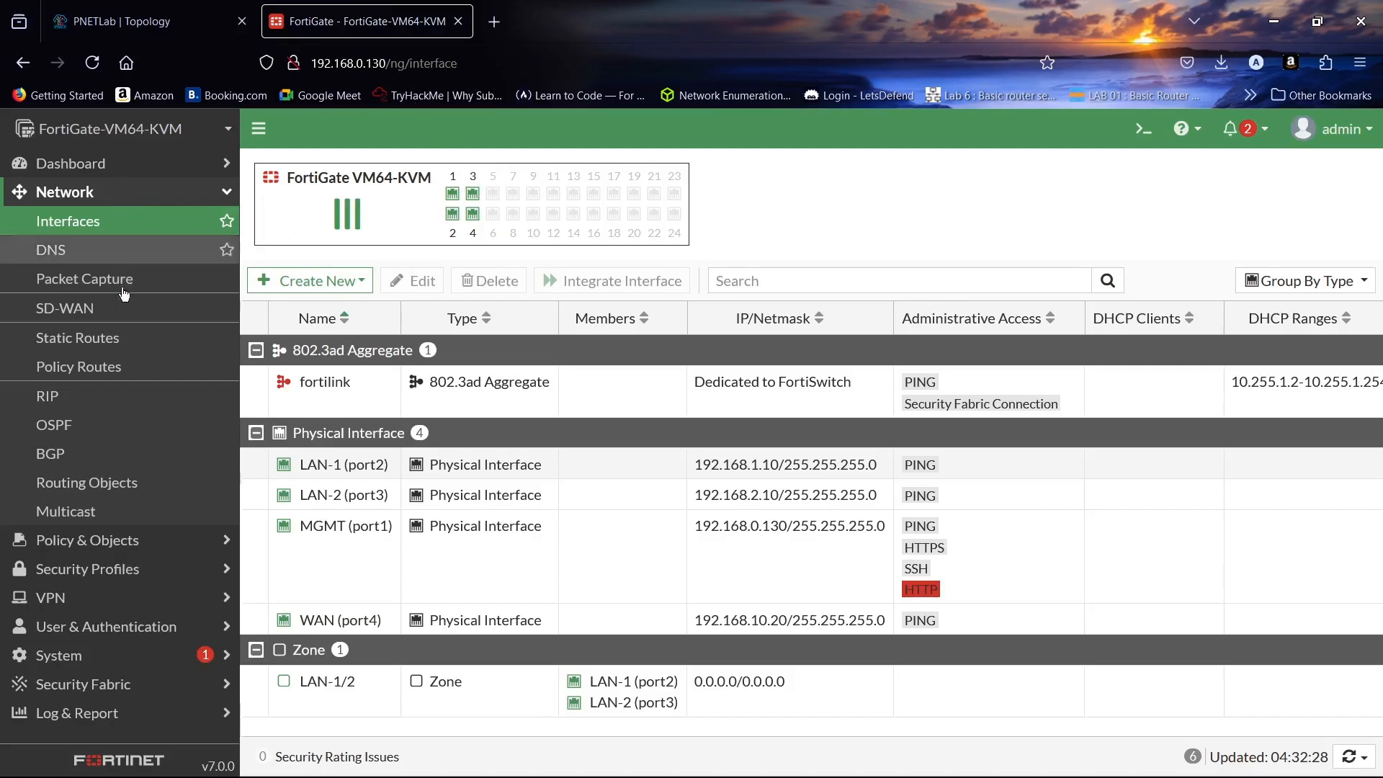
- Open Network > RIP and open the Interfaces page in a second browser tab
left_click(116, 408)
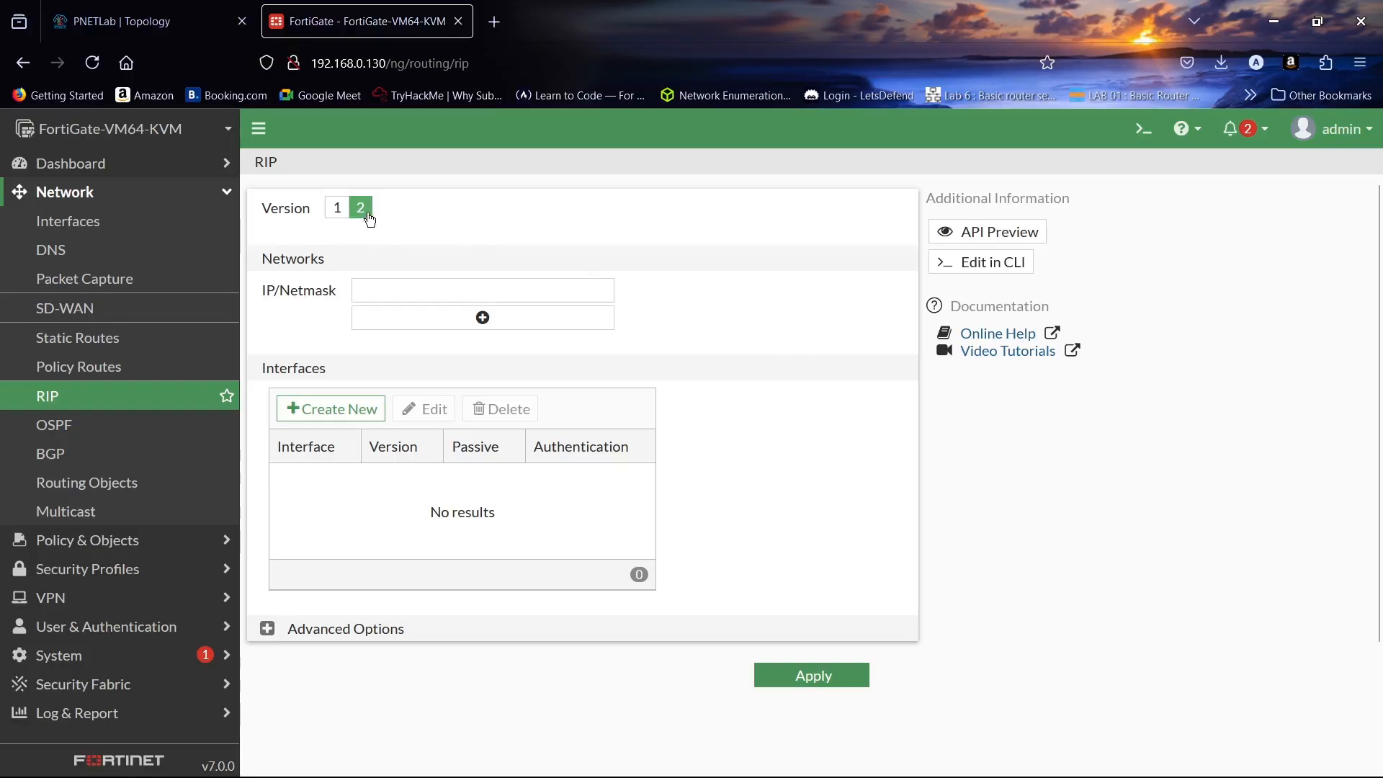
right_click(118, 228)
left_click(184, 247)
left_click(584, 8)
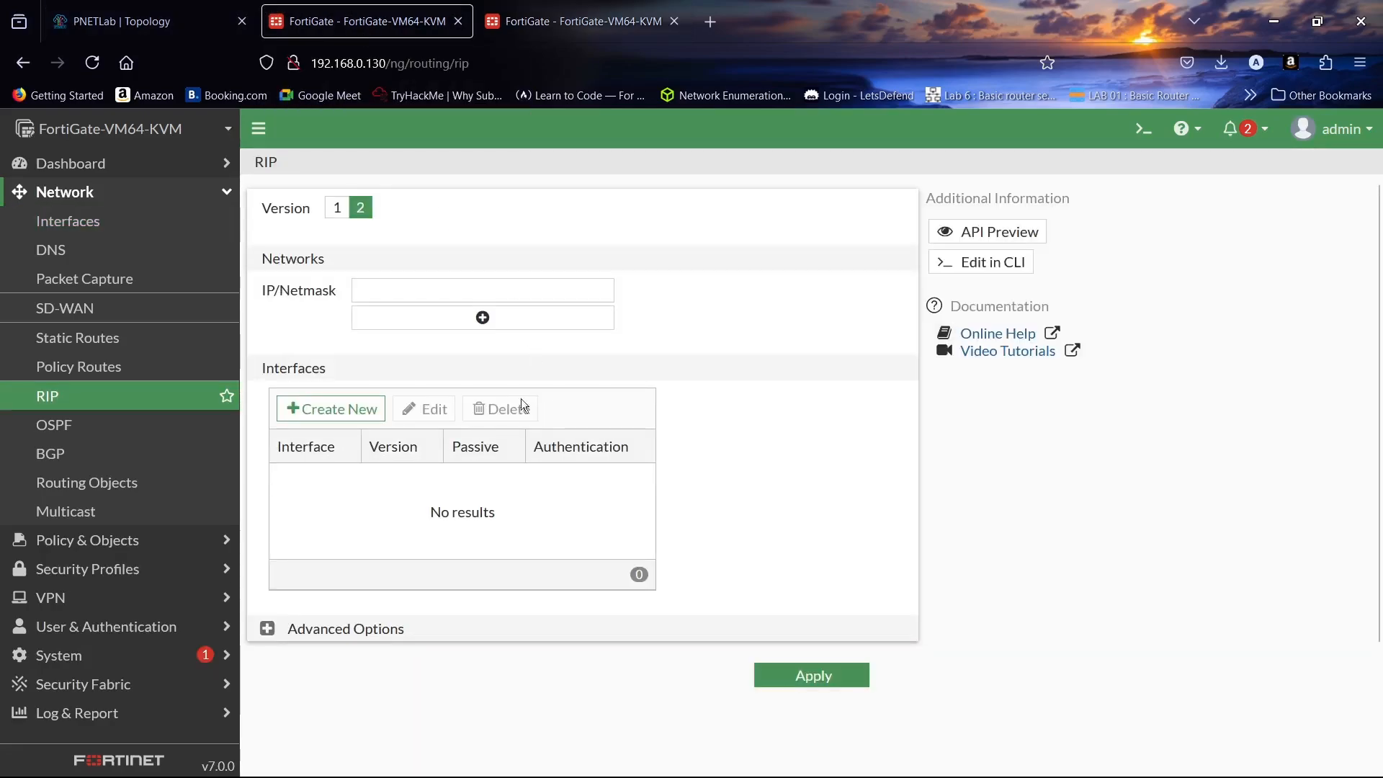
- Enter RIP networks 192.168.1.0/24, 192.168.2.0/24 and 192.168.10.0/24, checking interface subnets
left_click(479, 283)
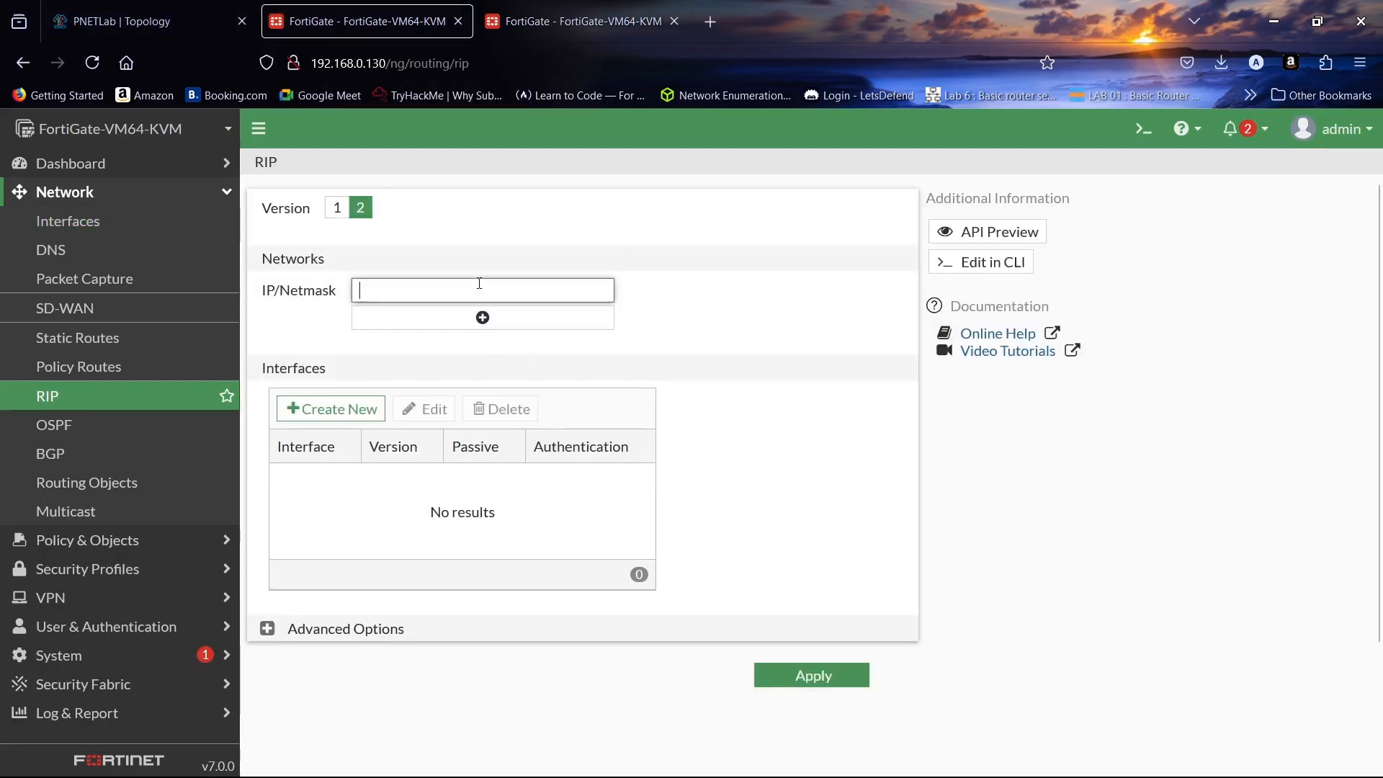
type("192.")
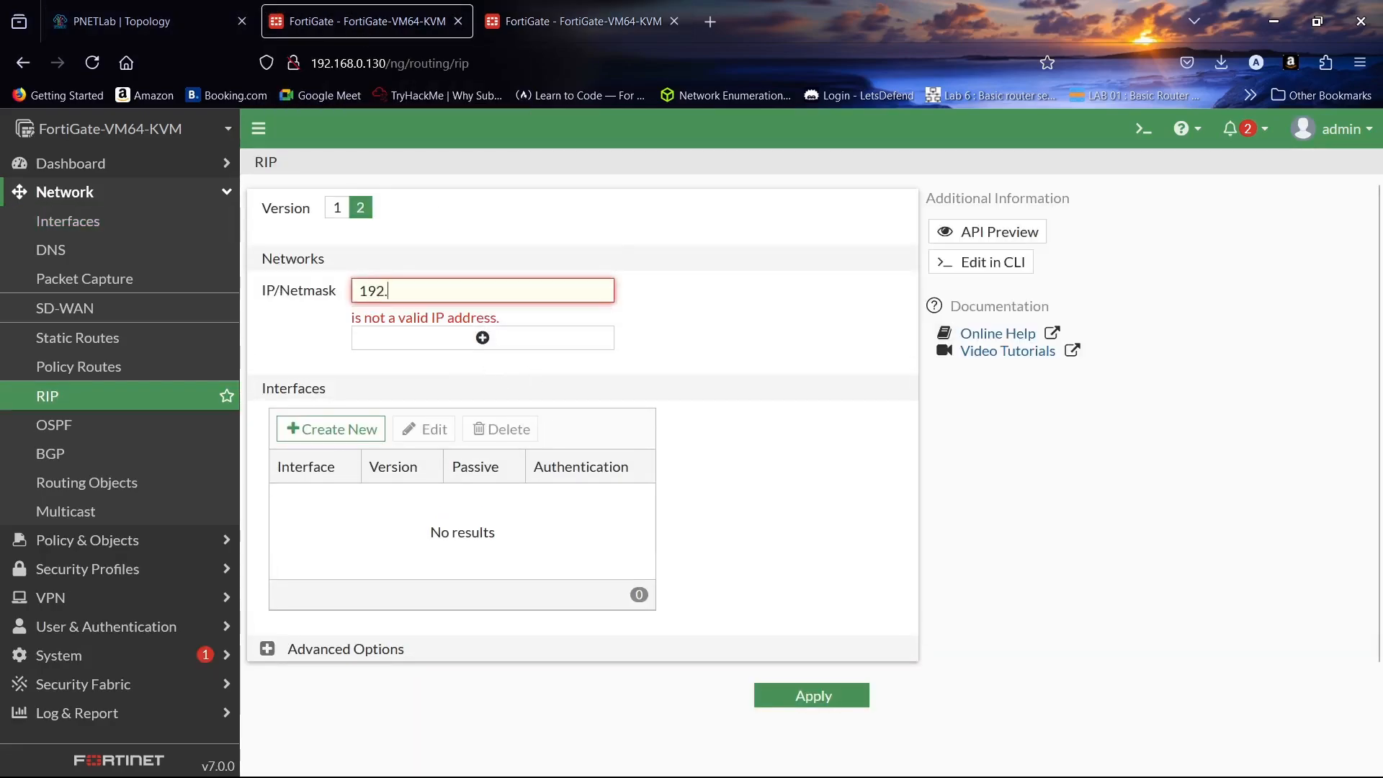
type("168.1")
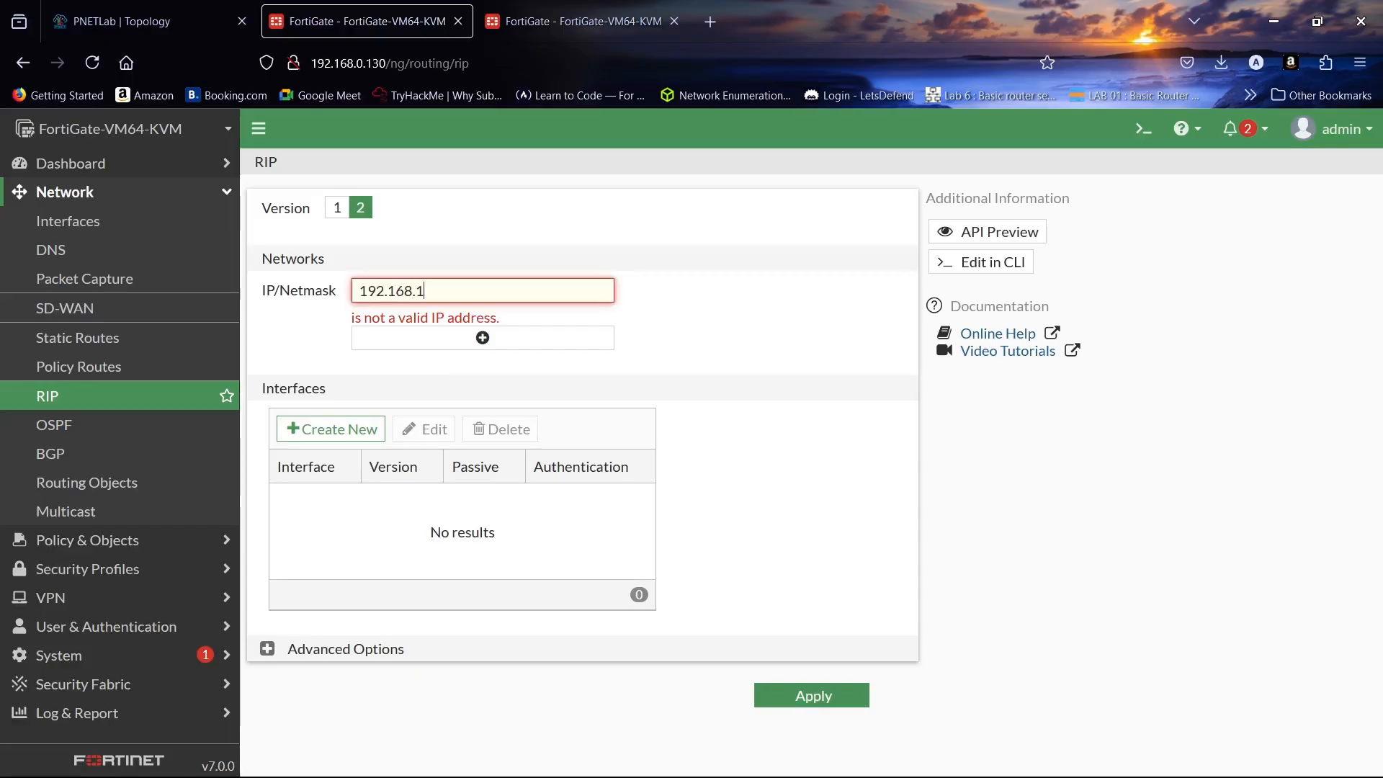
type(".0/24")
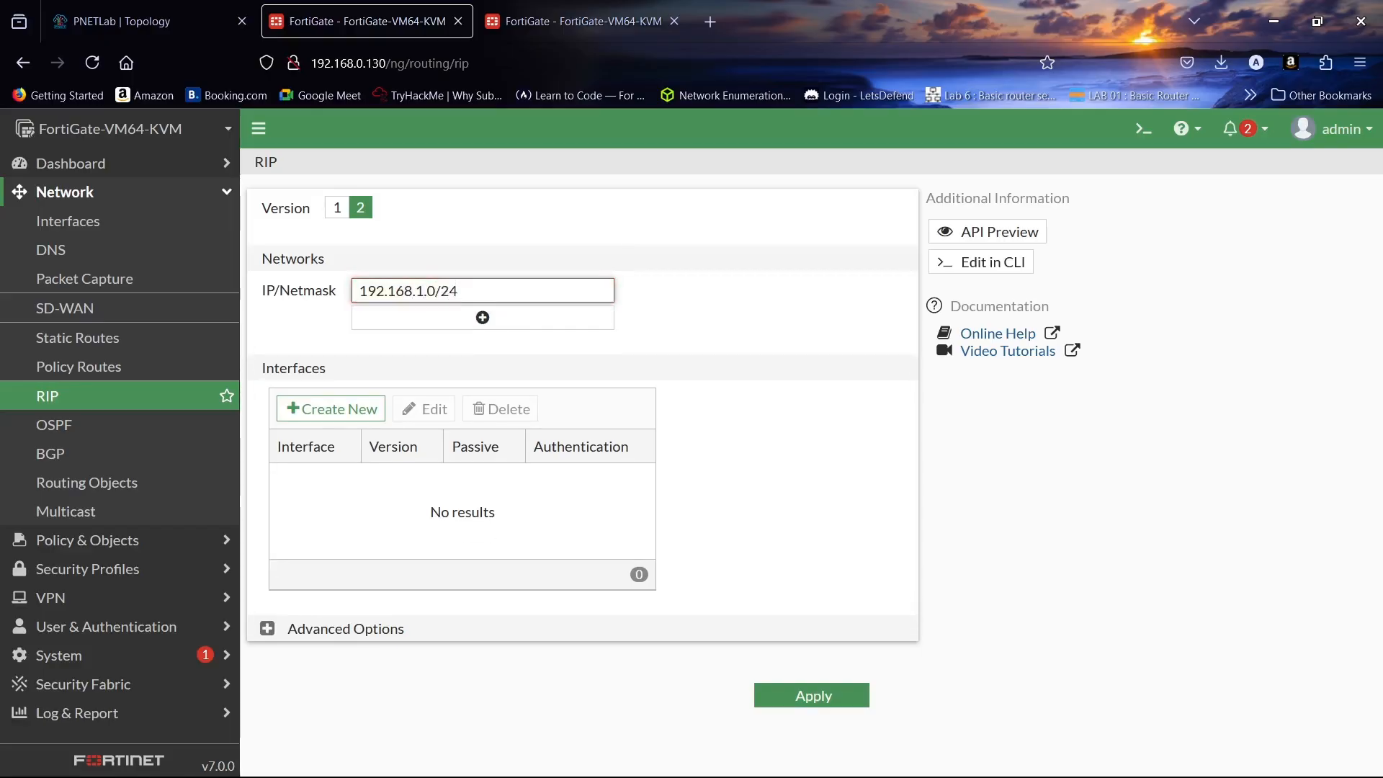
left_click(479, 318)
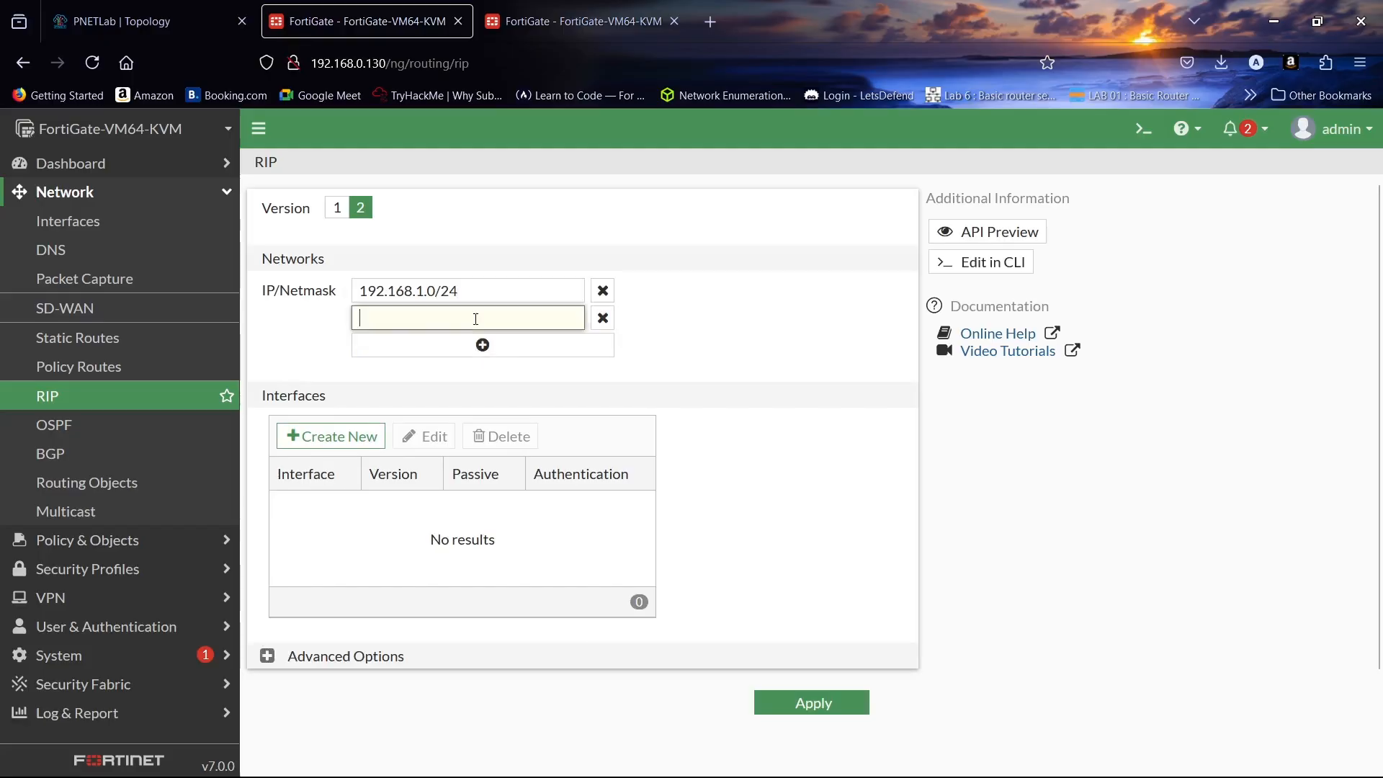
type("192.16")
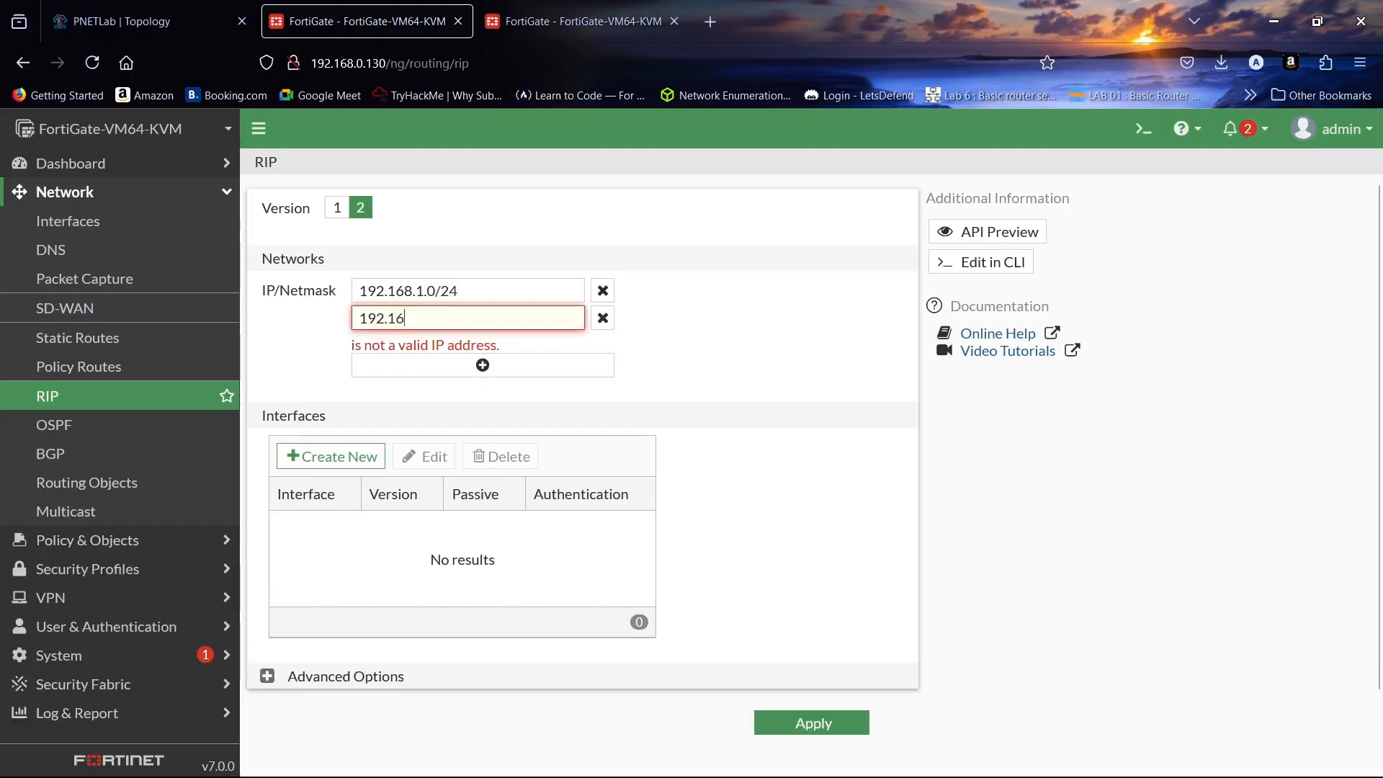
type("8.2.0/24")
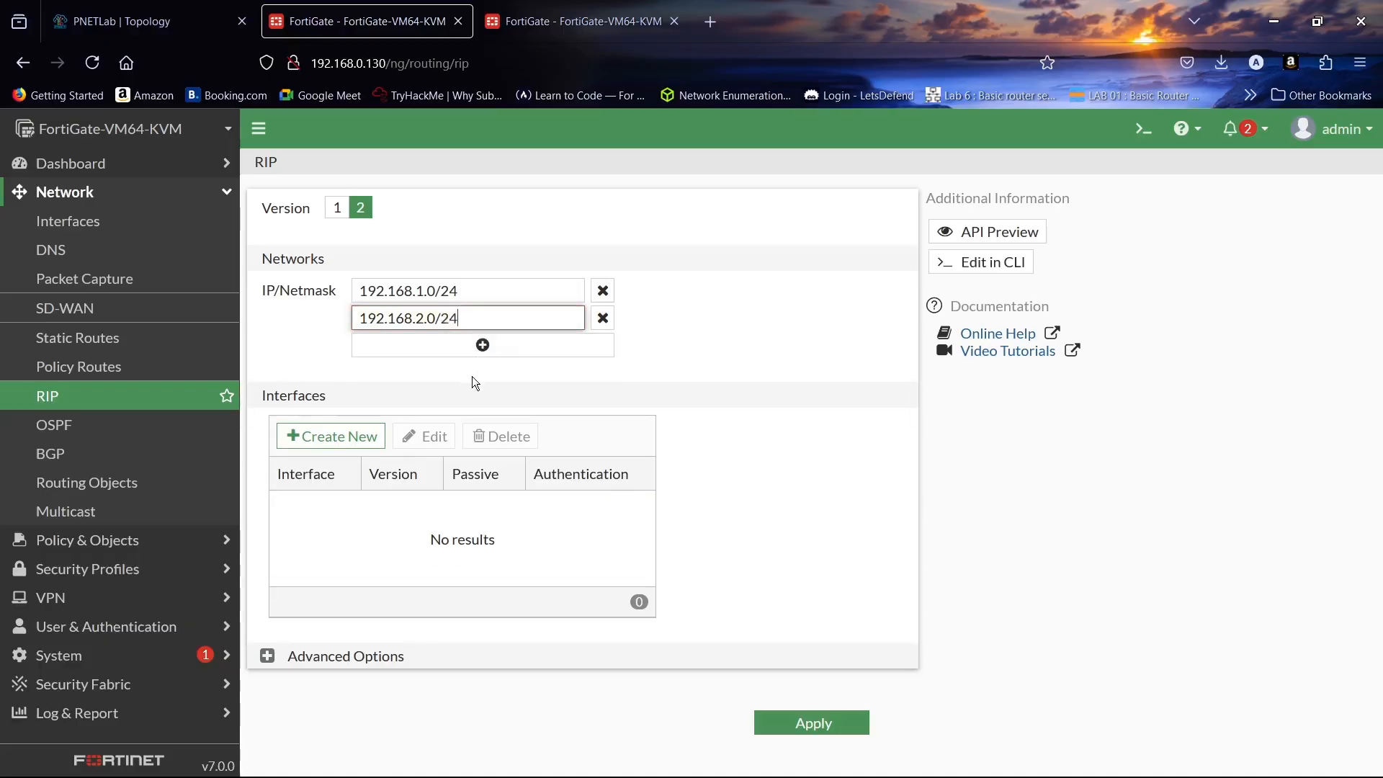
left_click(539, 27)
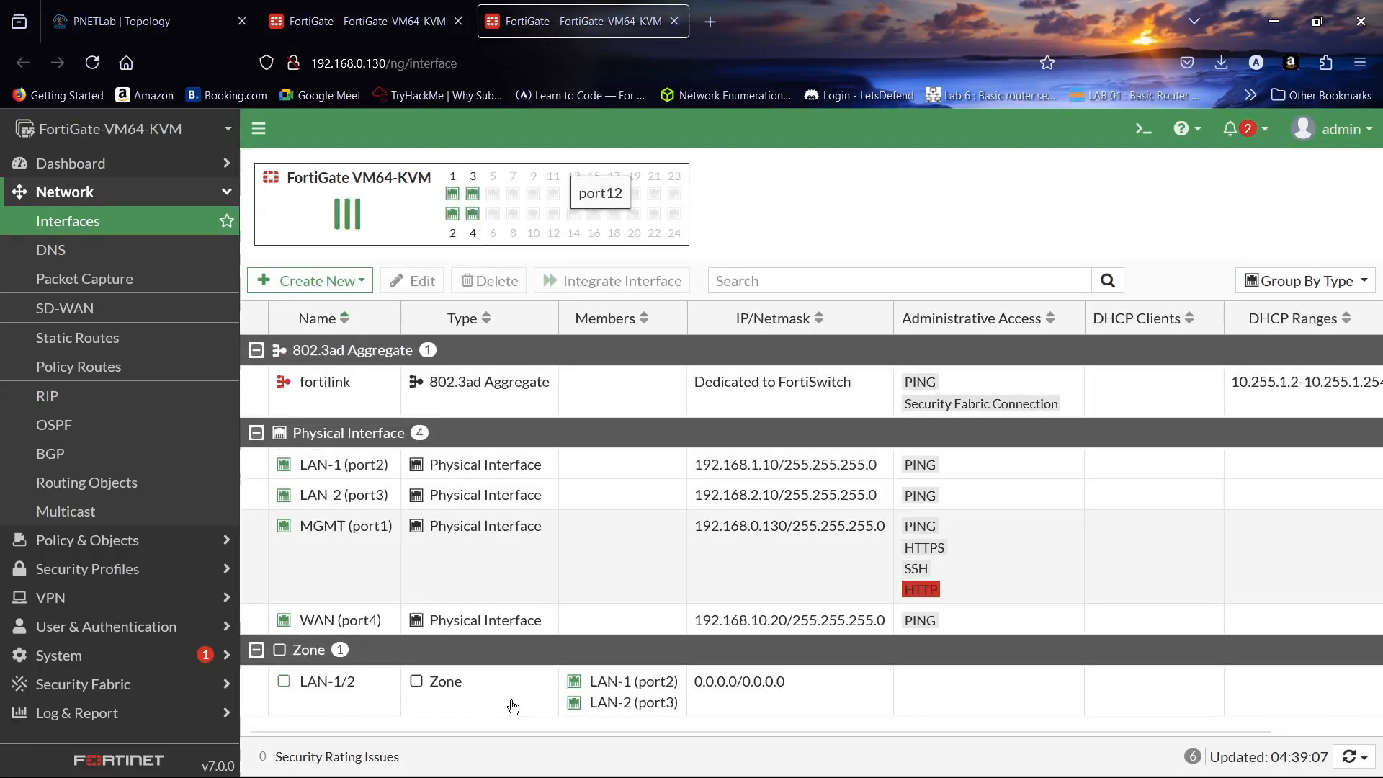
left_click(432, 21)
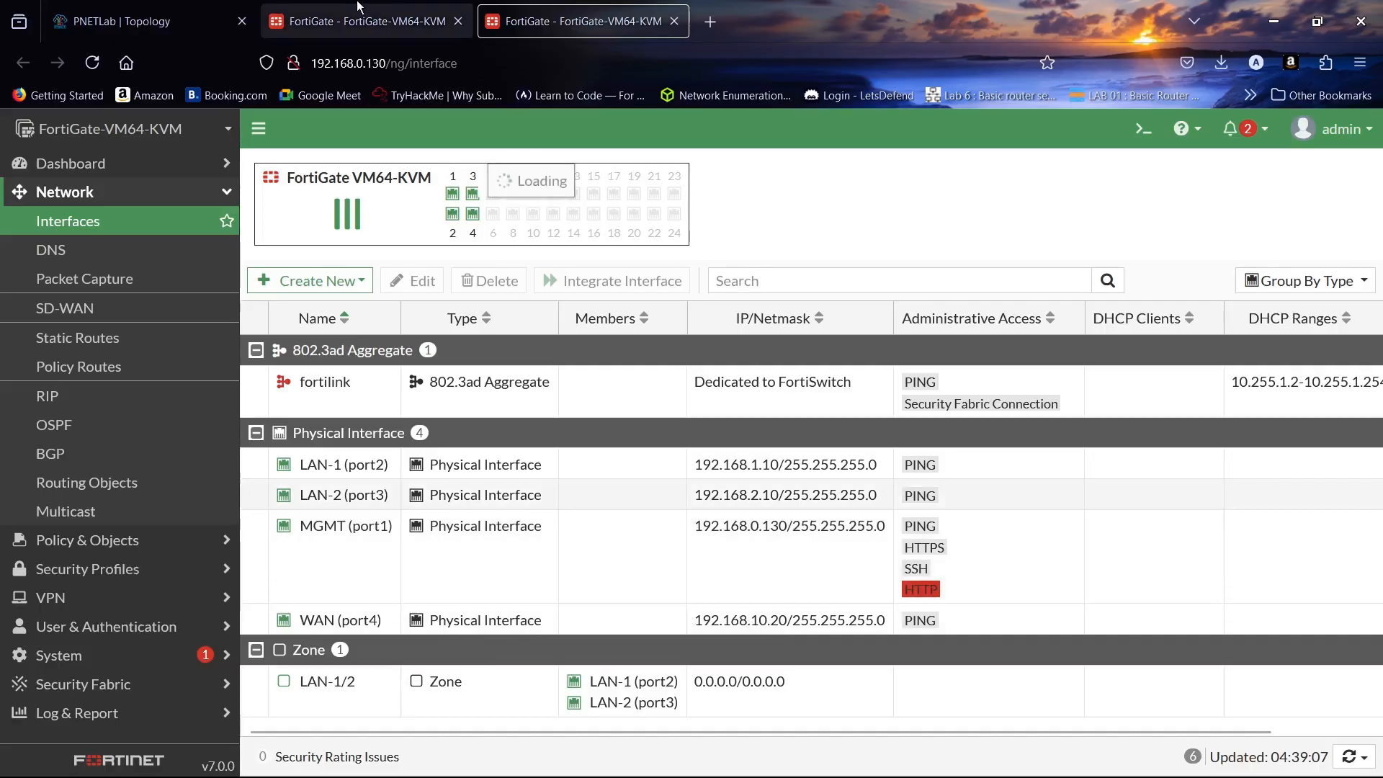
left_click(453, 346)
type("1")
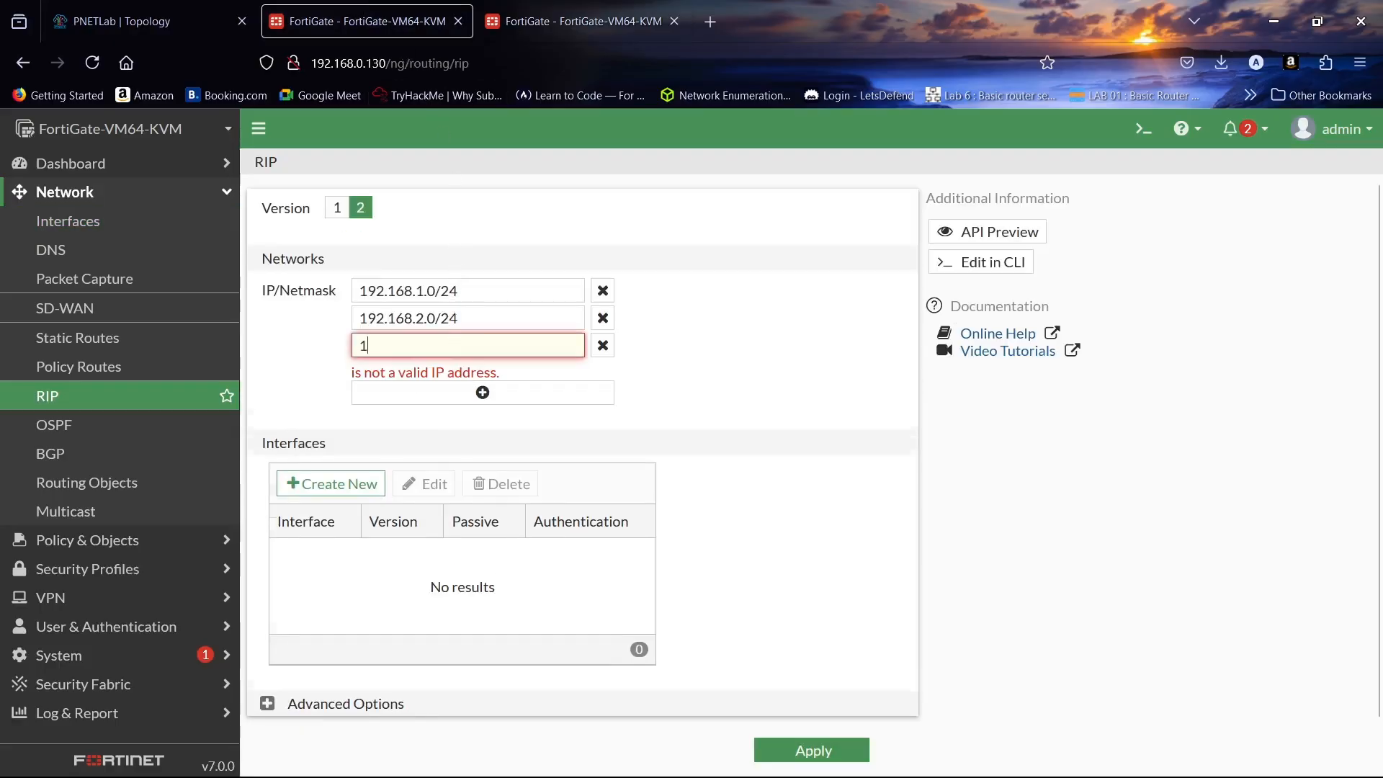
type("92.168.10.0/24")
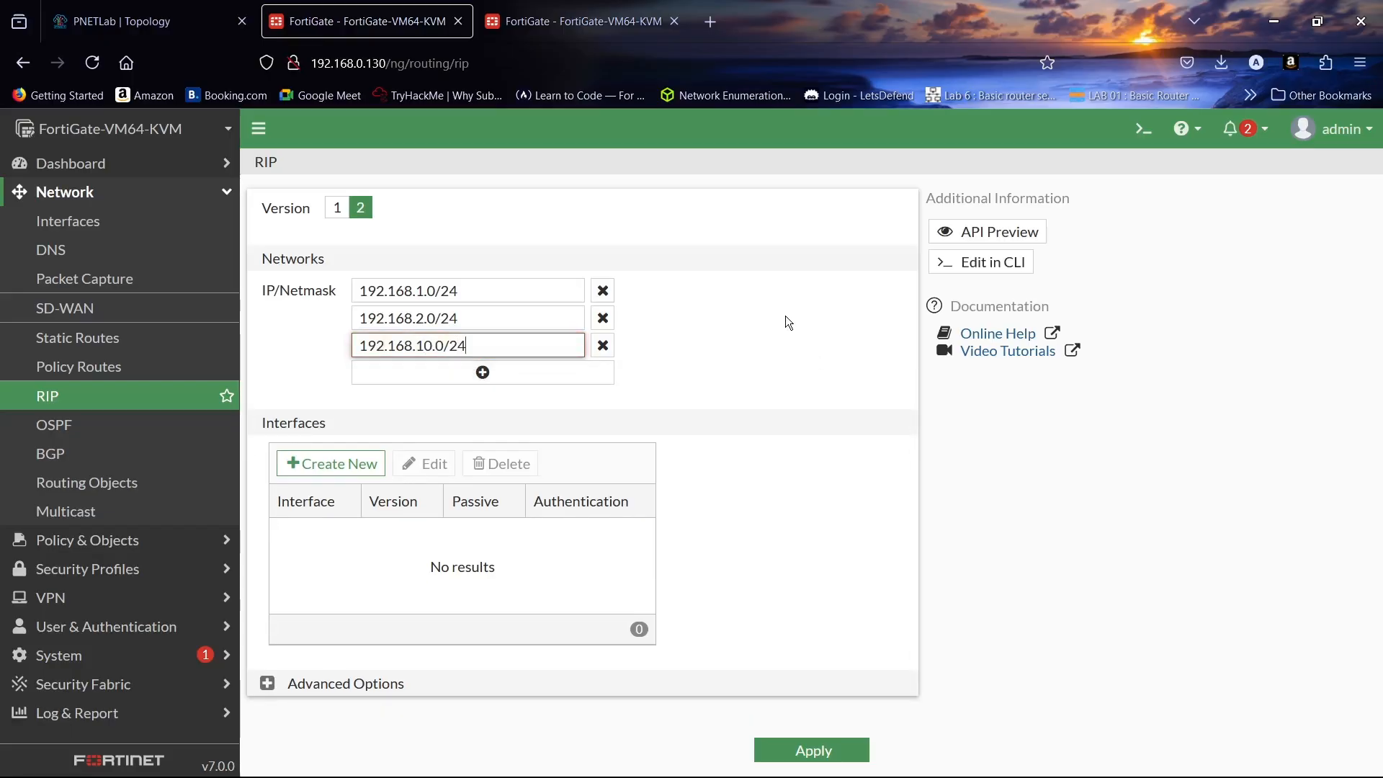
left_click(784, 315)
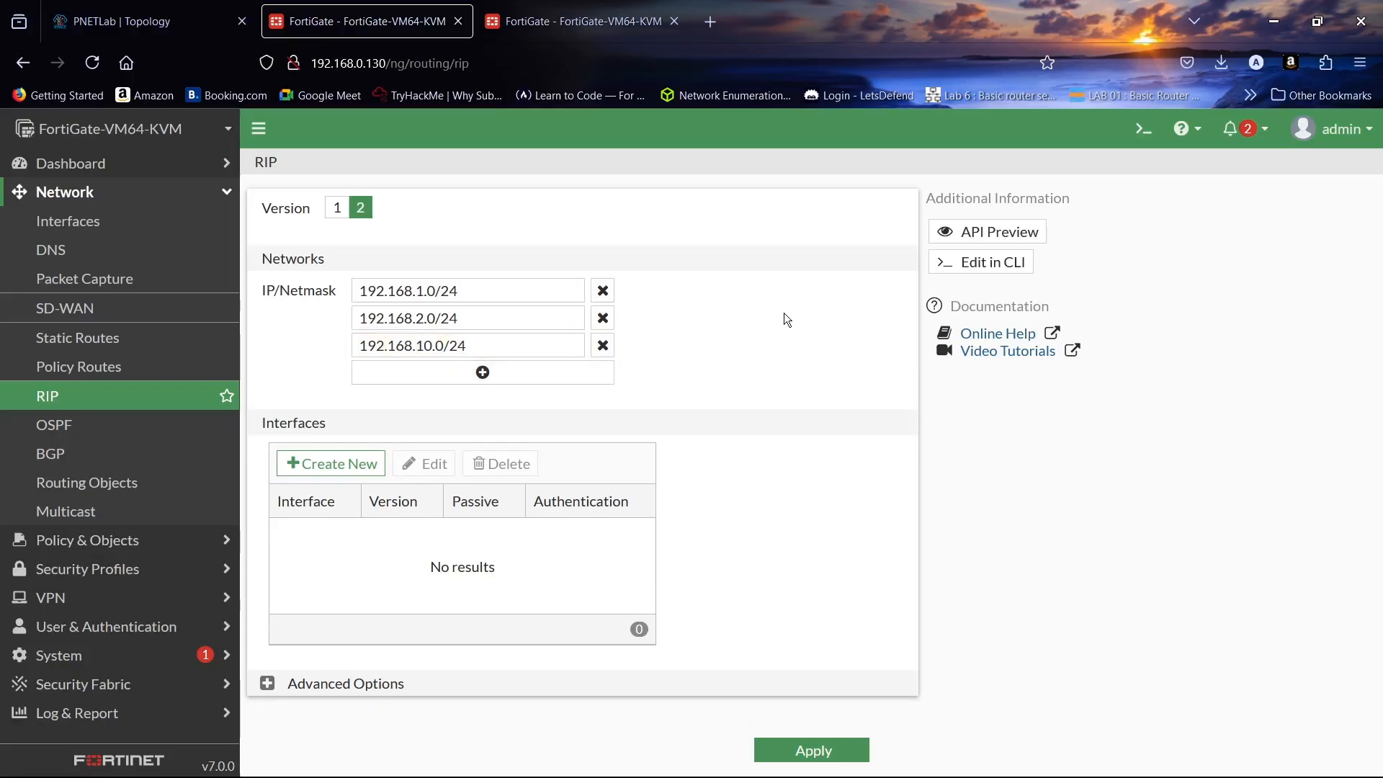
- Add LAN-1 (port2) as a RIP interface sending and receiving both versions, with authentication and passive left off
left_click(362, 462)
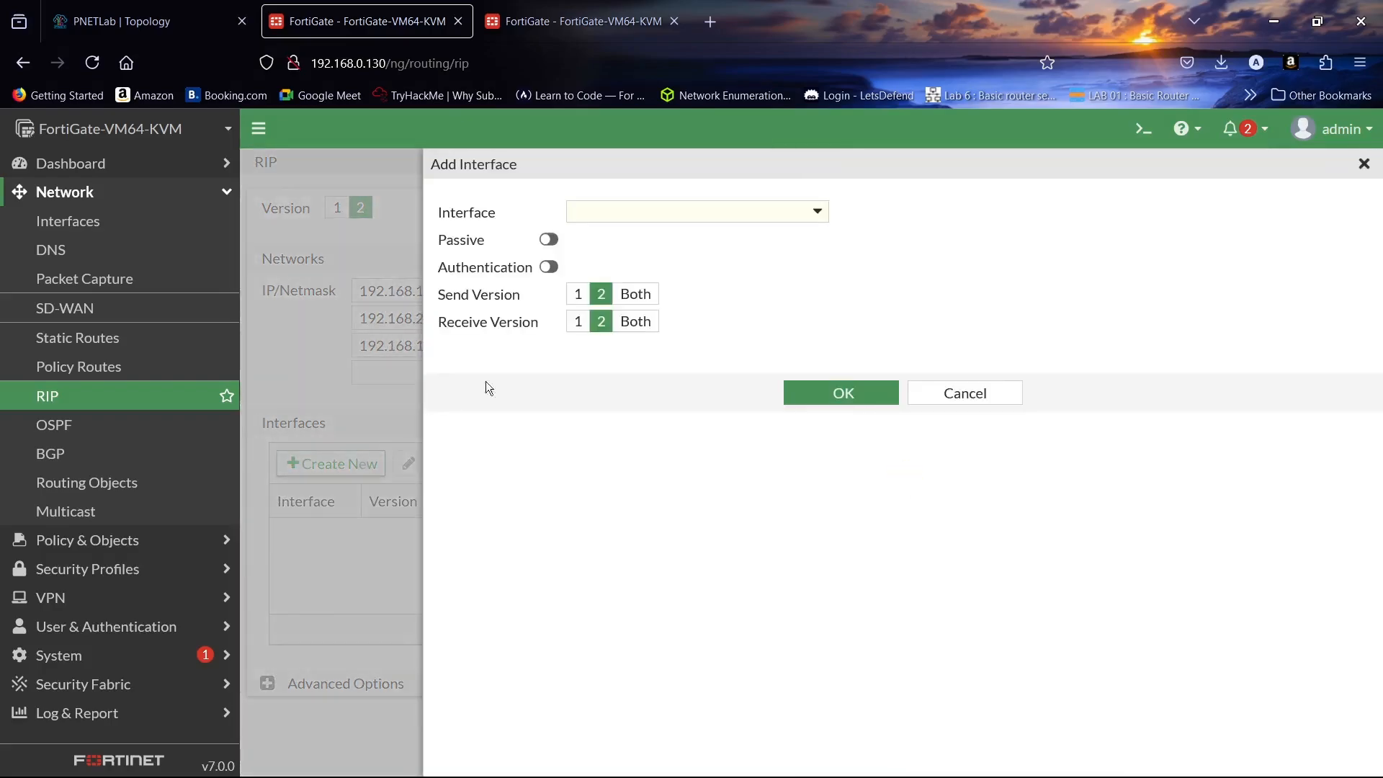
left_click(720, 219)
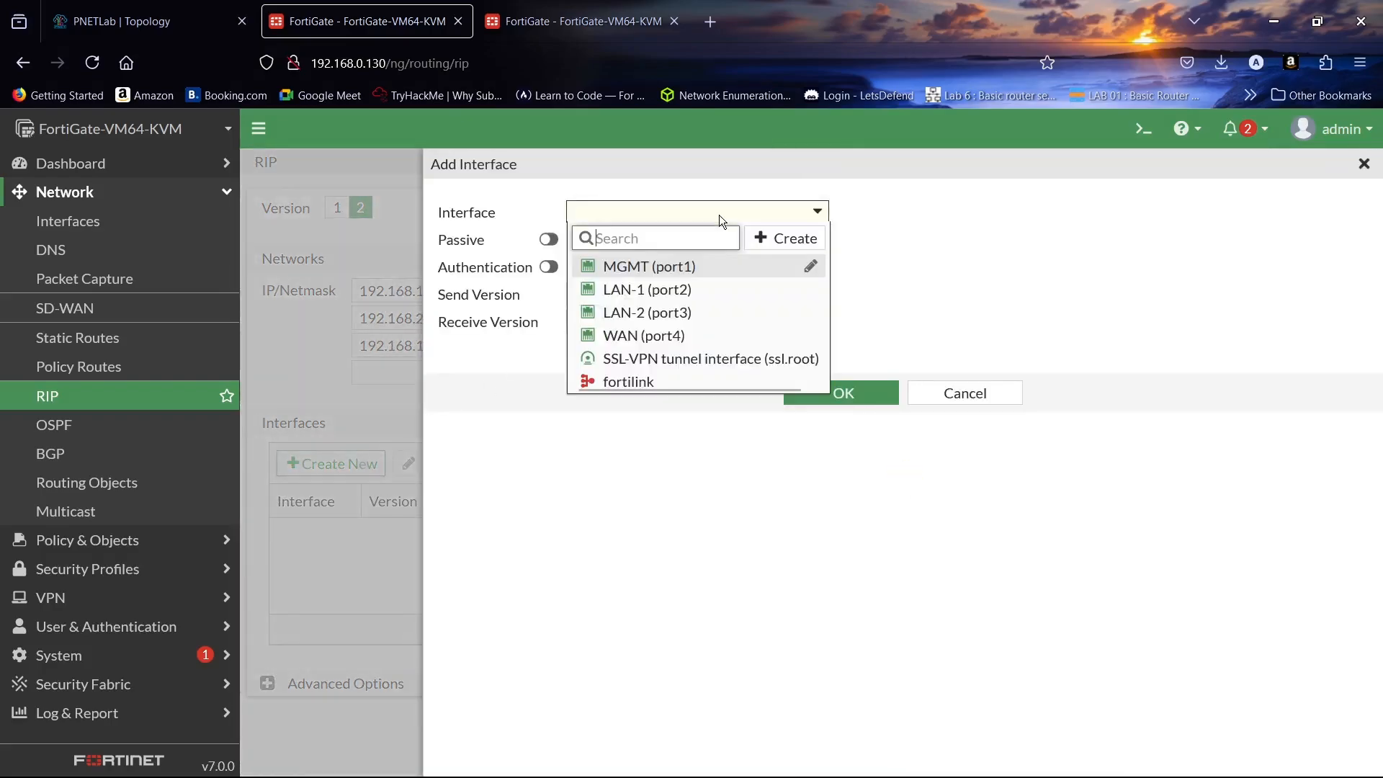
left_click(723, 290)
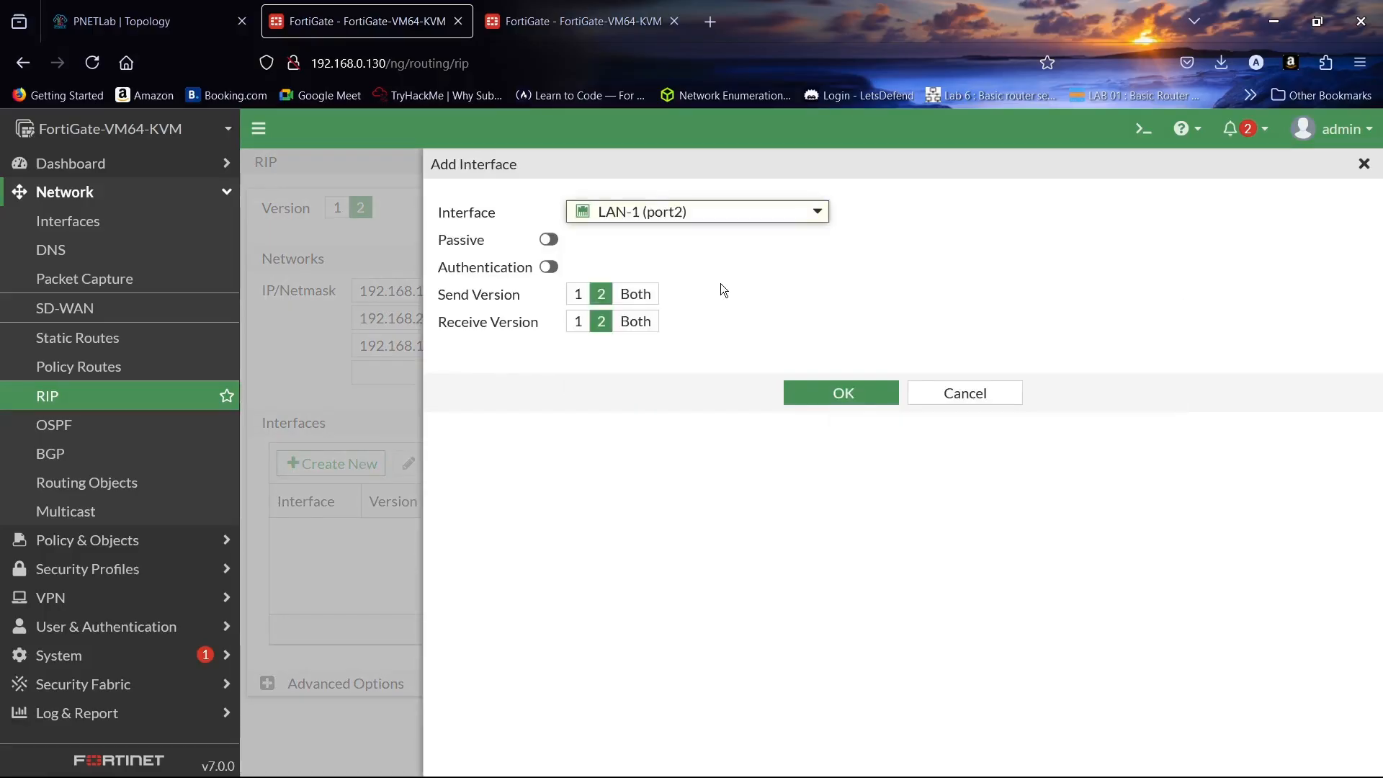
left_click(651, 296)
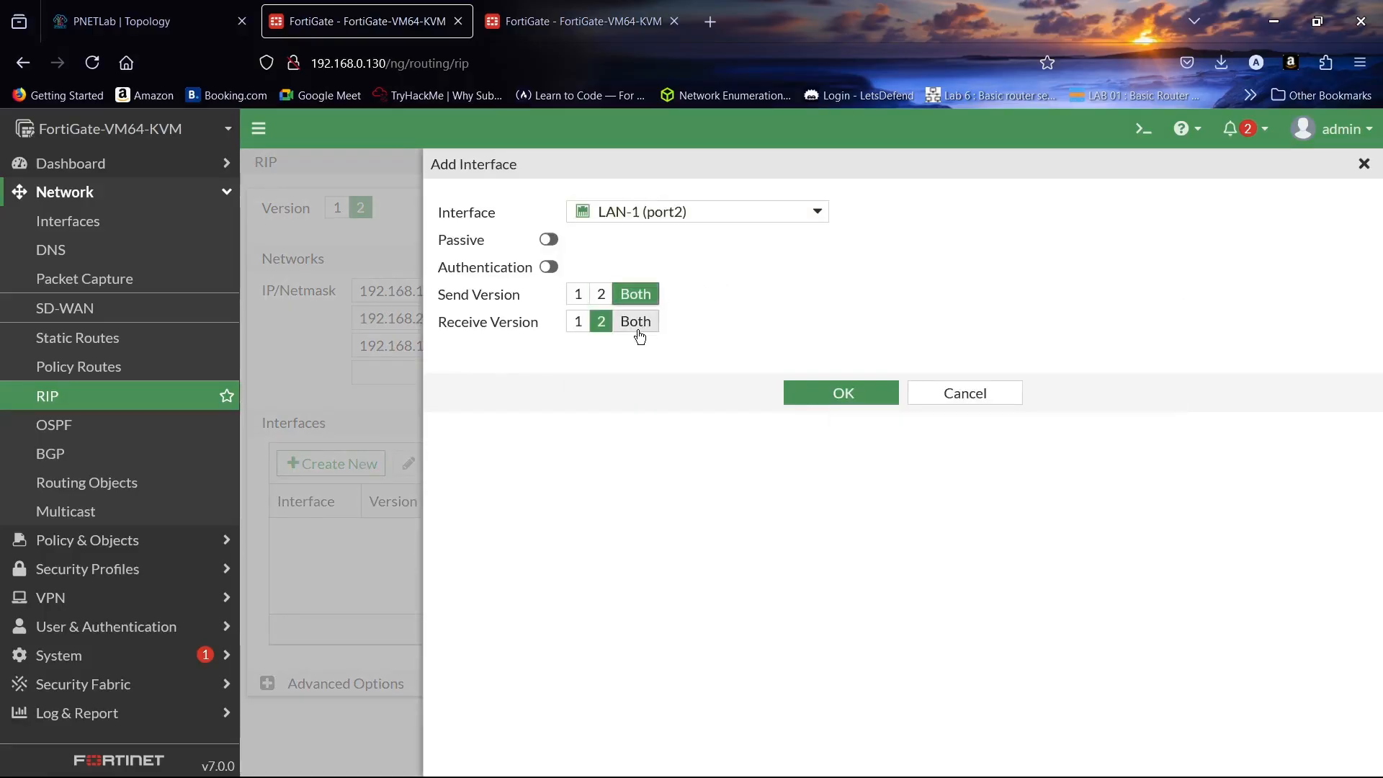
left_click(639, 326)
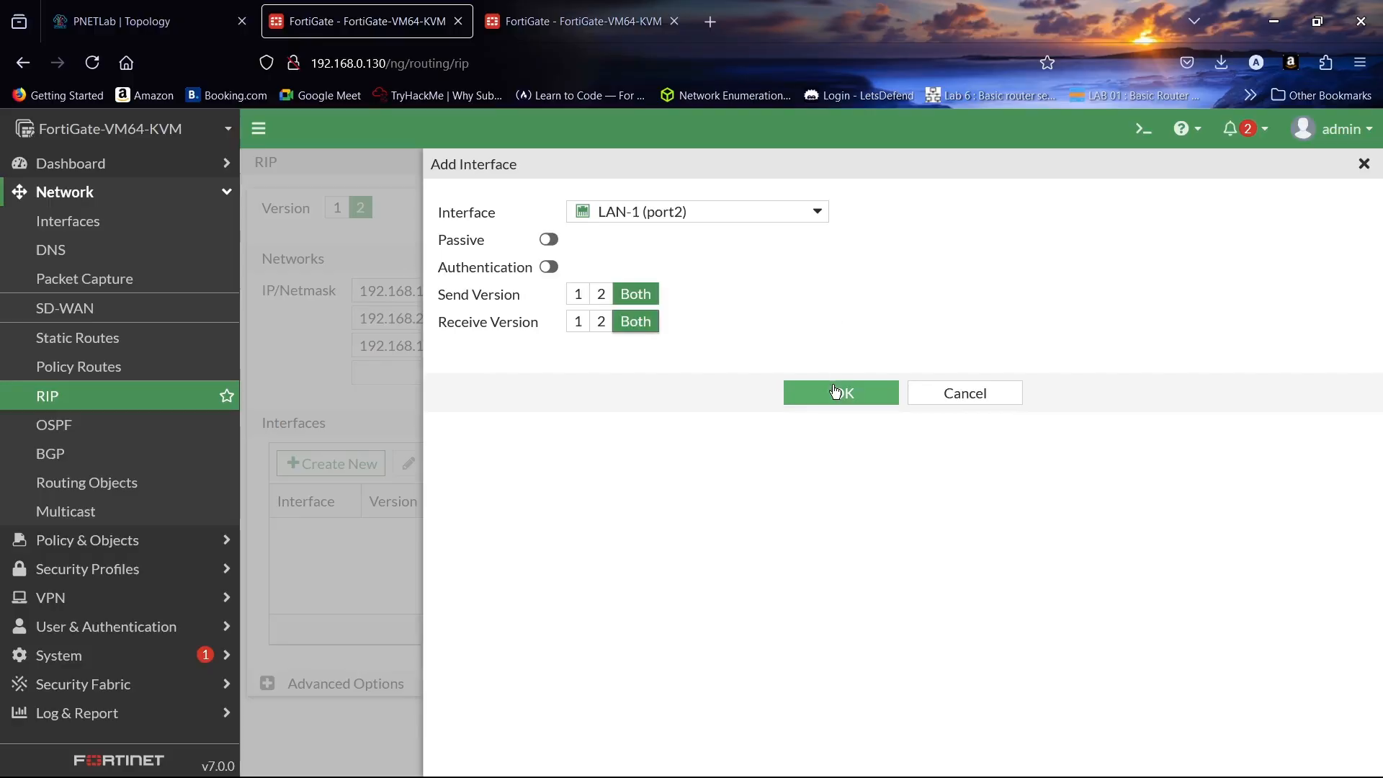
left_click(552, 267)
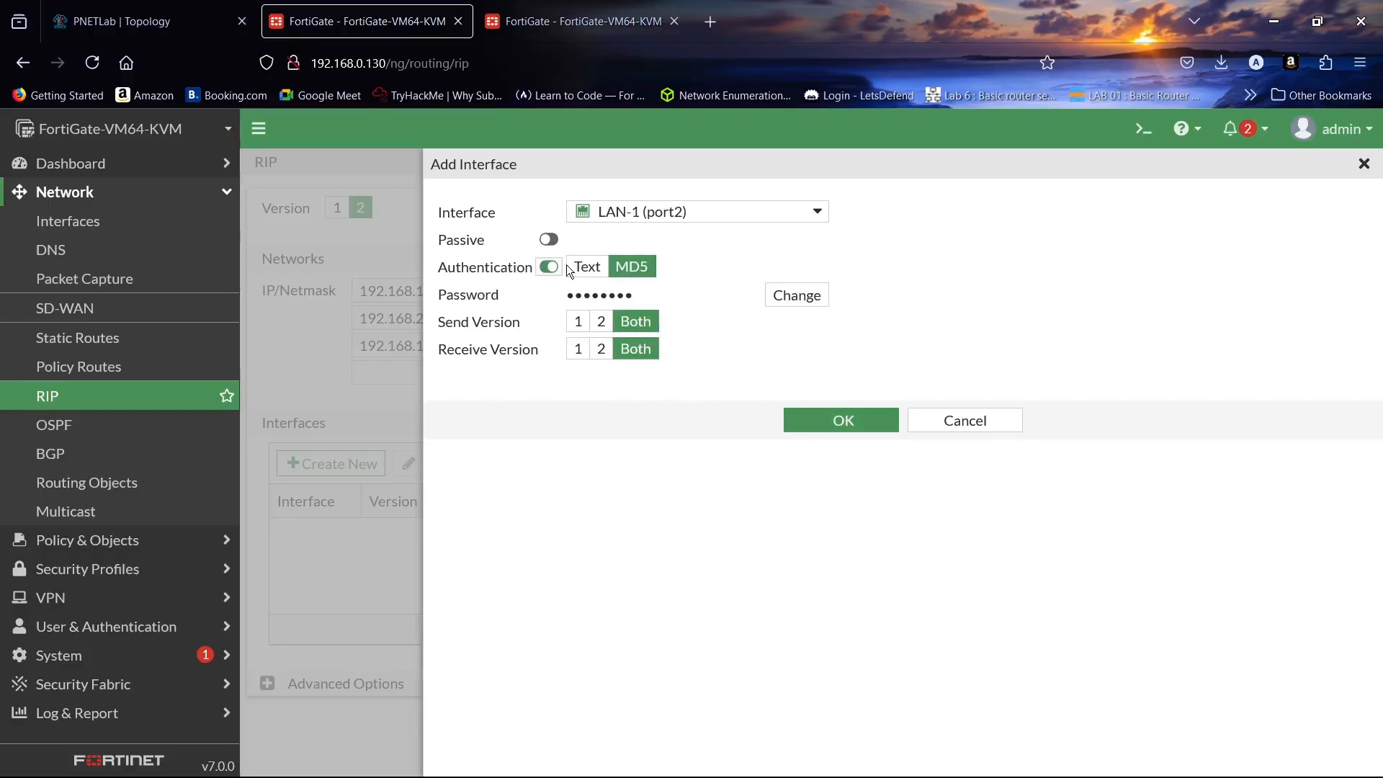
left_click(547, 268)
left_click(548, 239)
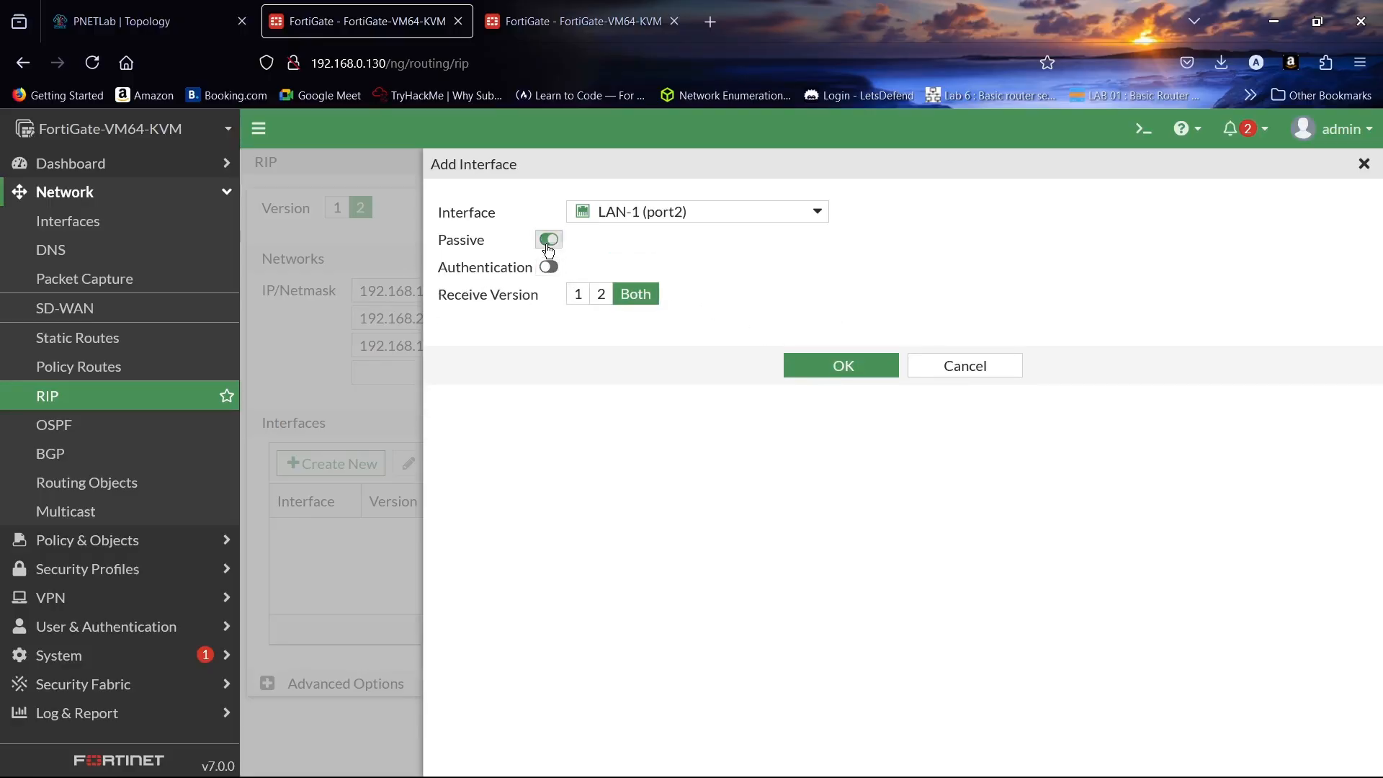
left_click(548, 240)
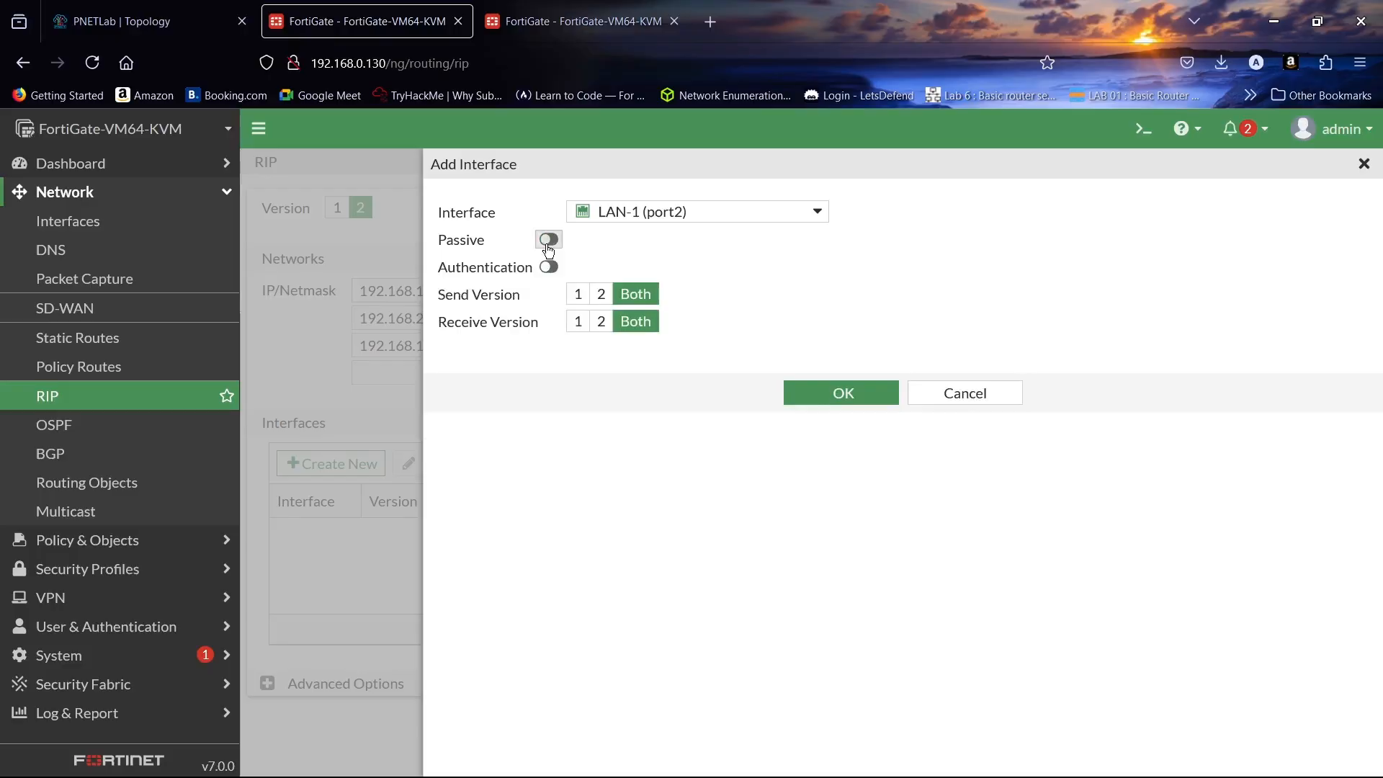
left_click(853, 395)
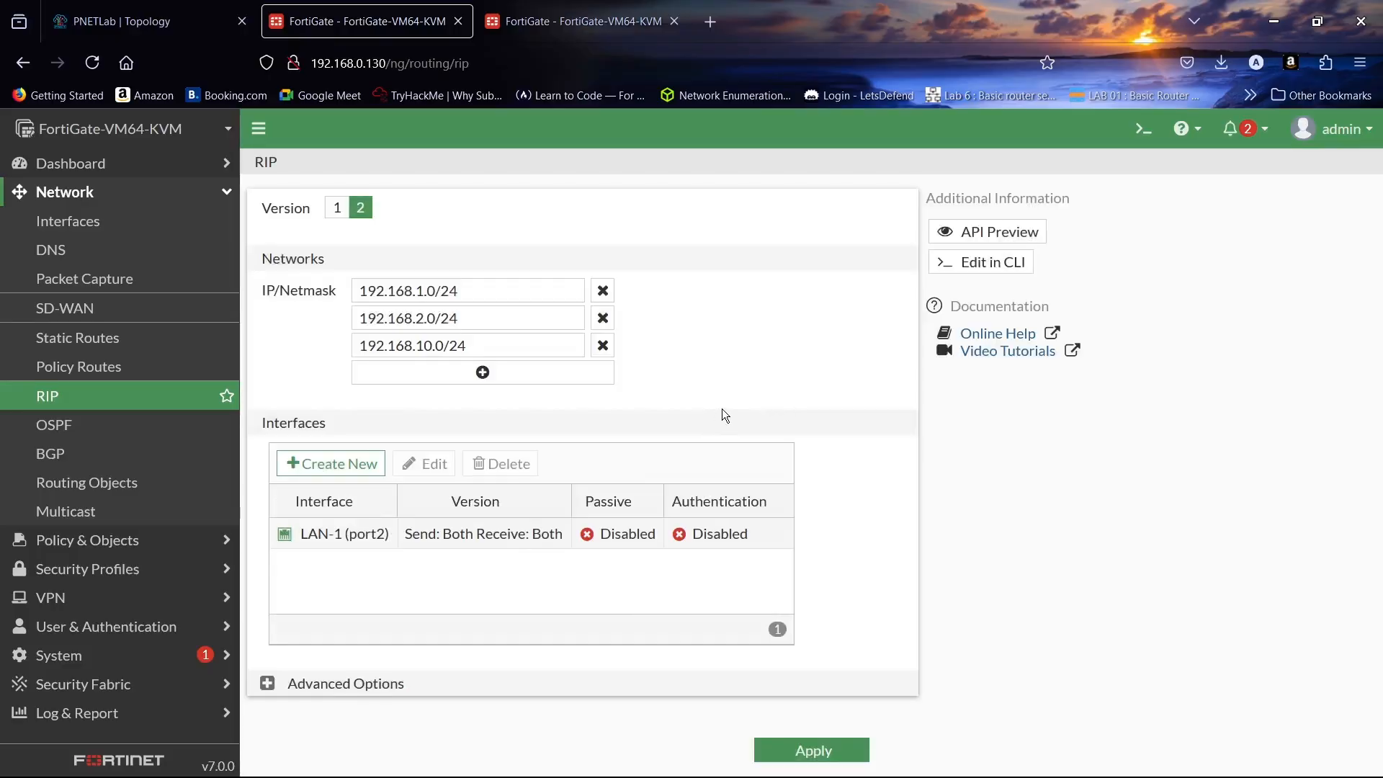
- Add LAN-2 (port3) as a RIP interface sending and receiving both versions
left_click(333, 464)
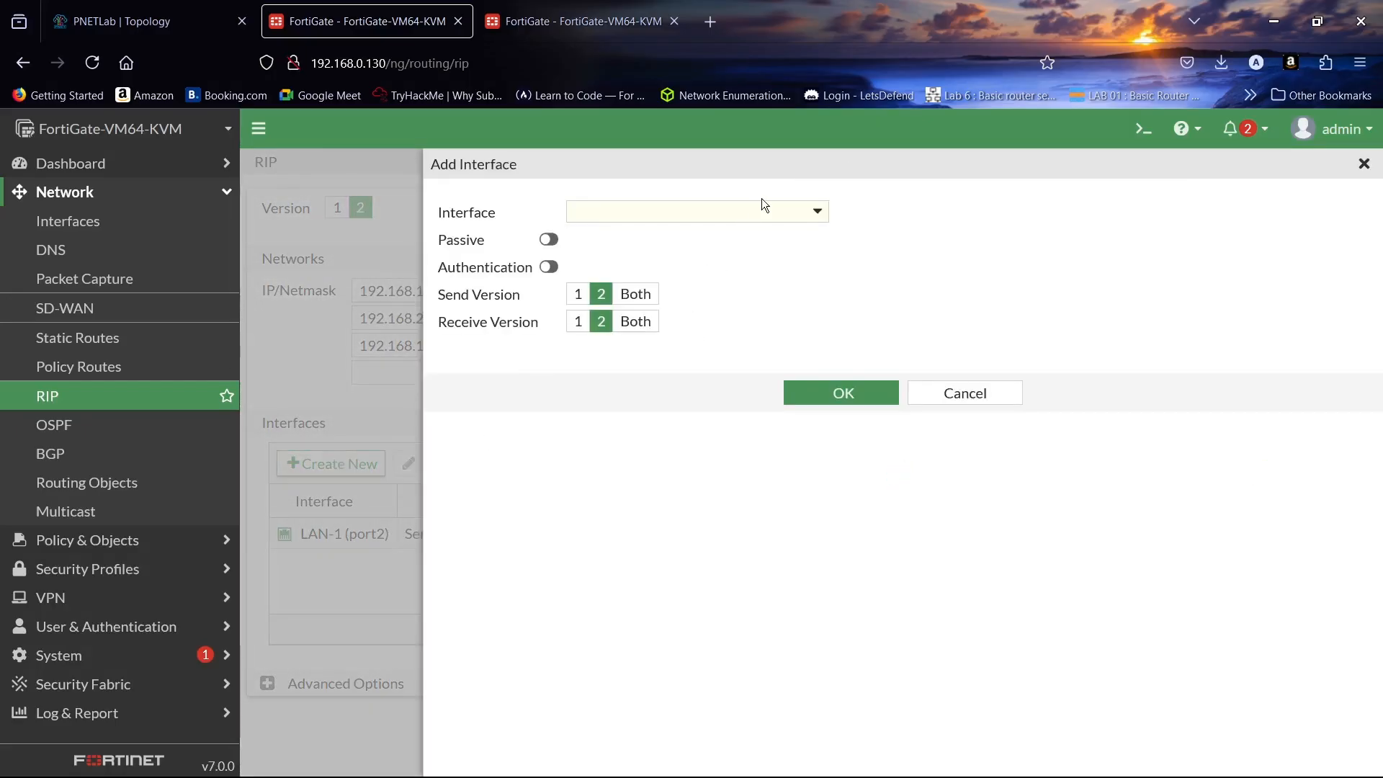
left_click(759, 213)
left_click(746, 289)
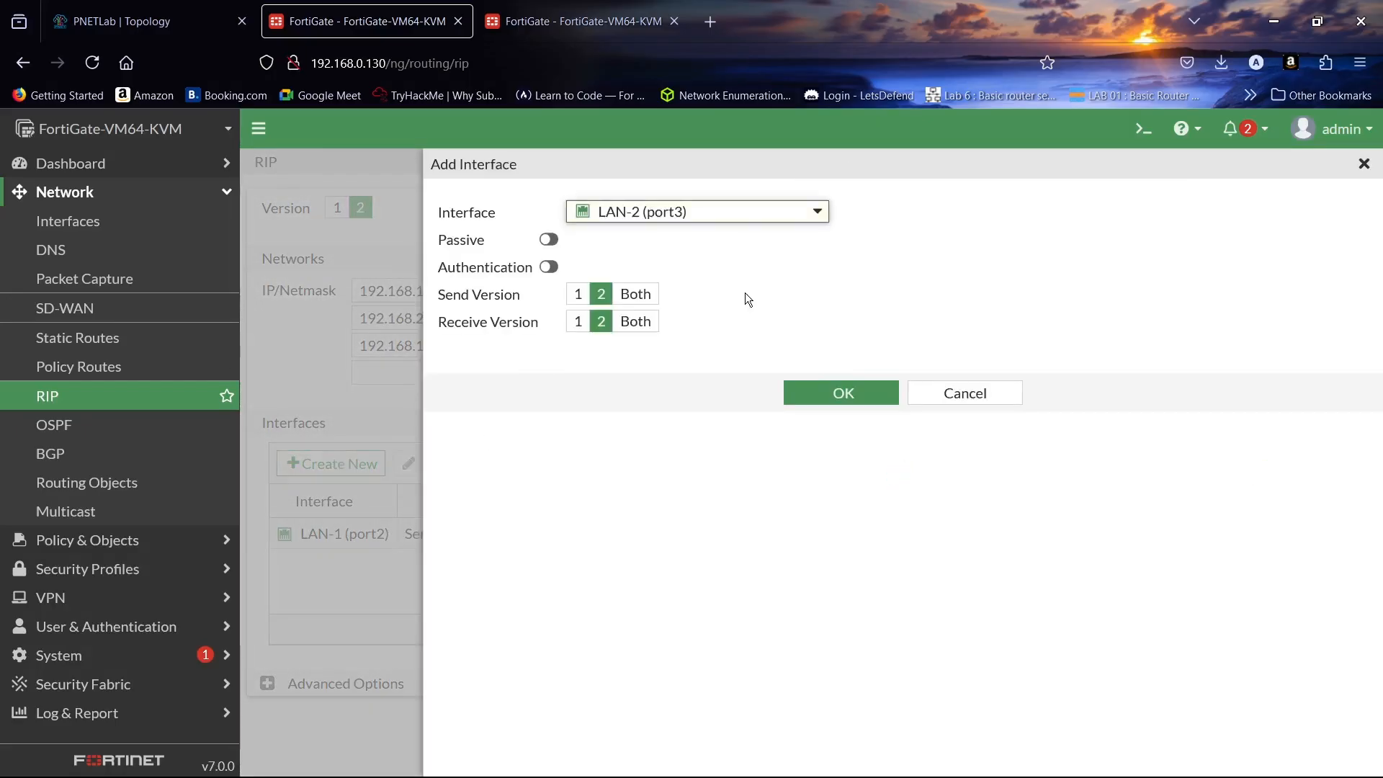
left_click(636, 294)
left_click(636, 321)
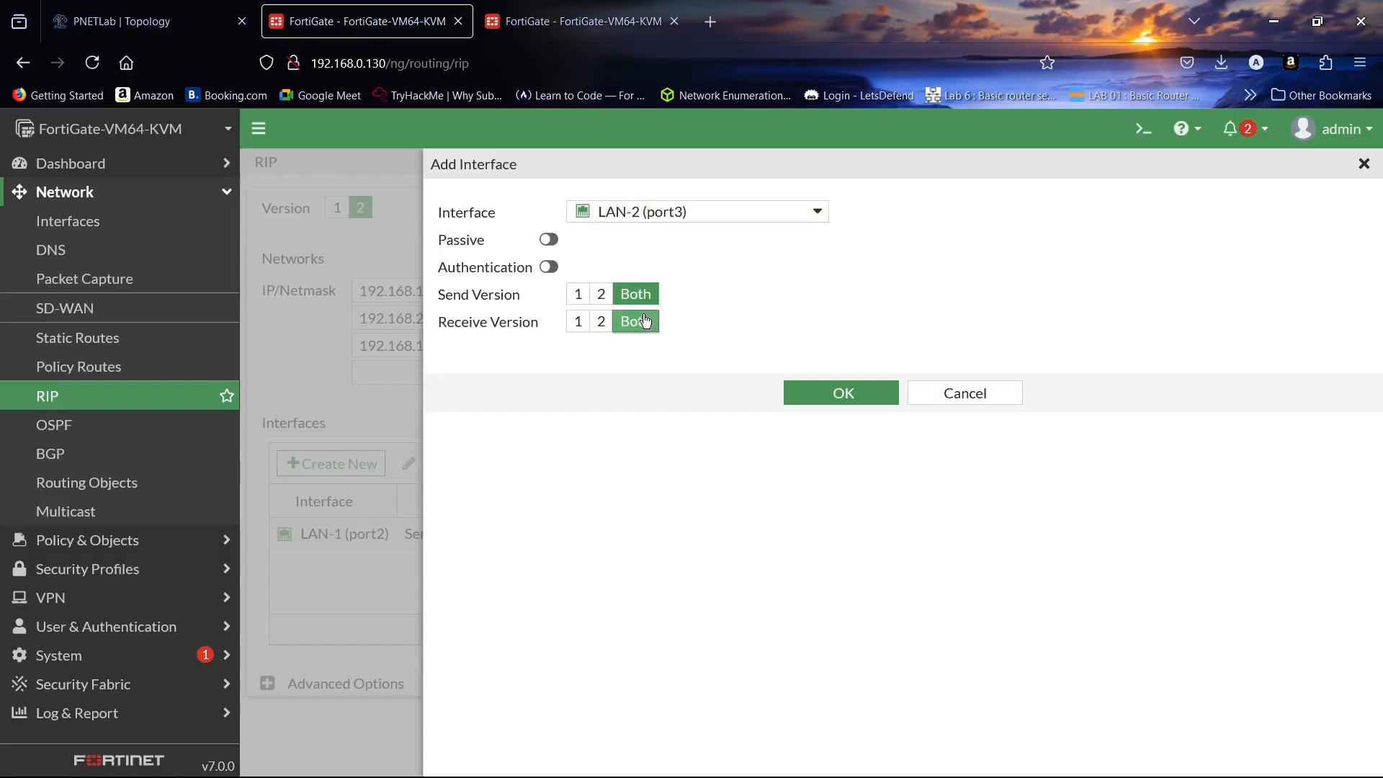
left_click(843, 393)
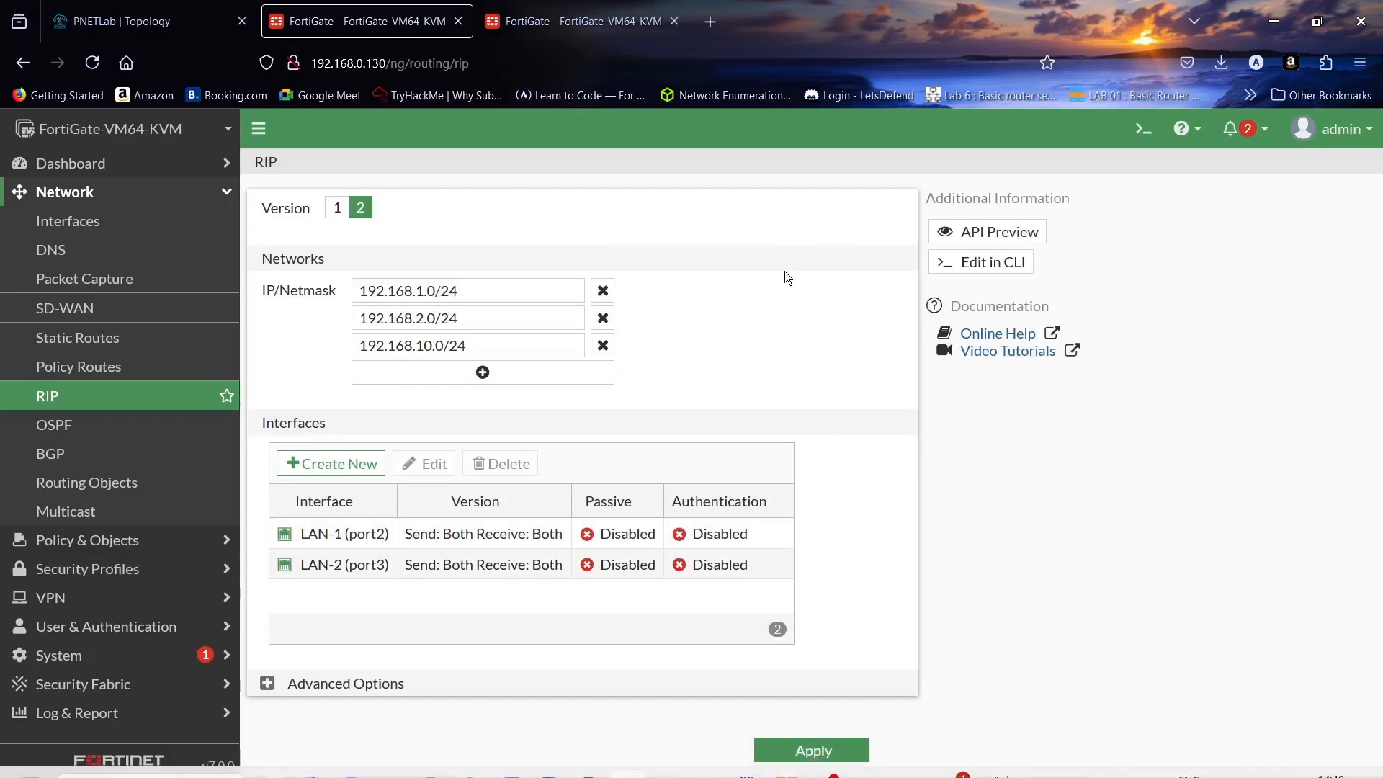
- Add WAN (port4) as a RIP interface with Both send/receive versions, then apply the RIP settings
left_click(360, 463)
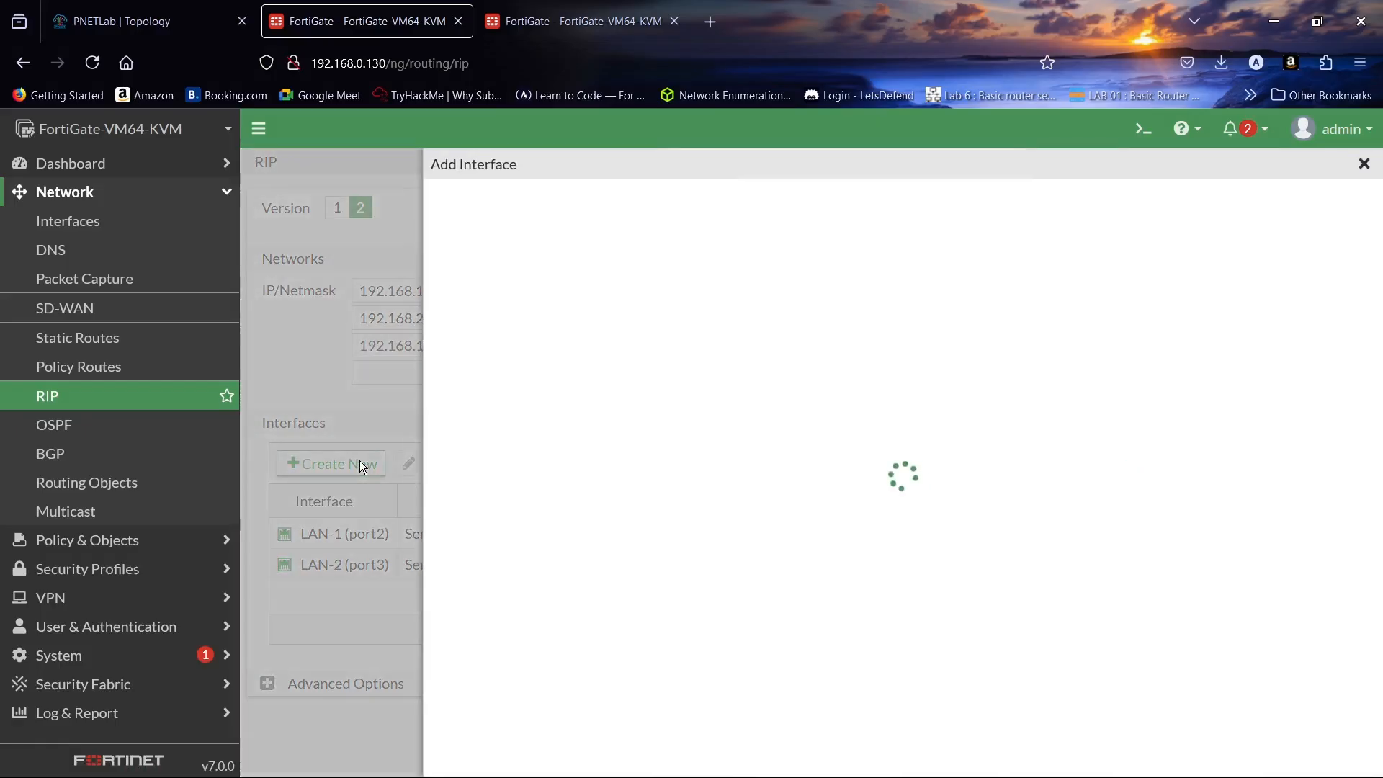
left_click(737, 211)
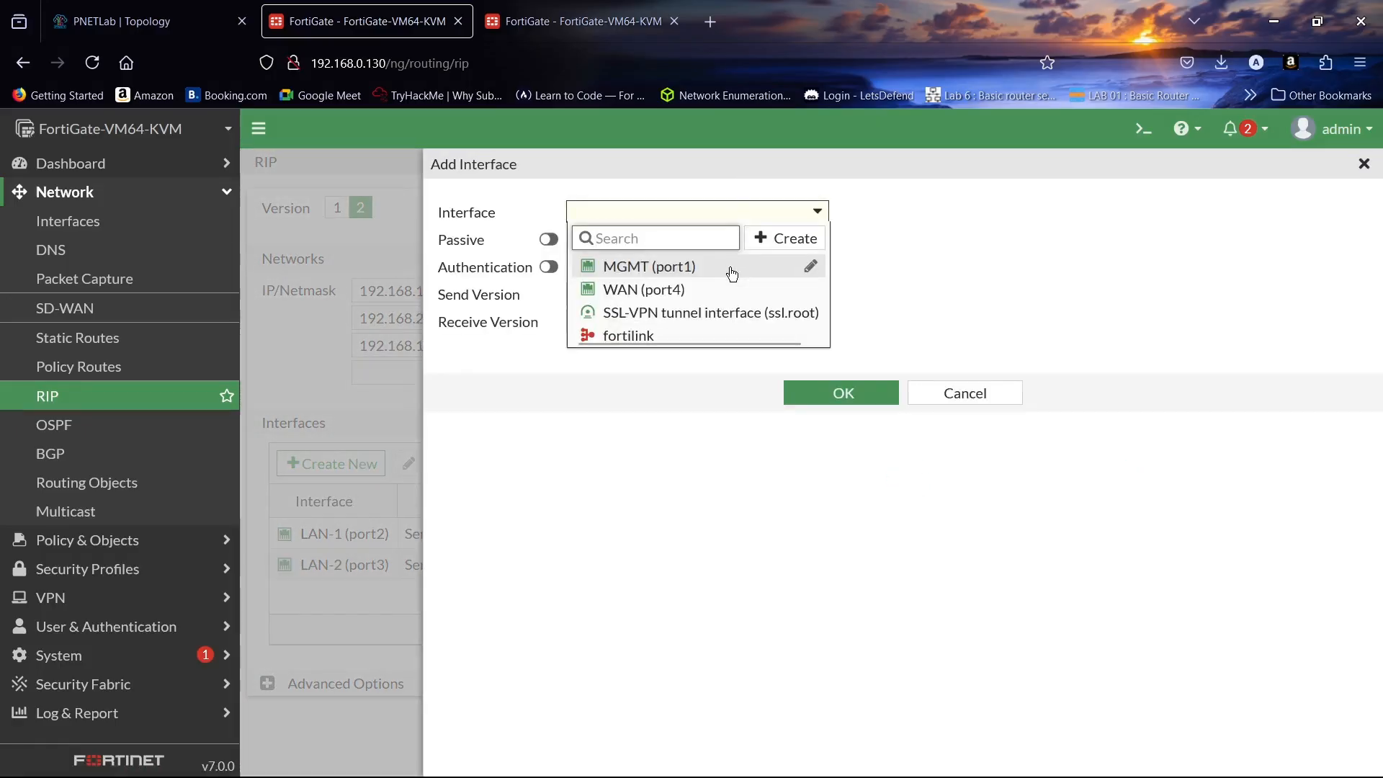
left_click(723, 290)
left_click(653, 320)
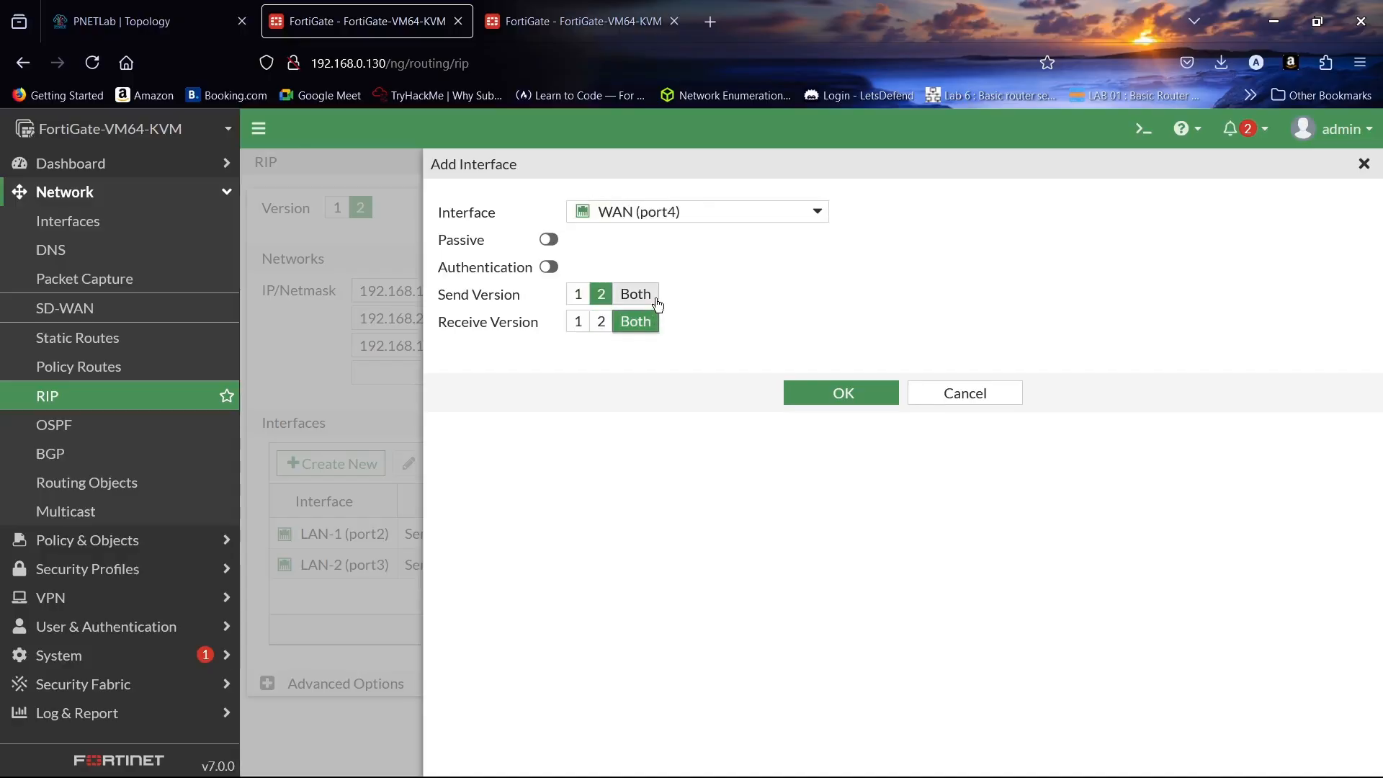
left_click(635, 294)
left_click(821, 394)
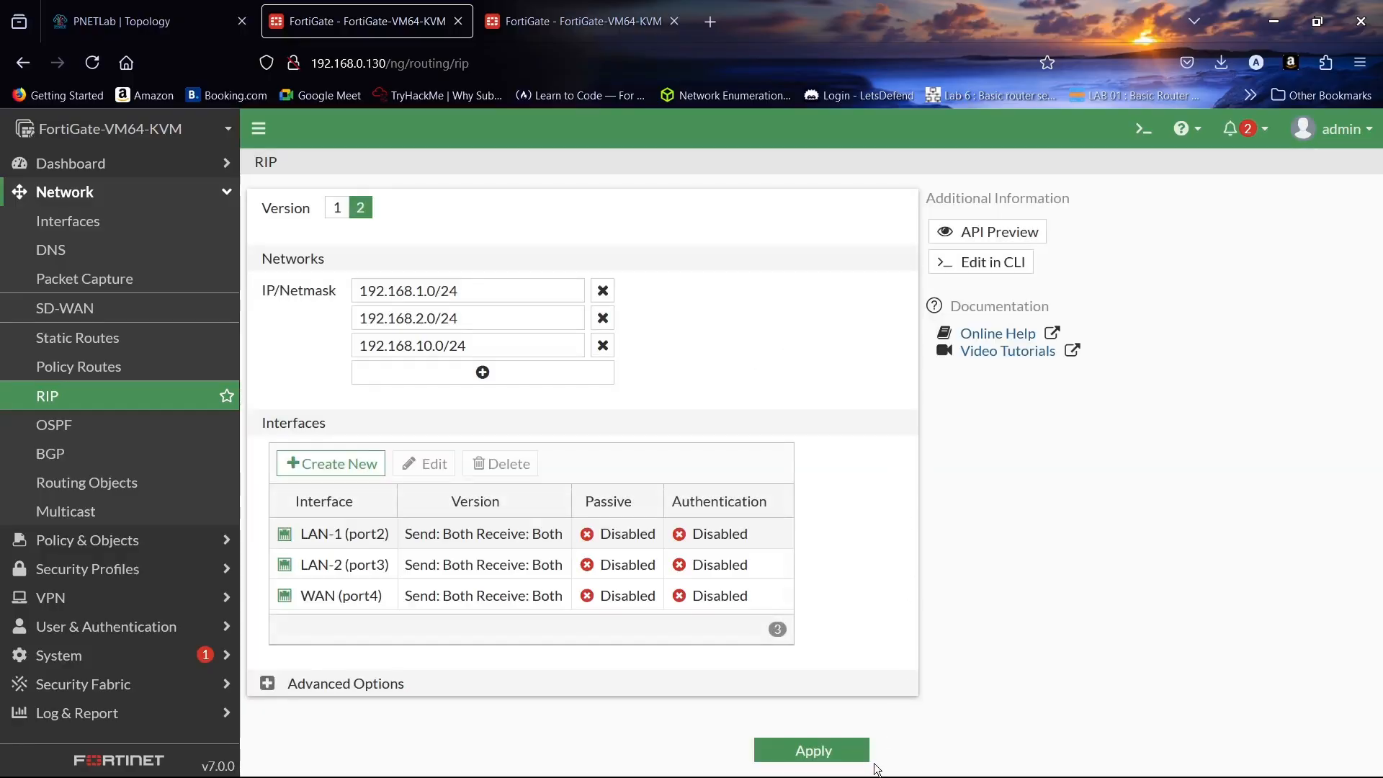
left_click(810, 751)
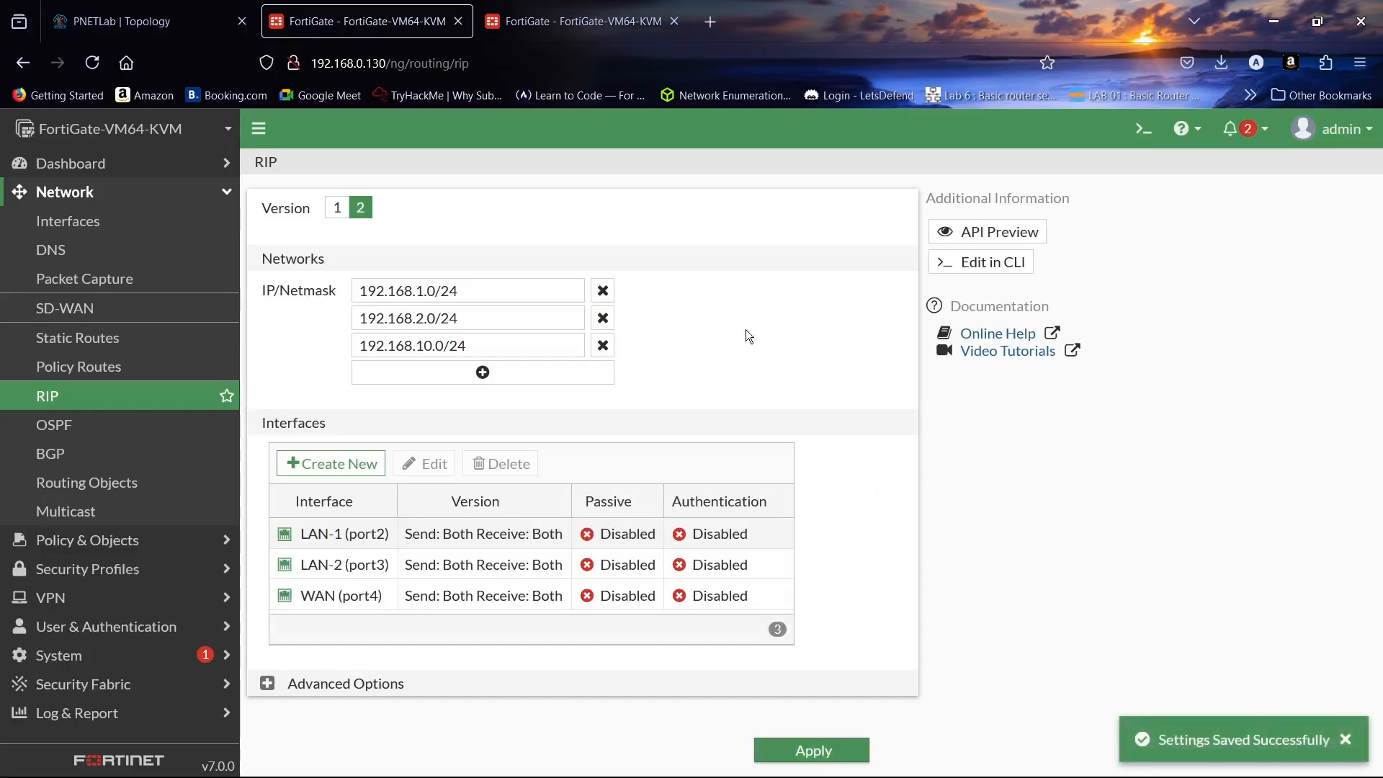
- Expand the Network dashboard's Routing widget to show the 8.8.8.0/24 RIP route via 192.168.10.10
left_click(116, 164)
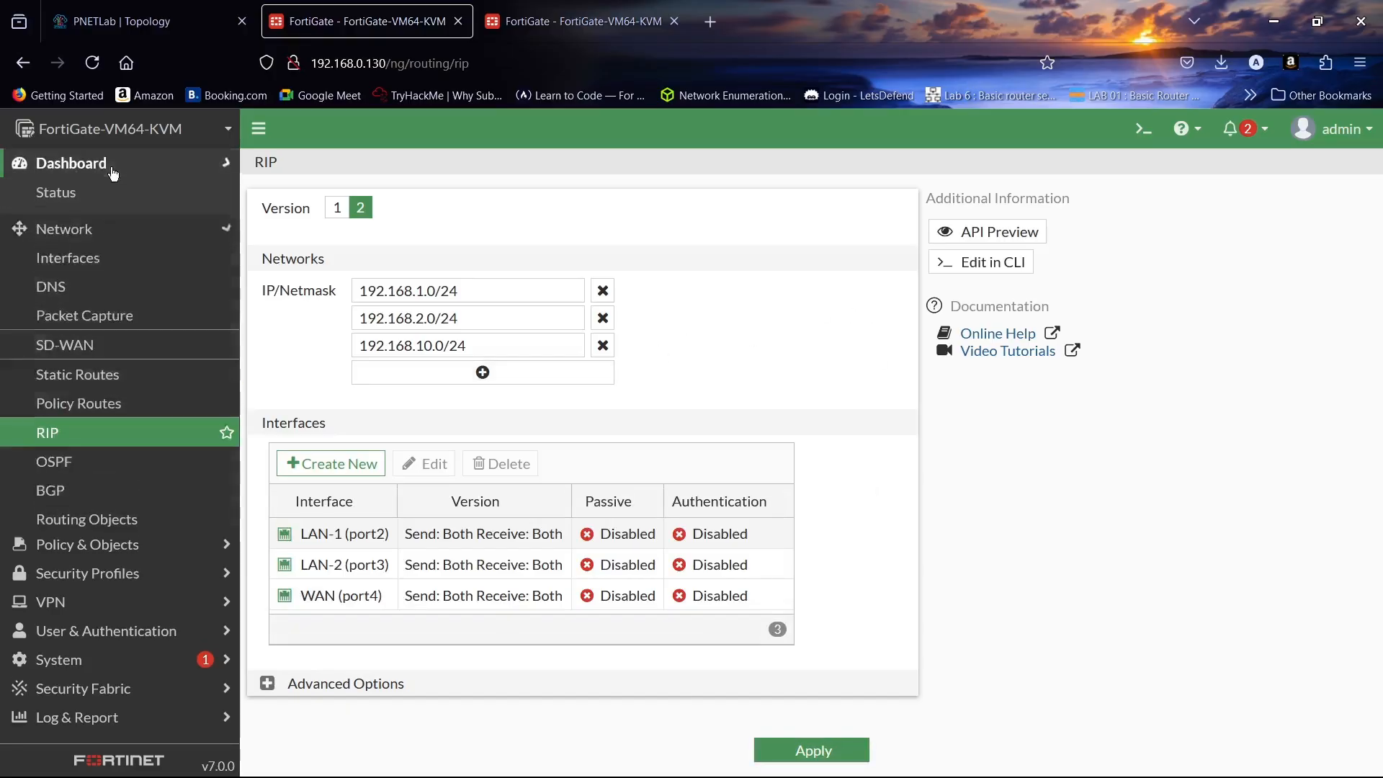
left_click(126, 259)
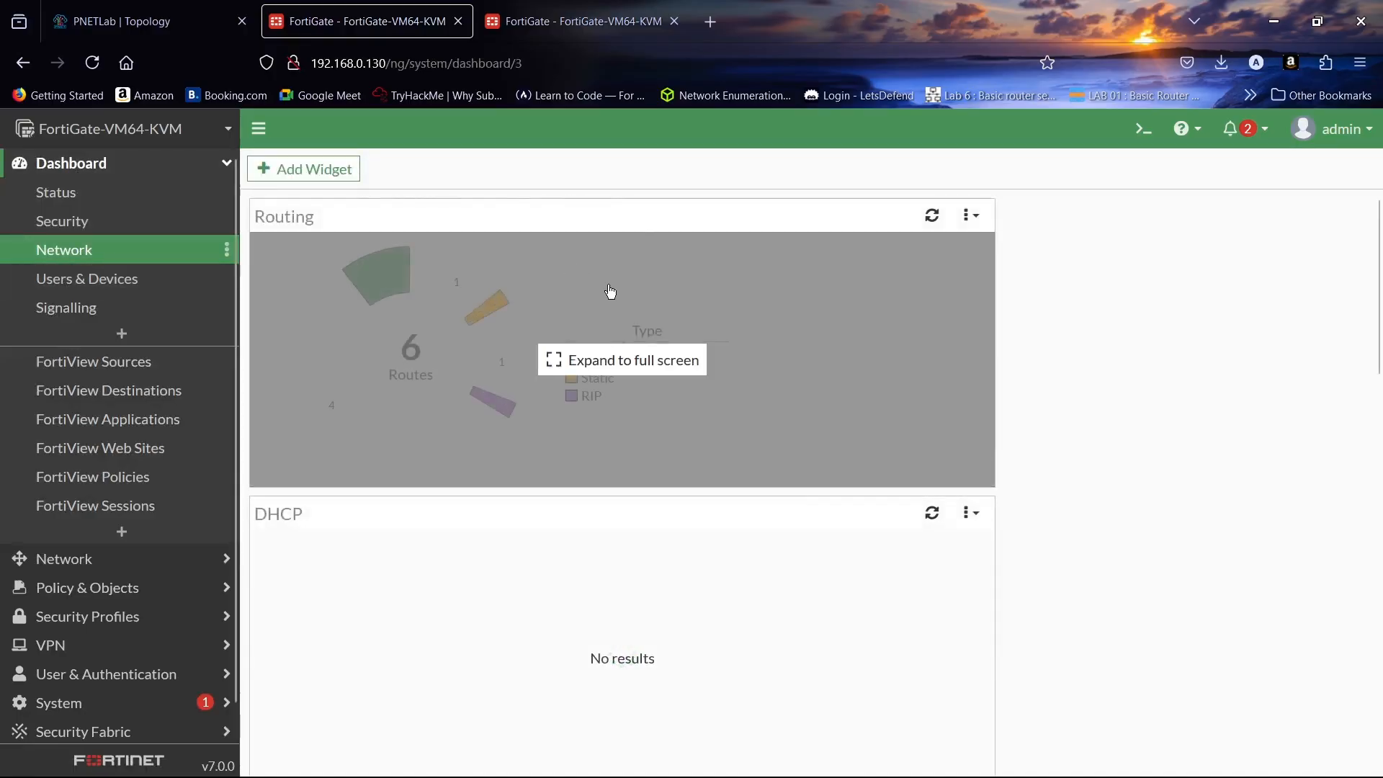
left_click(610, 291)
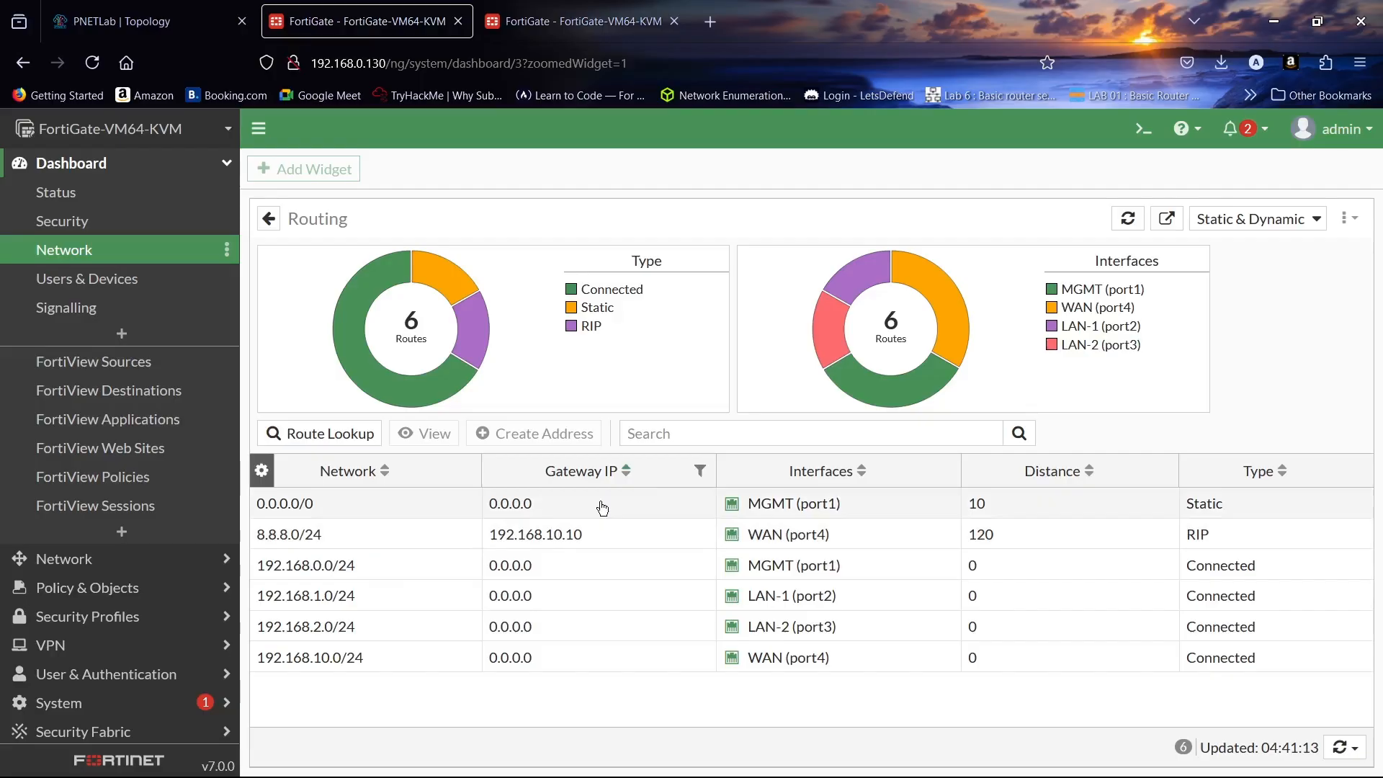
mouse_move(461, 334)
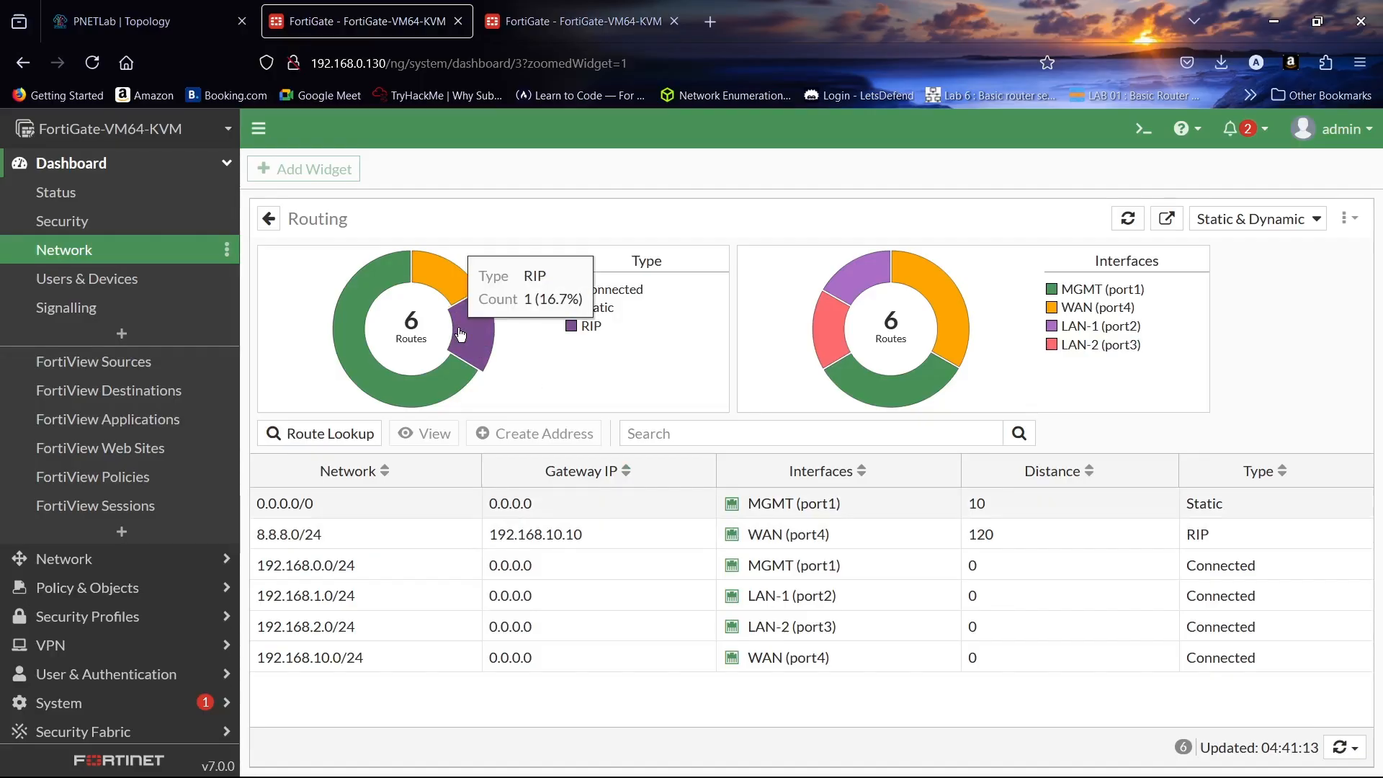
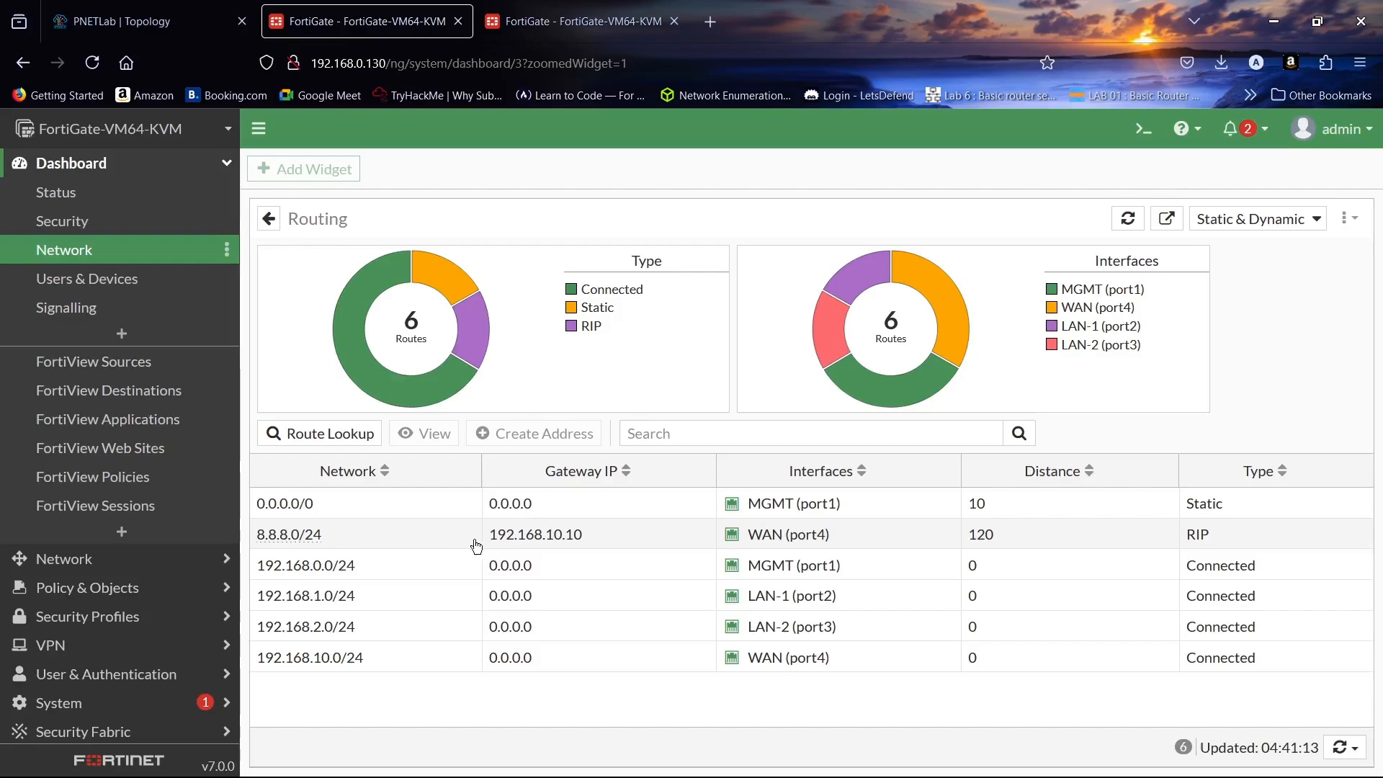
- On R1's console, enter privileged mode, global configuration and the RIP router configuration
left_click(115, 5)
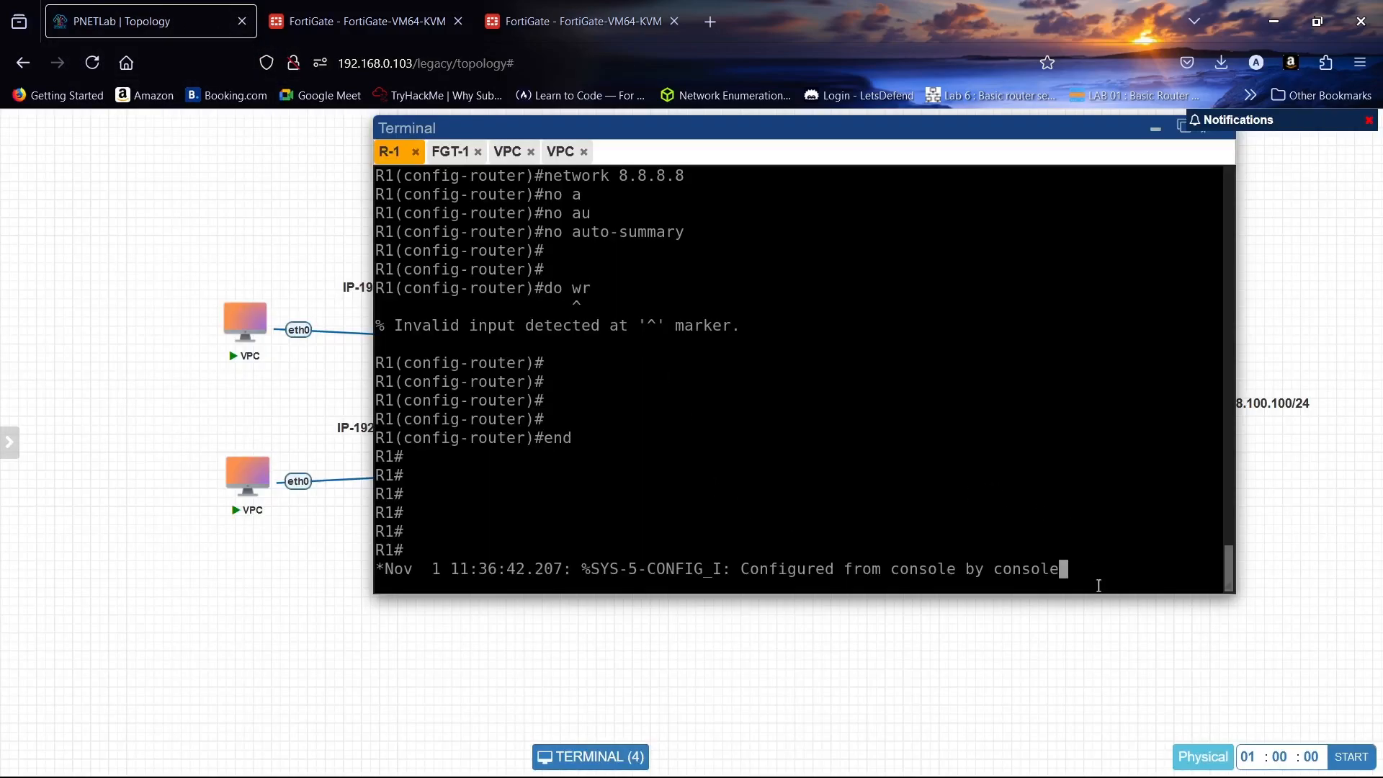
key("Return")
key("Return")
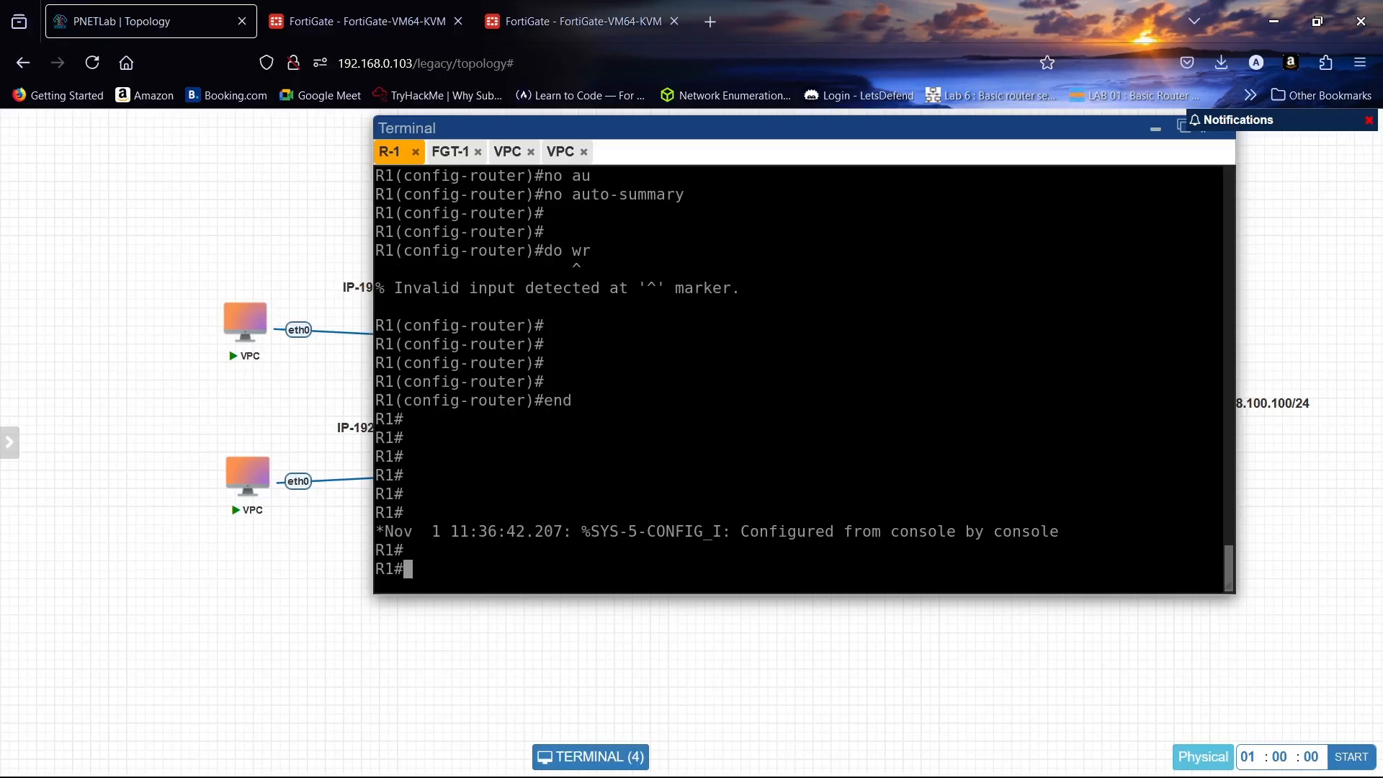
type("en")
key("Return")
type("conf t")
key("Return")
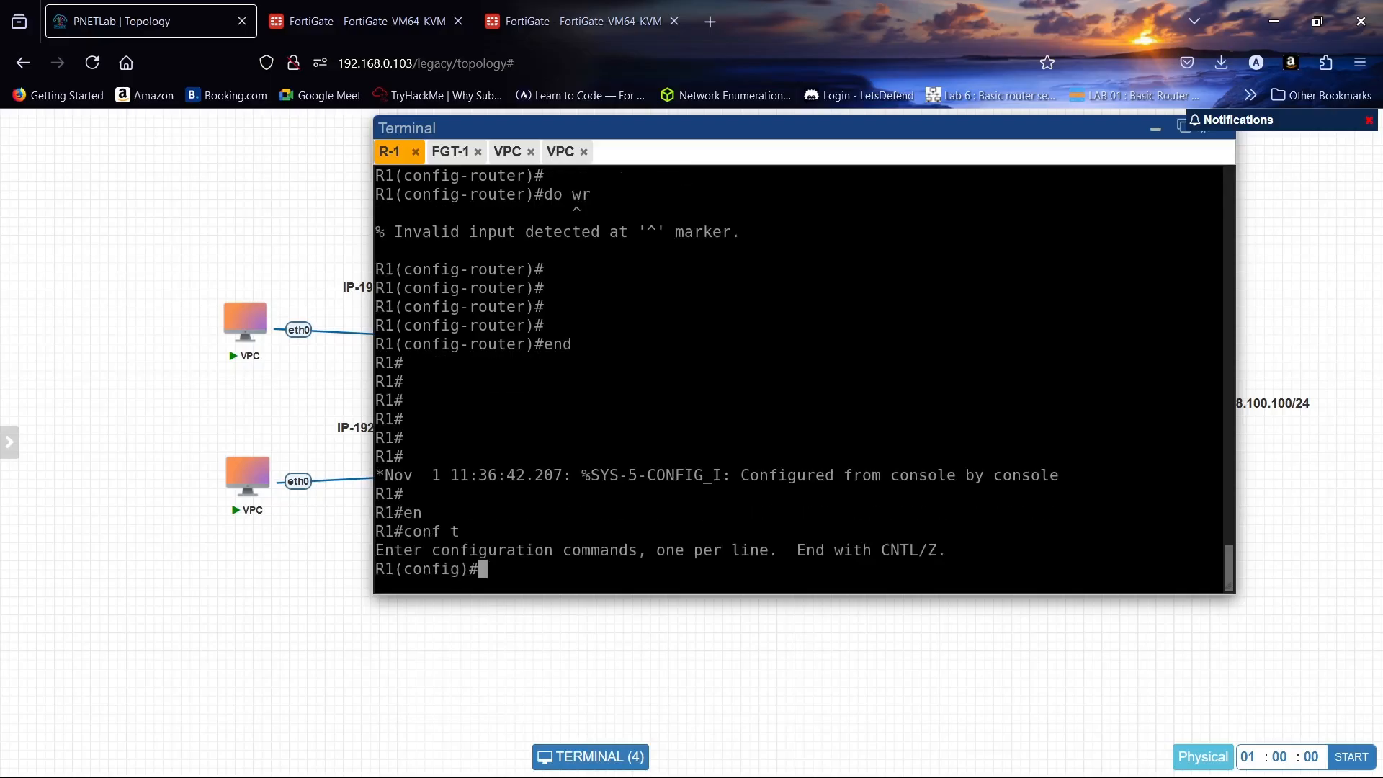
type("rou")
key("Tab")
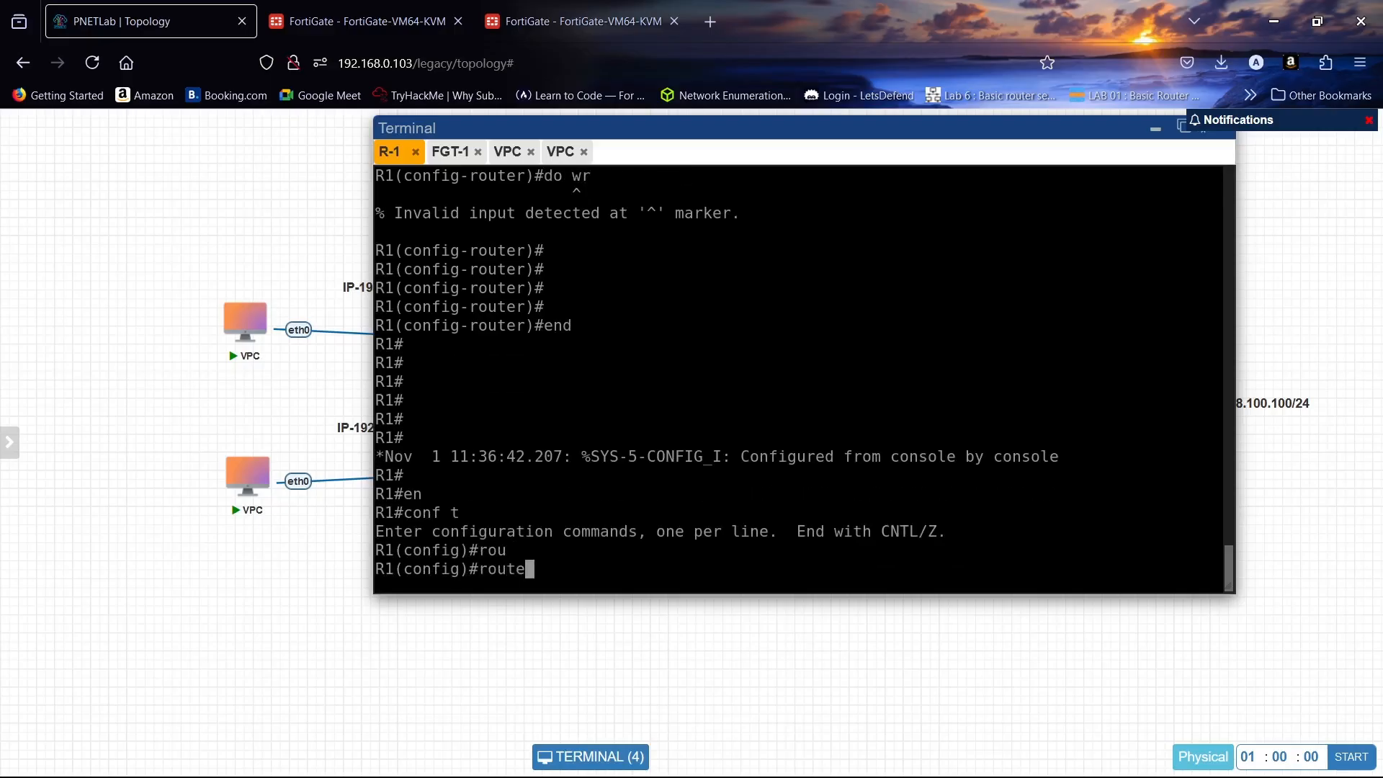
type("ri")
key("Tab")
key("Return")
- Add network 192.168.100.100 to R1's RIP configuration
type("net")
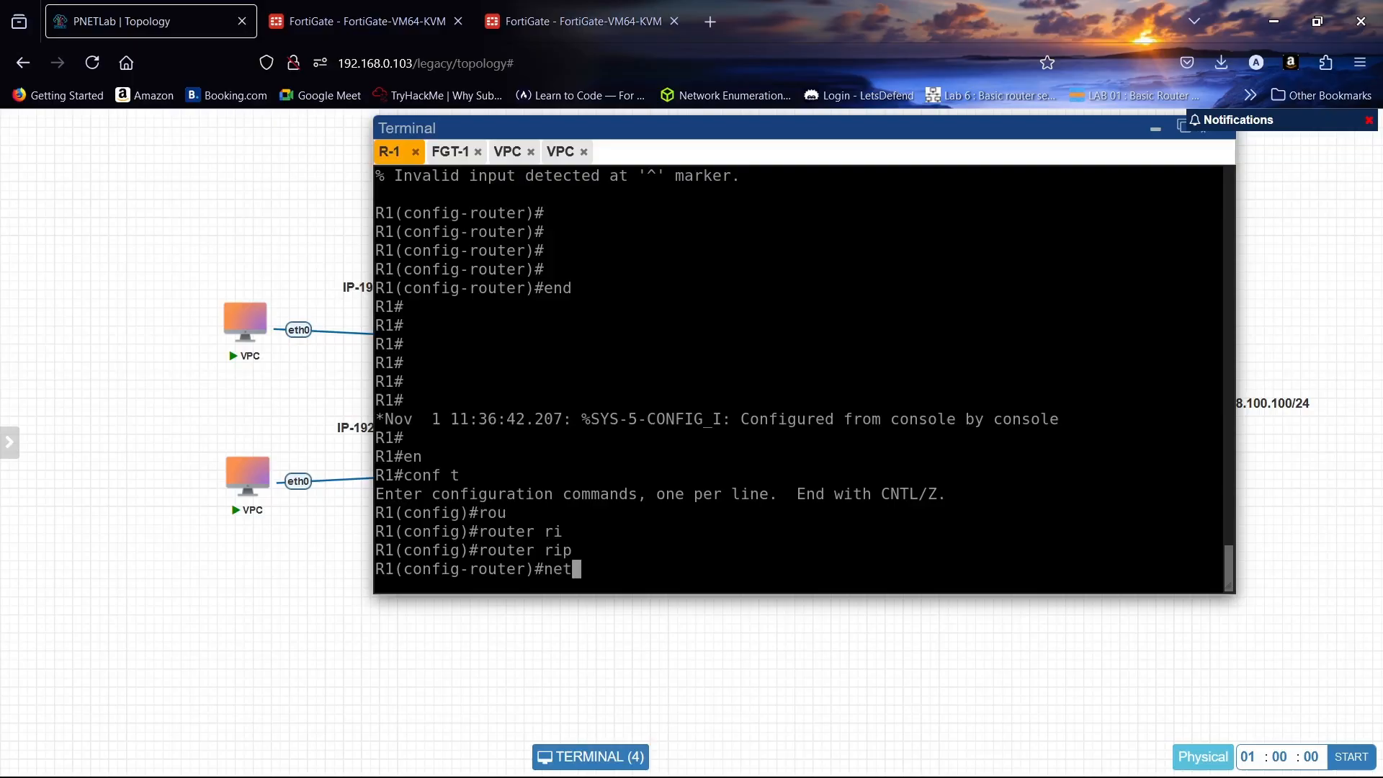
key("Tab")
type("1")
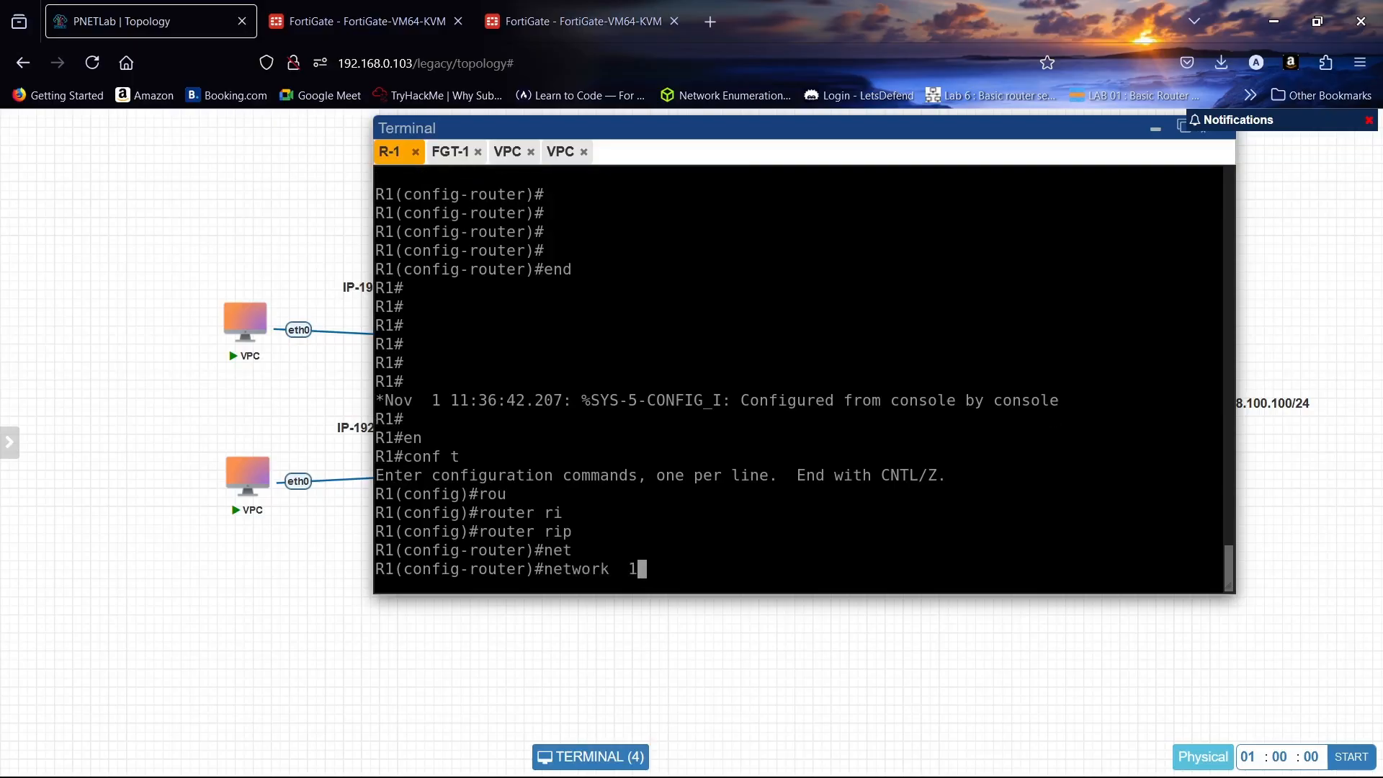
type("92.168.")
left_click(1156, 130)
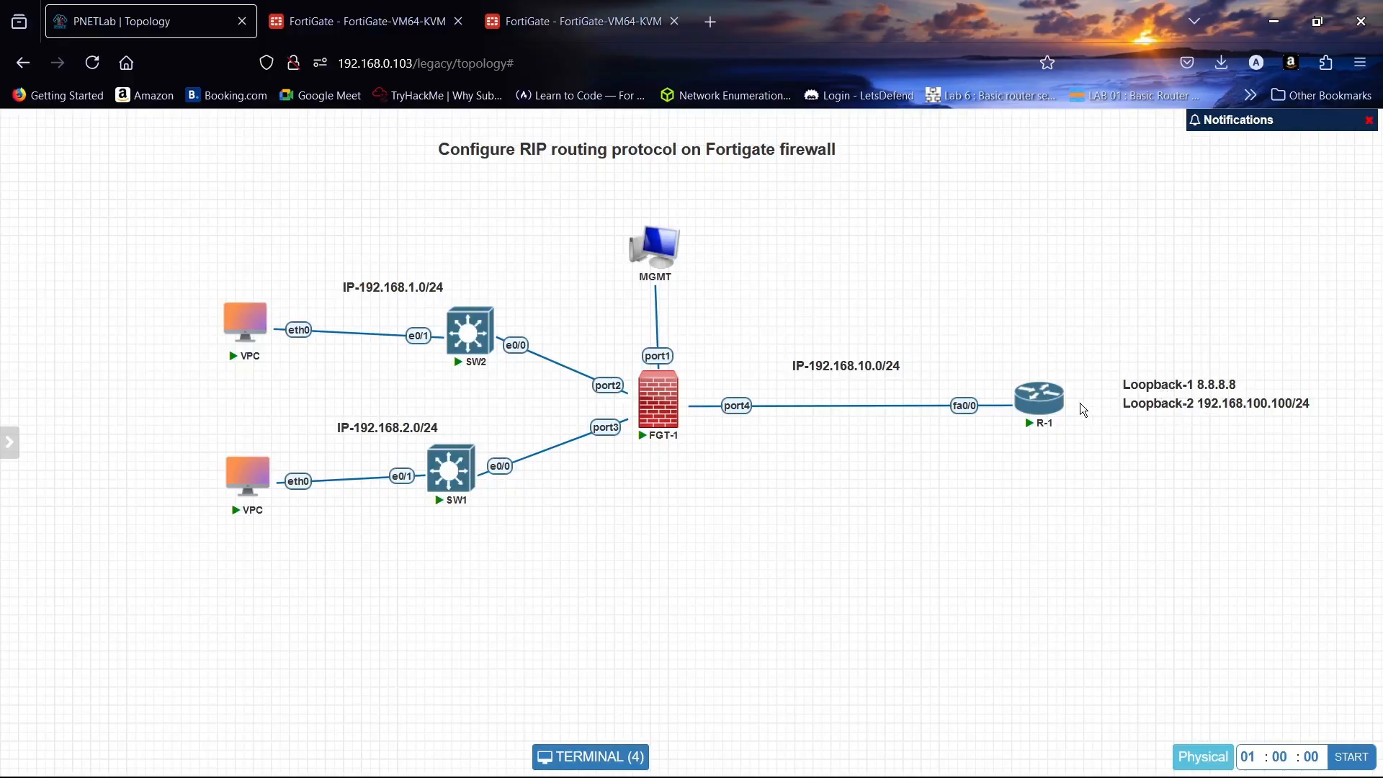
left_click(1039, 401)
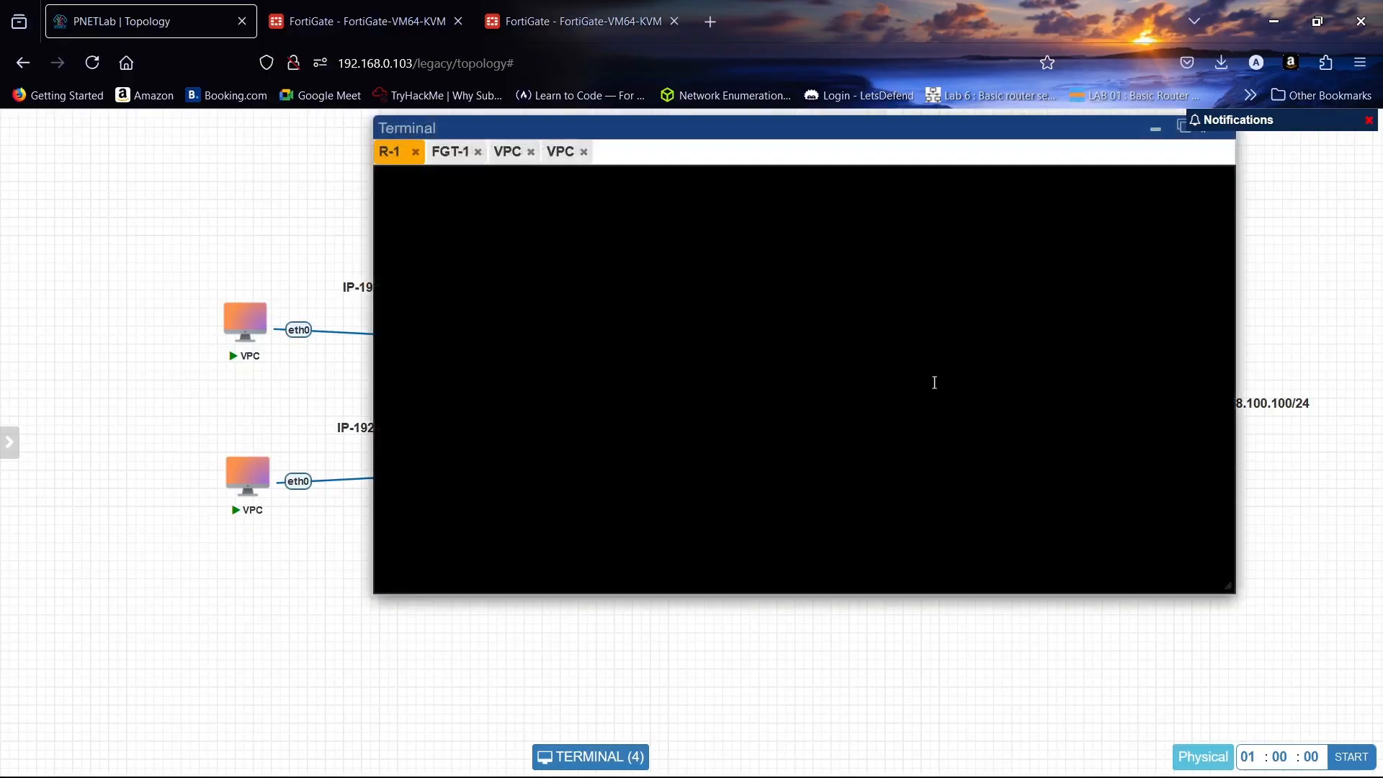
type("10.1")
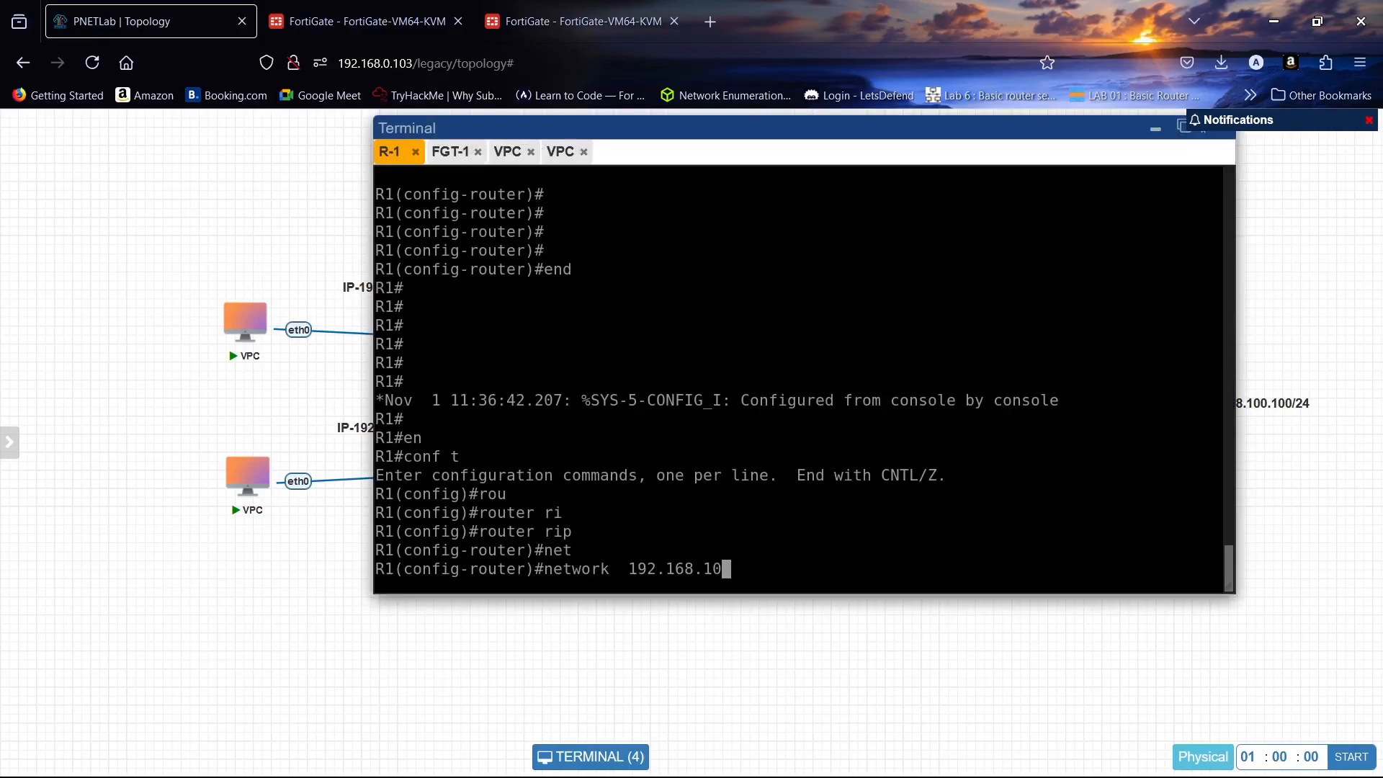
key("BackSpace")
key("BackSpace")
key("BackSpace")
type("00.100")
key("Return")
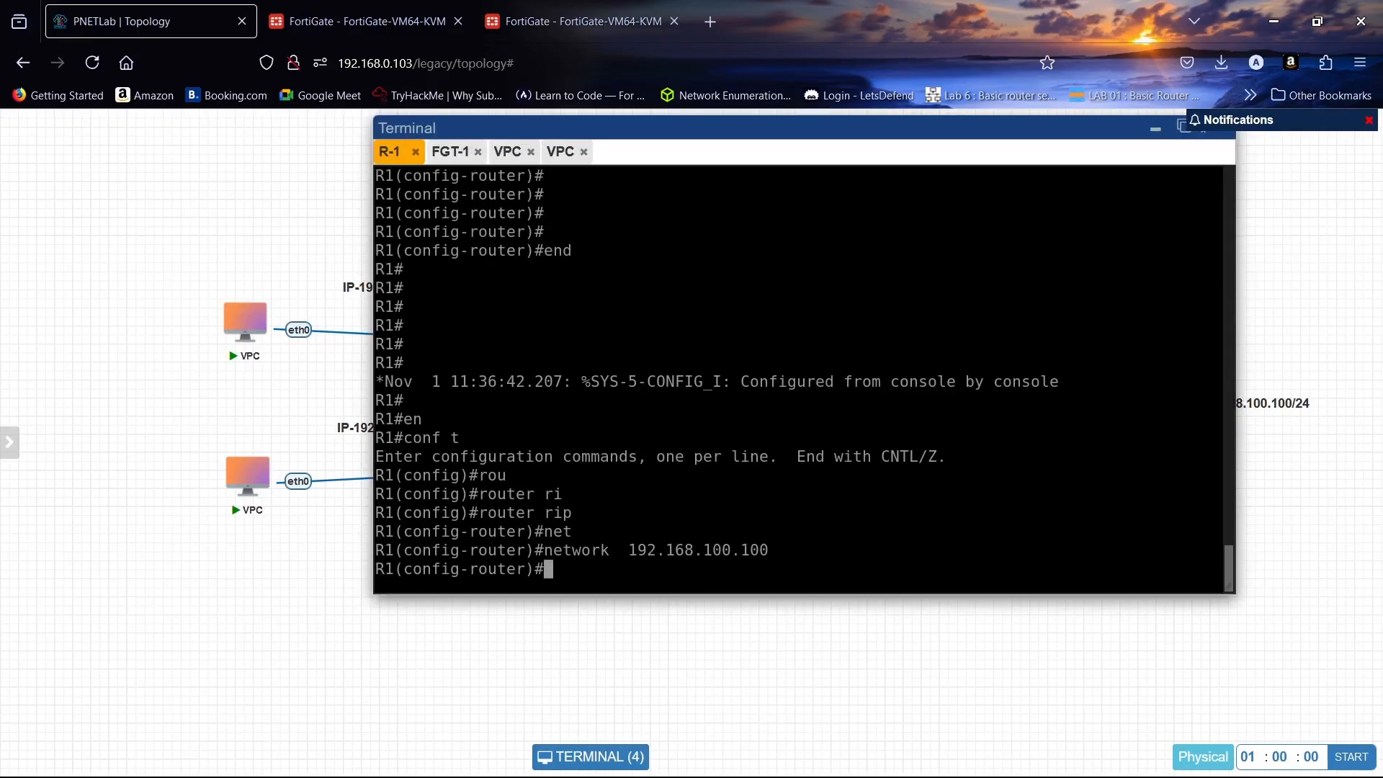
- Leave configuration mode on R1 and attempt to save the configuration with do wr
type("end")
key("Return")
key("Return")
key("Return")
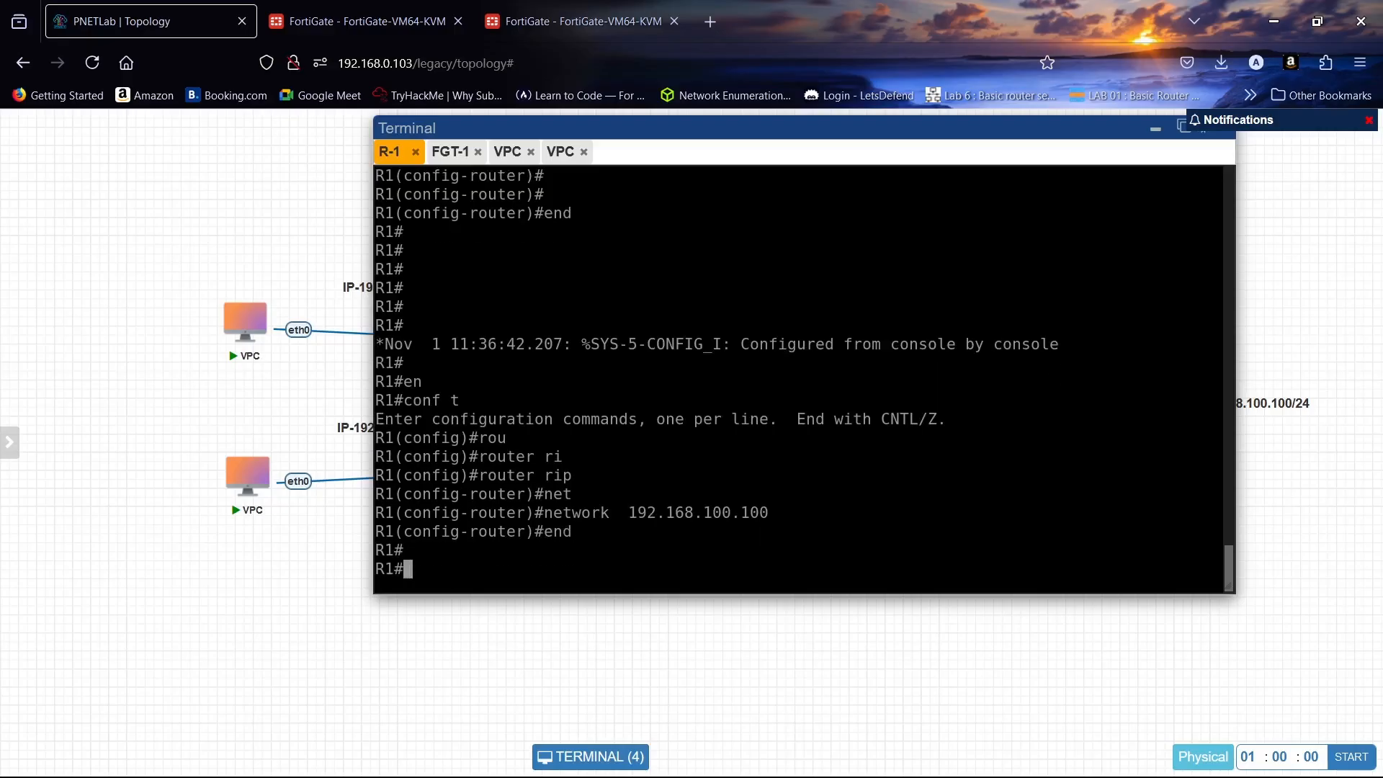
type("do wr")
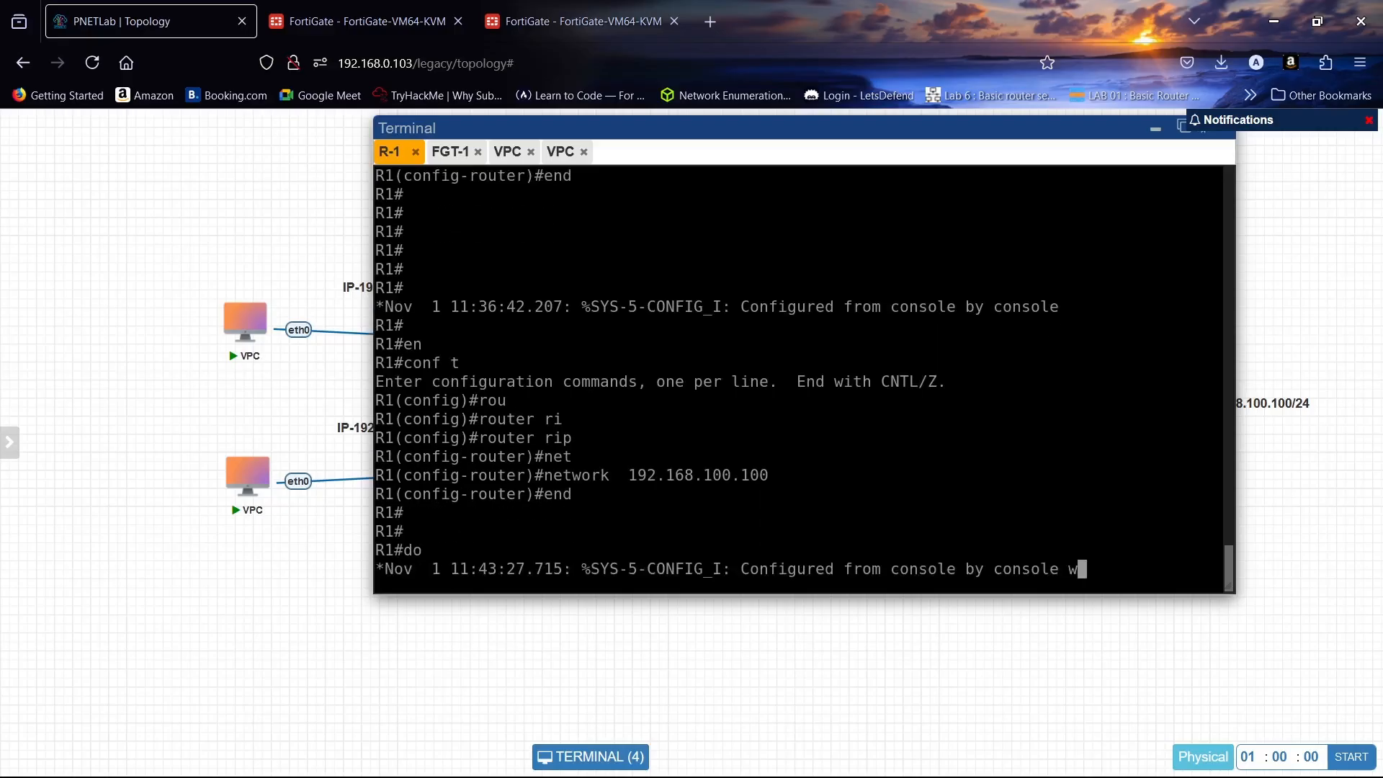
key("Return")
key("Return")
key("Return")
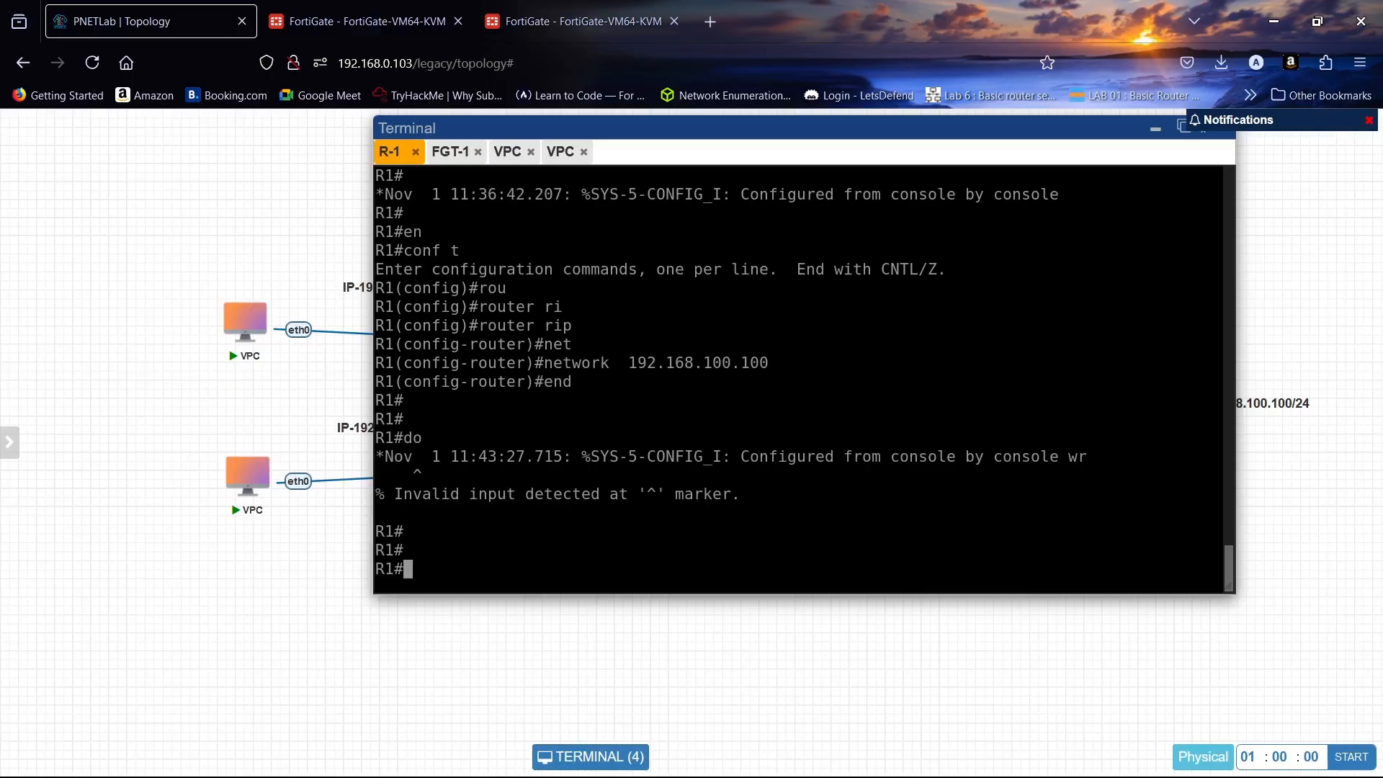
type("do wr")
key("Return")
key("Return")
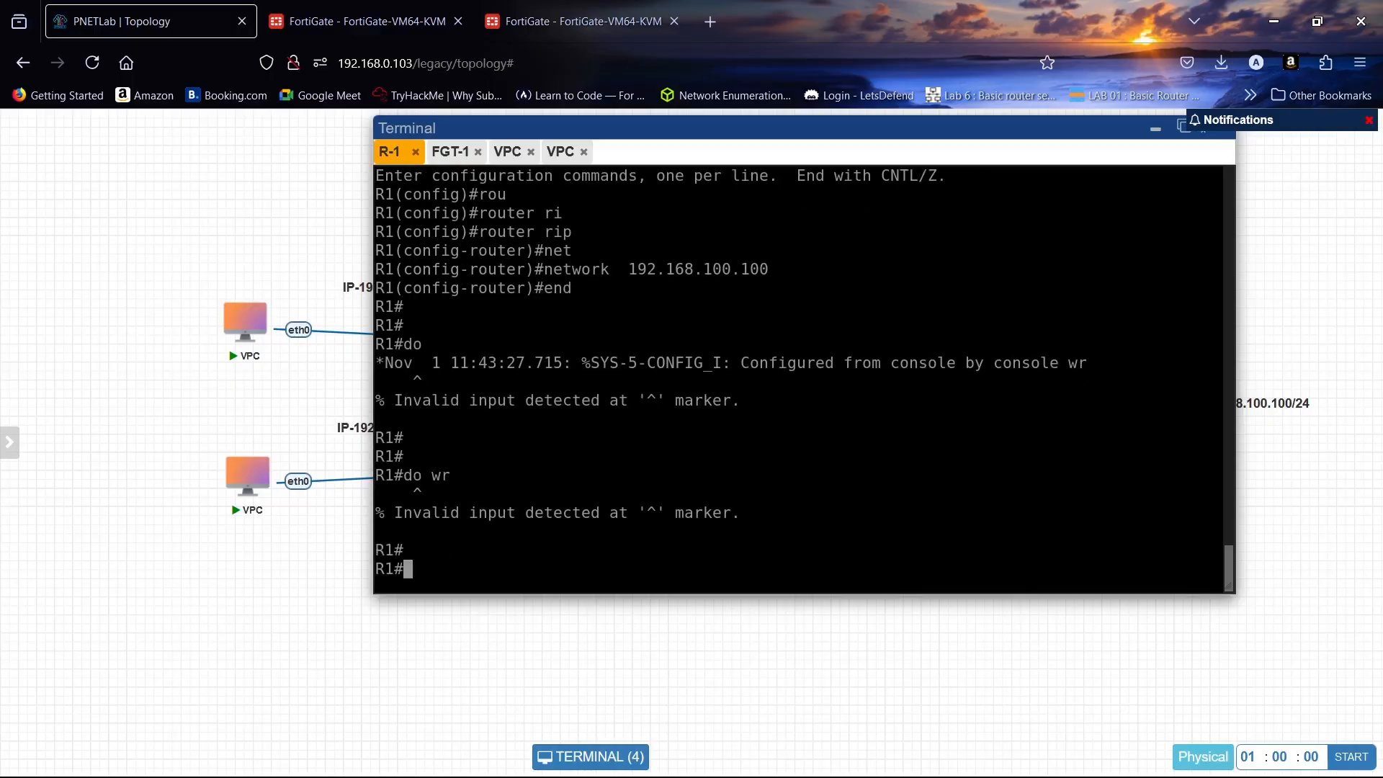
- Run show ip int bri on R1 to confirm Loopback1 8.8.8.8 and Loopback2 192.168.100.100 are up
type("sh")
key("Tab")
type("ip")
key("Tab")
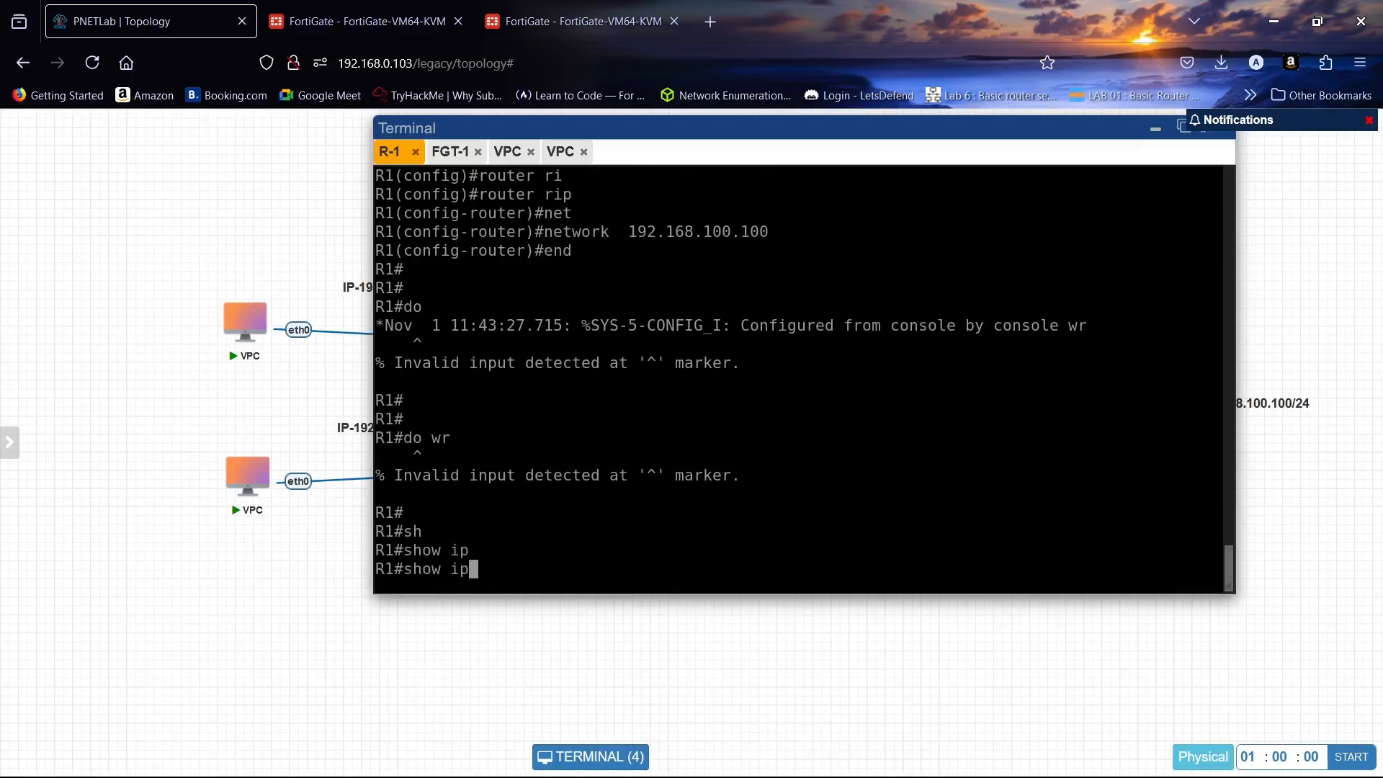
type("in")
key("Tab")
type("t")
key("BackSpace")
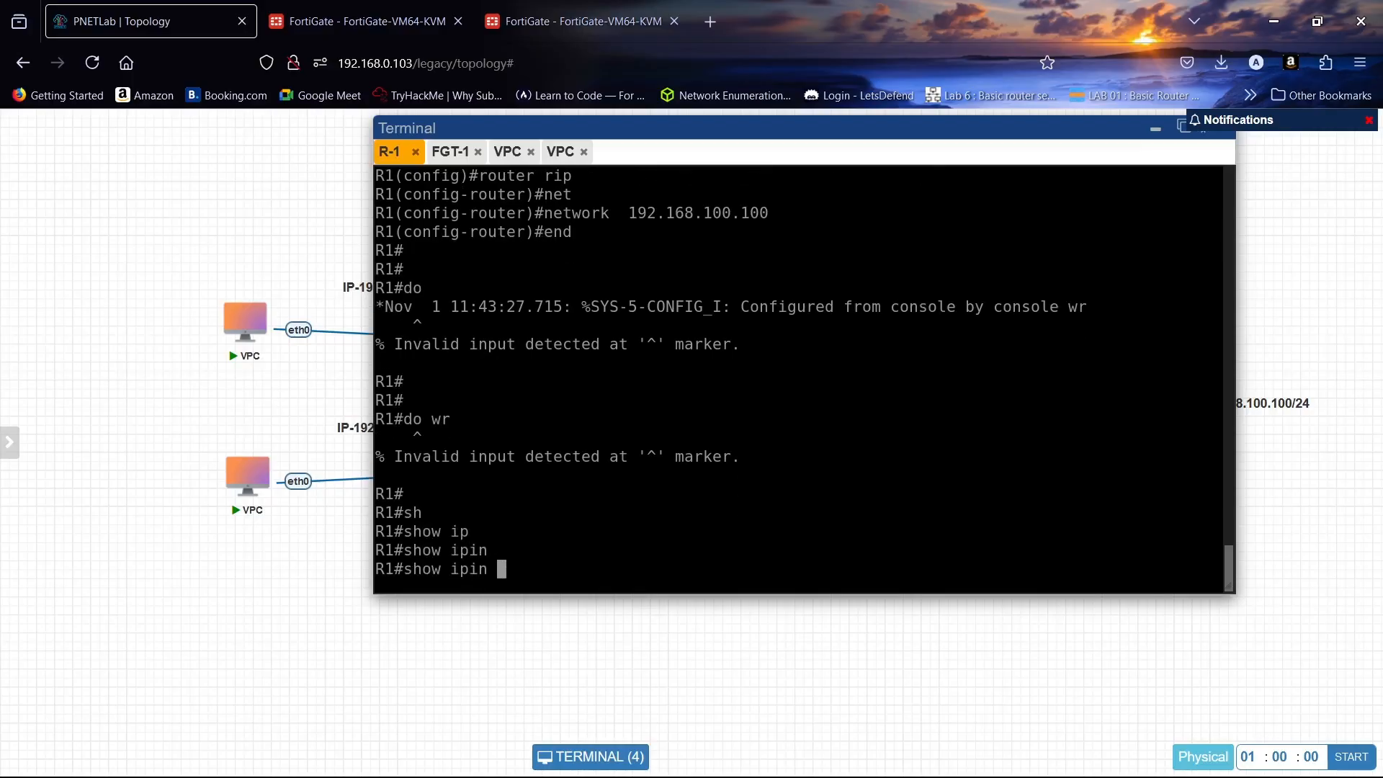
key("BackSpace")
key("BackSpace")
key("BackSpace")
type("int bri")
key("Return")
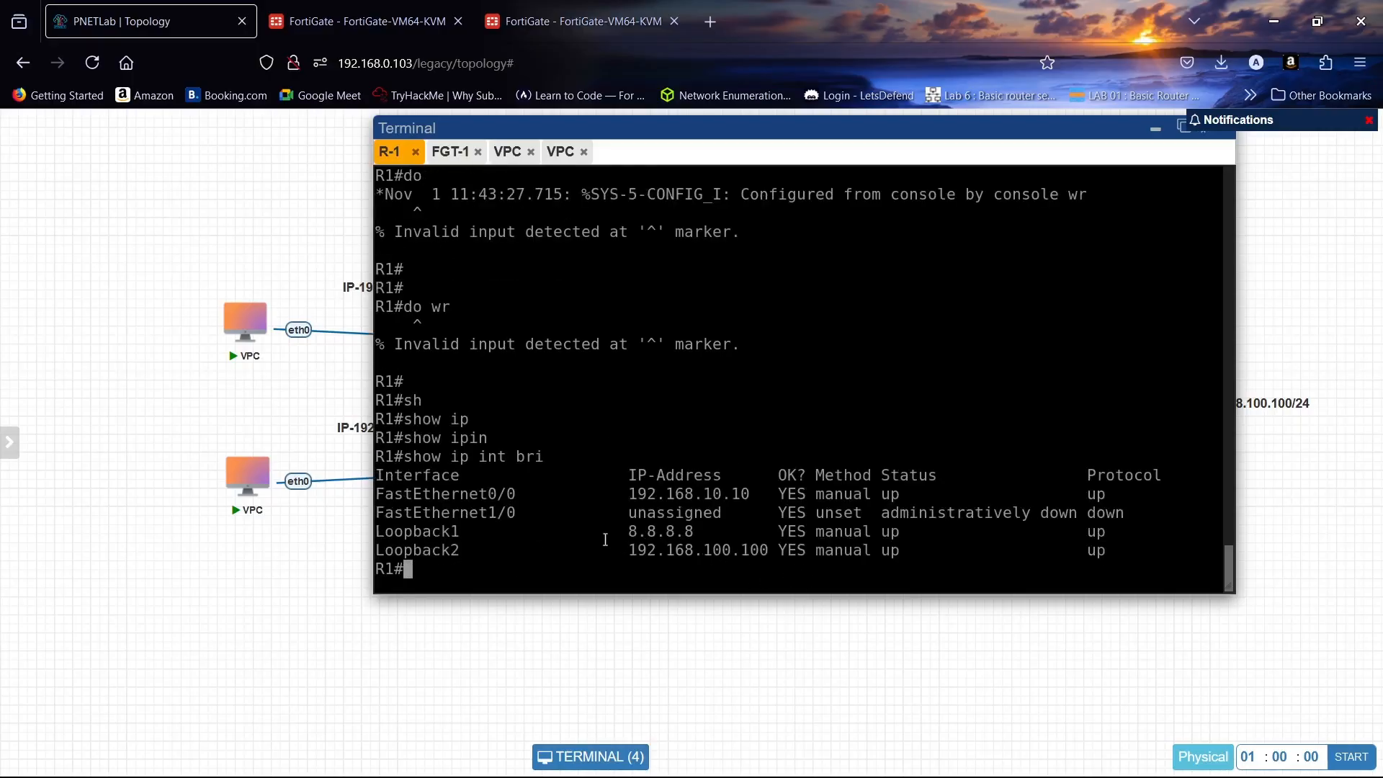
left_click_drag(612, 531, 701, 529)
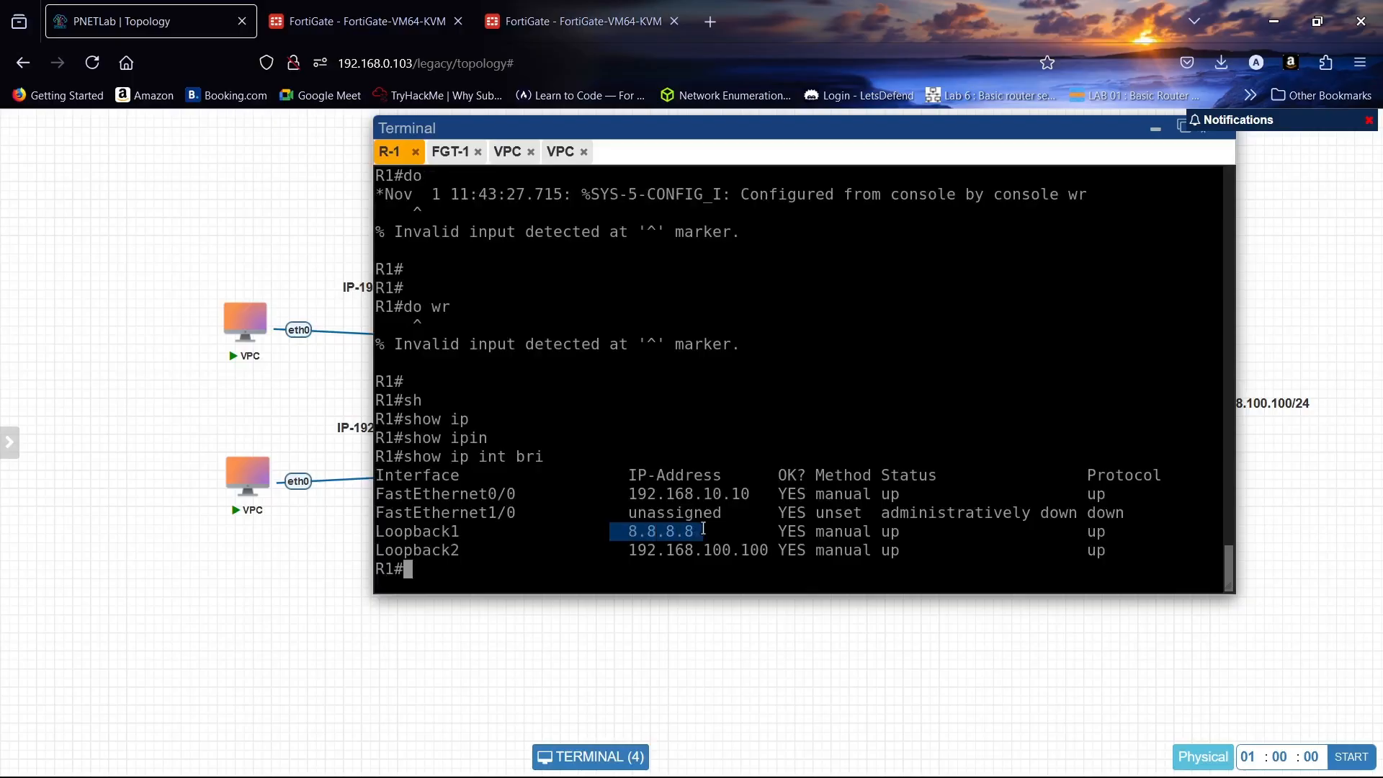
left_click_drag(603, 551, 761, 550)
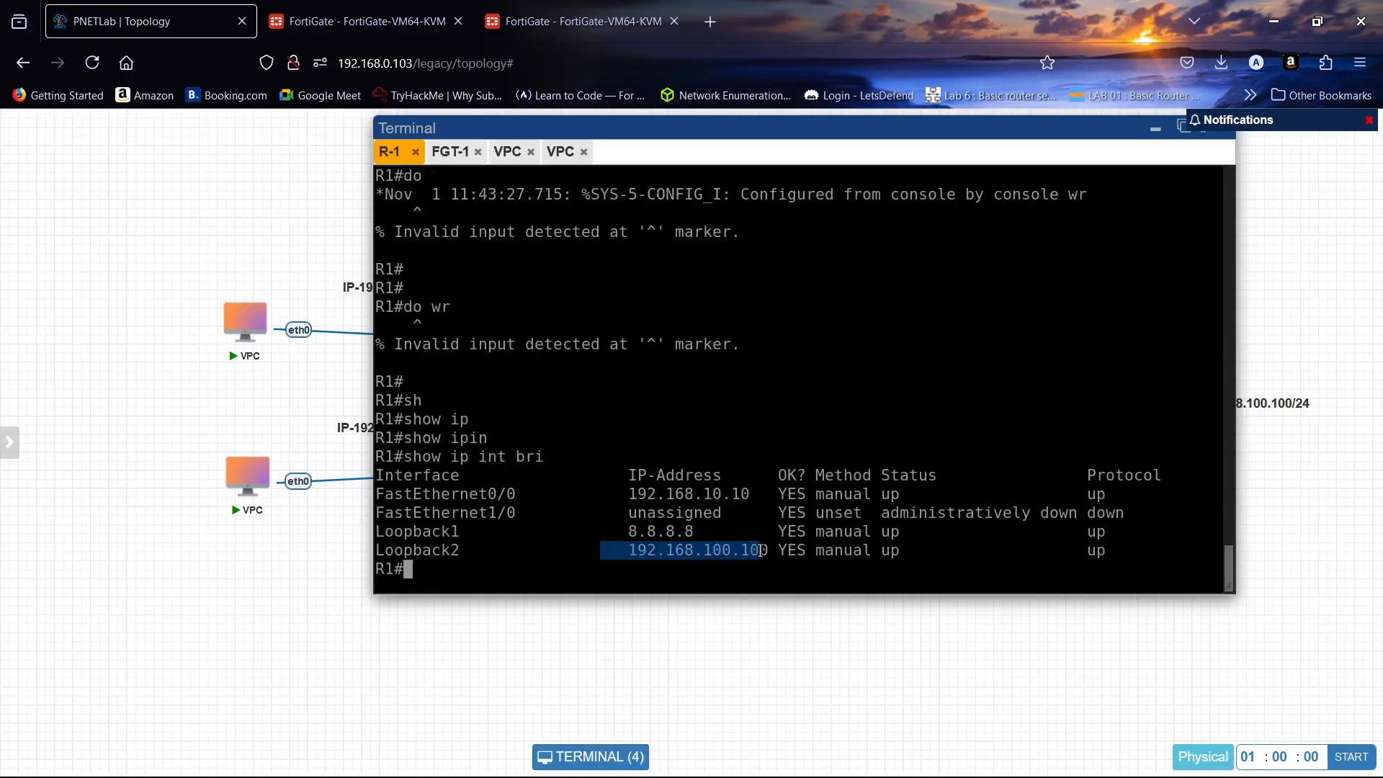
left_click(329, 8)
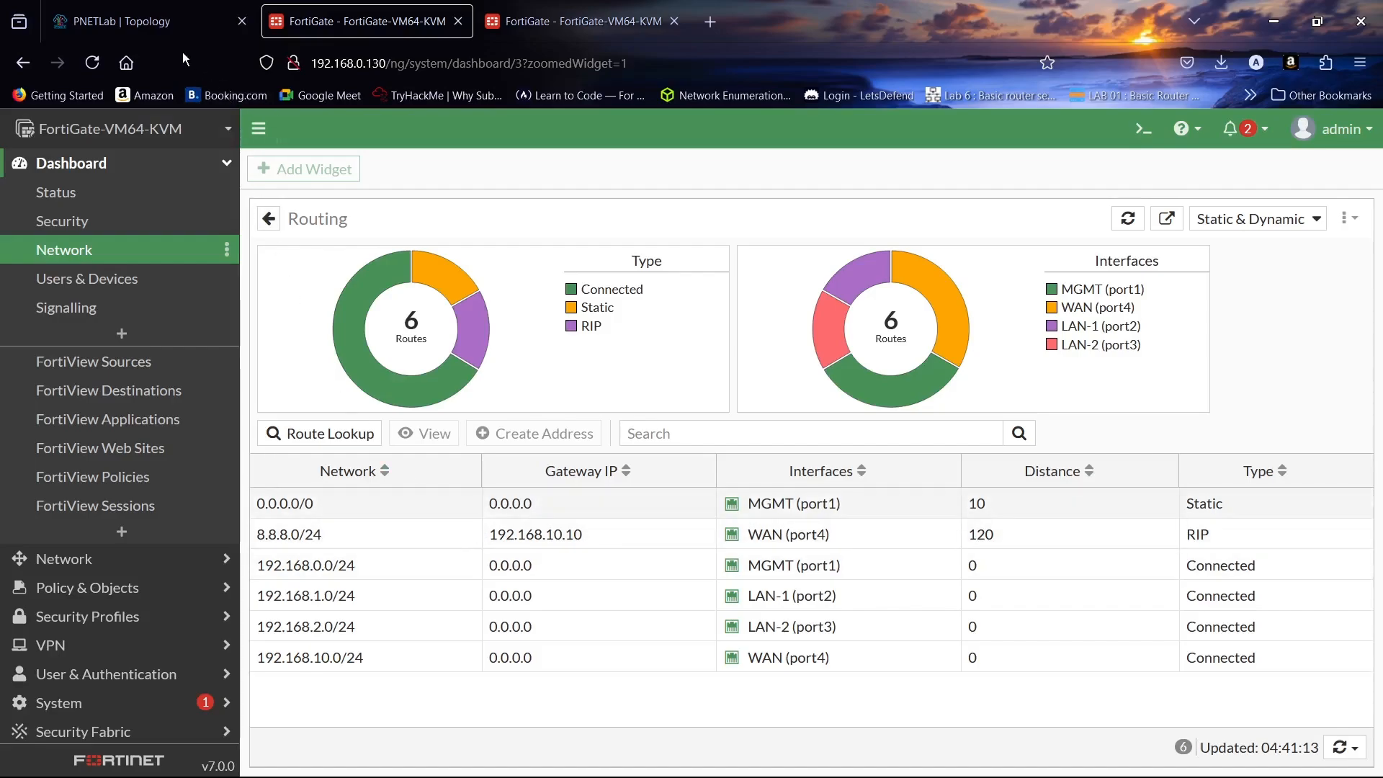
- Filter FortiGate's expanded Routing widget by 'rip' to show 8.8.8.0/24 and 192.168.100.0/24
left_click(106, 252)
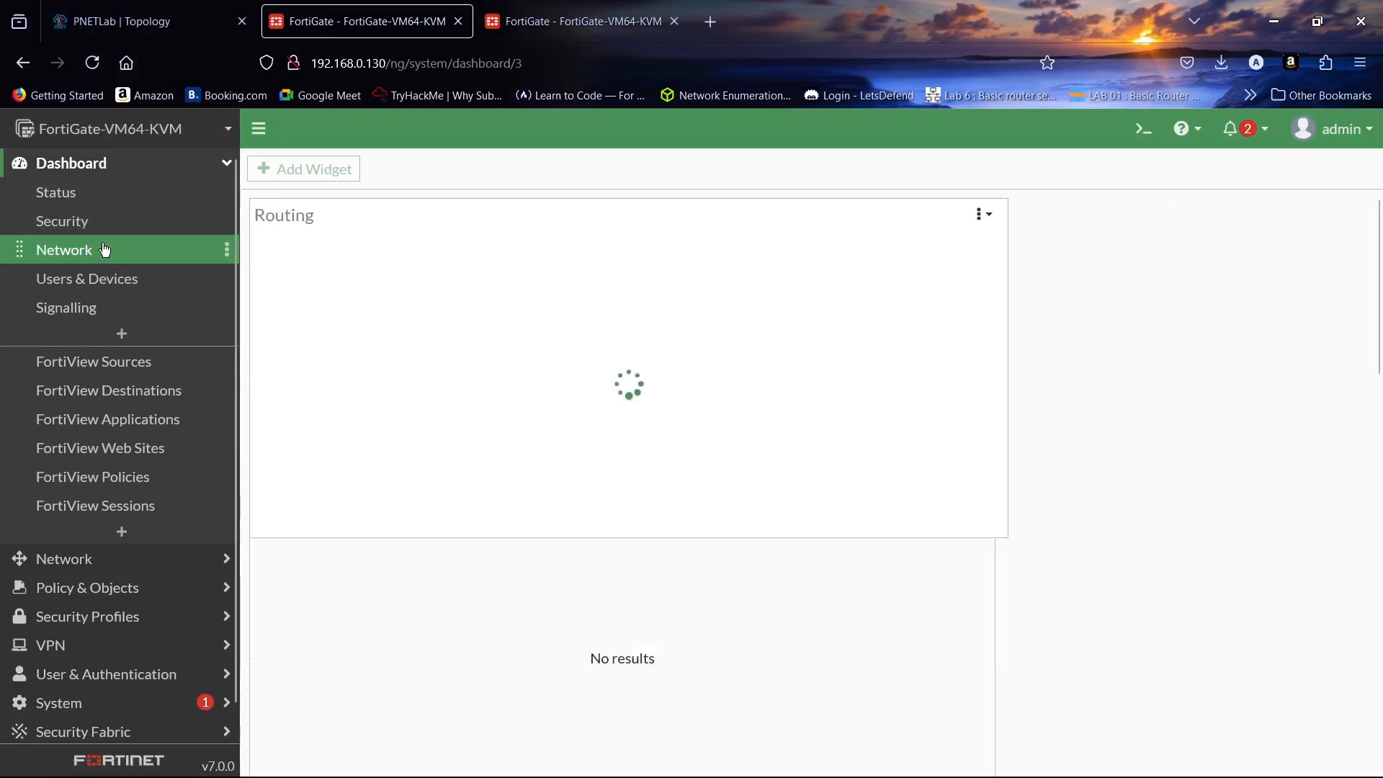
left_click(634, 292)
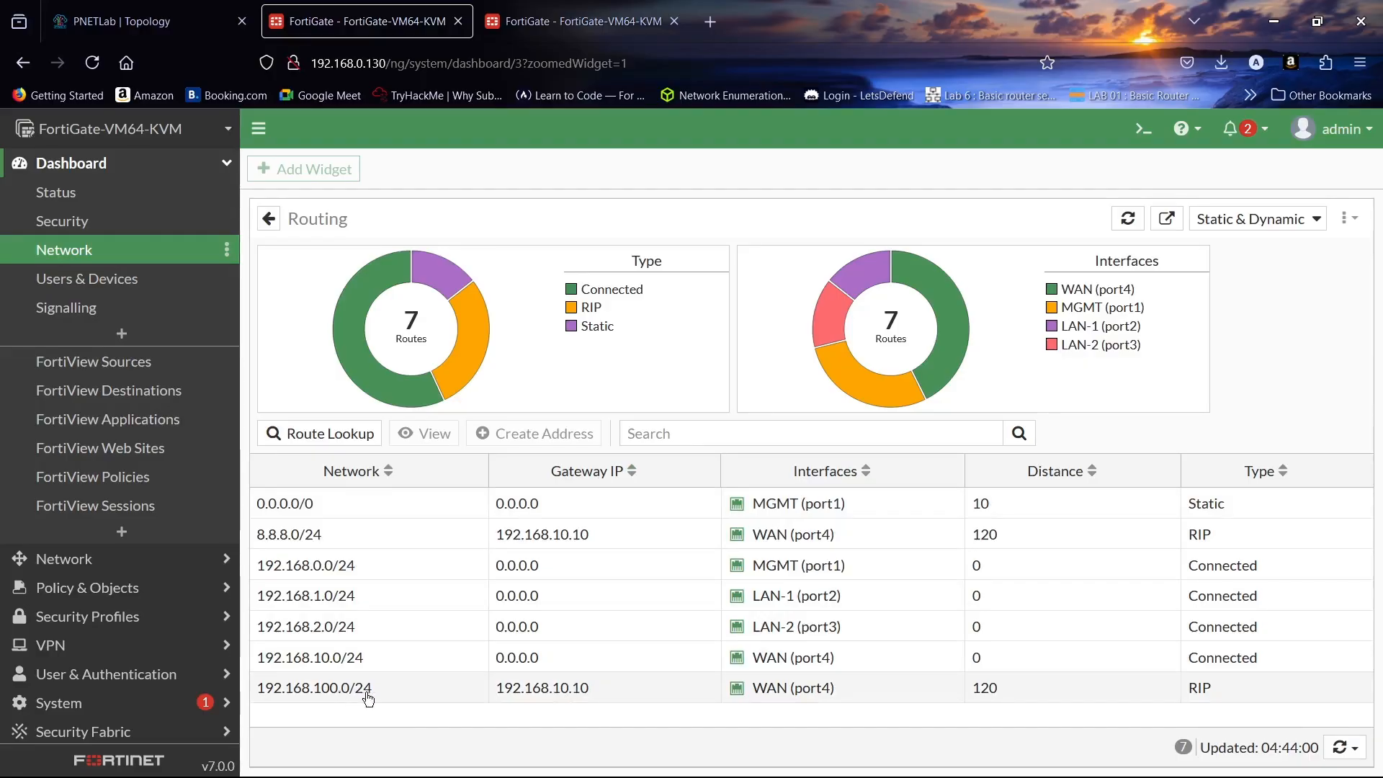
mouse_move(313, 544)
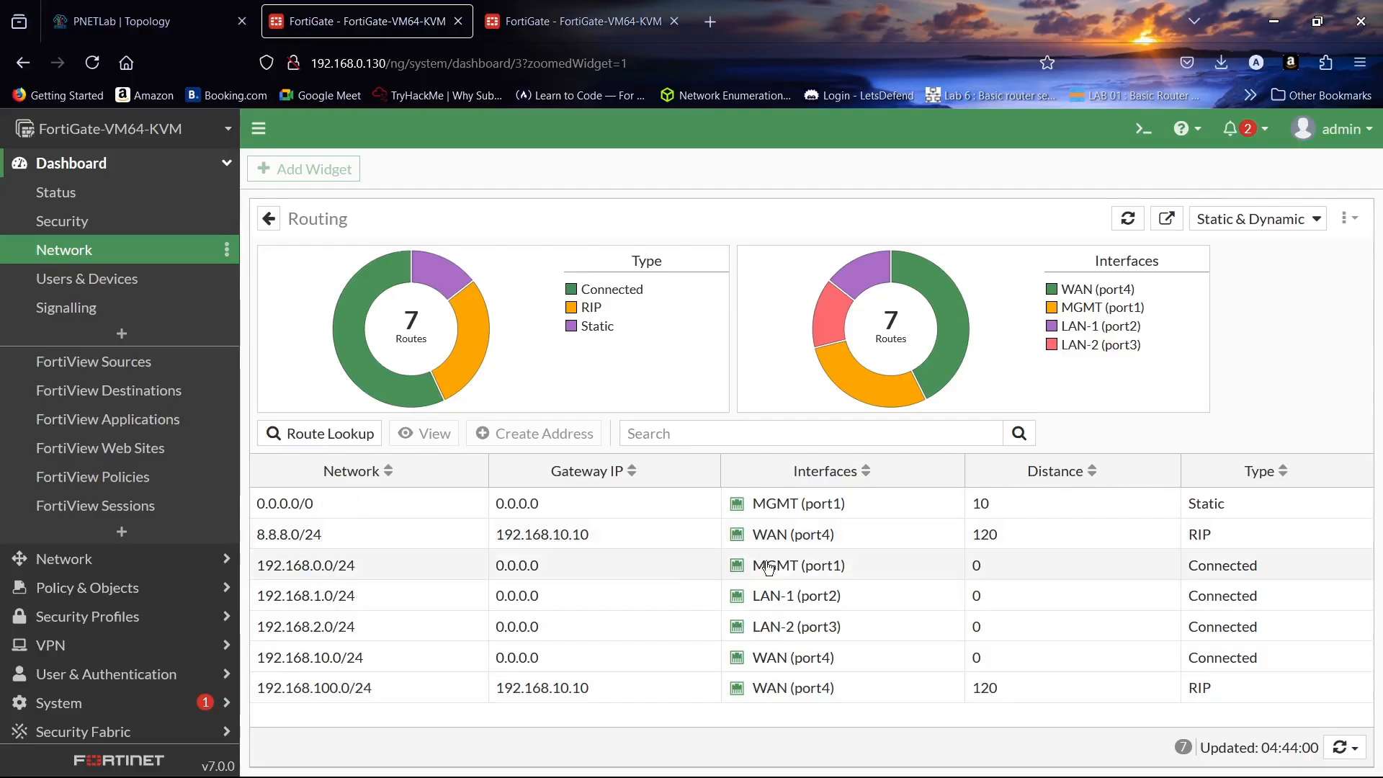
left_click(802, 431)
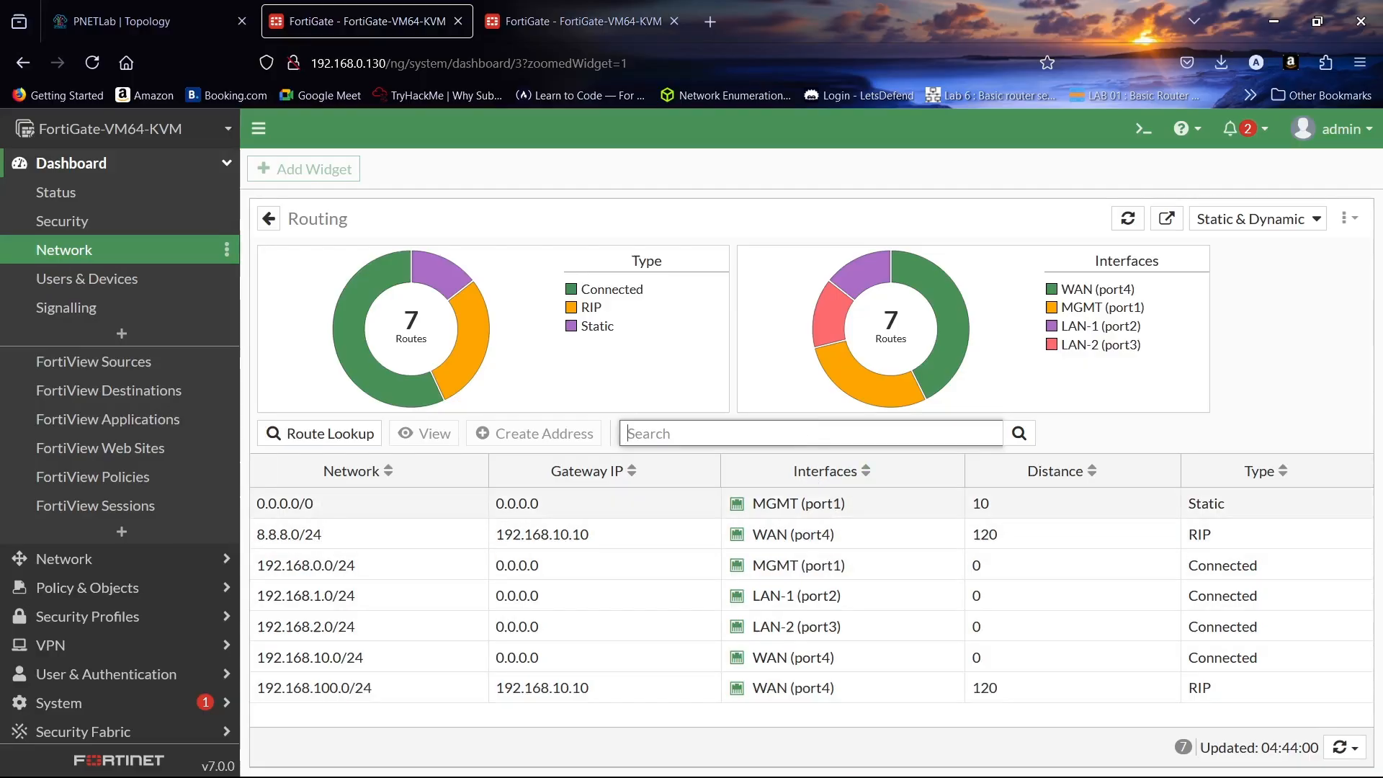
type("rip")
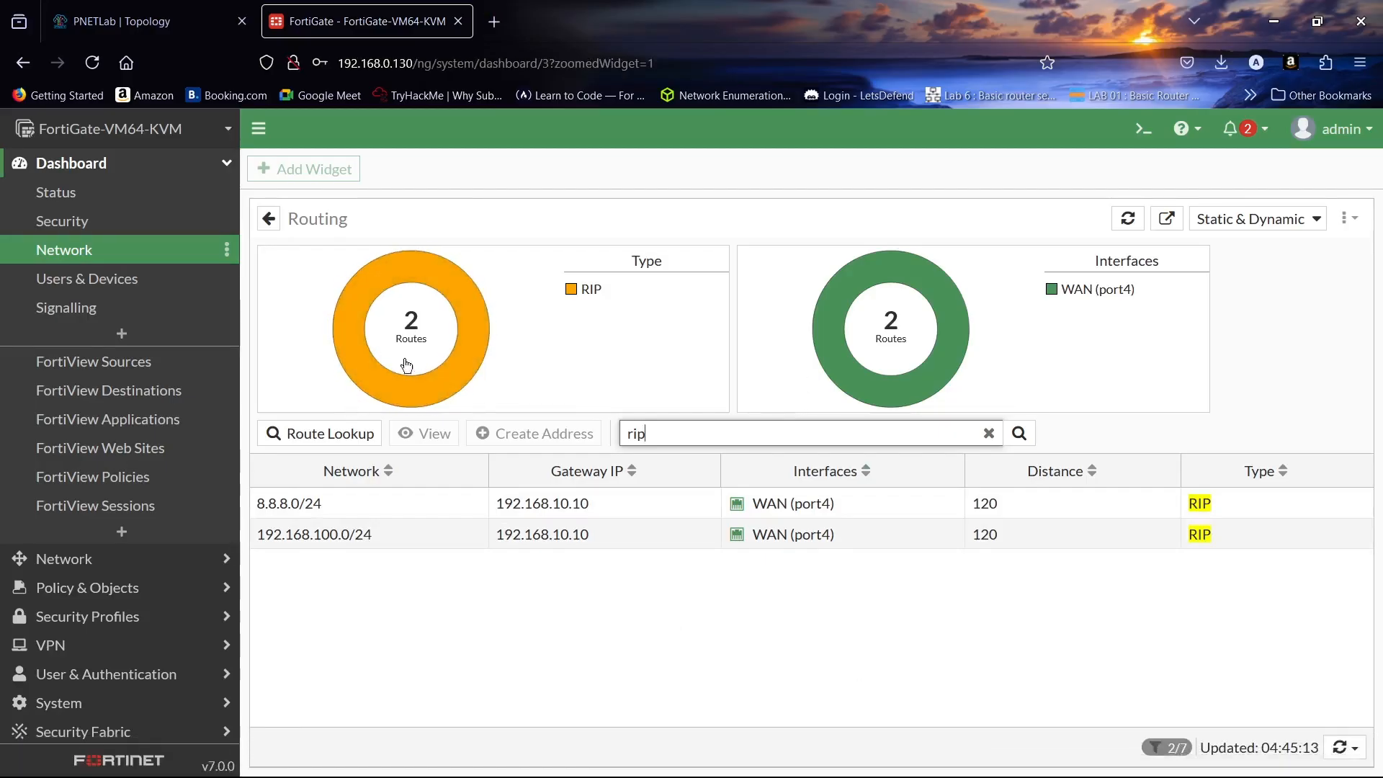
left_click(124, 7)
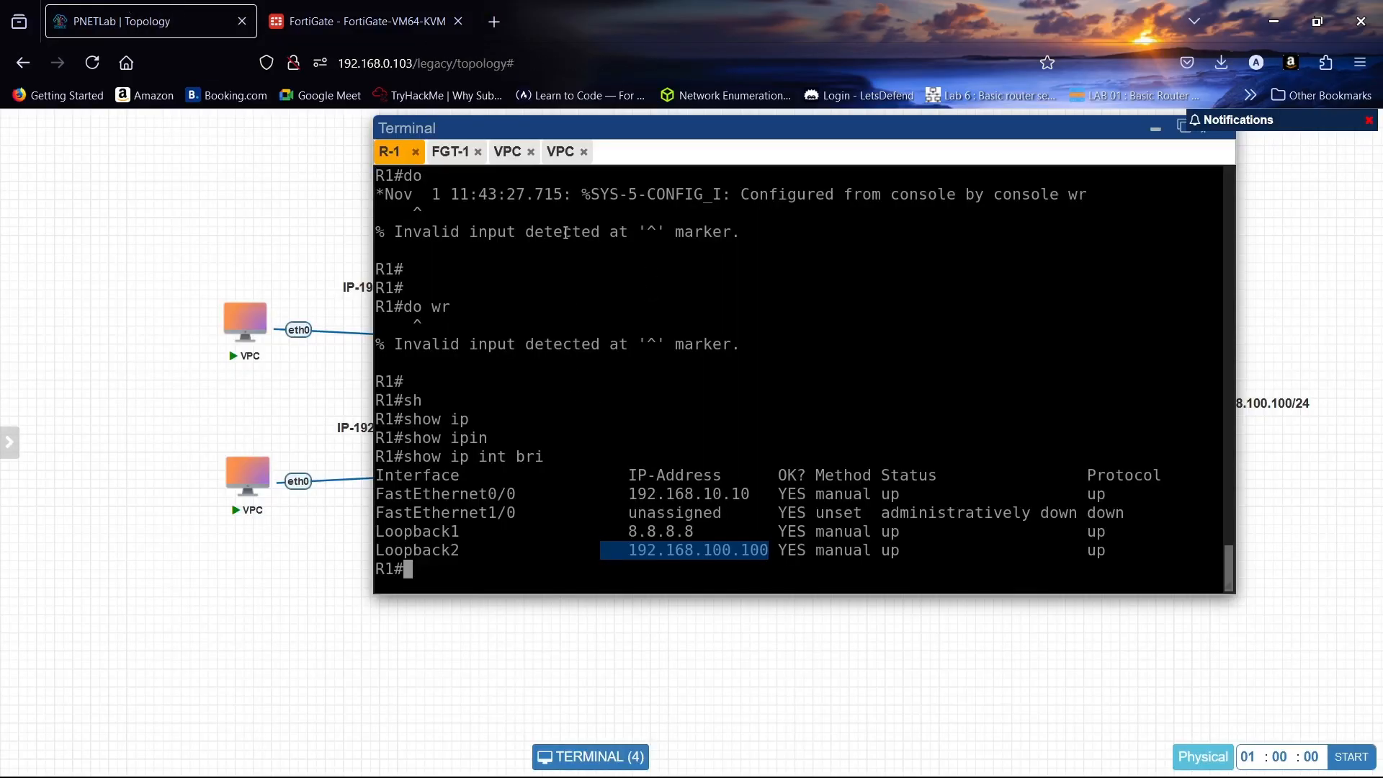
- From the first VPC (192.168.1.1), ping 8.8.8.8 and 192.168.100.100, getting five replies each
left_click(508, 153)
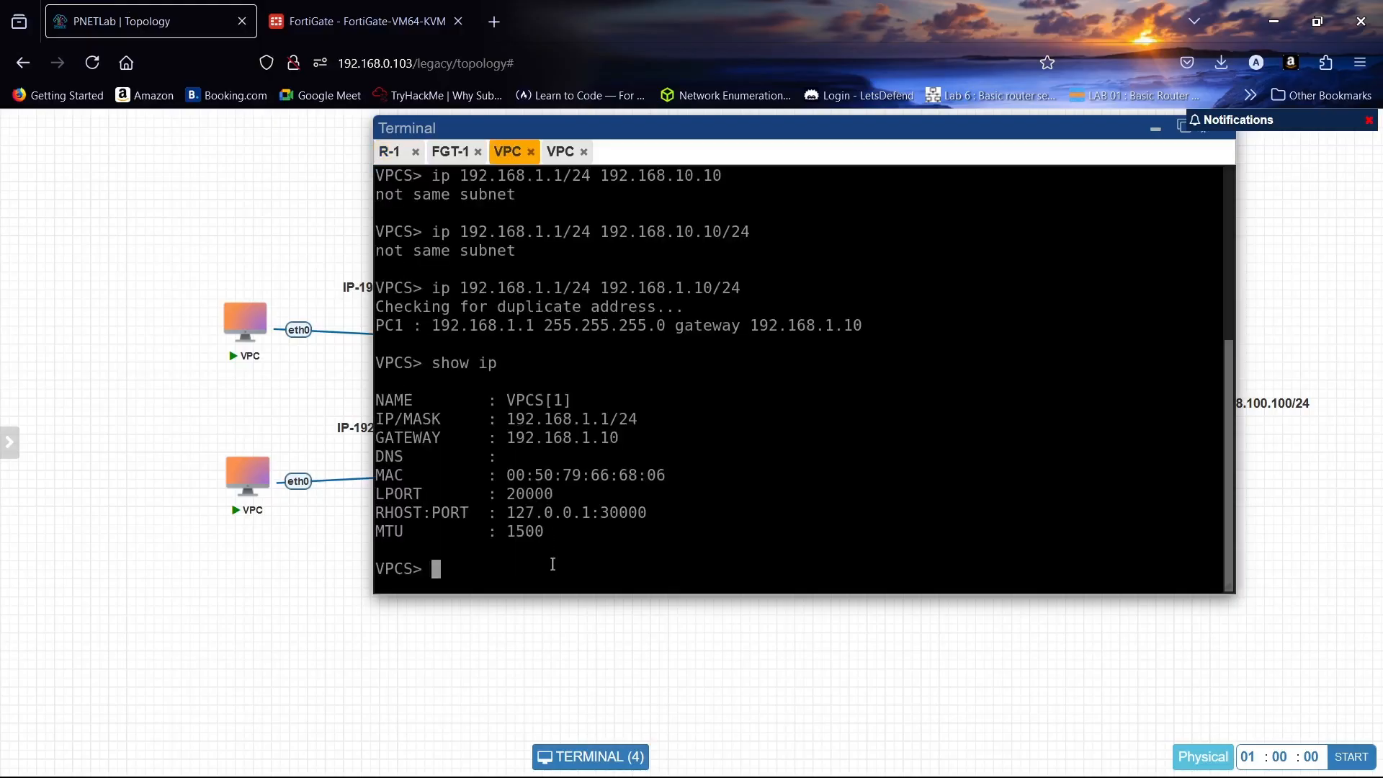
type("ping 8.8.8.8")
key("Return")
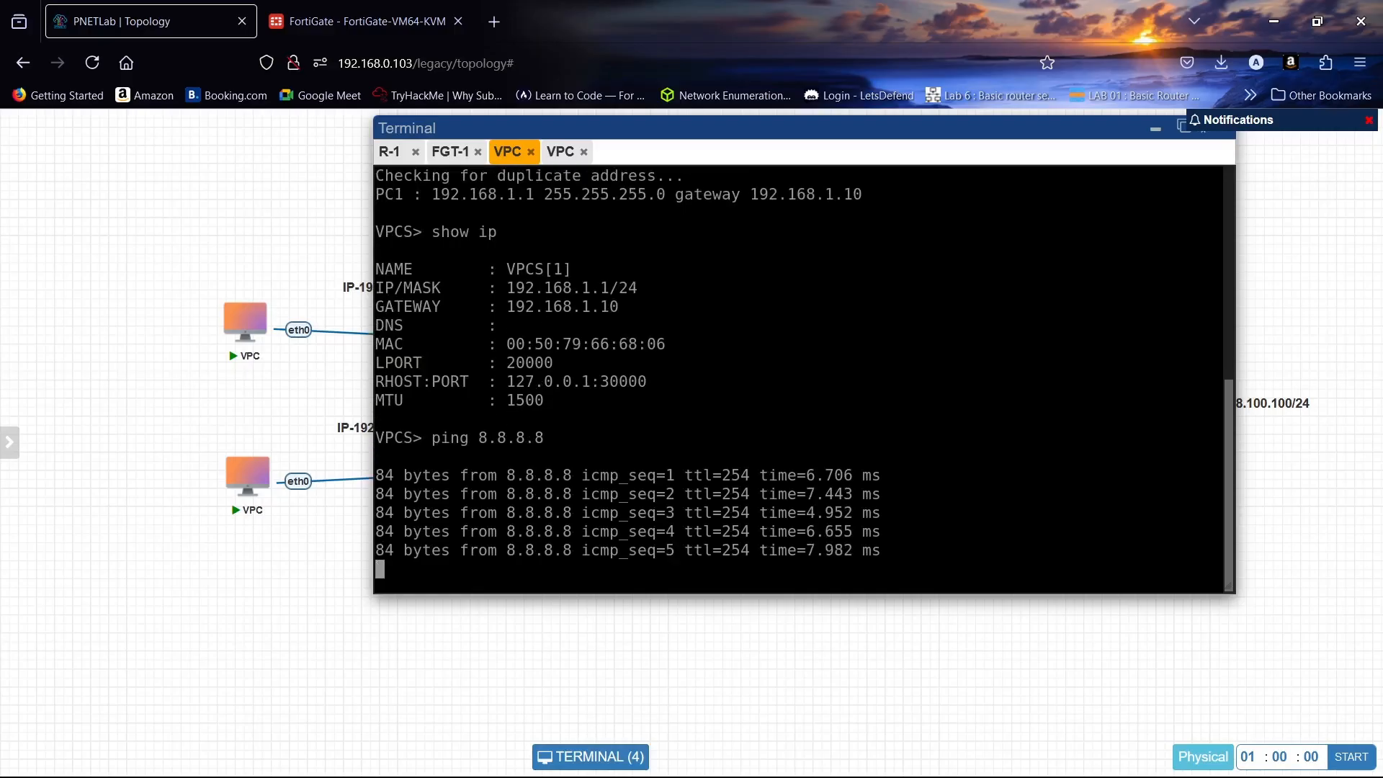
type("p")
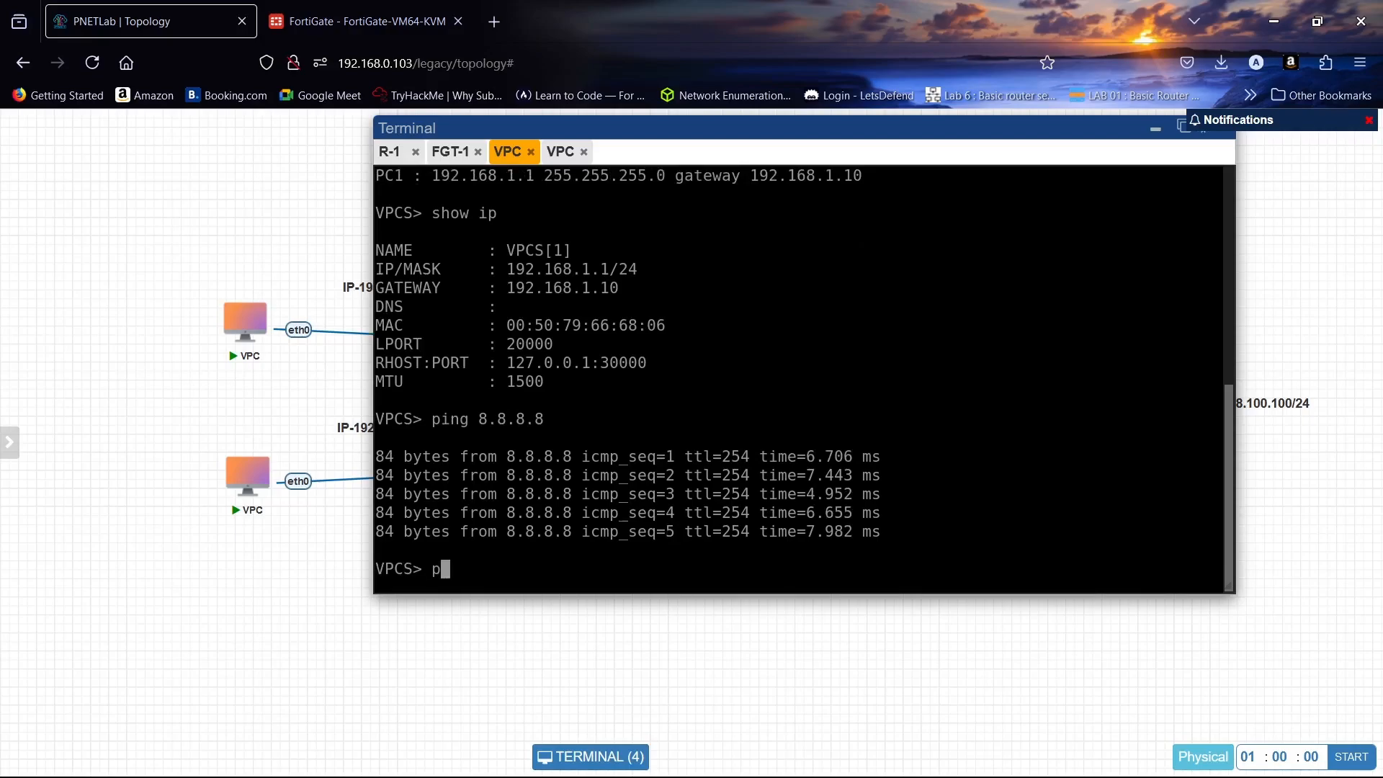
type("ing 192.168.100.10")
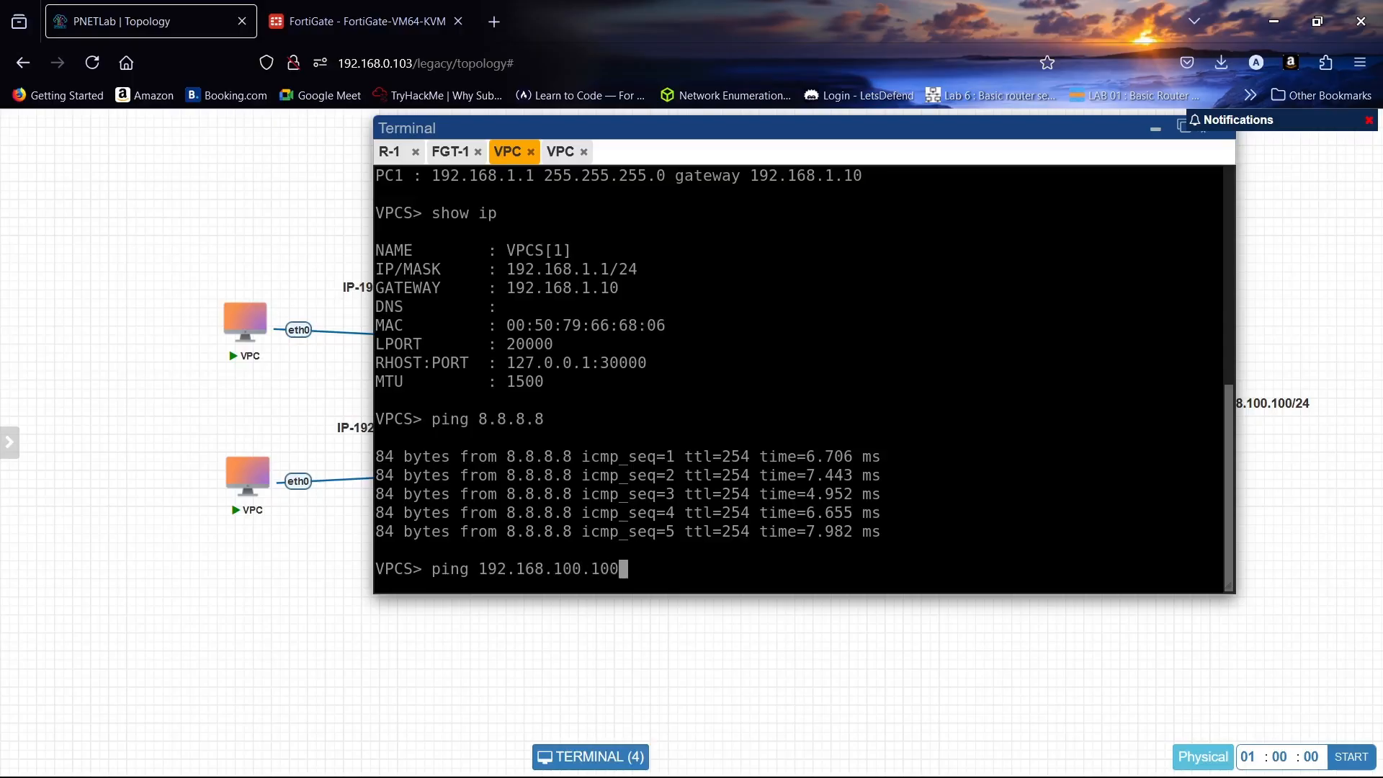
type("0")
key("Return")
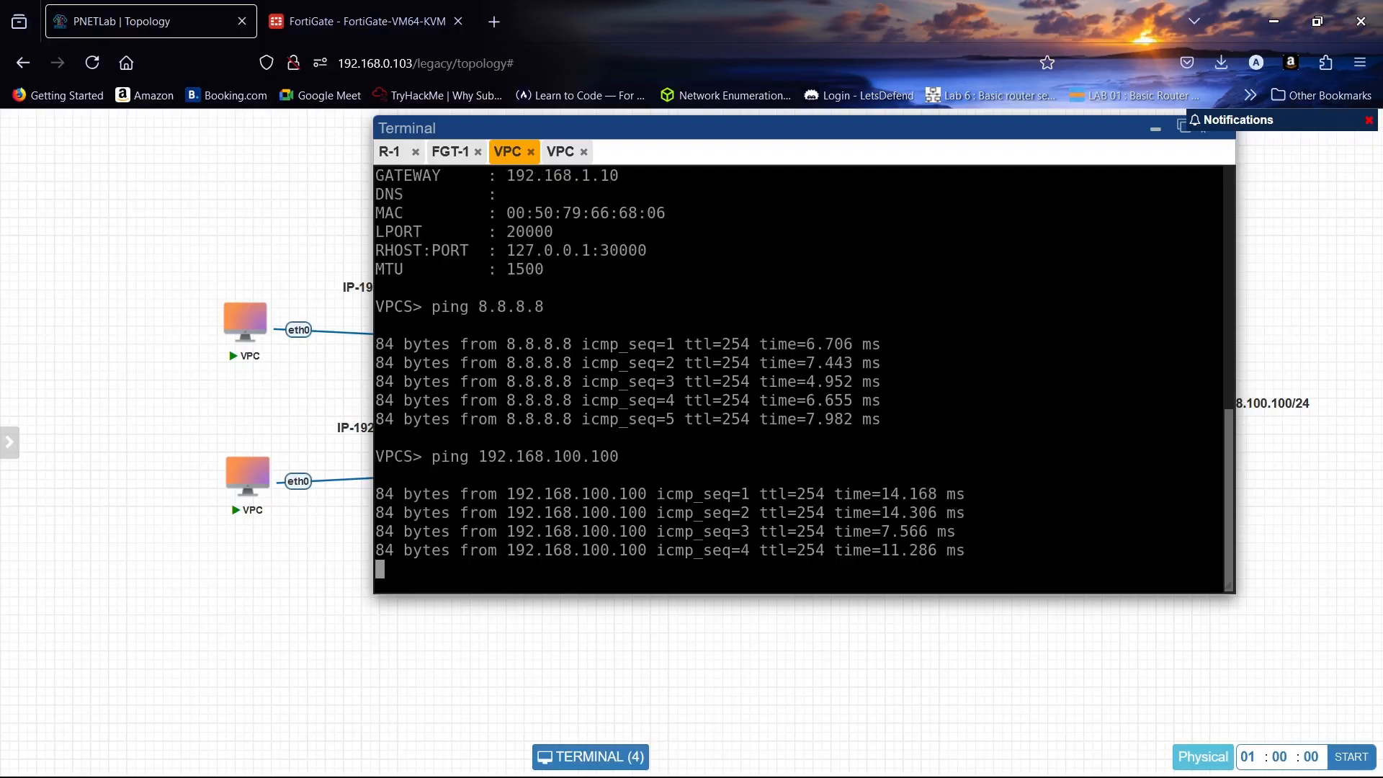
left_click(562, 152)
- From the second VPC (192.168.2.1), ping 192.168.100.100 and 8.8.8.8, getting five replies each
type("p")
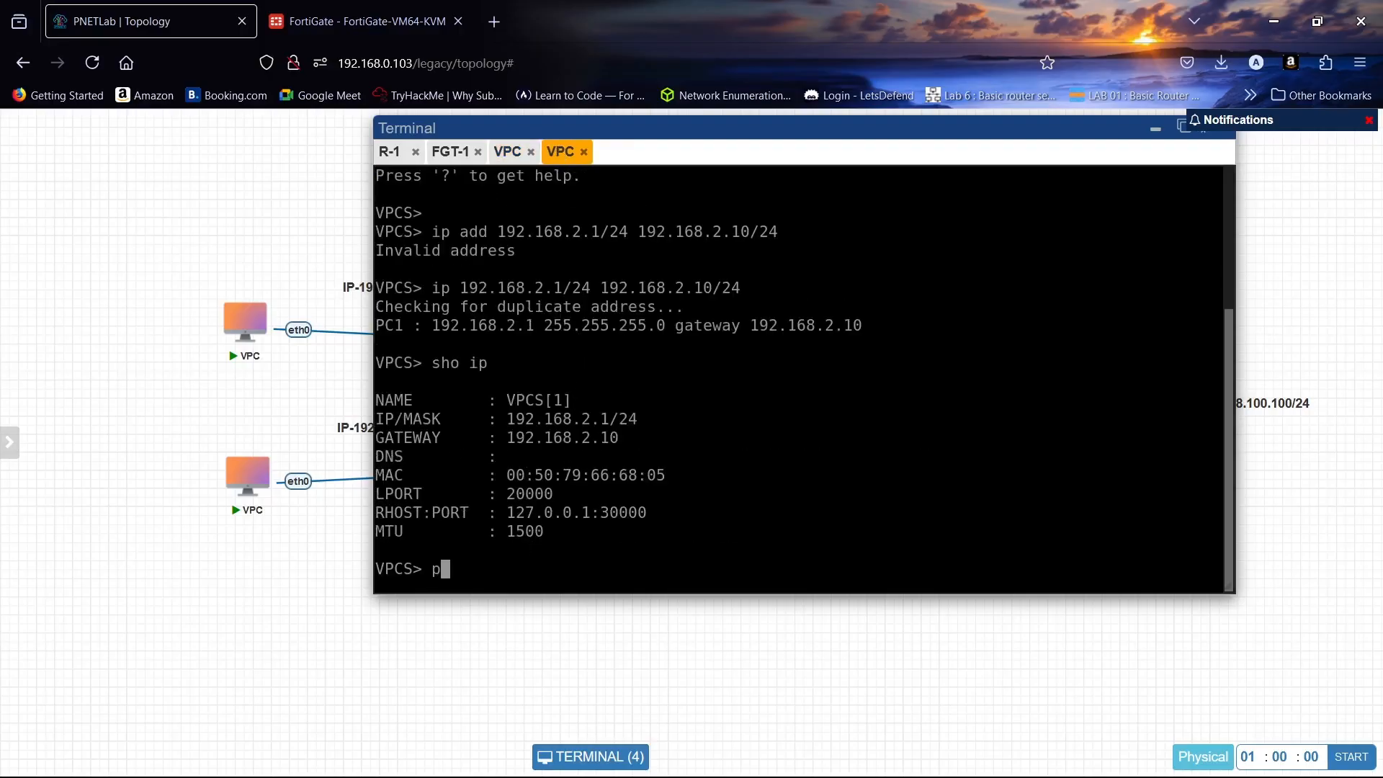
type("ing 192.168.100.100")
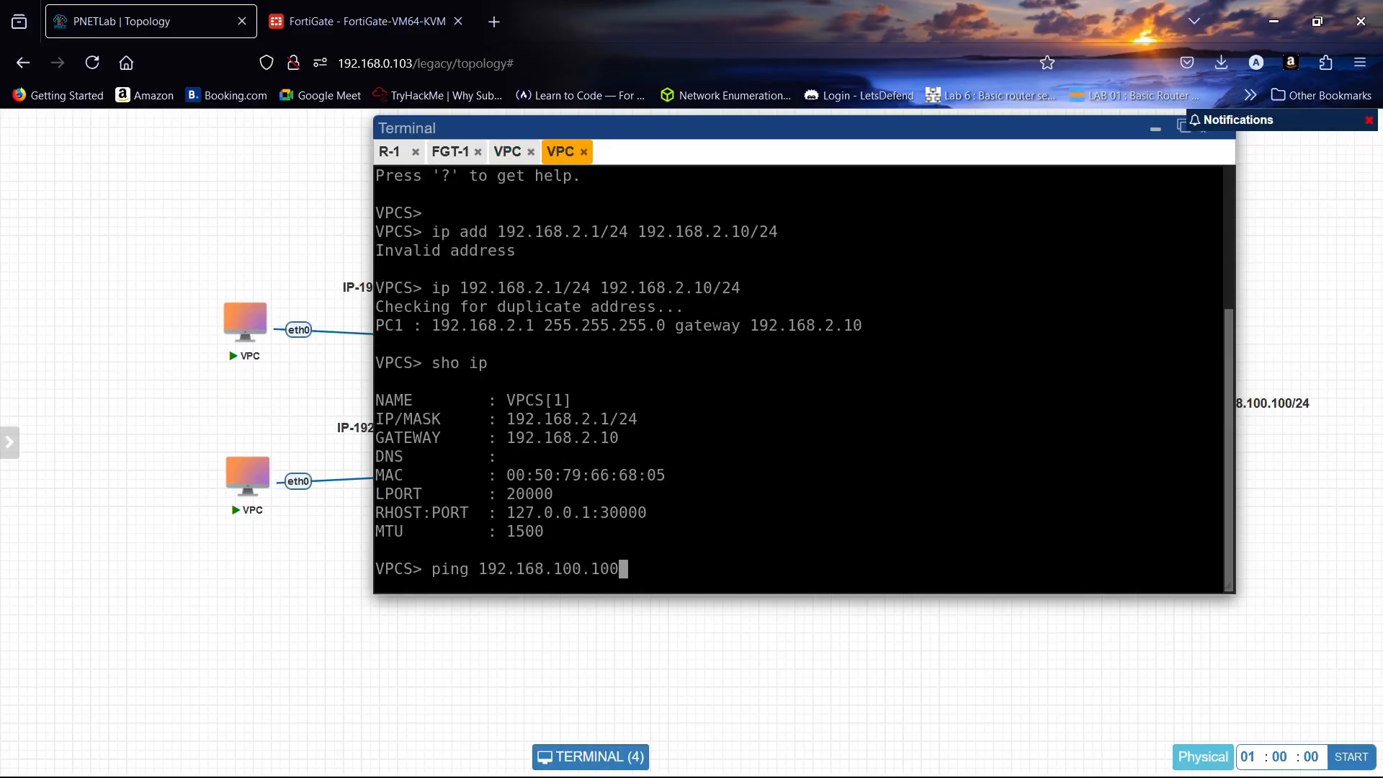
key("Return")
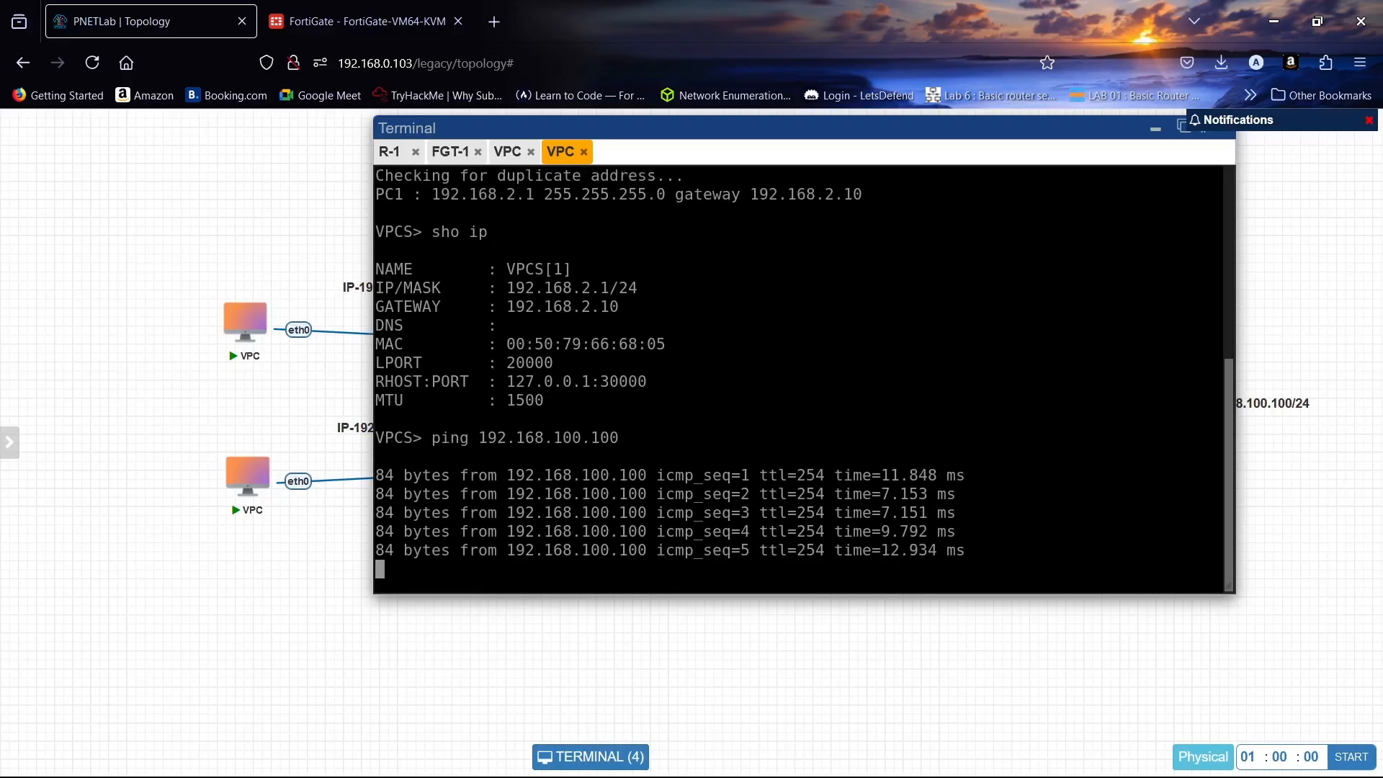
key("Up")
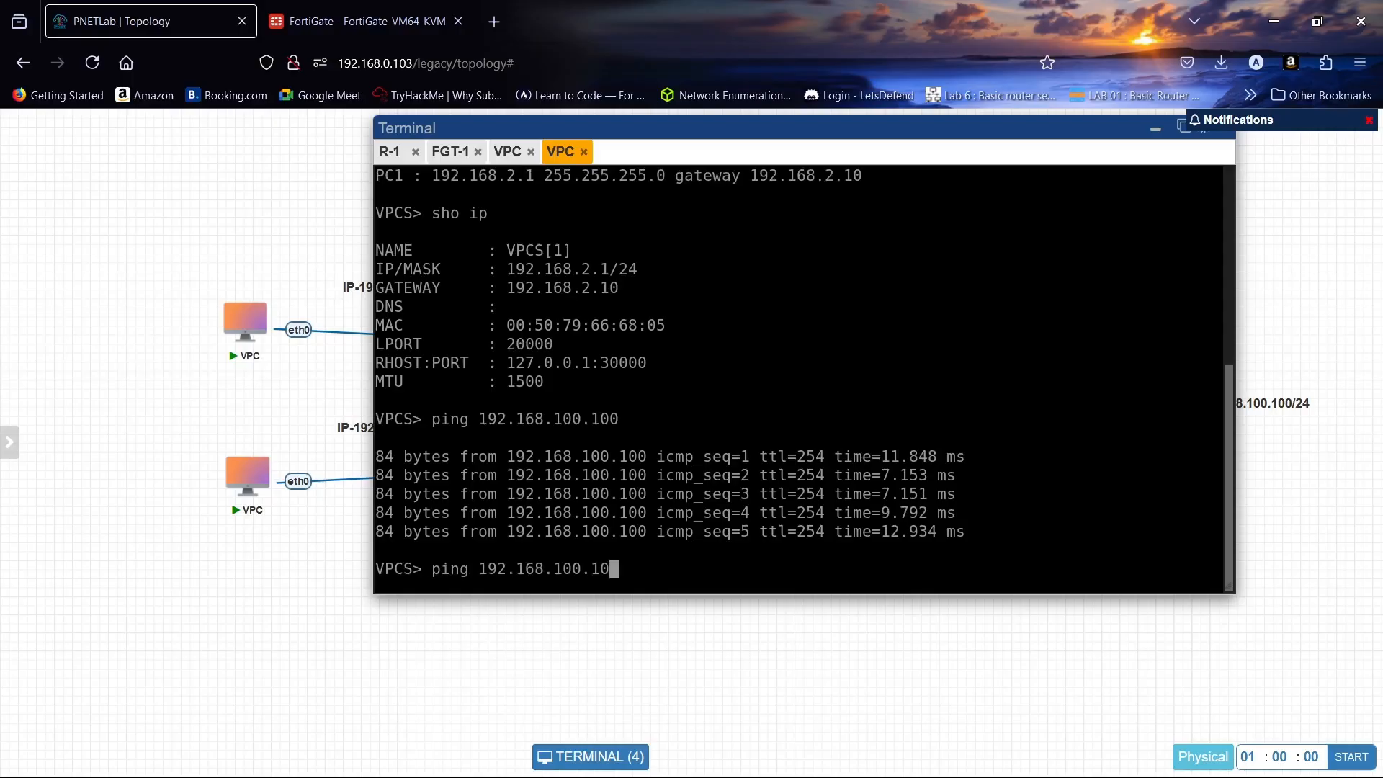
key("BackSpace")
key("BackSpace")
key("BackSpace")
key("BackSpace")
key("BackSpace")
key("BackSpace")
key("BackSpace")
key("BackSpace")
key("BackSpace")
key("BackSpace")
key("BackSpace")
key("BackSpace")
key("BackSpace")
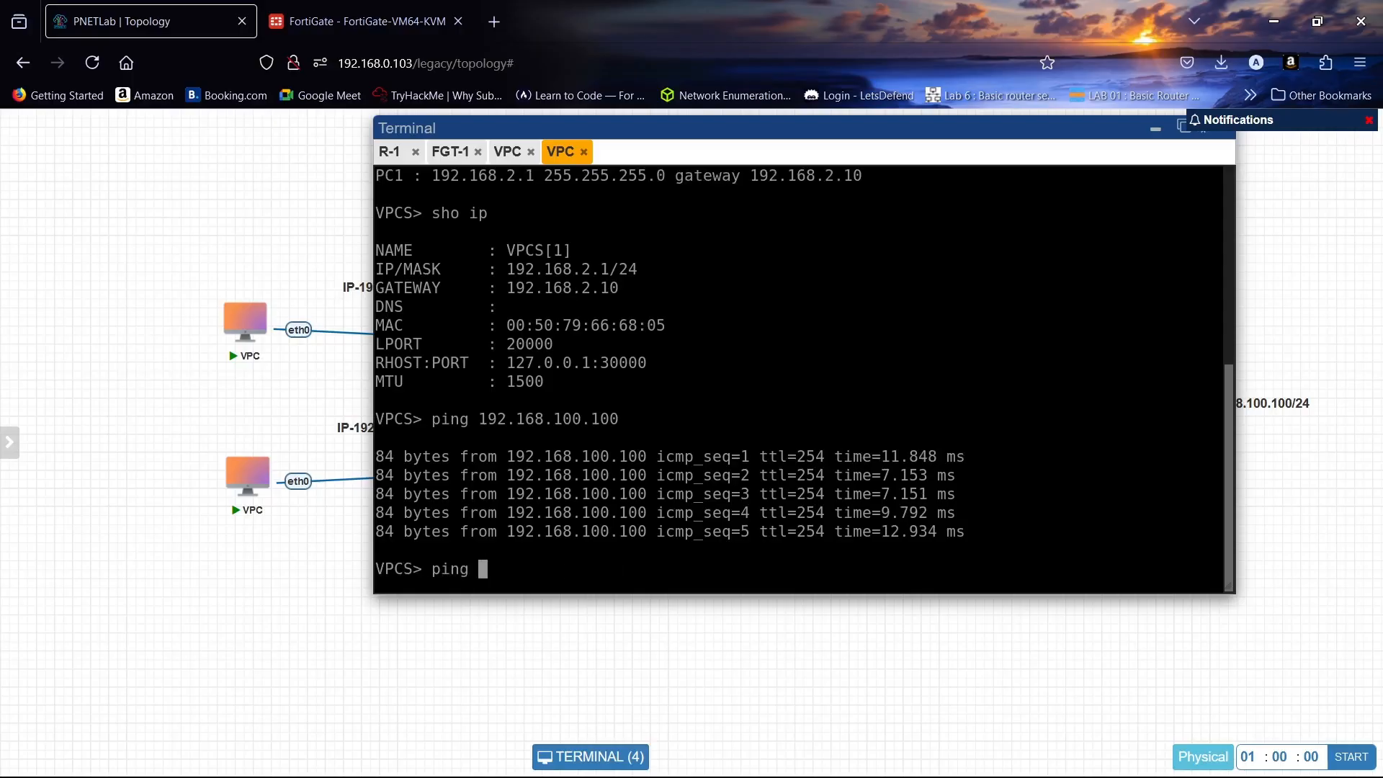
type("8.8.8.8")
key("Return")
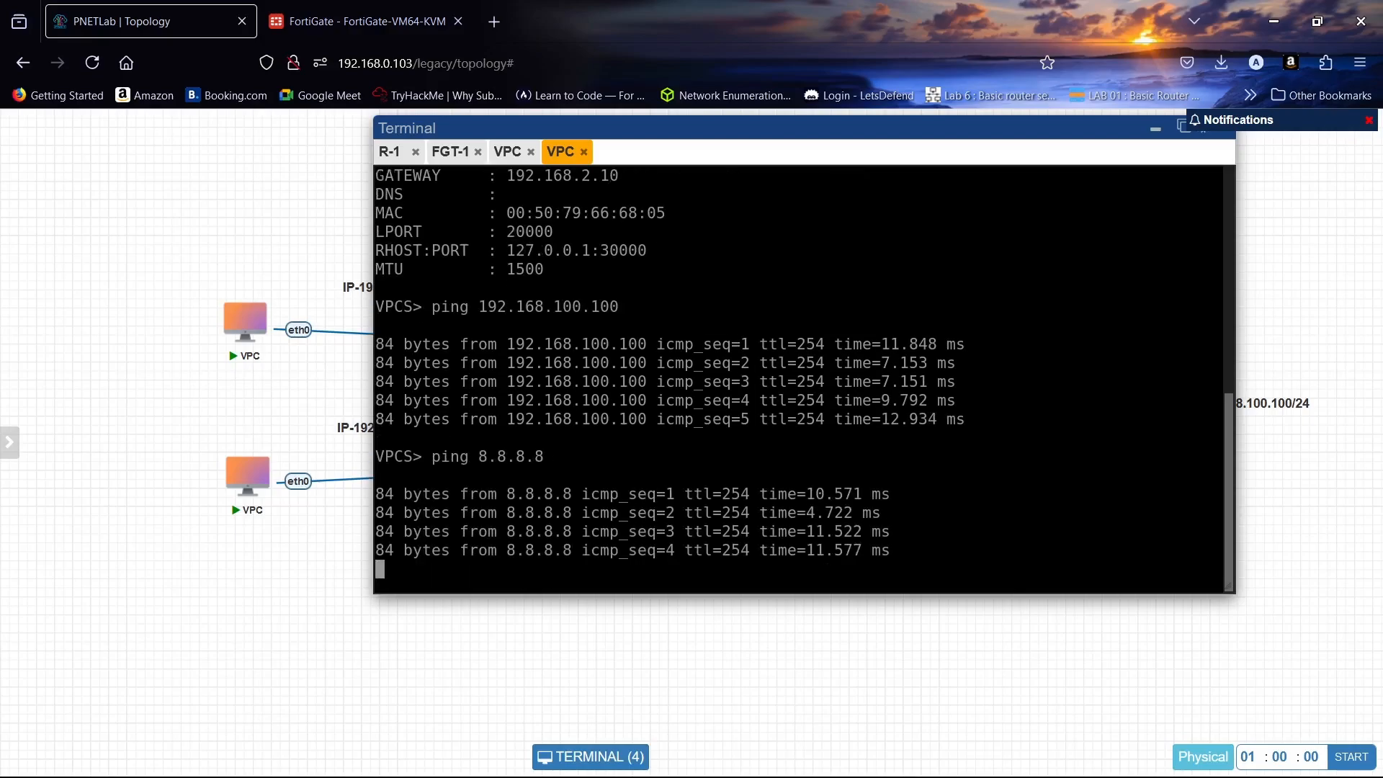
left_click(1156, 131)
left_click(345, 9)
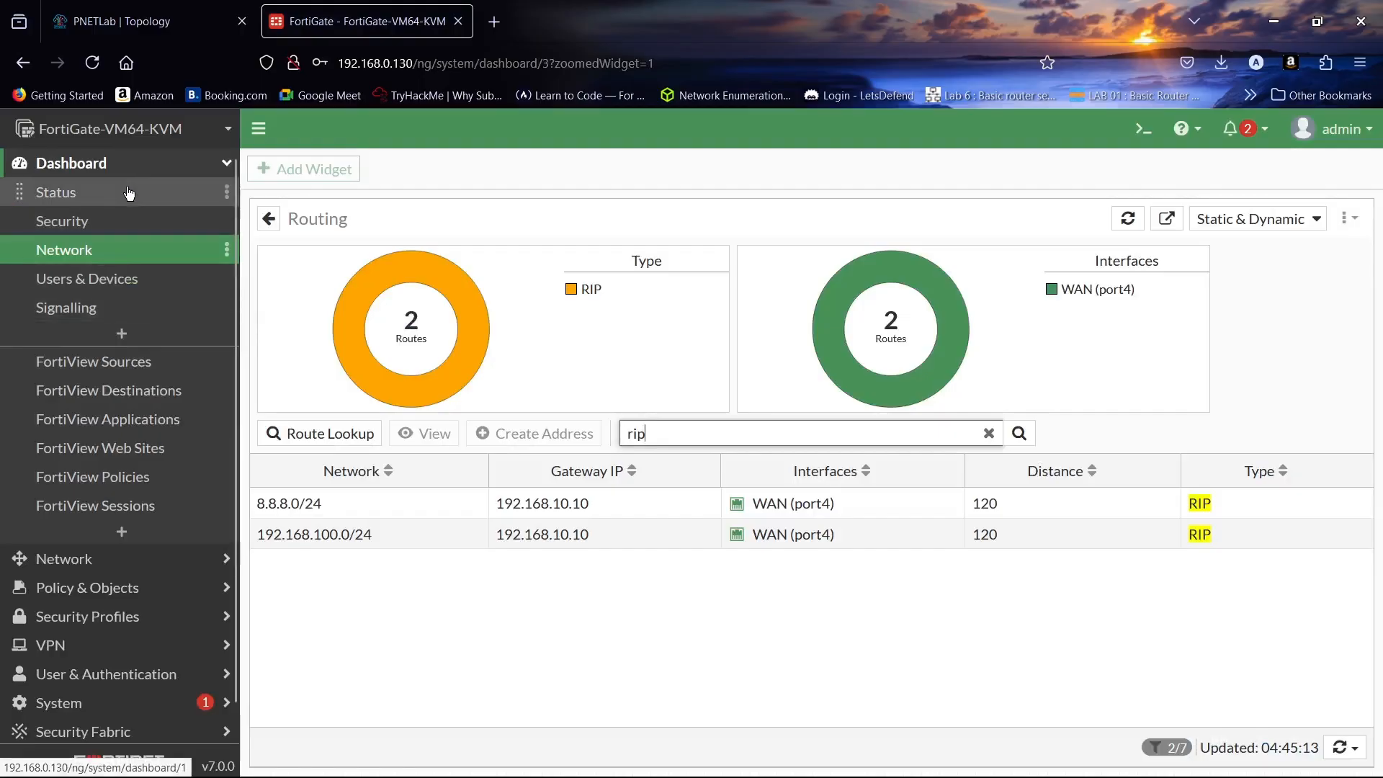
- Review FortiGate's RIP settings listing networks 192.168.1.0, 192.168.2.0 and 192.168.10.0
left_click(133, 559)
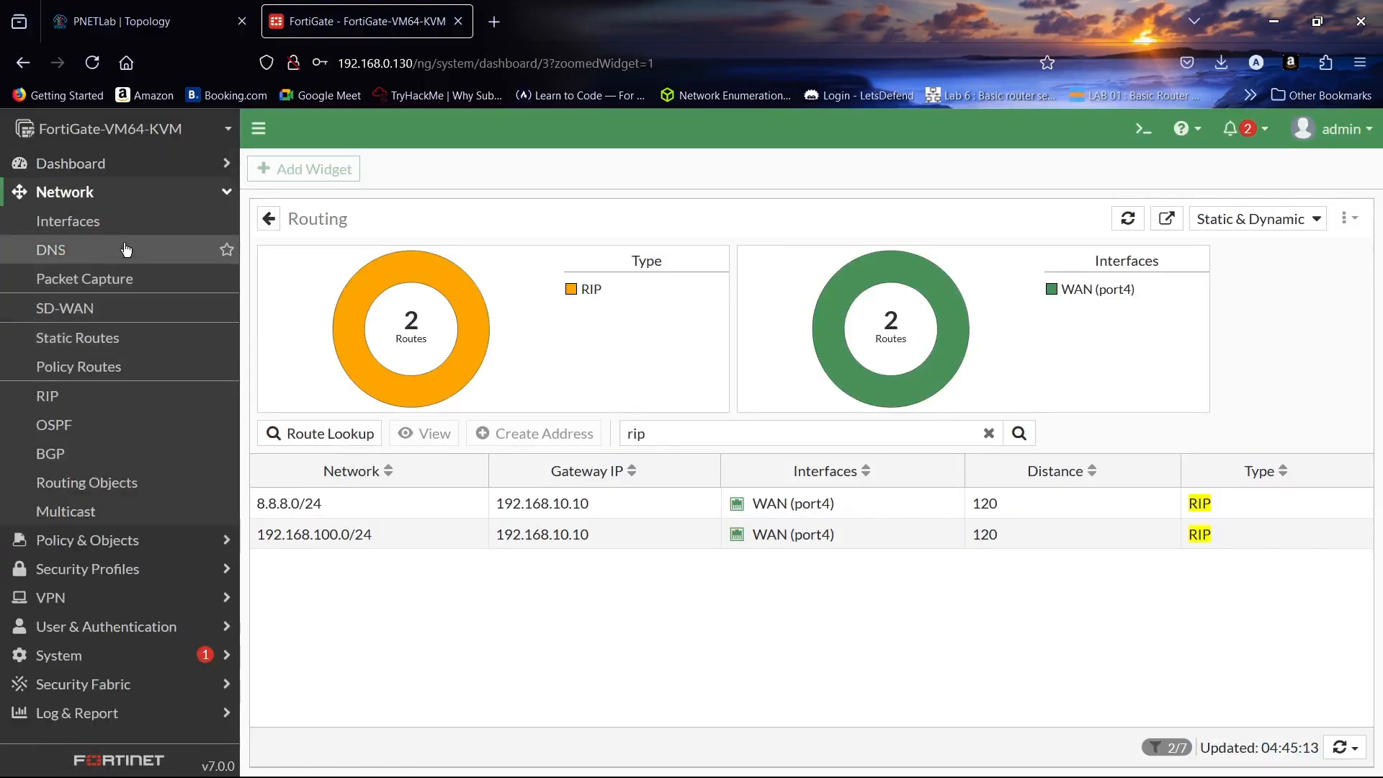
left_click(124, 221)
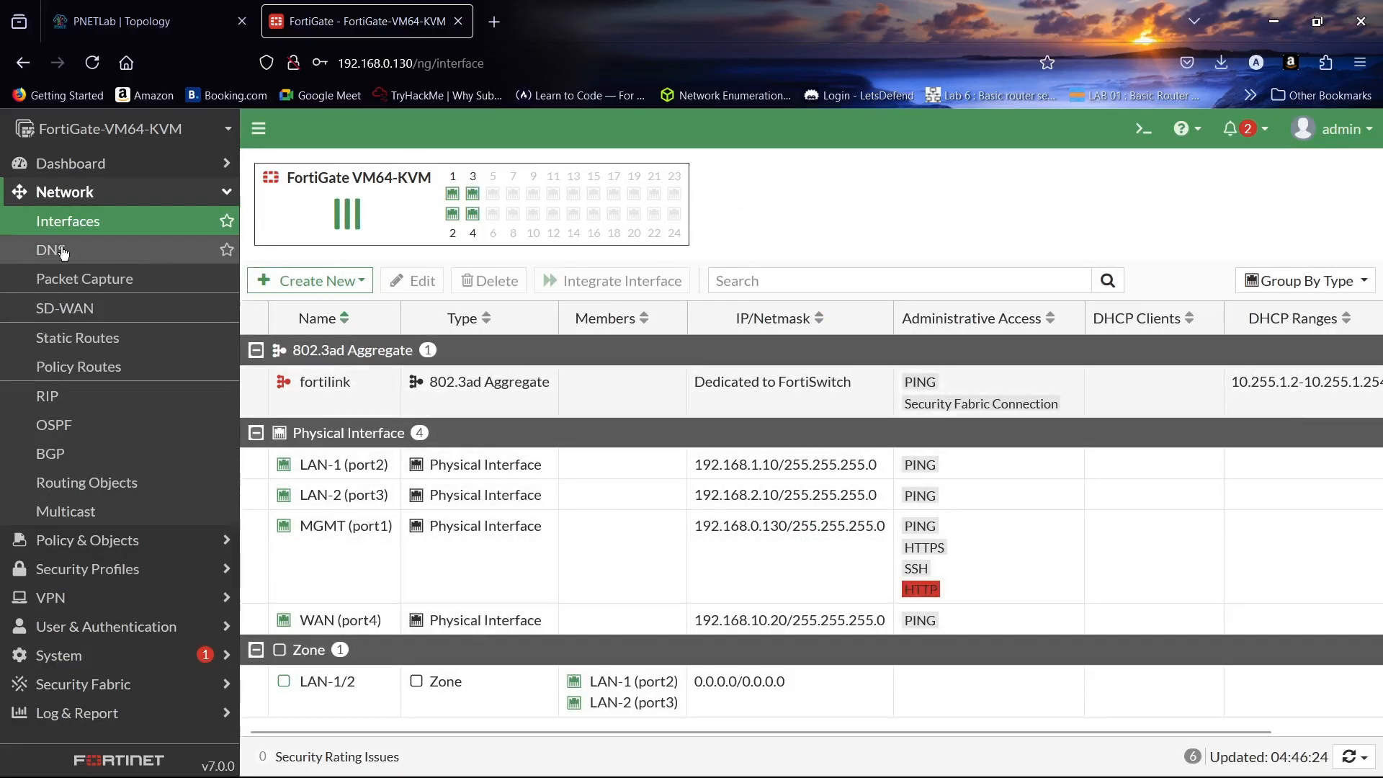
left_click(109, 399)
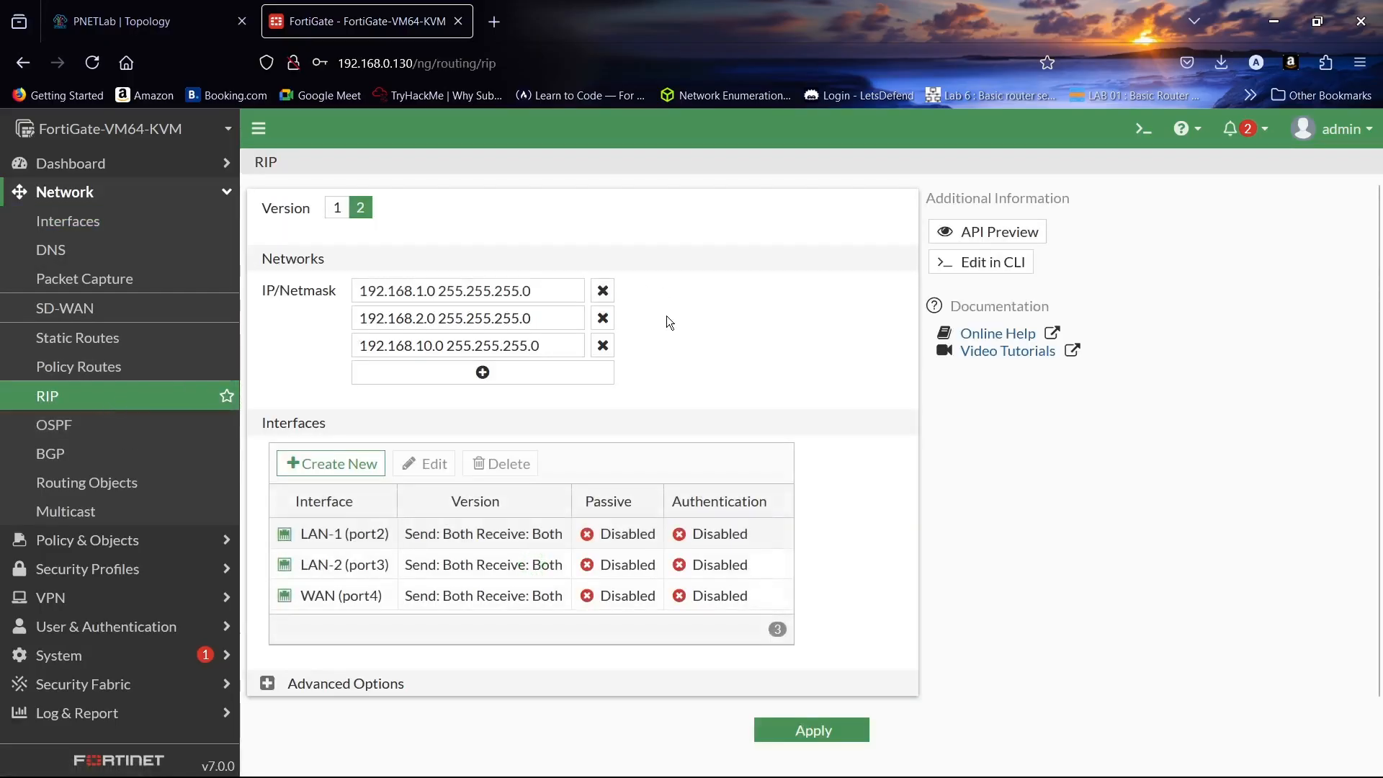
scroll(594, 548, "down", 1)
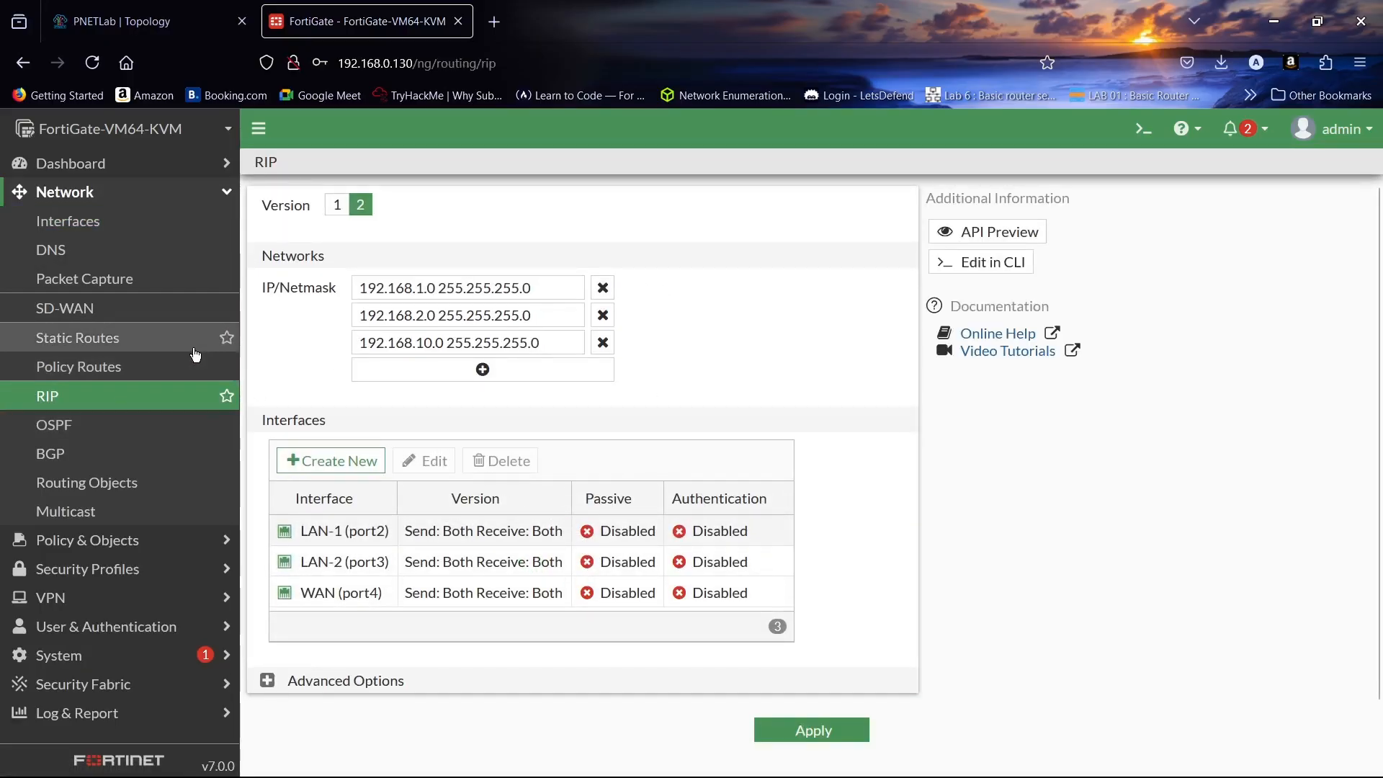
left_click(172, 8)
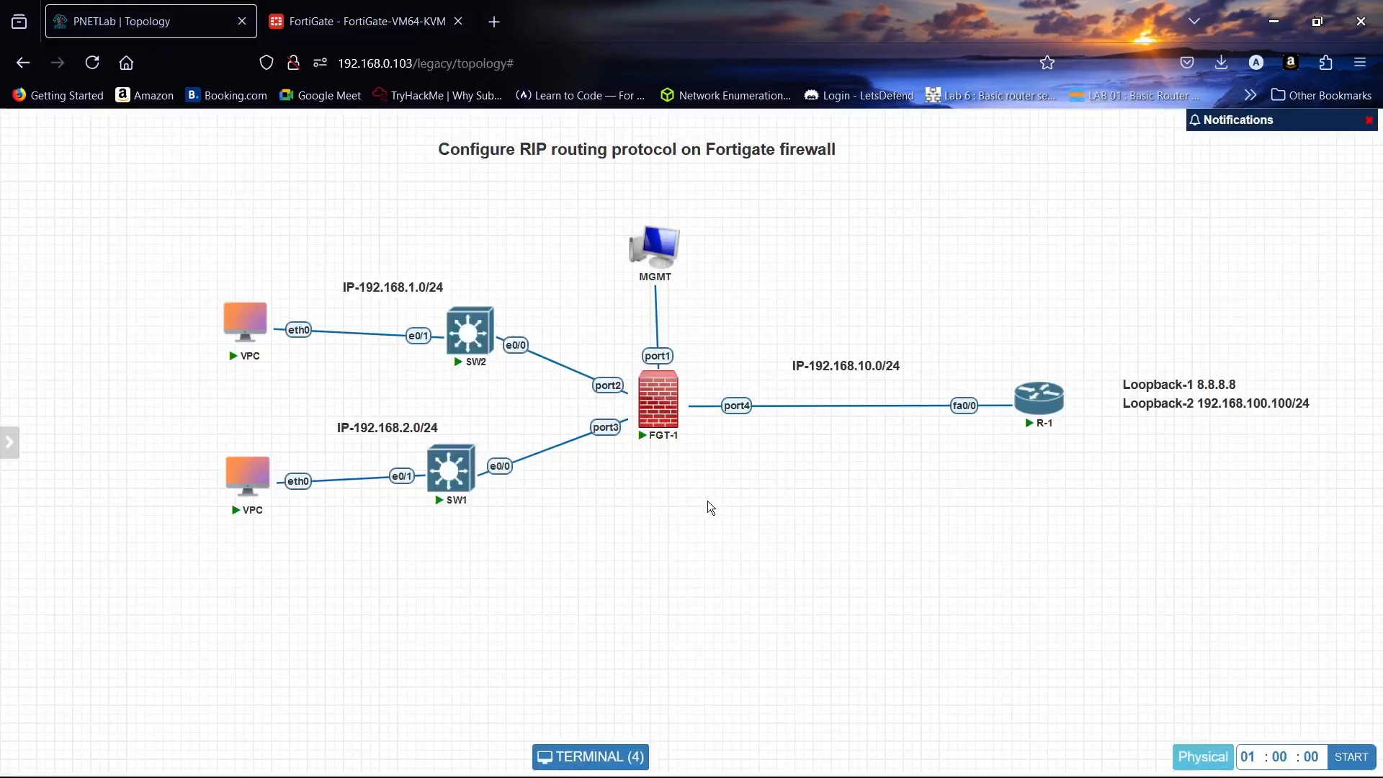